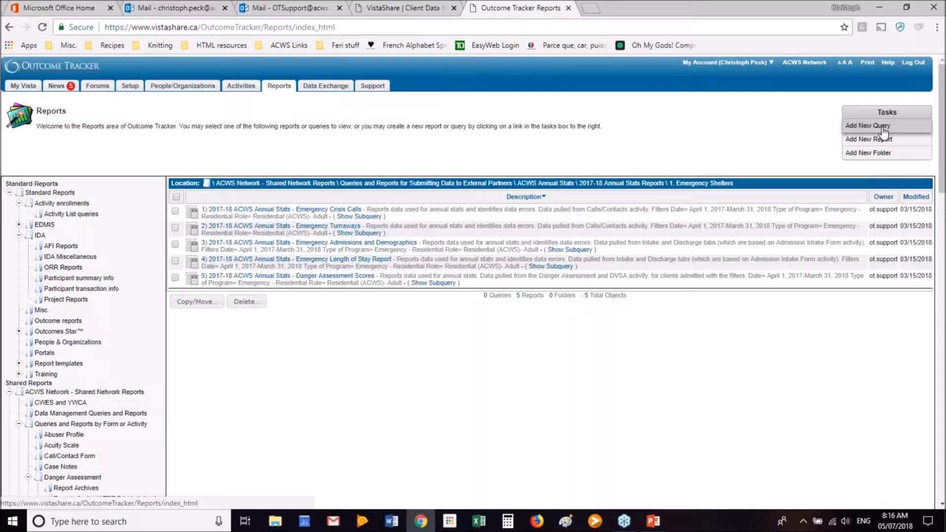
- Start a new query and title it "DA Query"
click(884, 130)
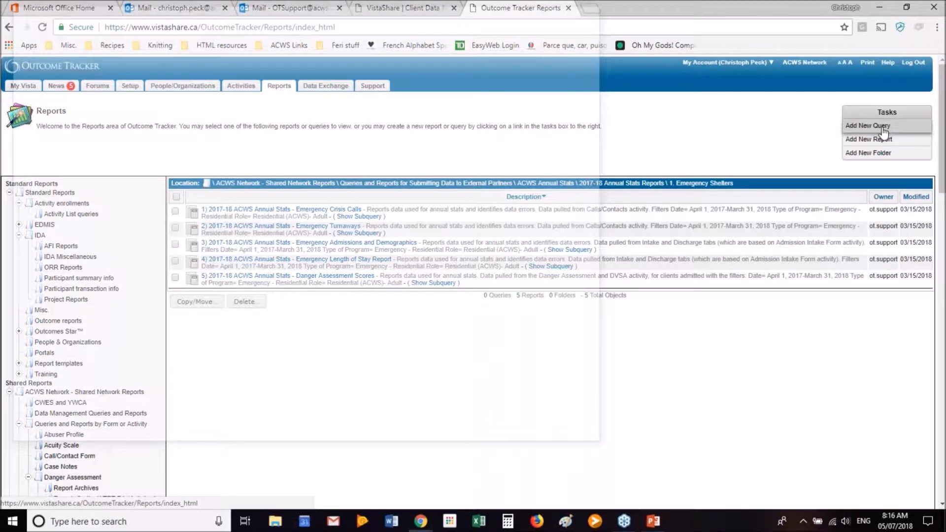
click(266, 106)
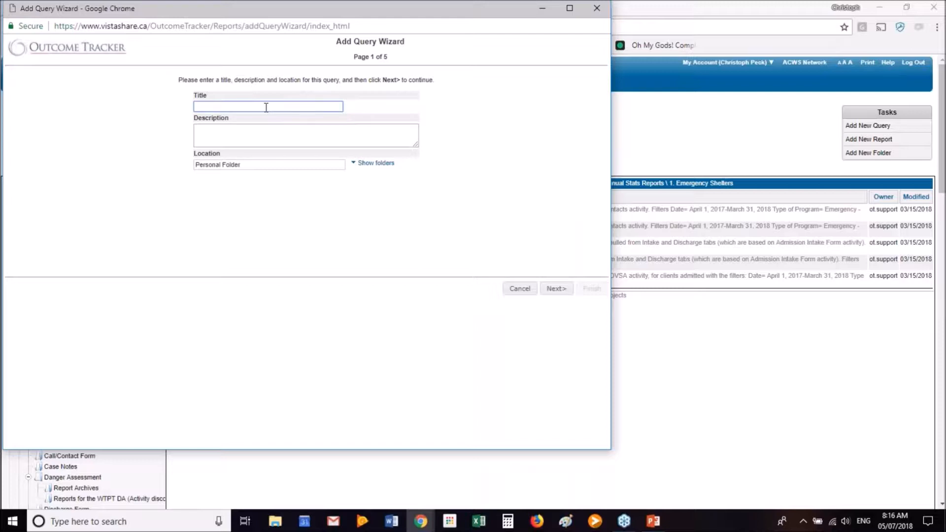
text(DA Assessment Query)
double_click(227, 107)
key(BackSpace)
- Switch to the Reports page behind the wizard and bring the Add Query Wizard window back to the front
click(219, 144)
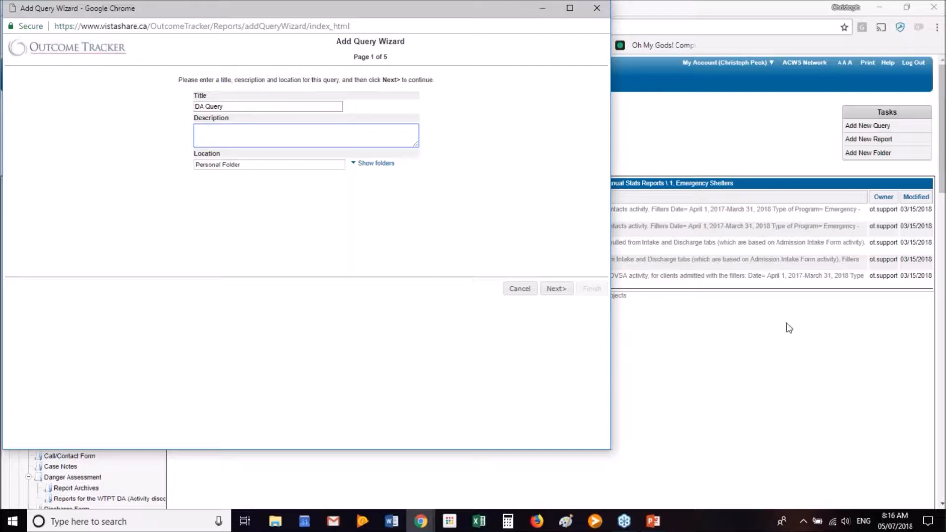
click(784, 339)
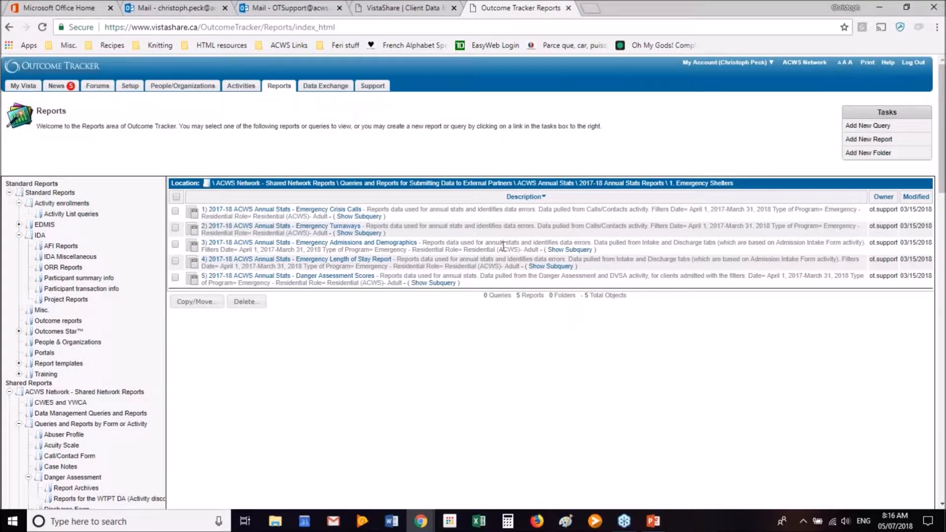
drag(449, 258, 524, 279)
click(428, 524)
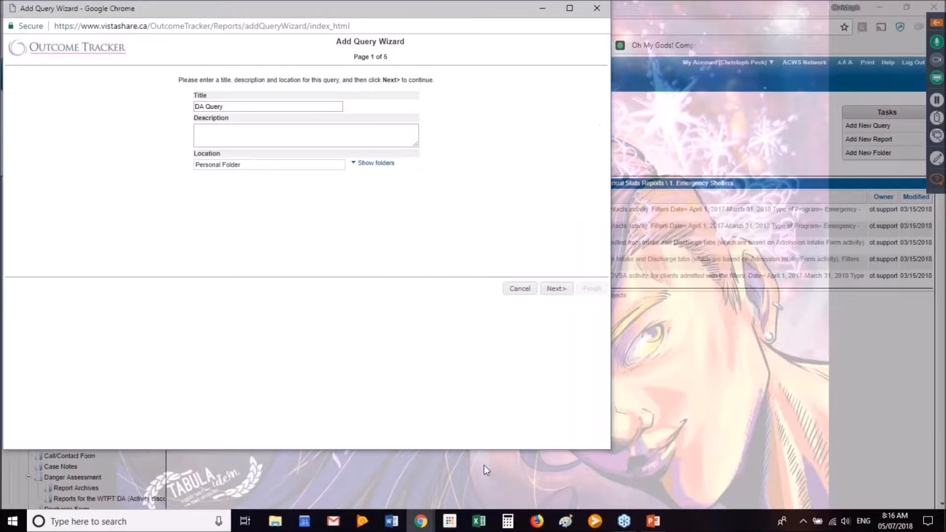
click(484, 466)
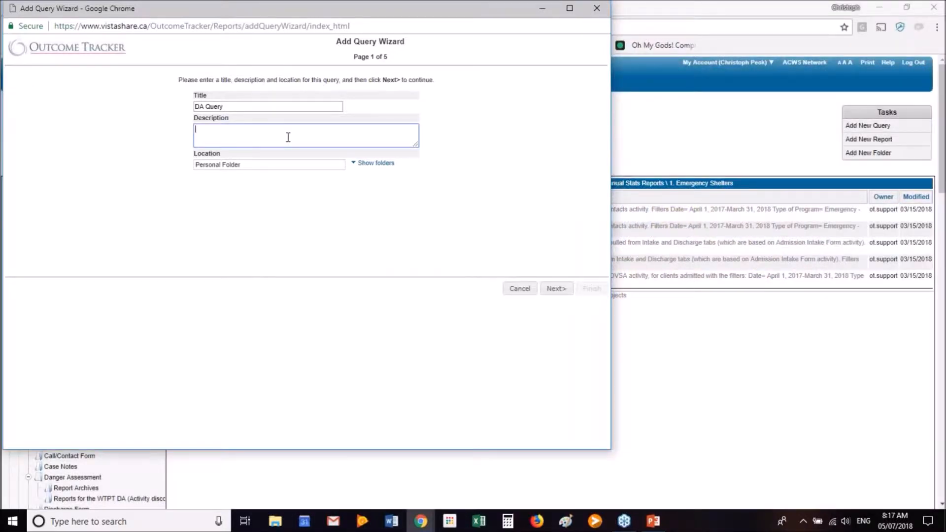
click(792, 376)
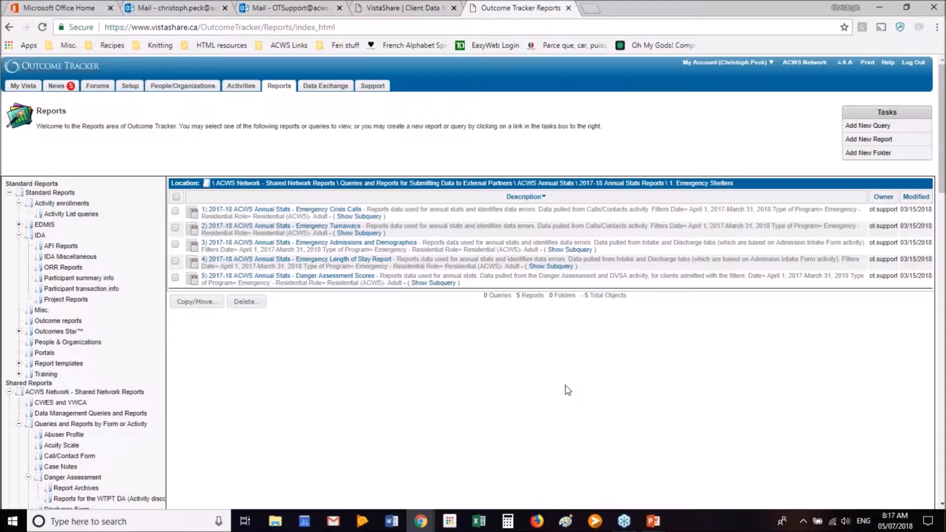
mouse_move(421, 522)
click(469, 488)
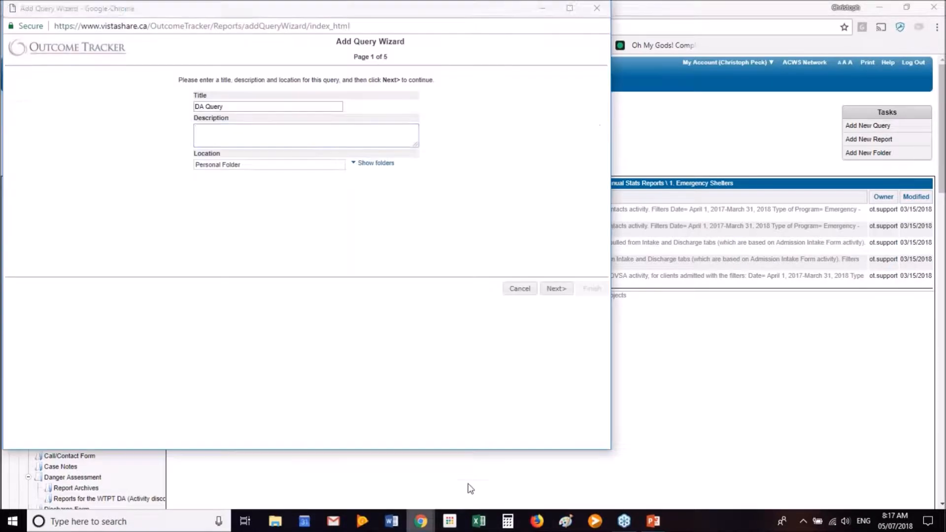
- Enter "DA total scores by date range" as the query's description
click(295, 129)
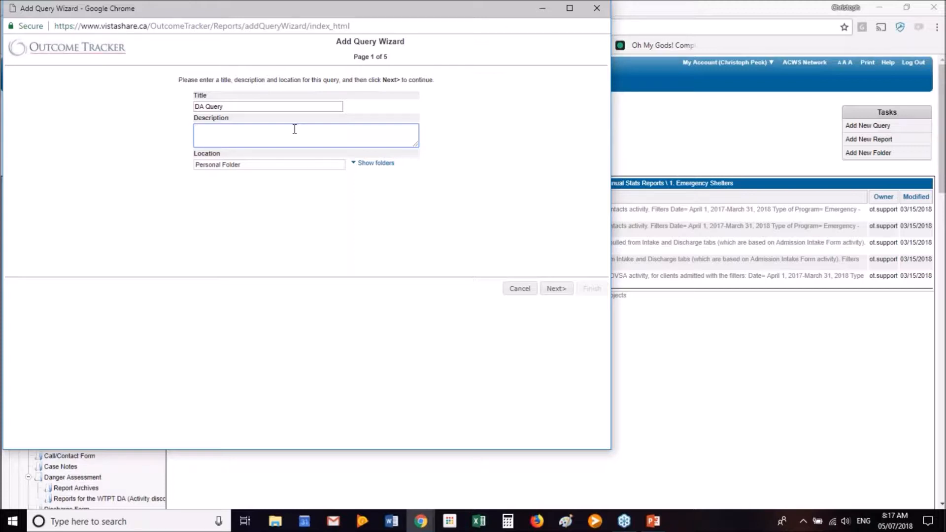
text(DA total scores b)
key(BackSpace)
text(date)
key(BackSpace)
key(BackSpace)
key(BackSpace)
key(BackSpace)
text(y date range)
click(933, 181)
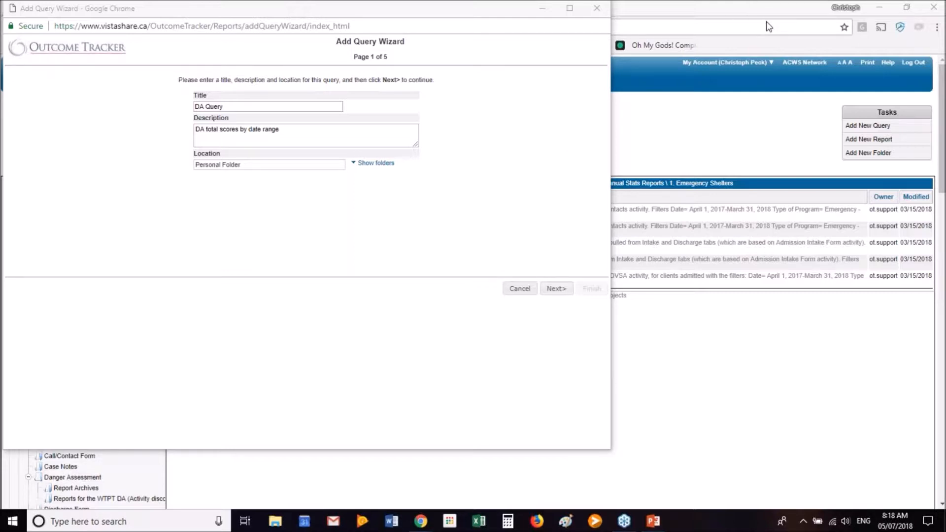
click(270, 188)
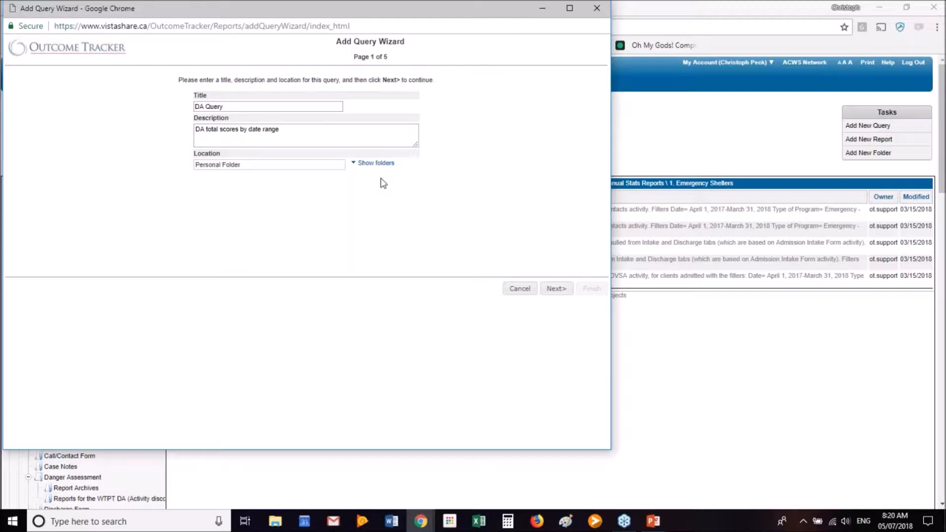
- Show the location folders and set the query's location to Occupancy Reports under ACWS Network Shared Agency Reports
click(371, 162)
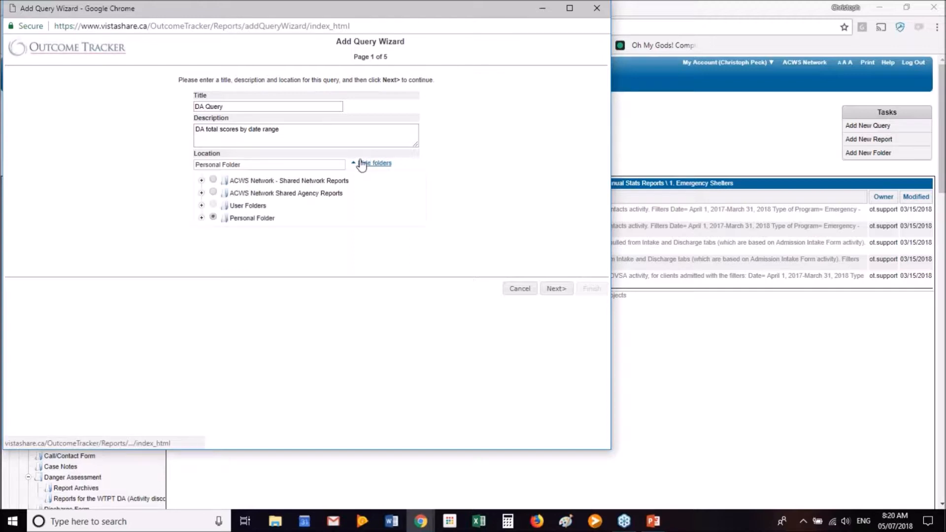
click(201, 194)
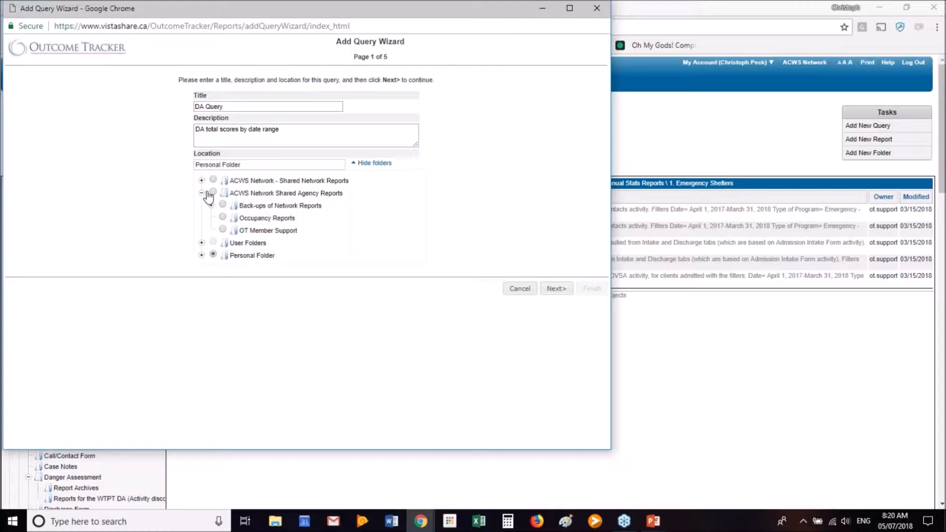
click(208, 193)
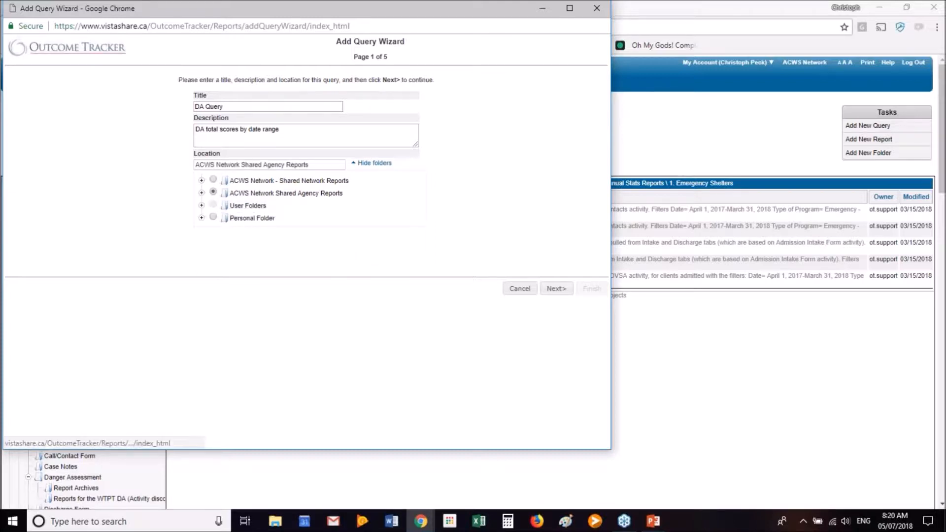
click(202, 193)
click(222, 218)
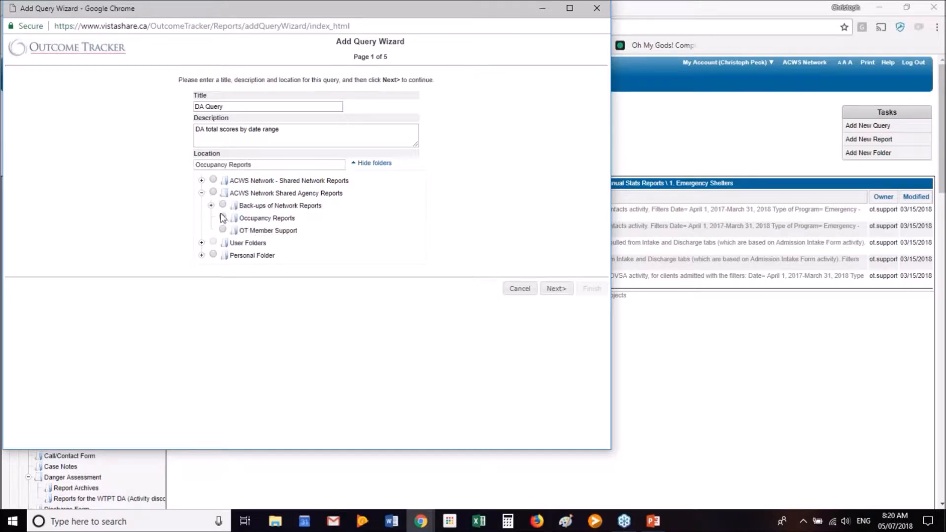
- Set the query's location to Personal Folder after expanding its subfolders, and continue to the wizard's column selection page
click(201, 255)
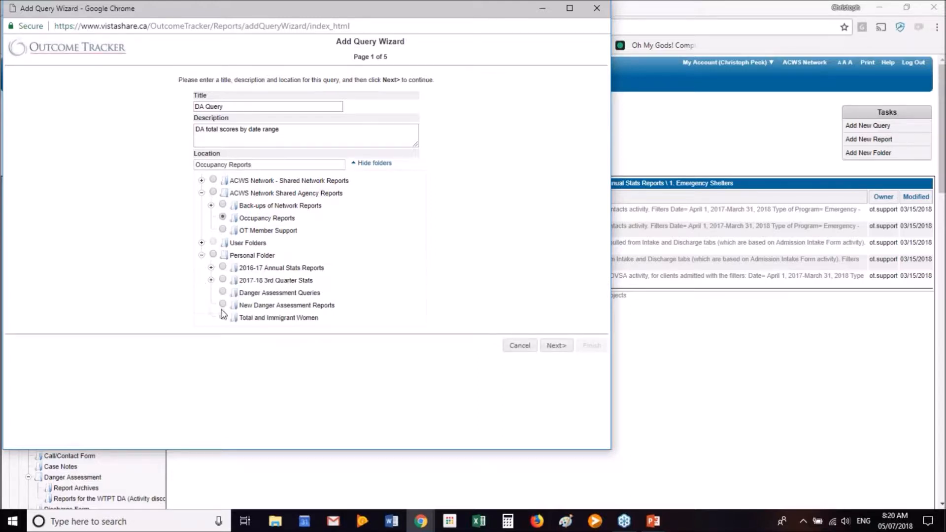
click(213, 255)
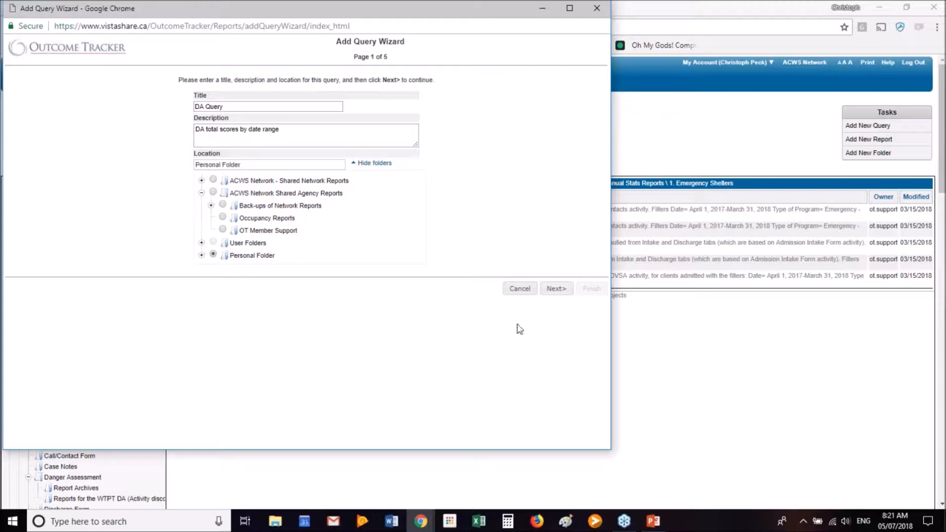
click(561, 294)
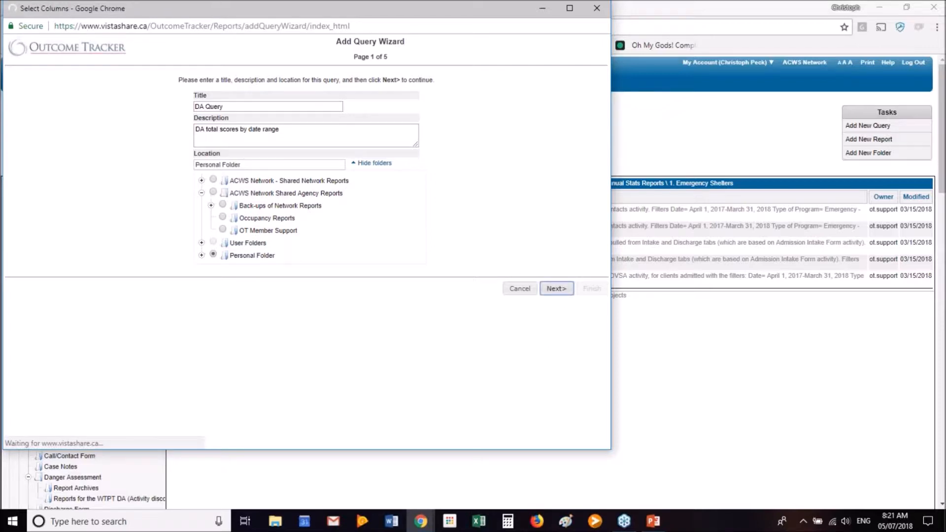
- Move the Select Columns window nearer the middle of the screen and collapse the Demographics and Enrollments column groups
drag(459, 10, 616, 22)
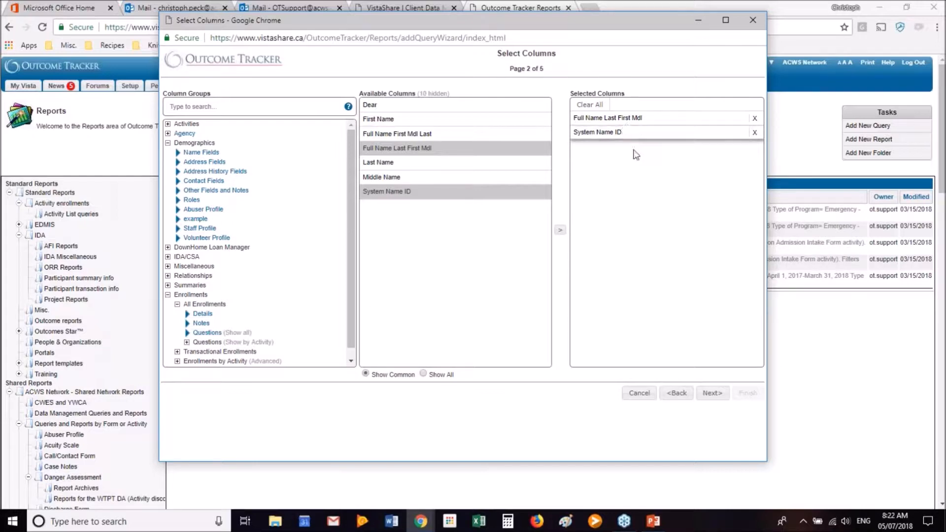
mouse_move(640, 119)
mouse_down()
mouse_move(640, 131)
mouse_move(647, 119)
mouse_up()
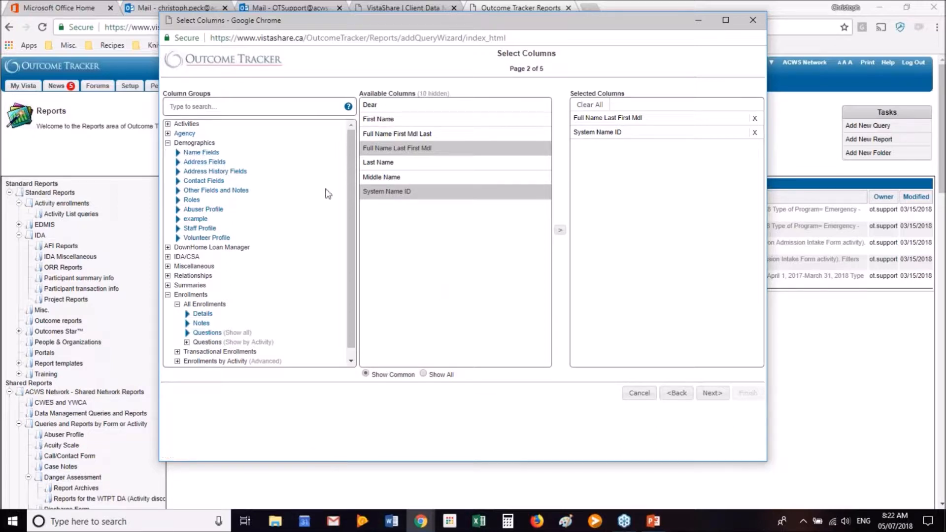
click(168, 144)
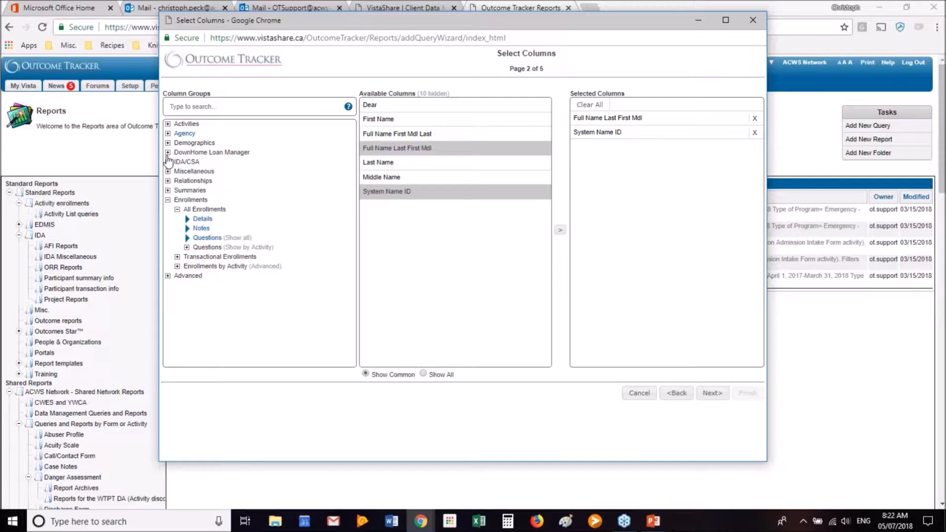
click(168, 200)
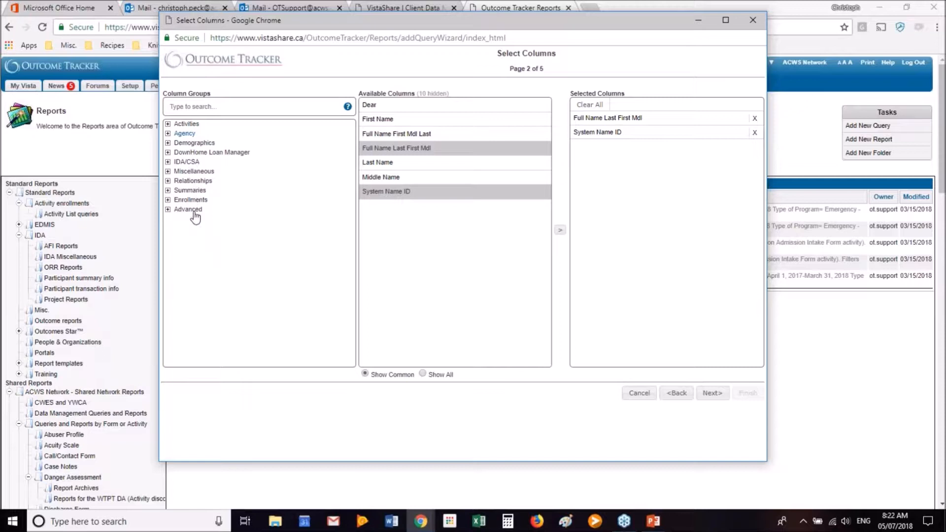
- Examine the Name Fields columns under Demographics, including Full Name Last First Mdl, Last Name and System Name ID
click(201, 143)
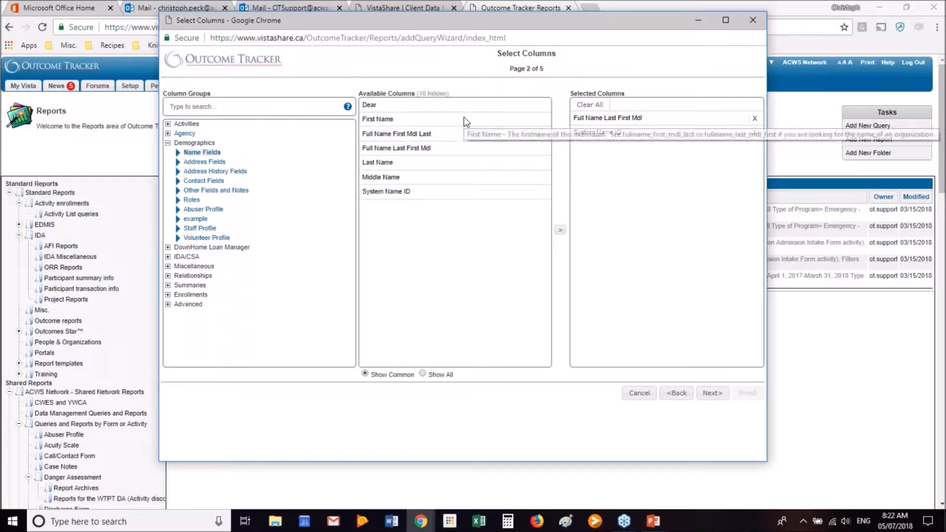
drag(677, 129, 677, 118)
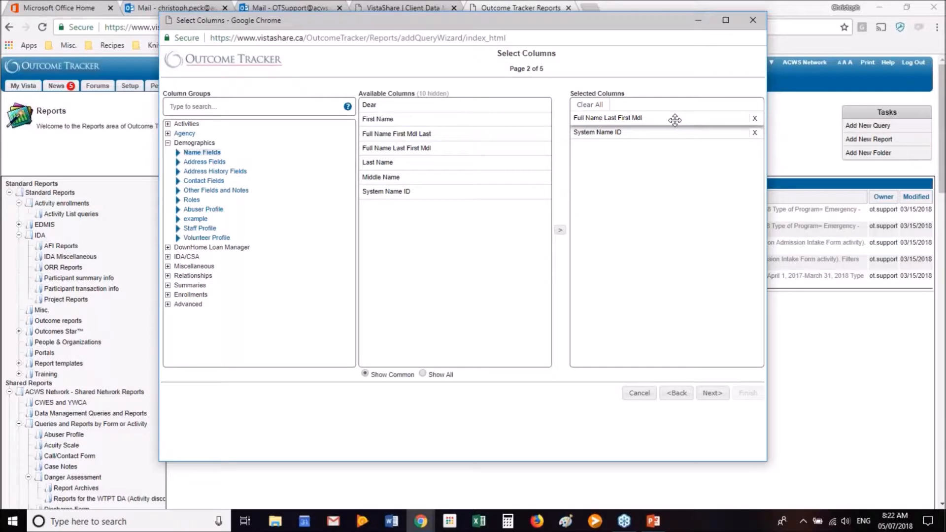
click(426, 146)
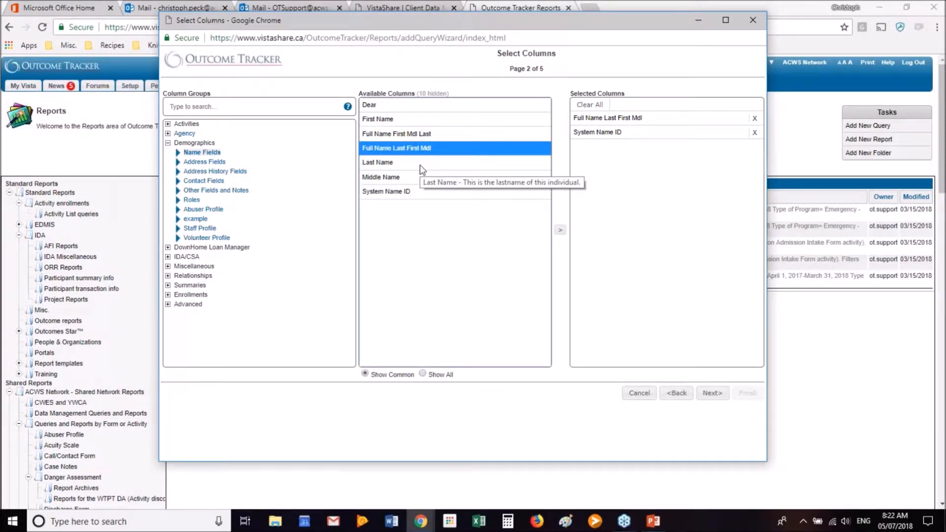
click(421, 164)
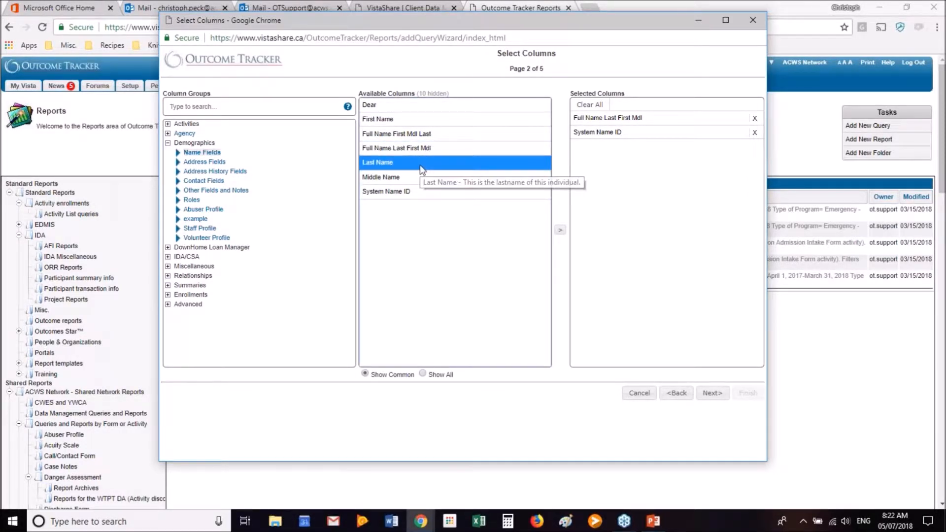
click(424, 194)
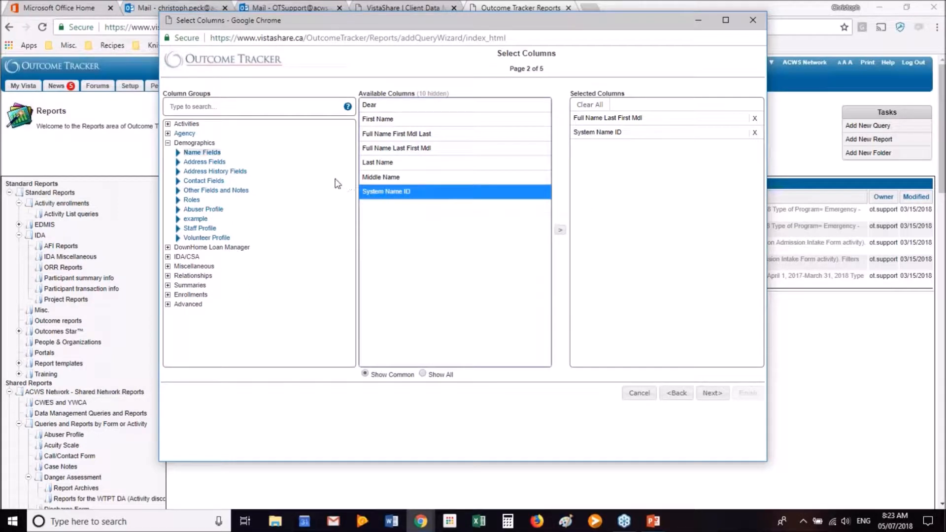
- Examine the available Address Fields columns, including City, and read the descriptions of the Roles columns
click(206, 162)
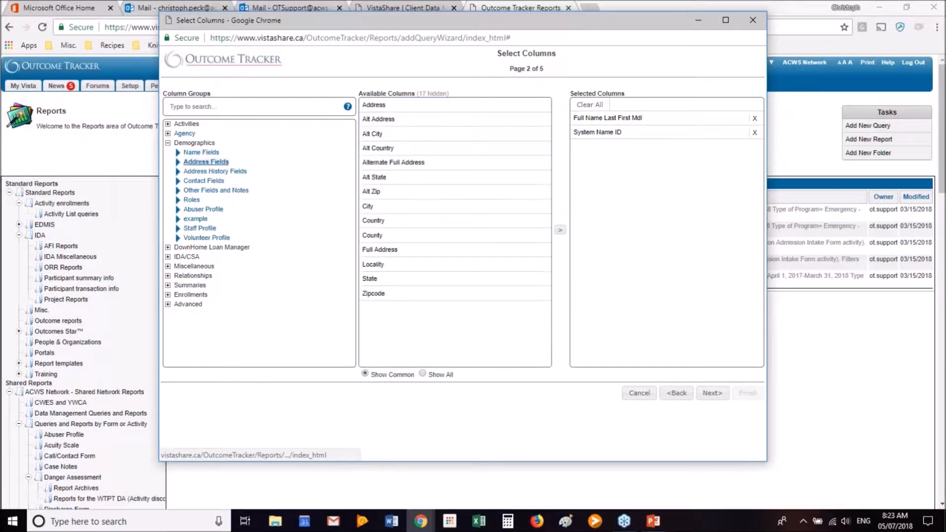
click(406, 209)
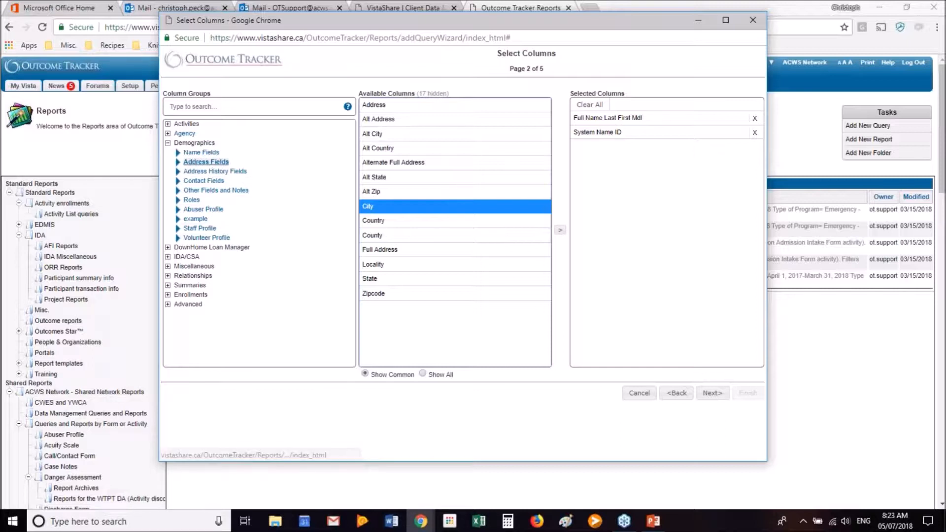
click(190, 200)
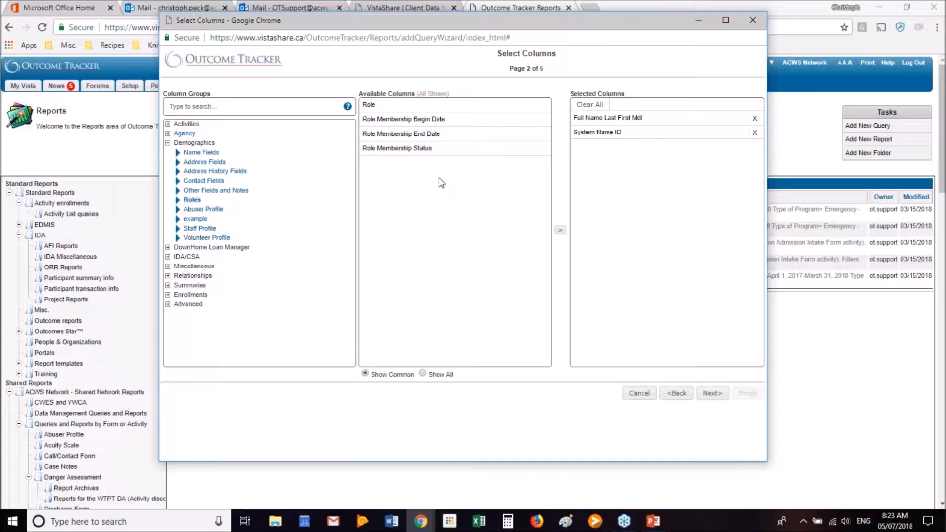
mouse_move(456, 156)
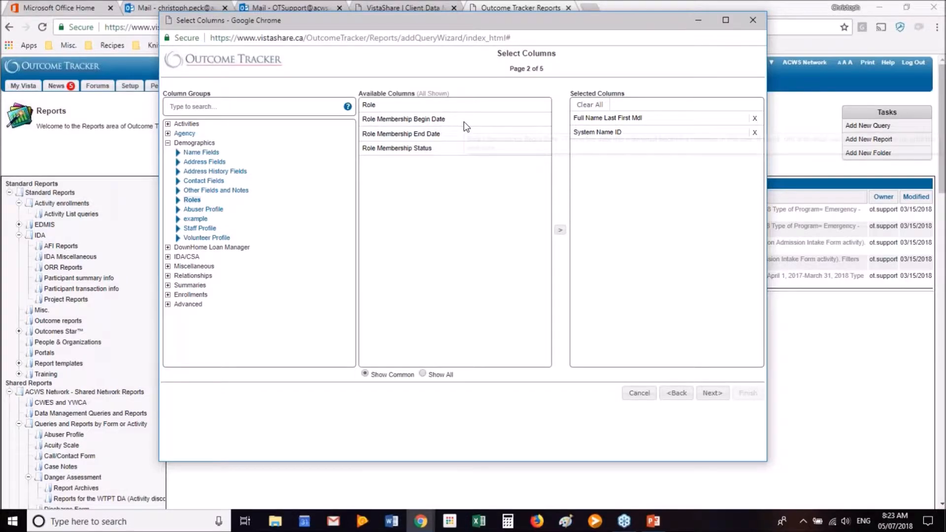
mouse_move(466, 121)
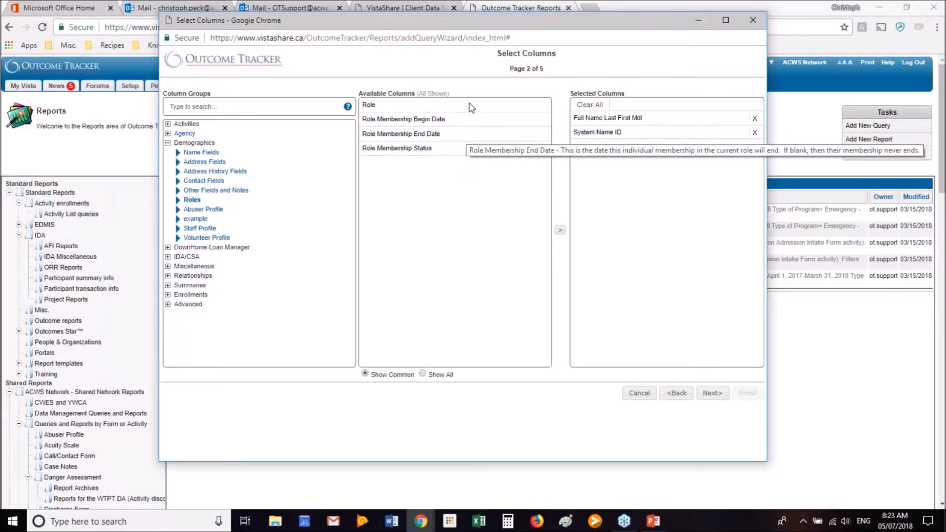
mouse_move(470, 103)
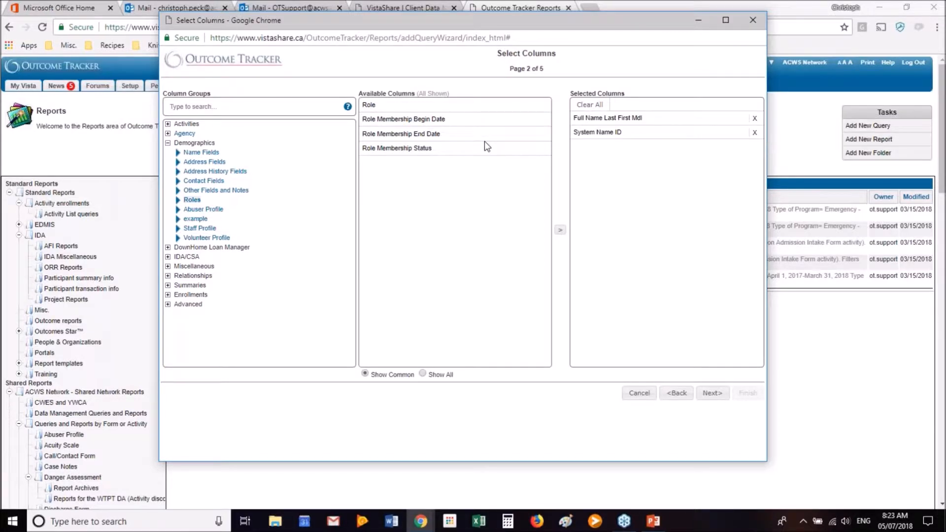
mouse_move(472, 141)
mouse_move(496, 110)
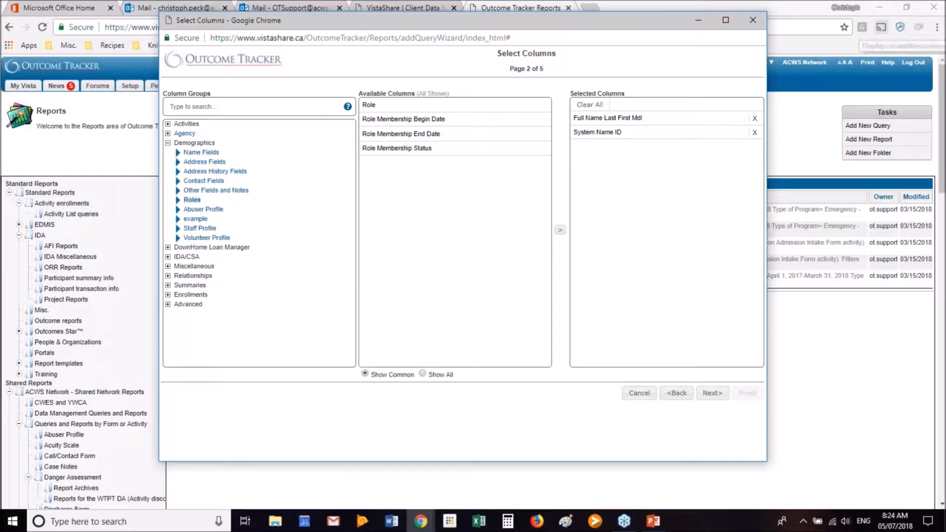
click(937, 31)
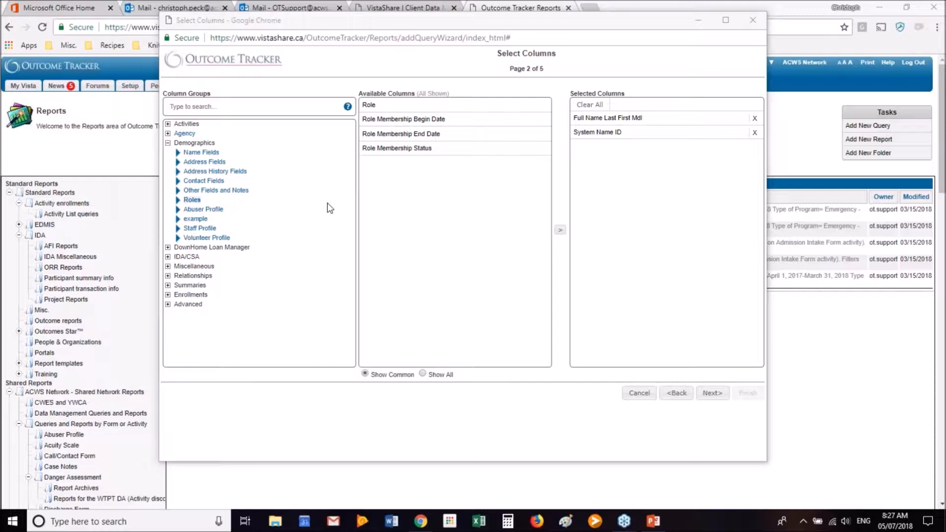
- Collapse the Demographics column group and expand Enrollments down to Repeatable Activities under All Enrollments' Questions (Show by Activity)
click(204, 144)
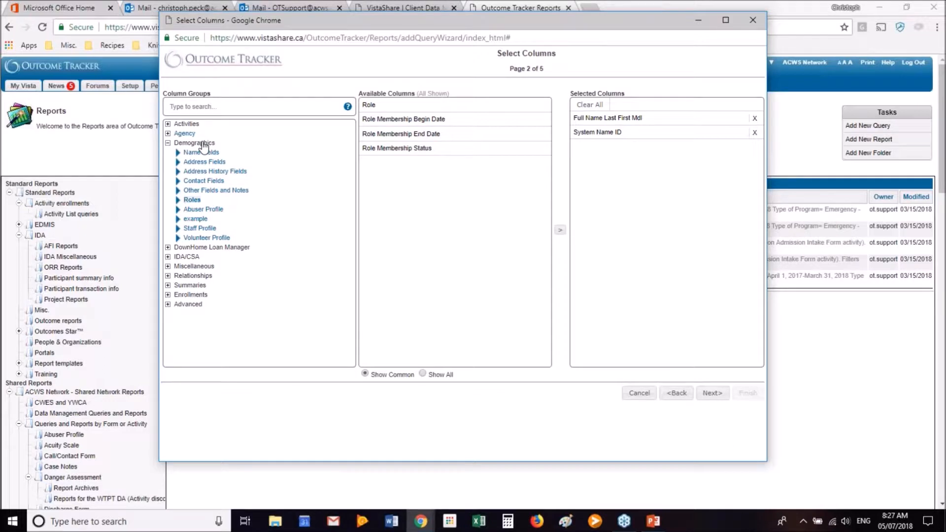
click(203, 144)
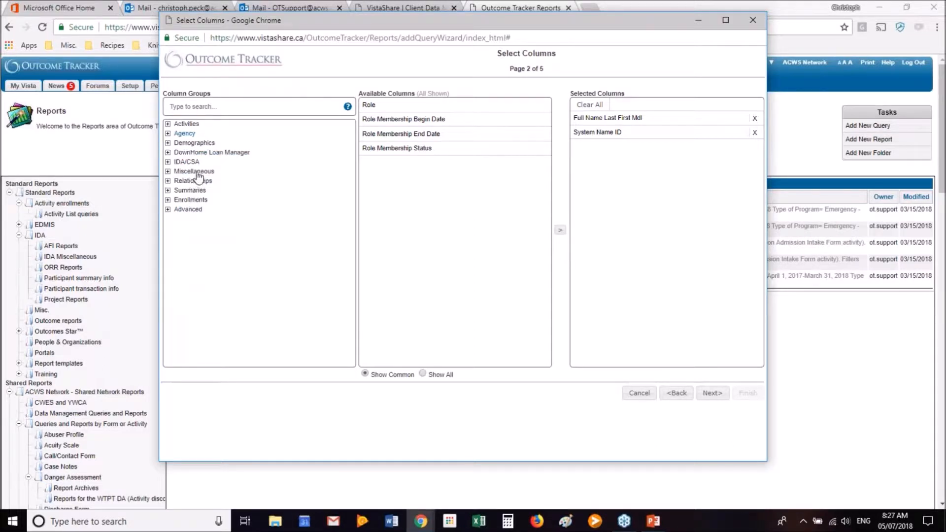
click(198, 201)
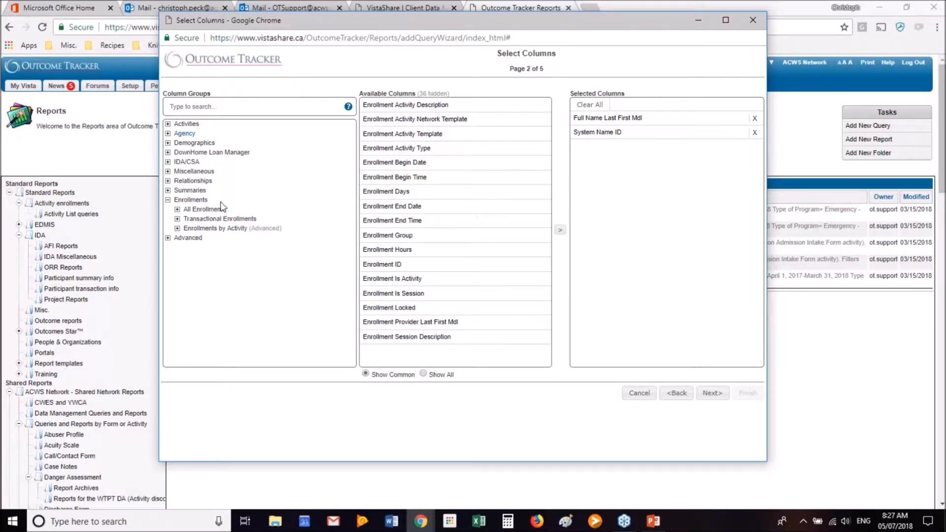
click(202, 211)
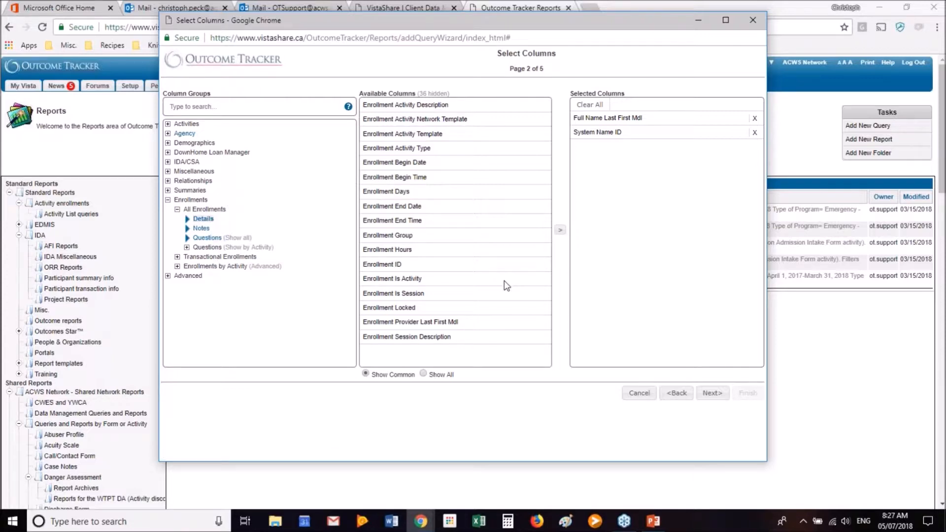
click(207, 247)
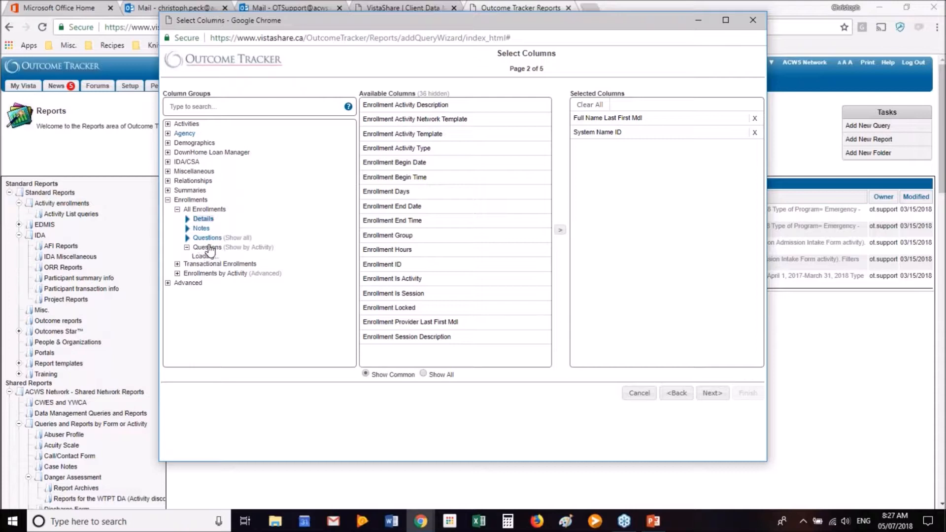
click(220, 259)
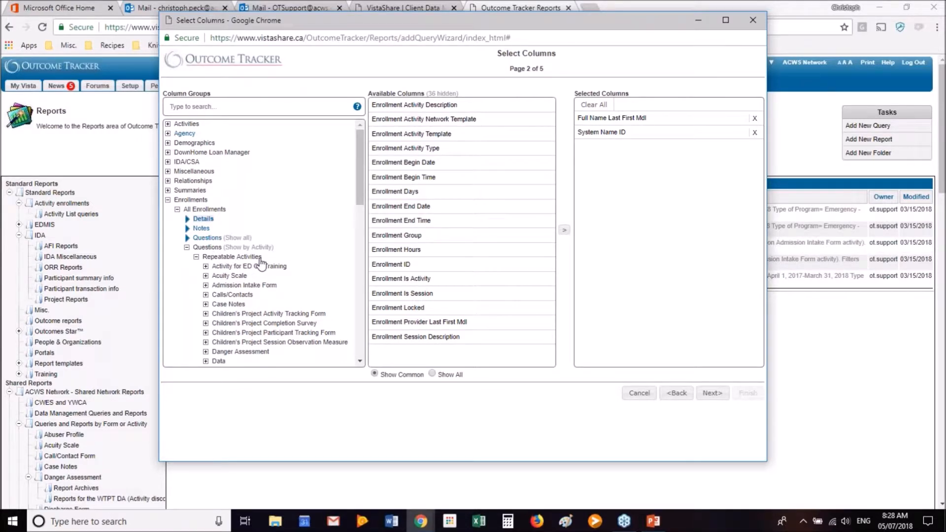
- Examine the activity questions available as columns for the Admission Intake Form, including the ACWS Priority Field and Provincial Reporting Requirement entries
drag(359, 178, 359, 194)
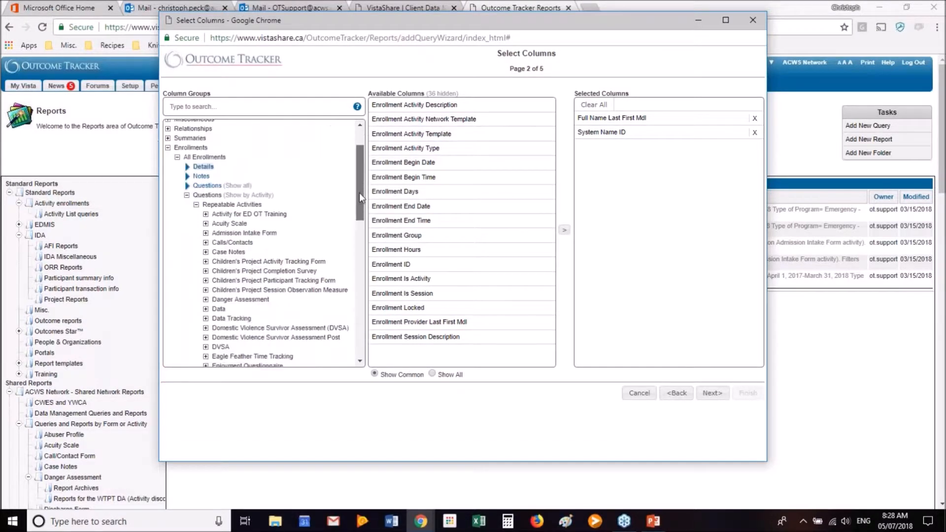
click(264, 234)
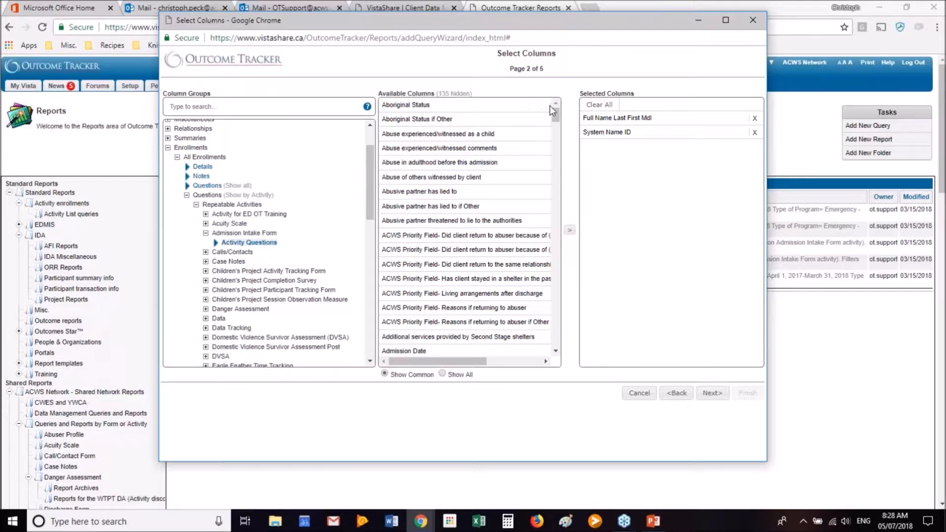
drag(556, 113, 557, 96)
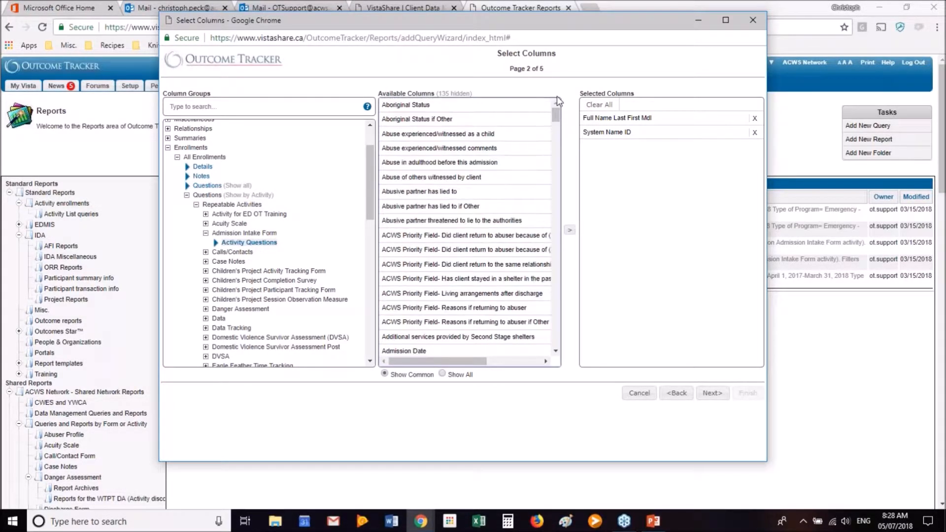
click(460, 105)
scroll(487, 272, down, 1)
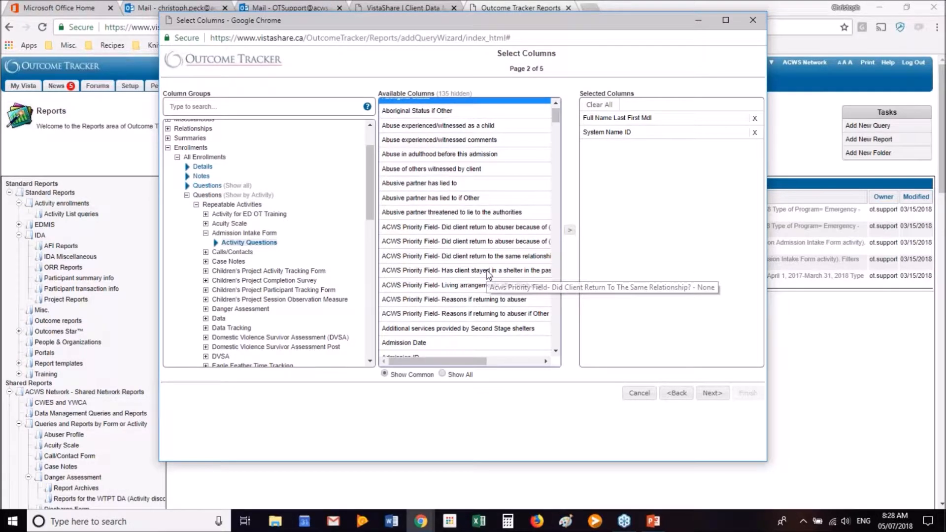
scroll(486, 272, down, 3)
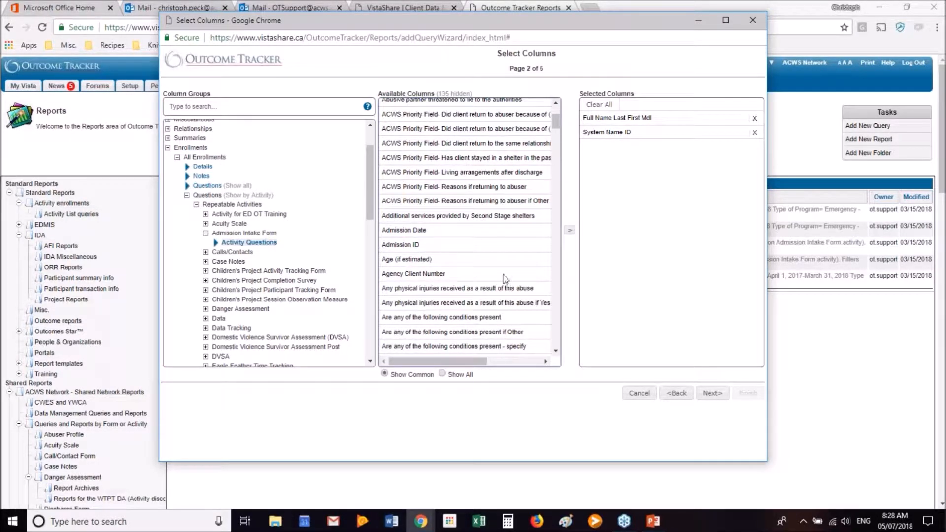
scroll(505, 276, down, 2)
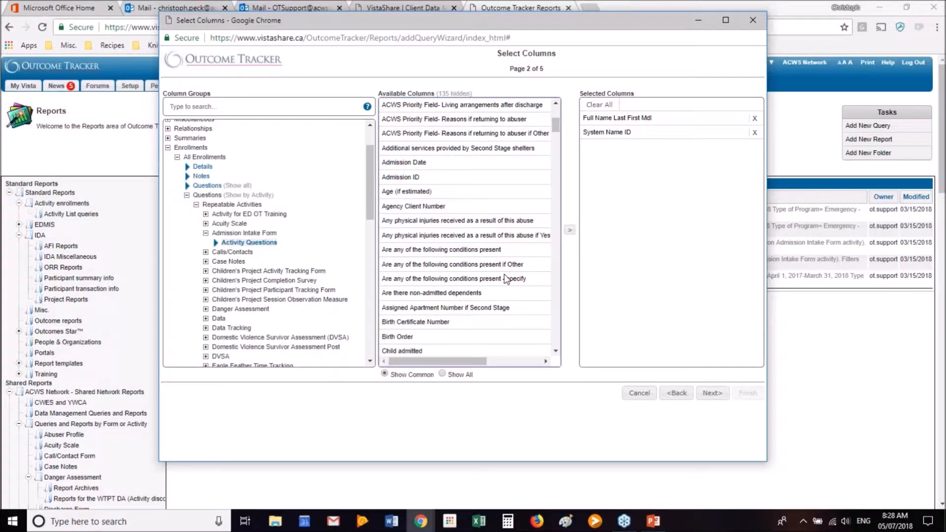
scroll(504, 276, down, 2)
scroll(418, 234, down, 5)
scroll(418, 235, down, 8)
scroll(418, 234, up, 4)
scroll(415, 233, down, 10)
scroll(415, 233, down, 15)
scroll(415, 233, down, 5)
scroll(510, 243, up, 8)
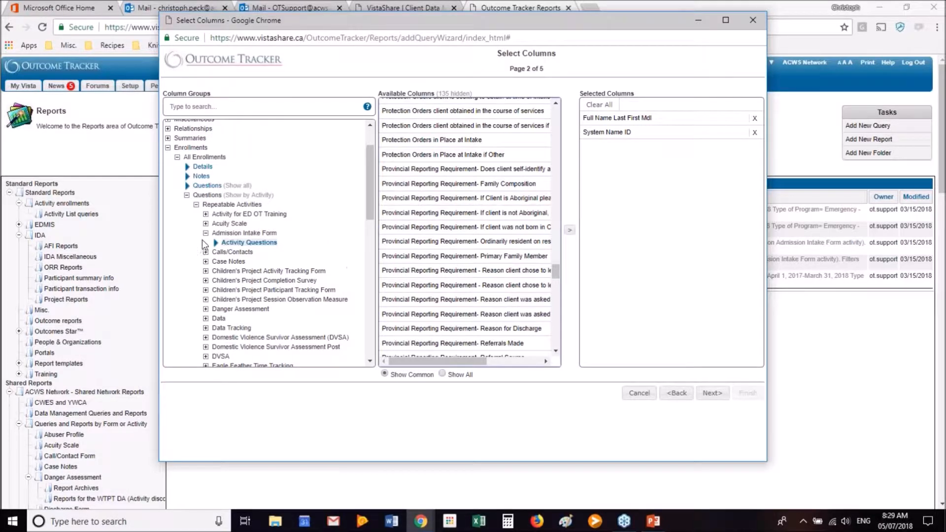
scroll(217, 178, up, 2)
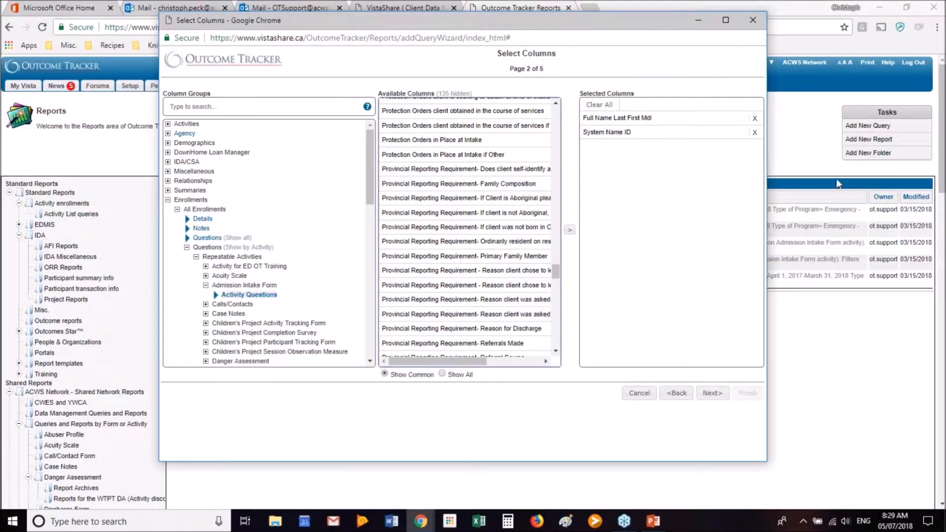
click(767, 180)
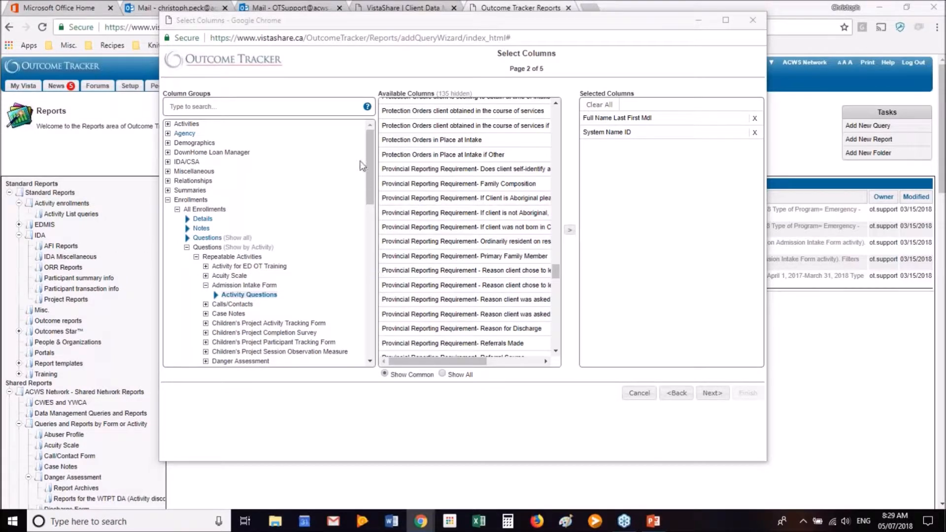
mouse_move(368, 162)
mouse_down()
mouse_move(365, 212)
mouse_move(367, 161)
mouse_up()
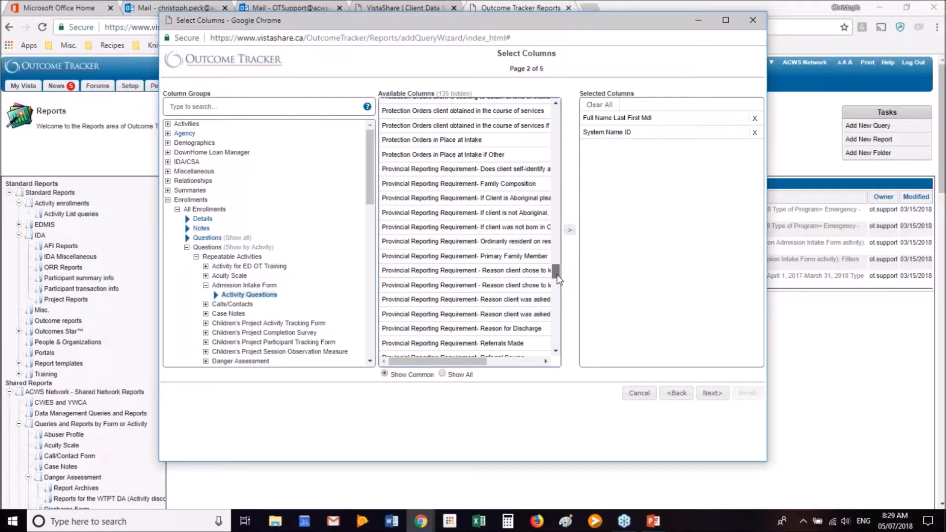
drag(557, 274, 557, 262)
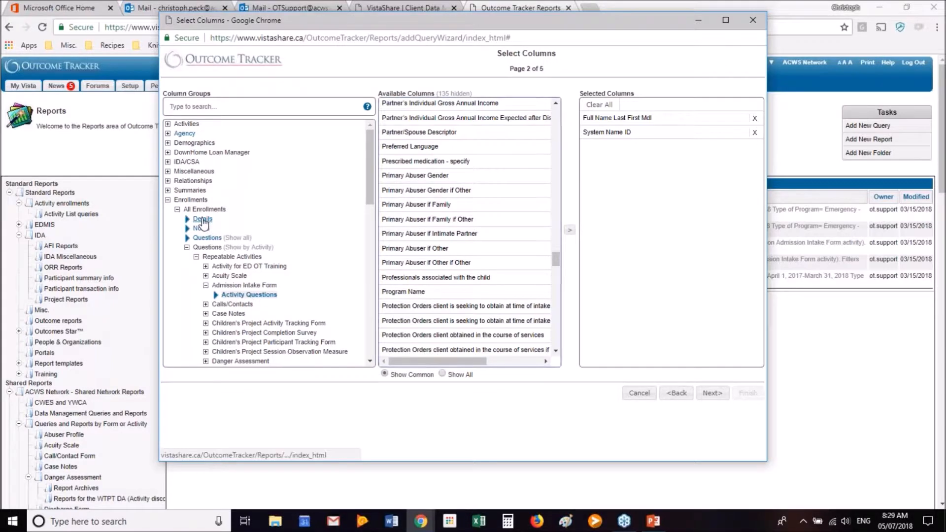
- Add the Enrollment Activity Description and Enrollment Begin Date columns from the All Enrollments details to the query
click(203, 219)
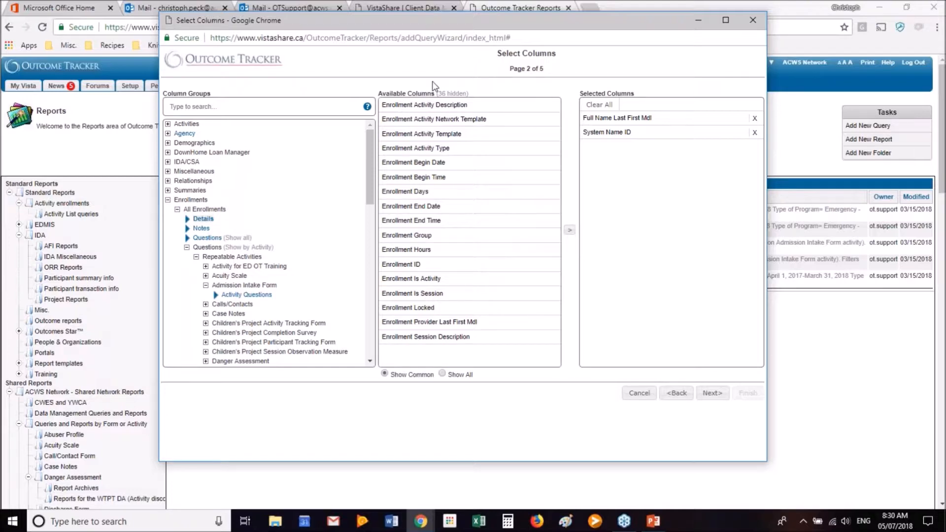
click(447, 106)
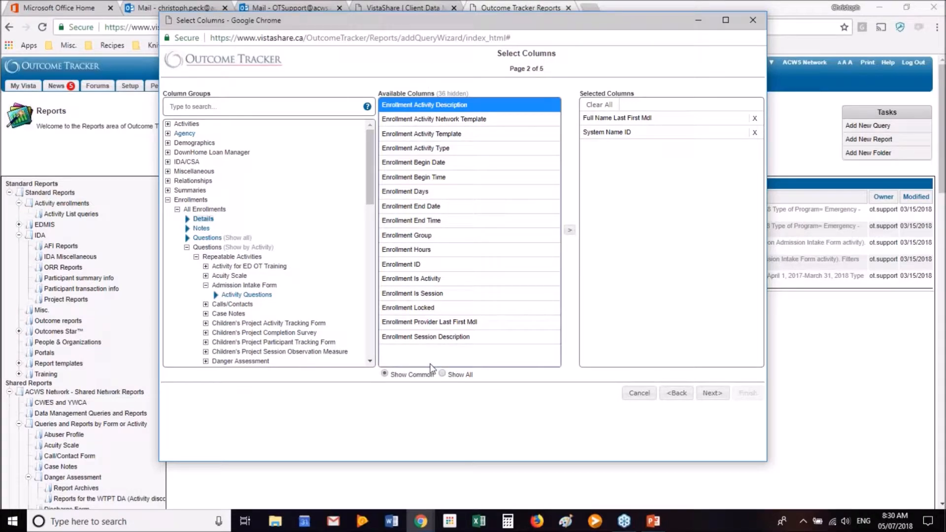
click(570, 232)
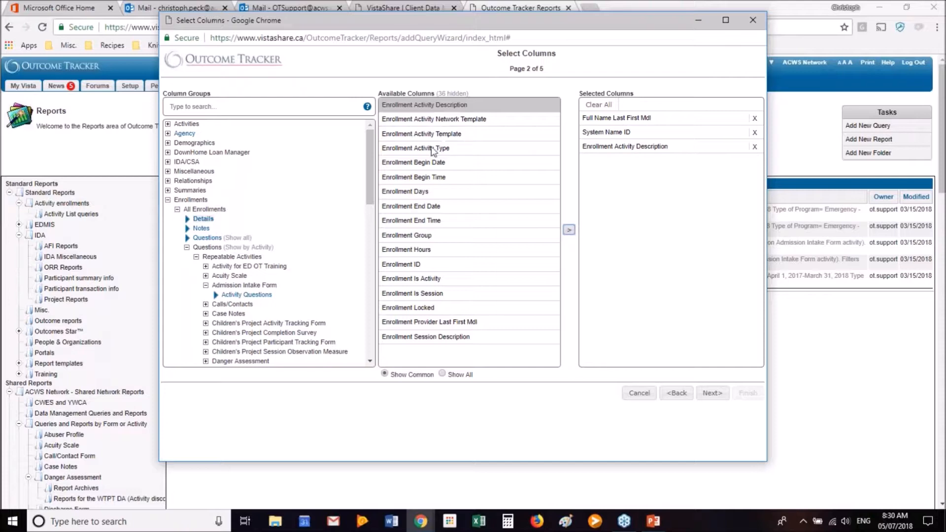
click(431, 163)
click(569, 230)
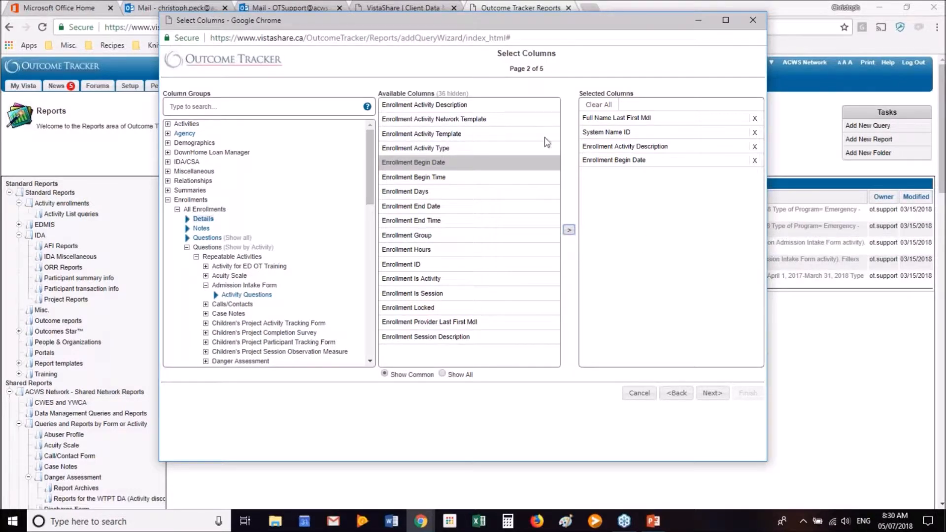
- Add the Enrollment Hours and Enrollment Provider Last First Mdl columns to the query's selected columns
click(451, 251)
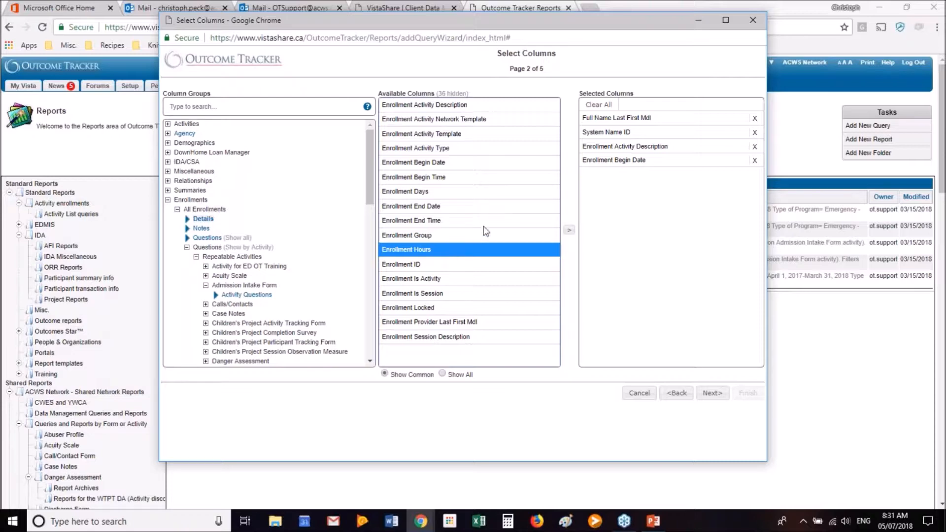
click(569, 230)
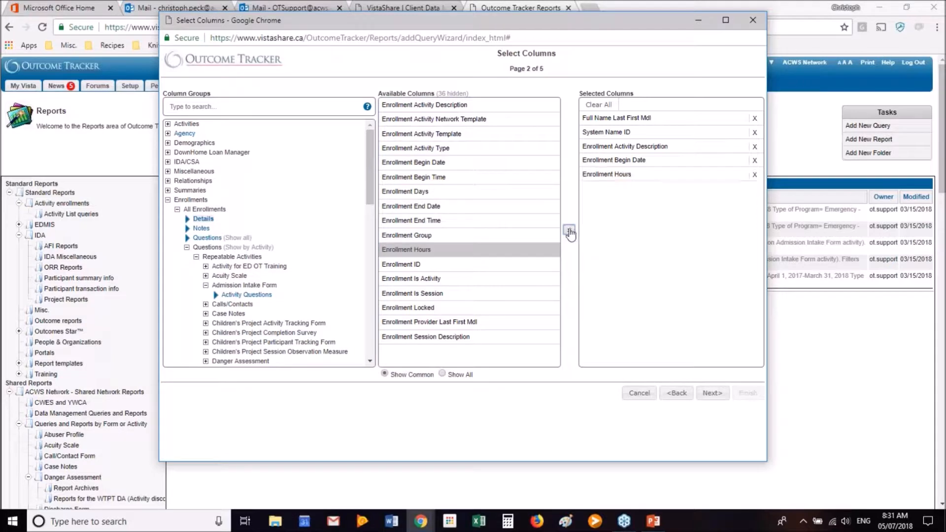
click(475, 321)
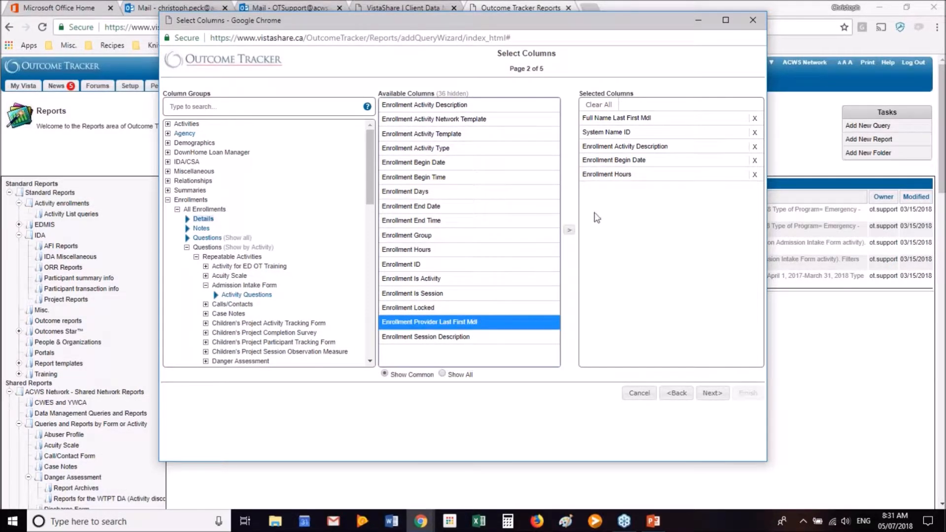
click(570, 231)
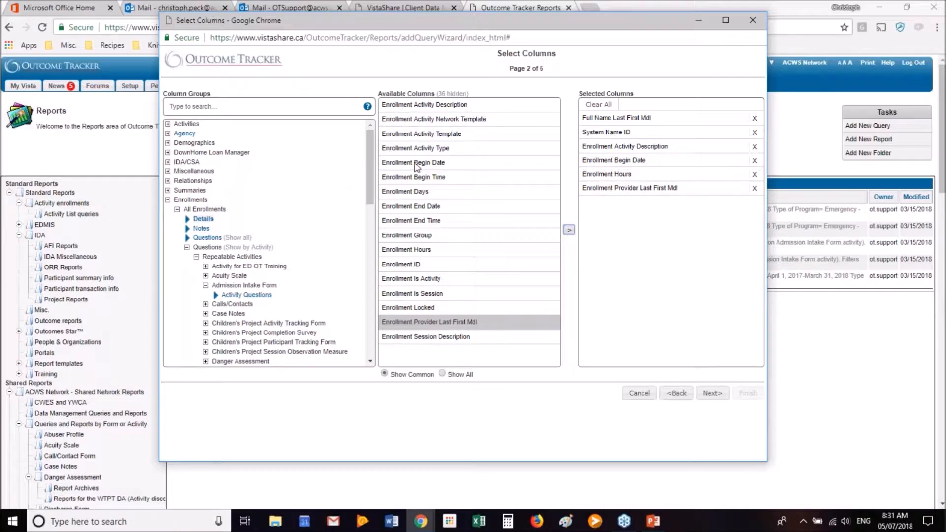
- Add the Danger Assessment Type column from the Danger Assessment activity questions to the query
drag(371, 169, 376, 218)
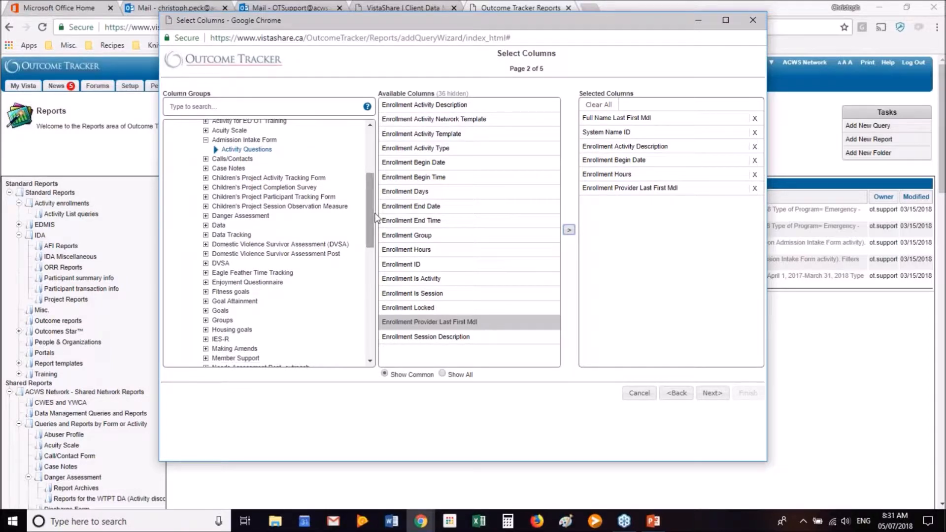
click(206, 216)
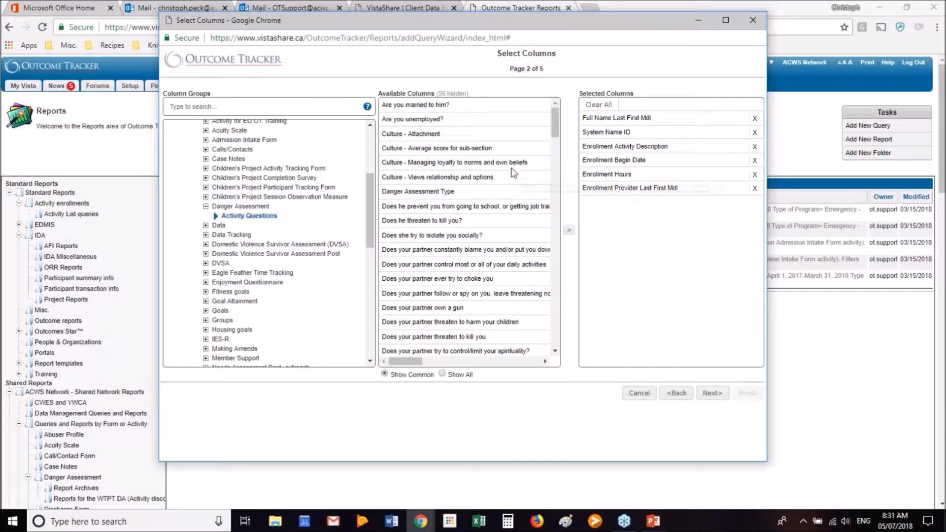
click(486, 195)
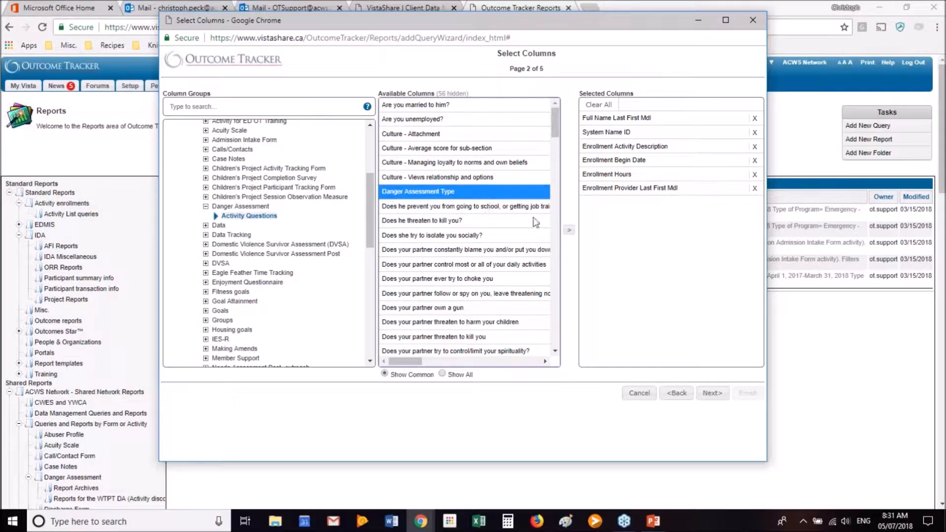
click(569, 232)
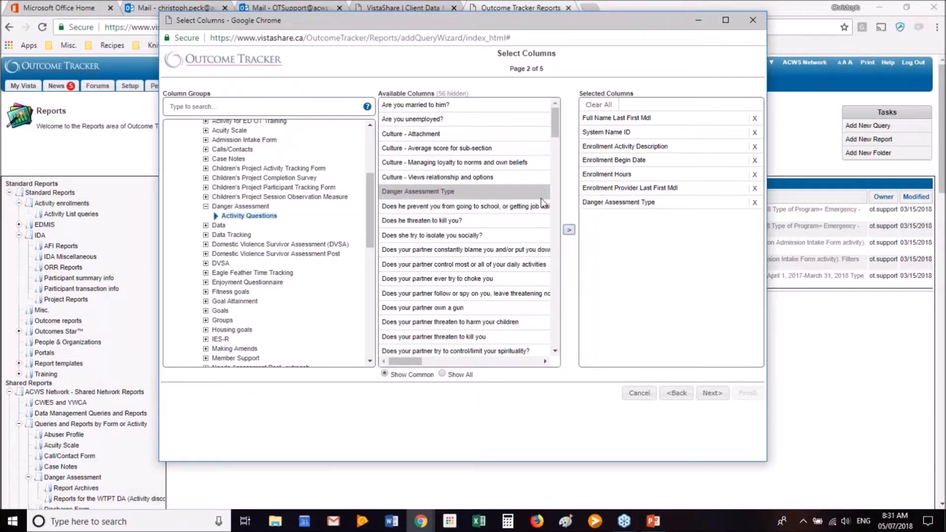
- Add the Total Score for Questionnaire column from the Danger Assessment activity questions to the query
mouse_move(555, 125)
mouse_down()
mouse_move(554, 139)
mouse_move(554, 112)
mouse_up()
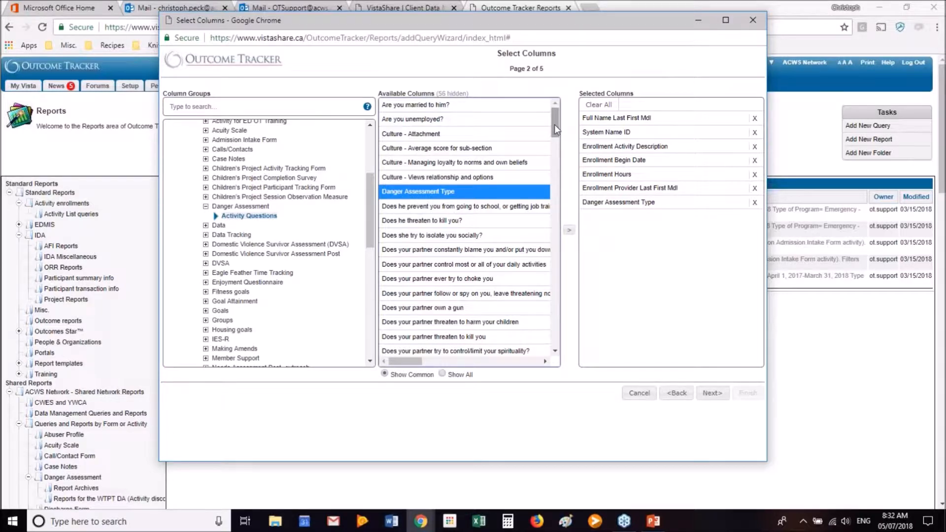
mouse_move(554, 125)
mouse_down()
mouse_move(557, 138)
mouse_move(555, 112)
mouse_up()
drag(555, 132, 562, 82)
scroll(555, 136, down, 1)
scroll(554, 137, down, 10)
scroll(547, 236, down, 10)
drag(553, 238, 560, 365)
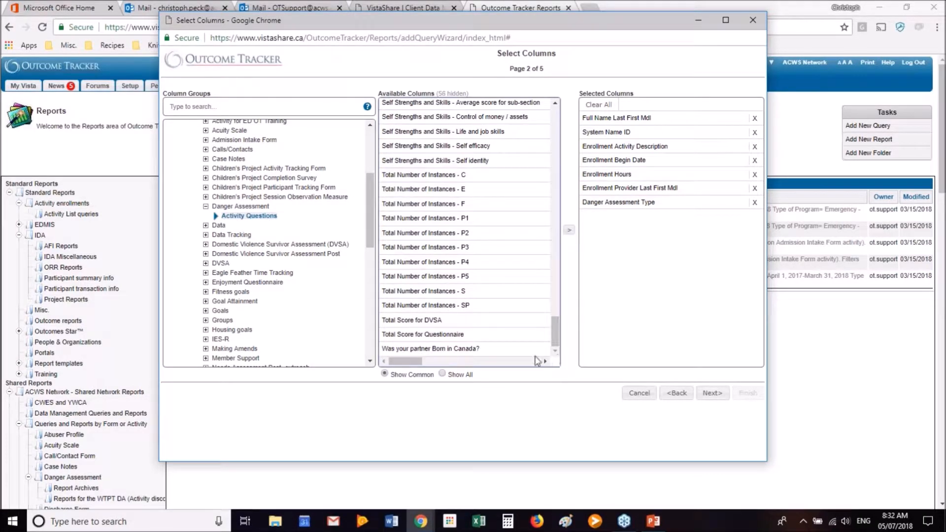
click(429, 319)
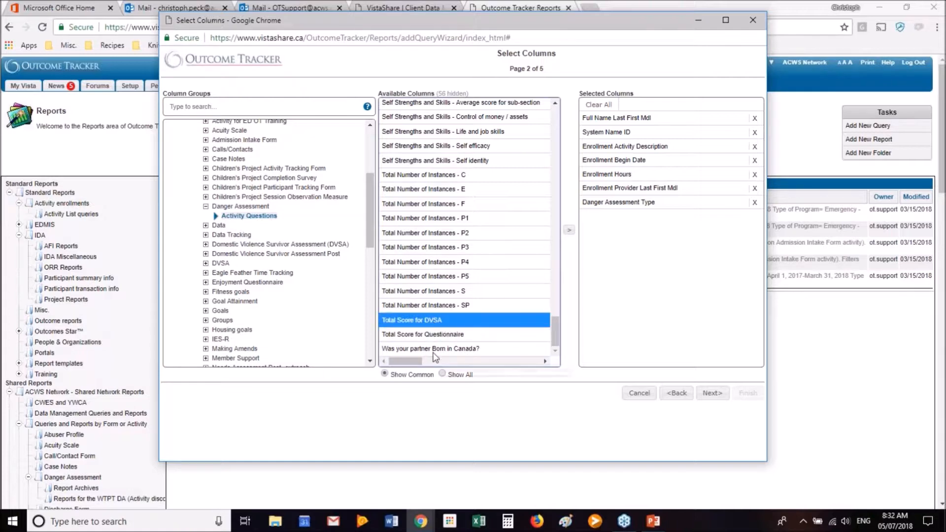
click(444, 335)
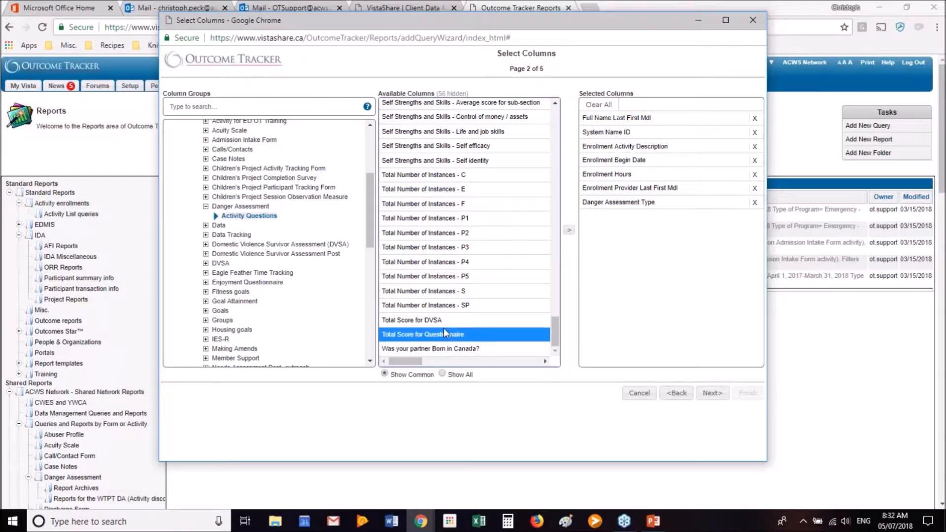
click(568, 231)
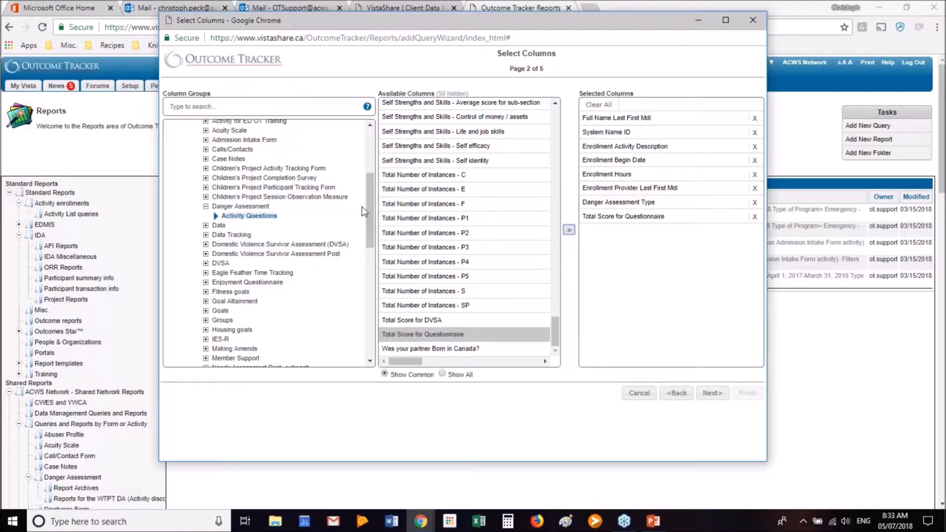
drag(368, 205, 371, 155)
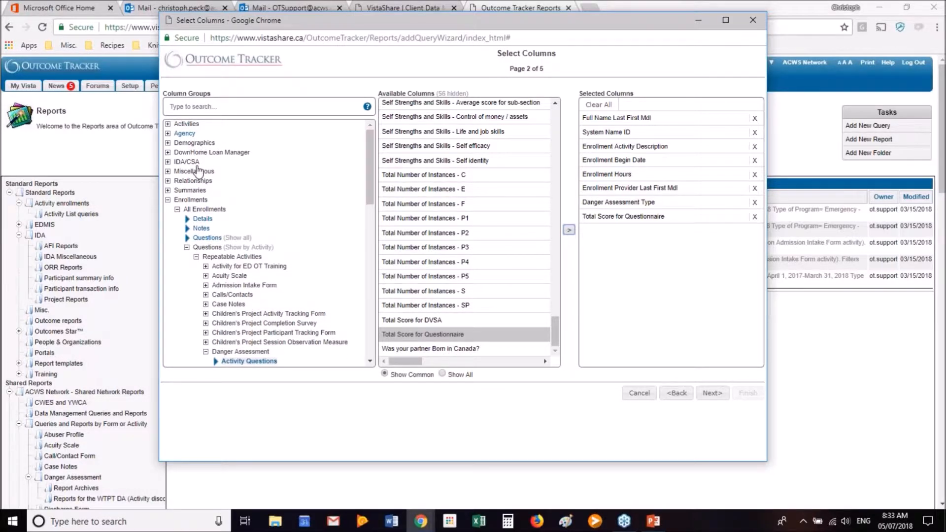
- Examine the Relationships column groups, including the demographic name fields under All_Relationships and Primary Member
click(168, 200)
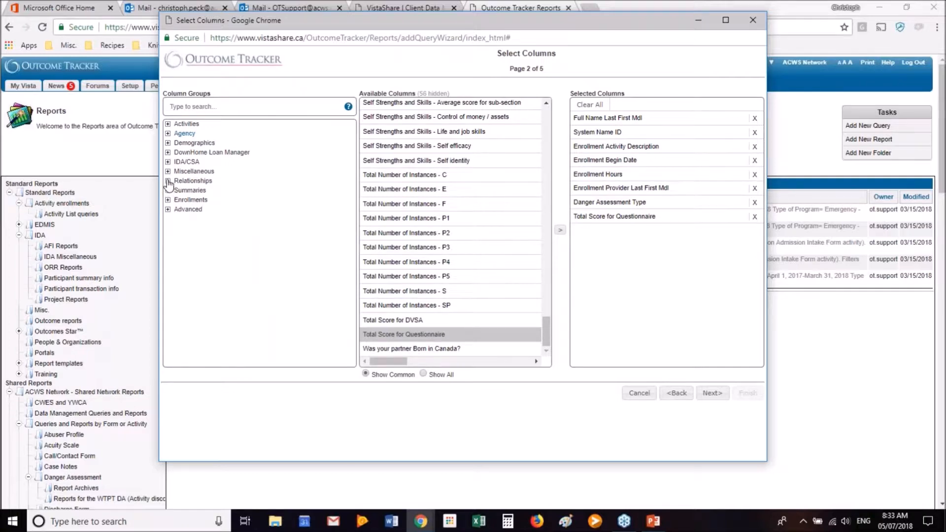
click(168, 181)
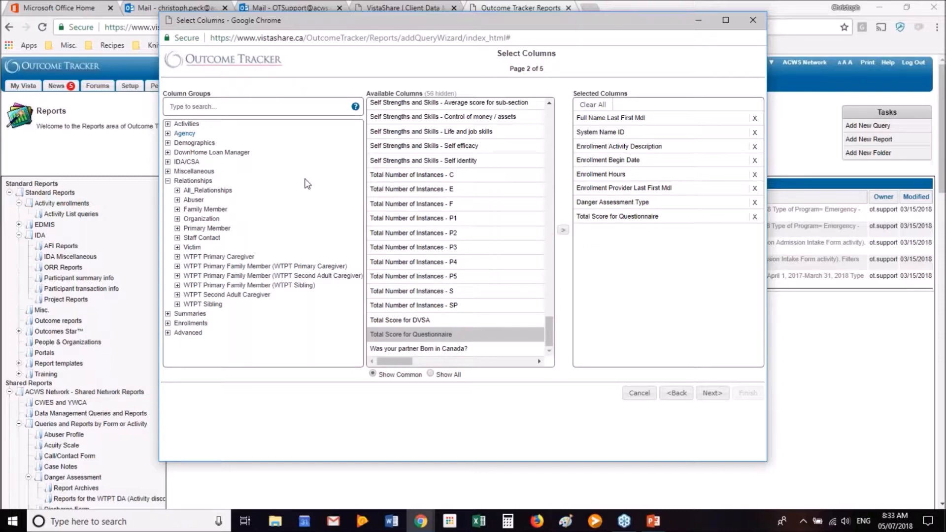
click(178, 210)
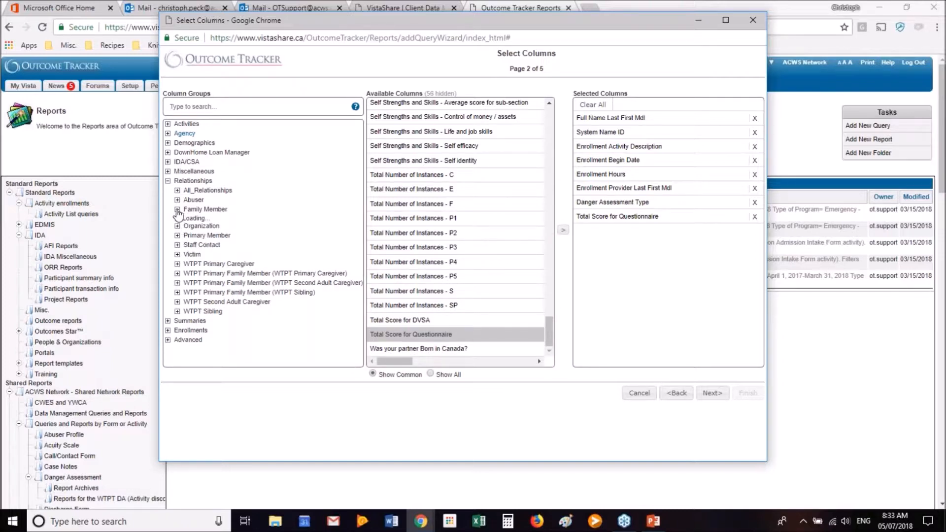
click(177, 210)
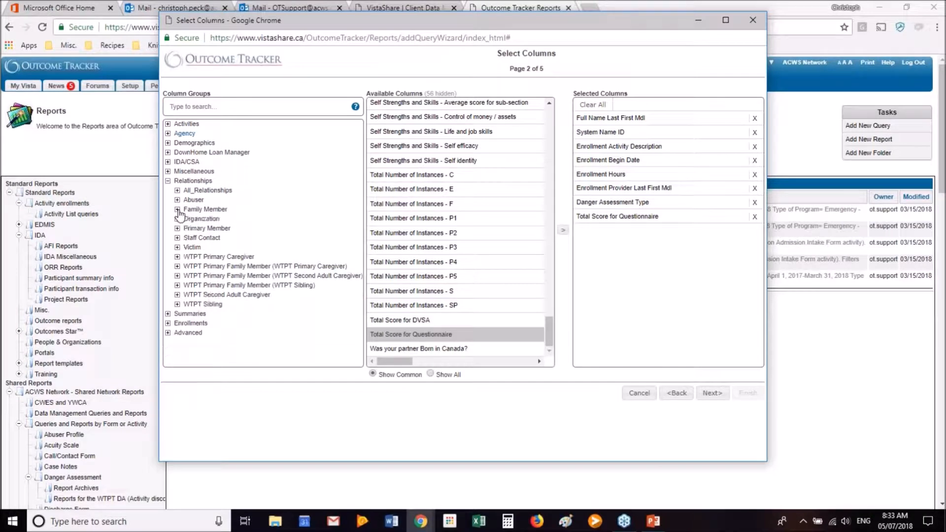
click(202, 191)
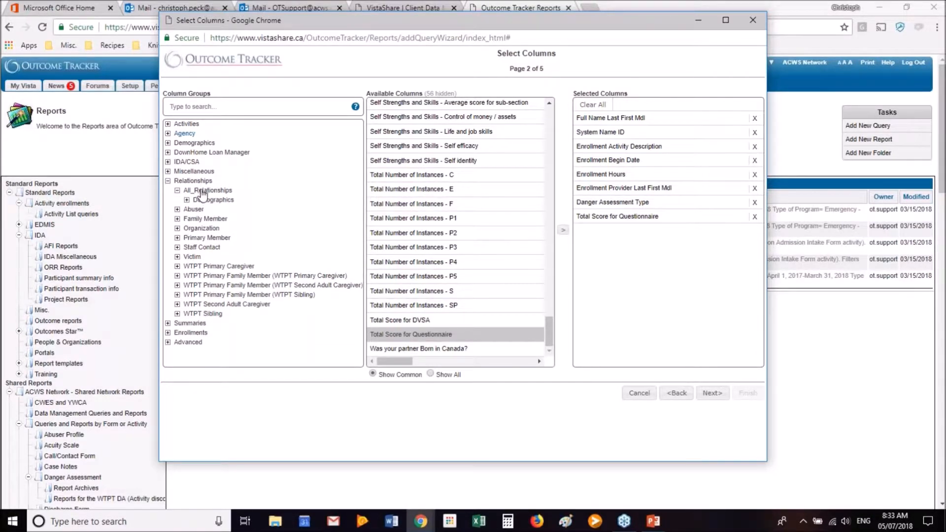
click(209, 200)
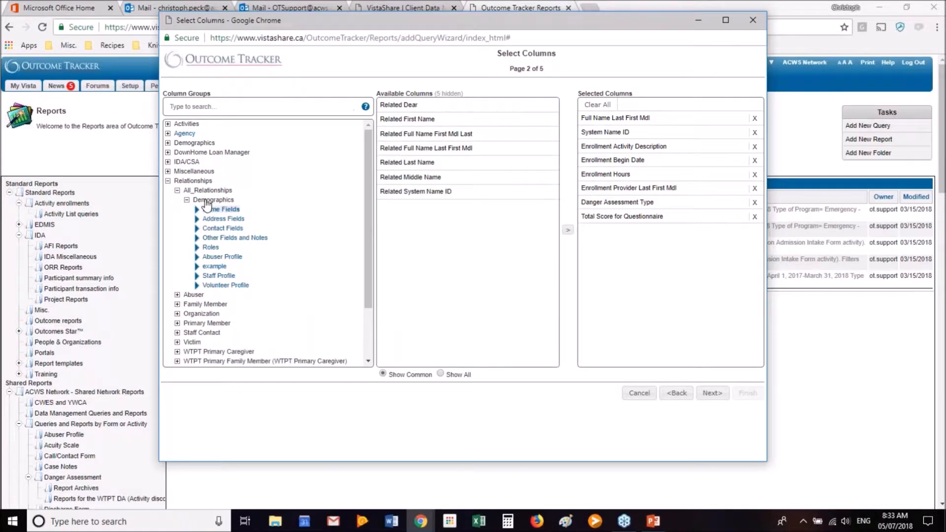
click(178, 191)
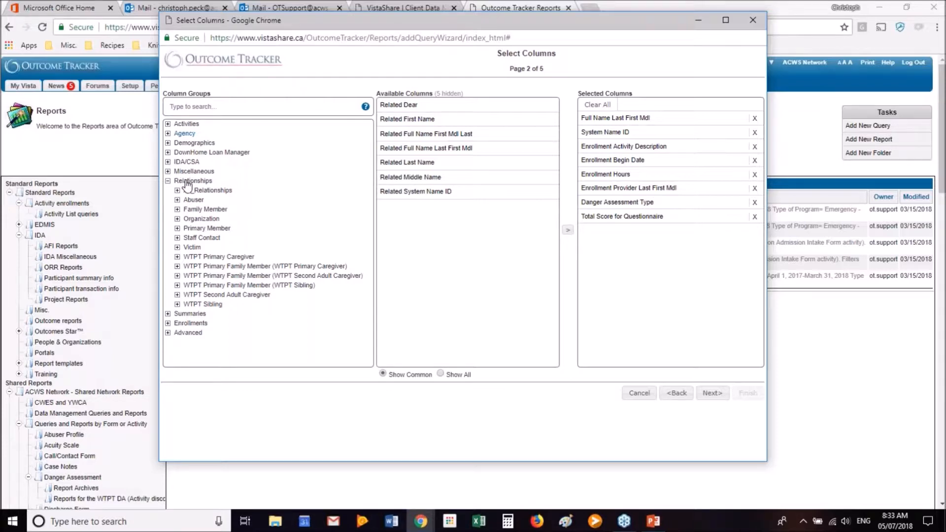
click(217, 229)
click(219, 239)
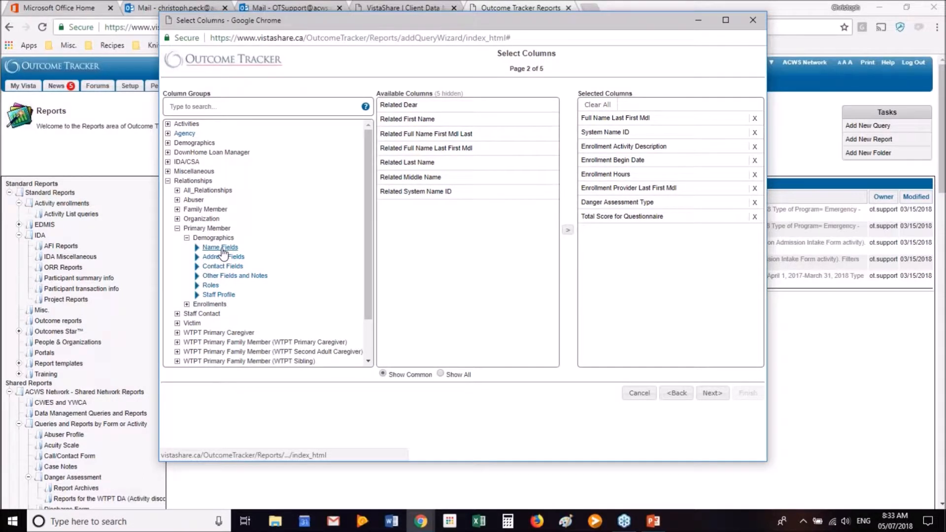
click(223, 250)
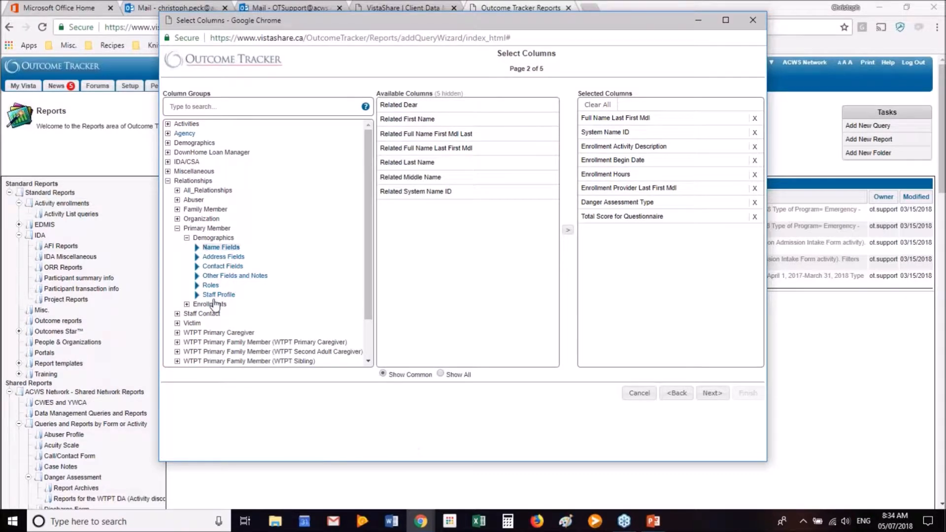
click(187, 238)
click(168, 181)
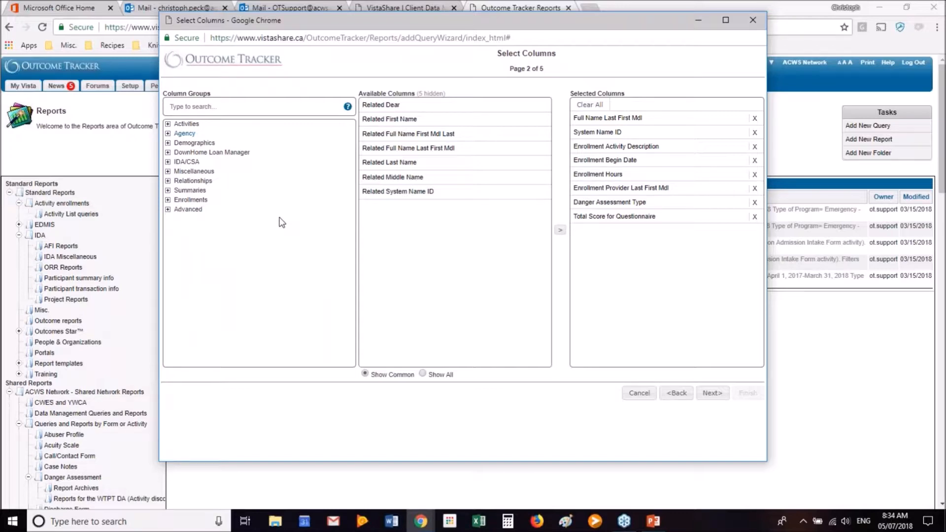
- Review the All Enrollments detail columns and the repeatable activities listed under its questions by activity
click(199, 200)
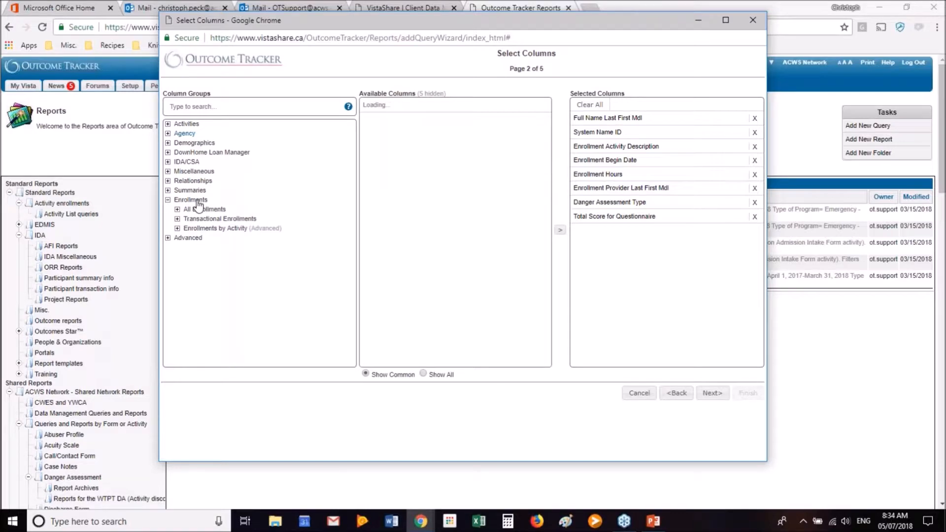
click(196, 210)
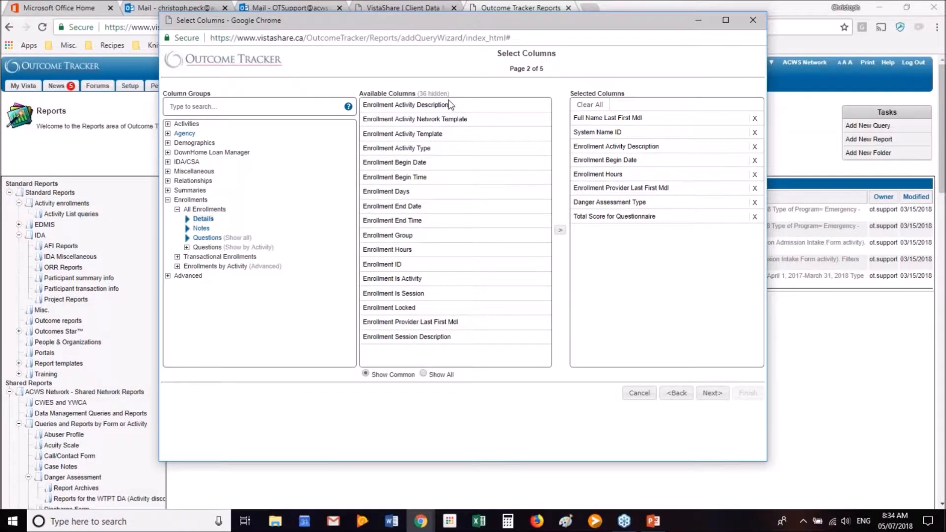
mouse_move(423, 165)
click(209, 249)
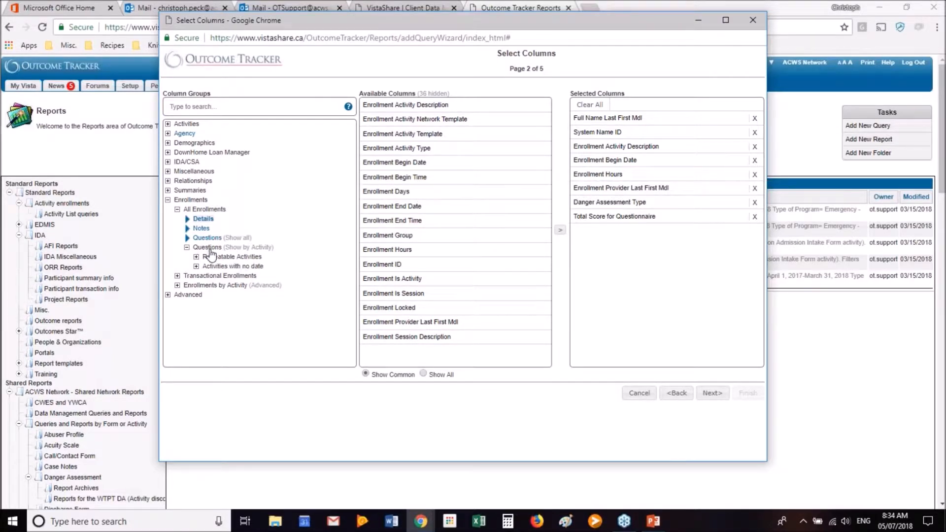
click(213, 257)
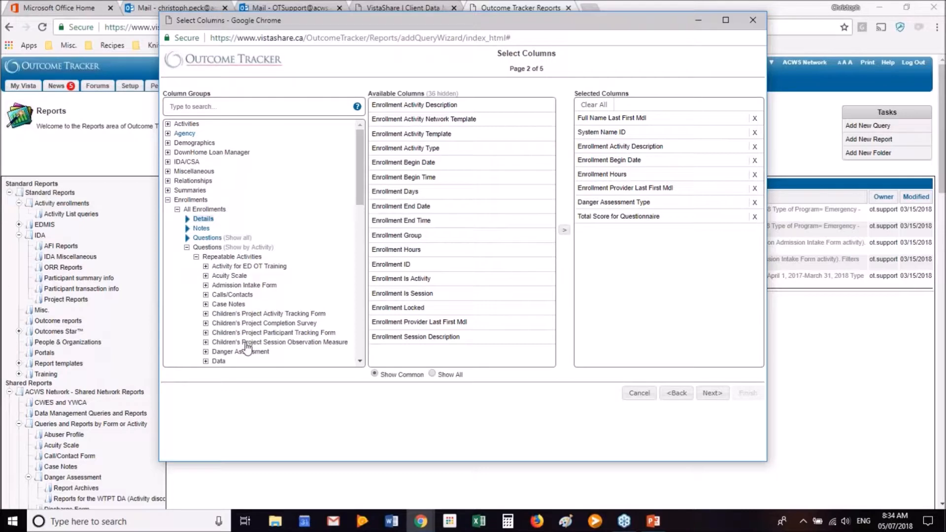
scroll(247, 348, down, 3)
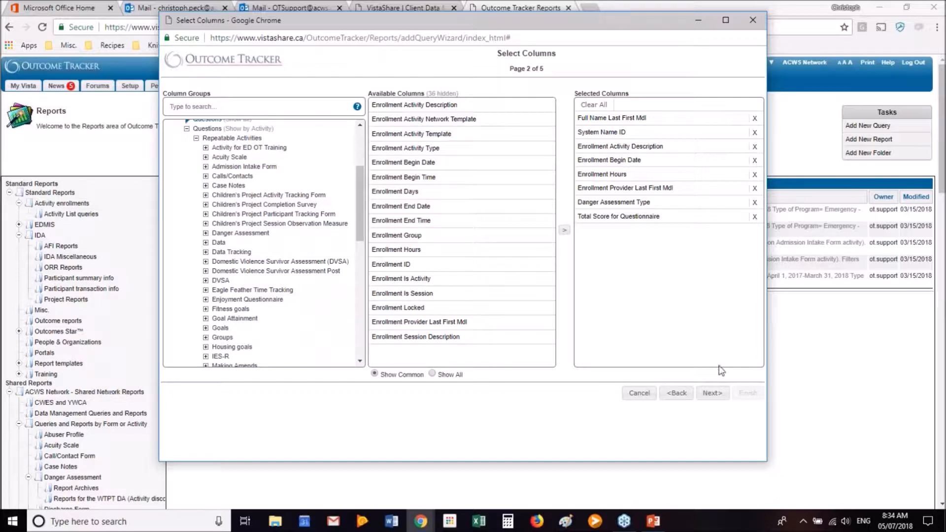
- Accept the selected columns and continue to filtering, keeping the sort on Full Name Last First Mdl, ascending
click(706, 392)
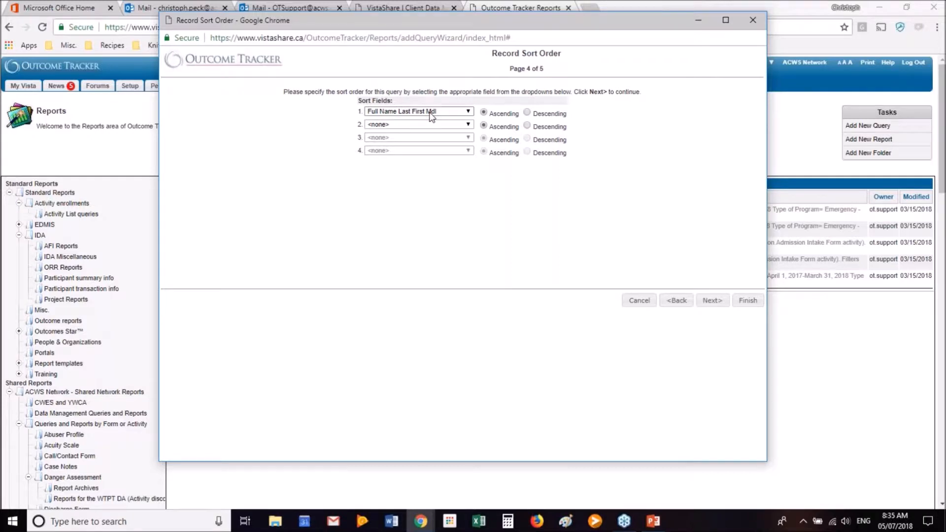
click(467, 111)
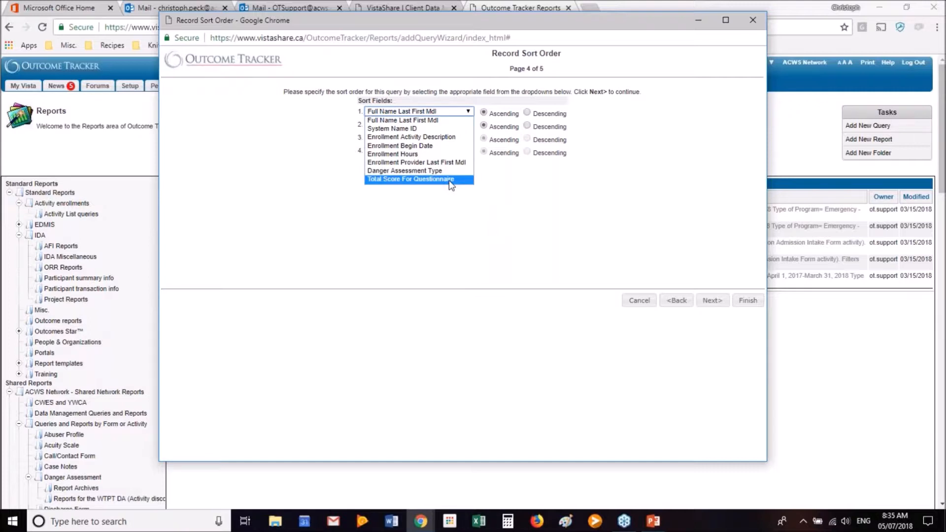
click(507, 225)
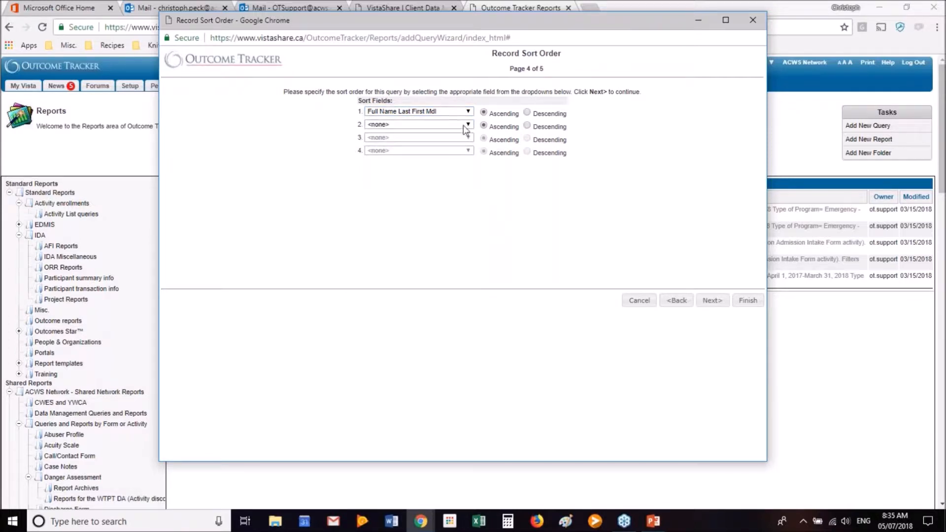
click(713, 302)
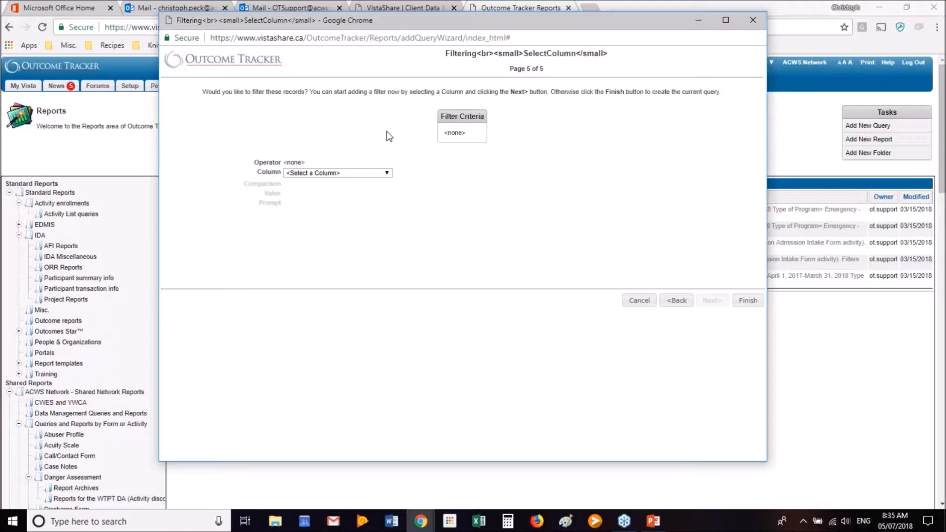
- Add a filter limiting the query to records whose Enrollment Activity Description equals Danger Assessment
click(368, 171)
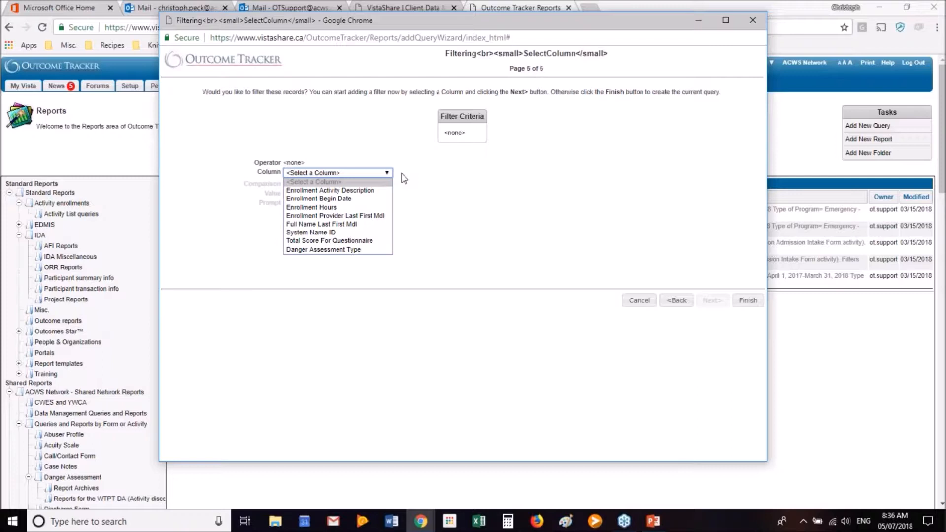
click(359, 191)
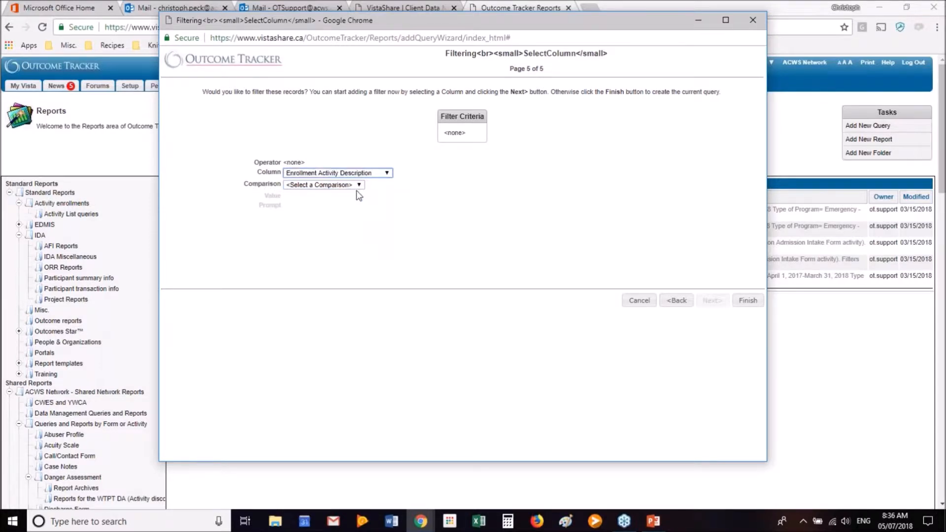
click(306, 185)
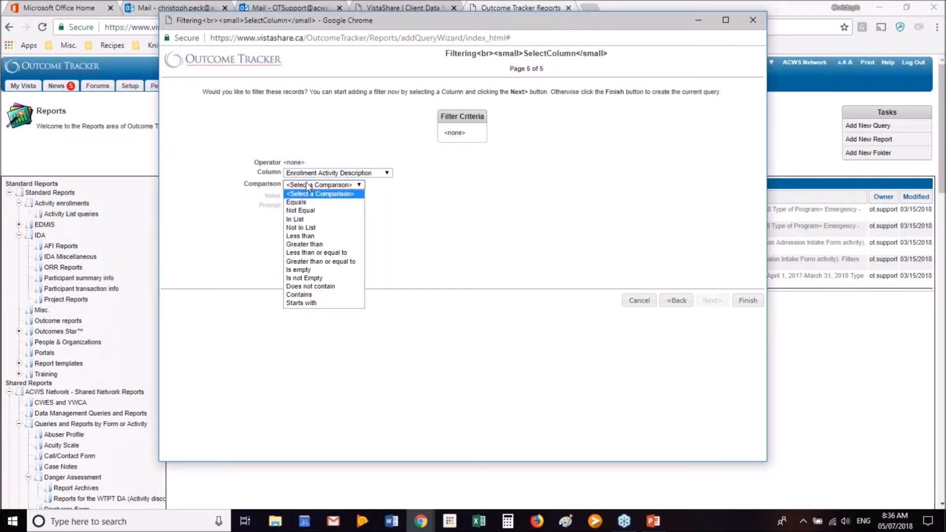
click(301, 201)
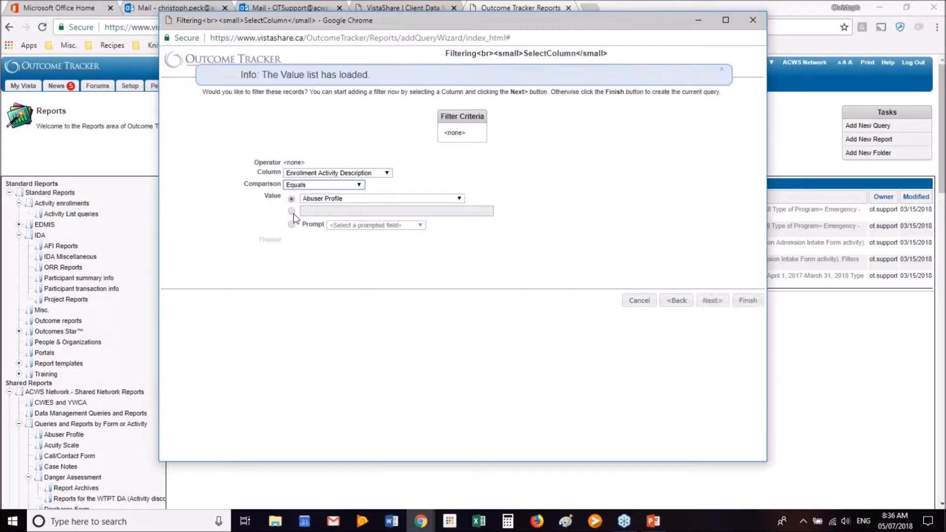
click(333, 198)
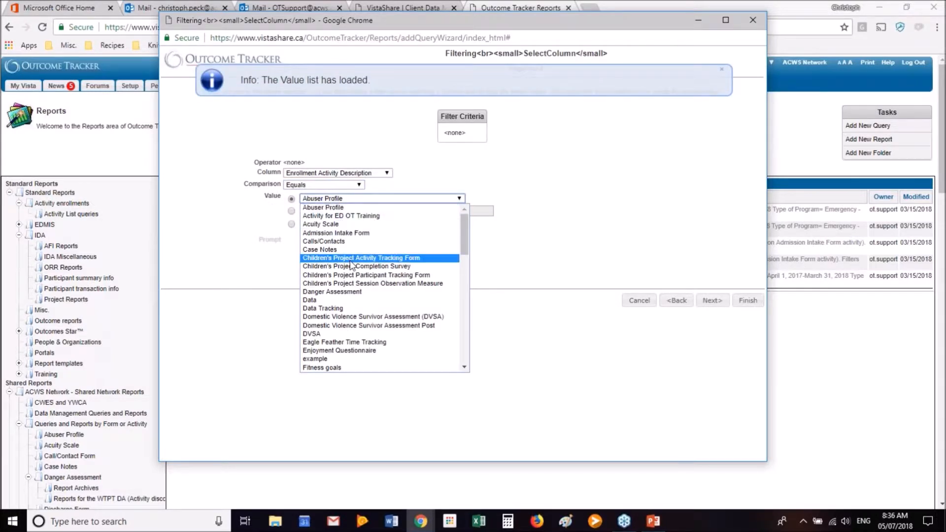
click(351, 292)
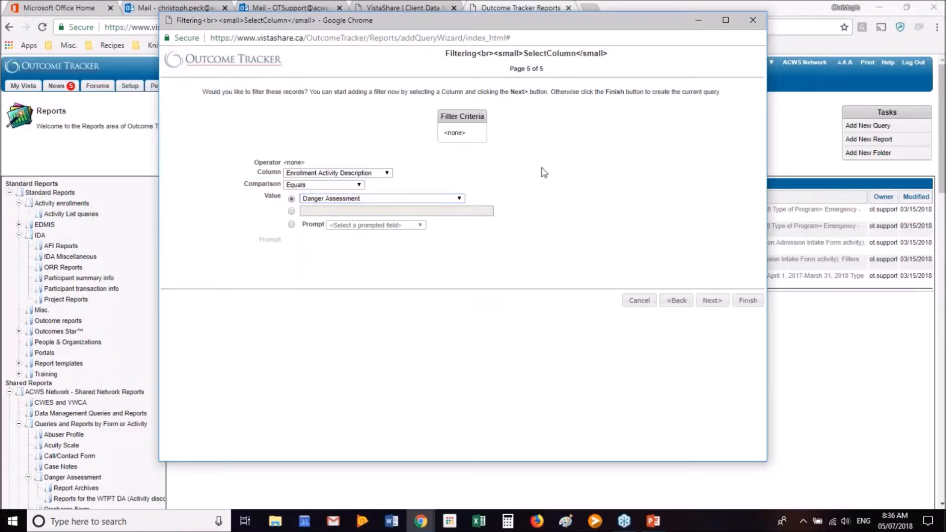
click(459, 198)
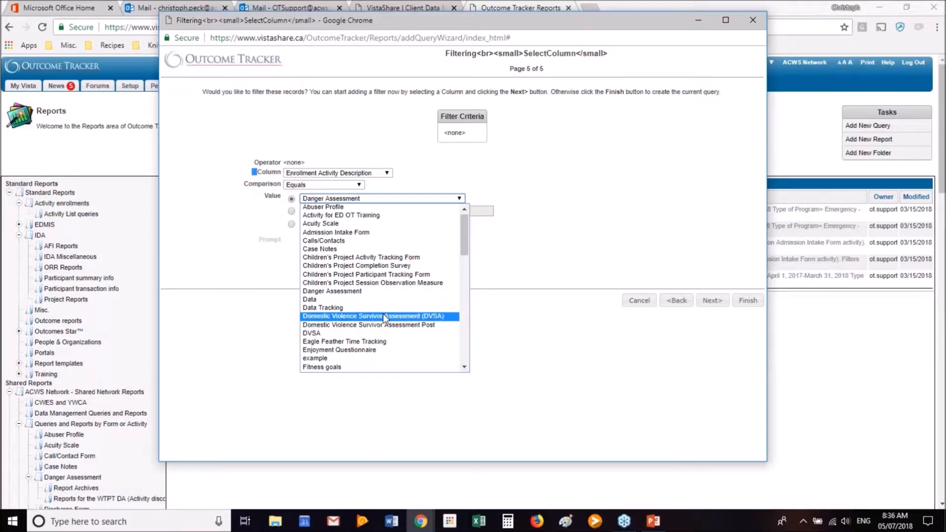
scroll(385, 318, down, 2)
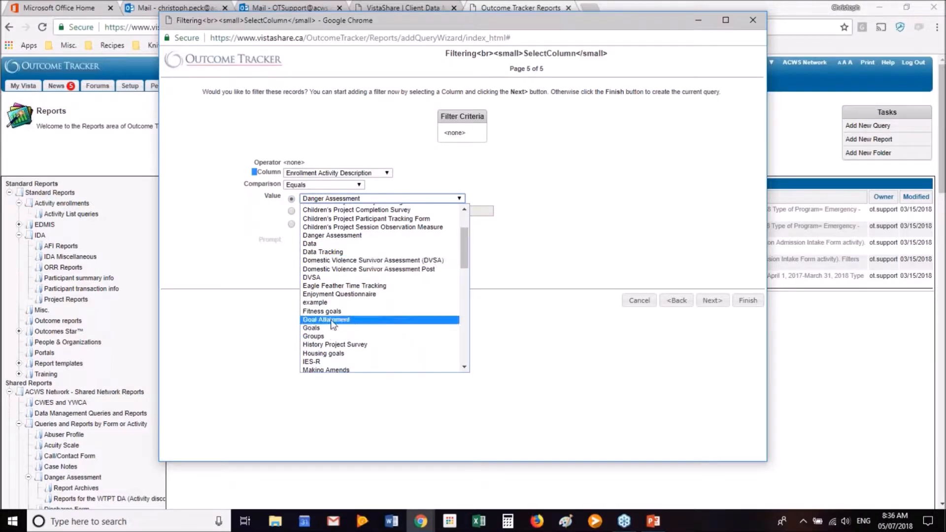
scroll(334, 319, down, 3)
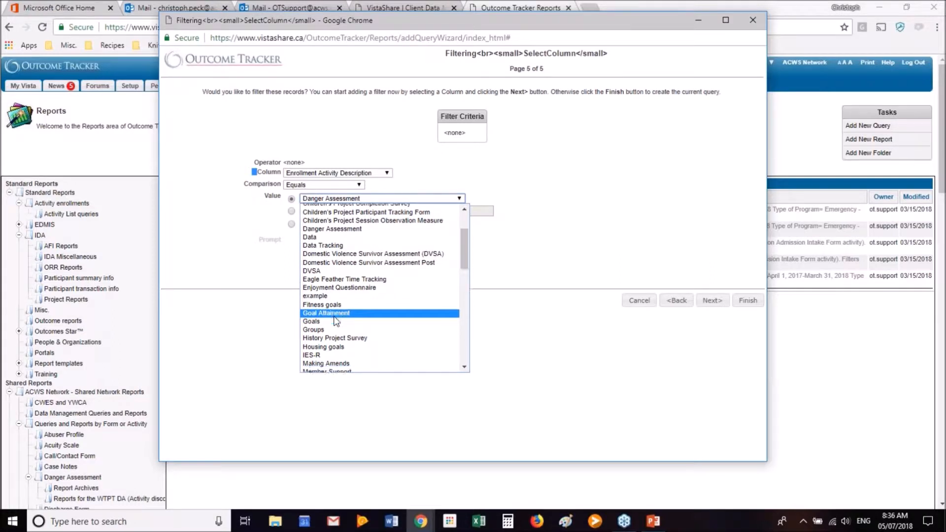
scroll(333, 319, down, 2)
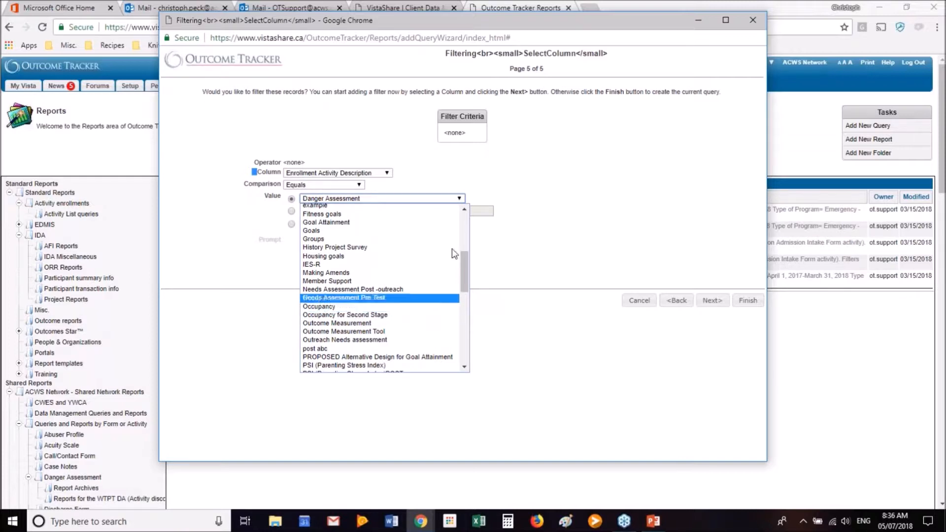
click(624, 189)
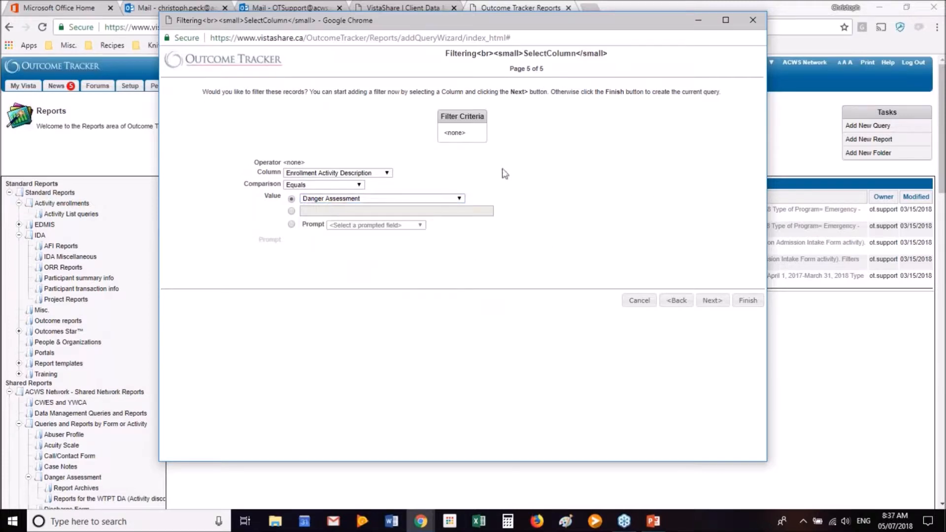
click(710, 306)
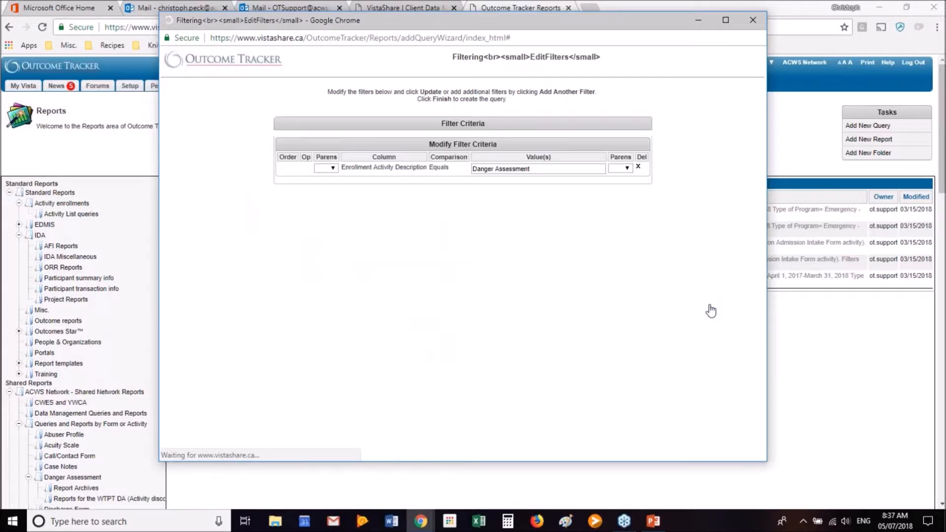
- Start another filter joined with And on Enrollment Begin Date, using the comparison Greater than or equal to
click(699, 304)
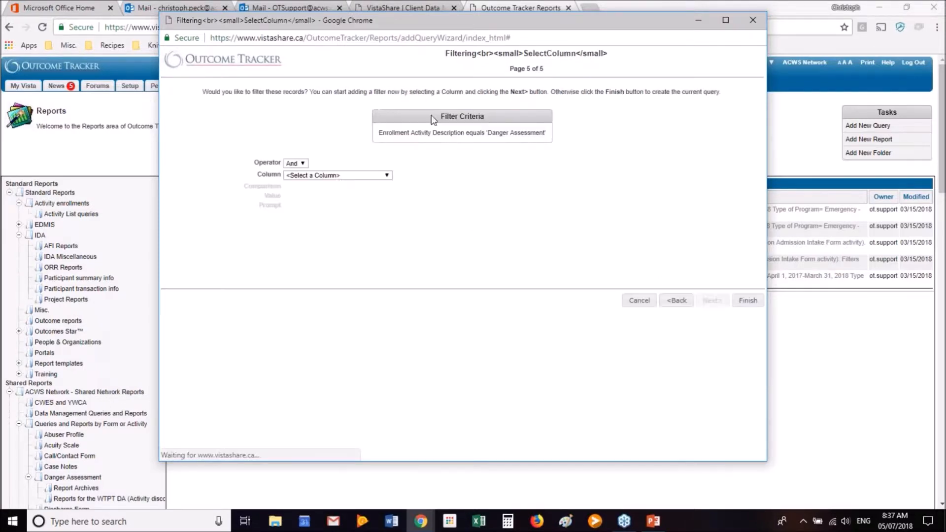
click(328, 175)
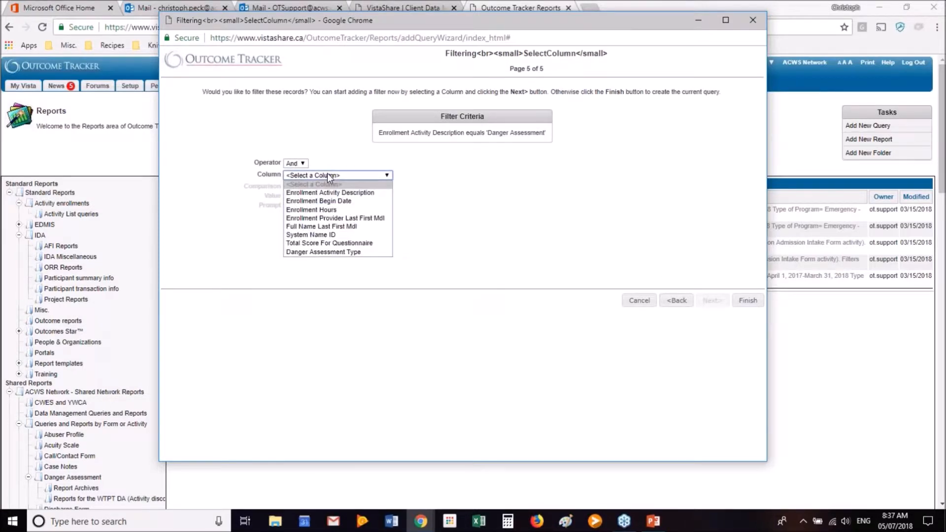
click(339, 201)
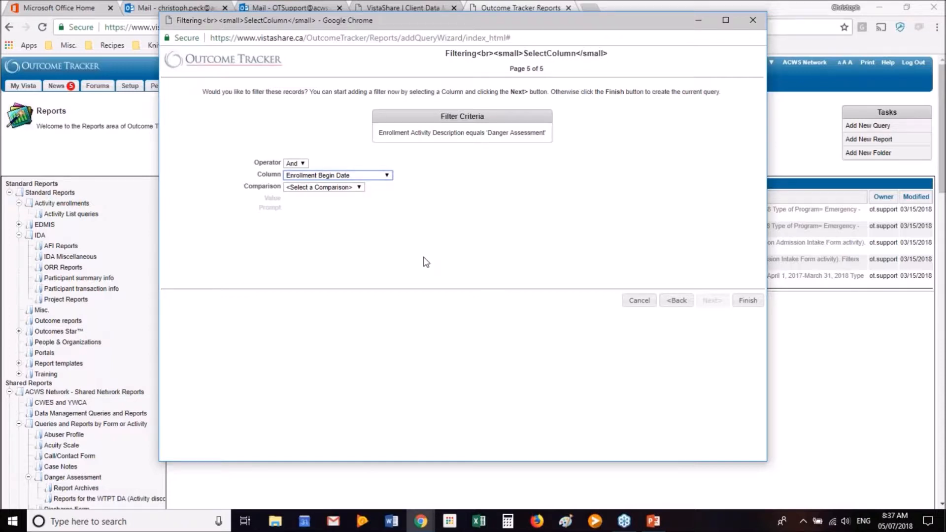
click(343, 188)
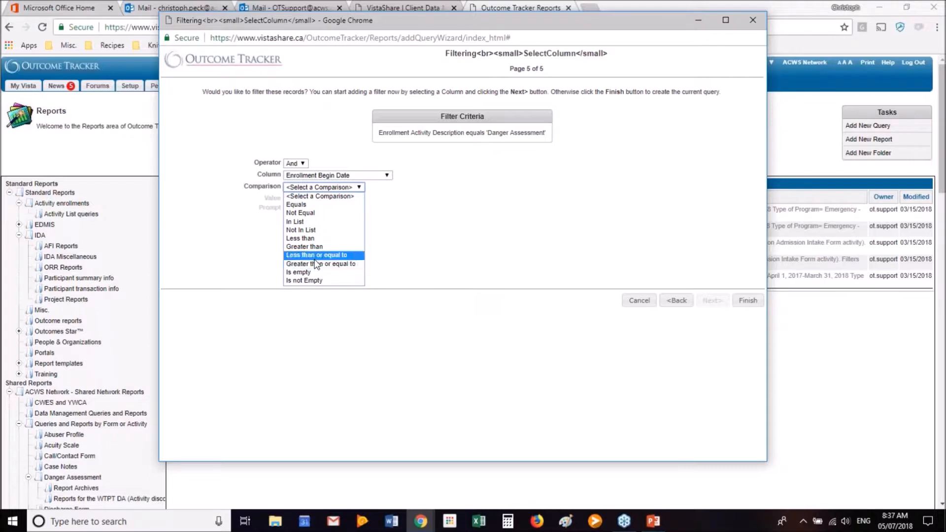
click(398, 231)
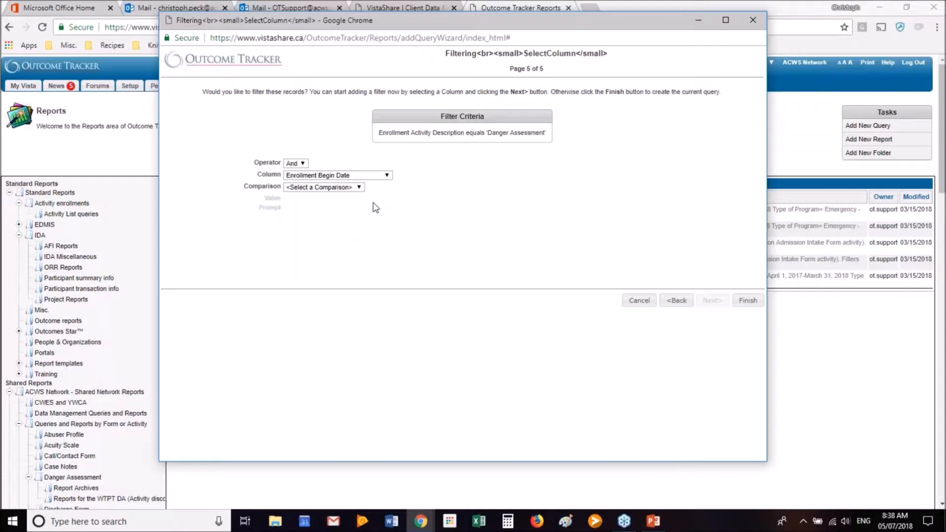
click(339, 188)
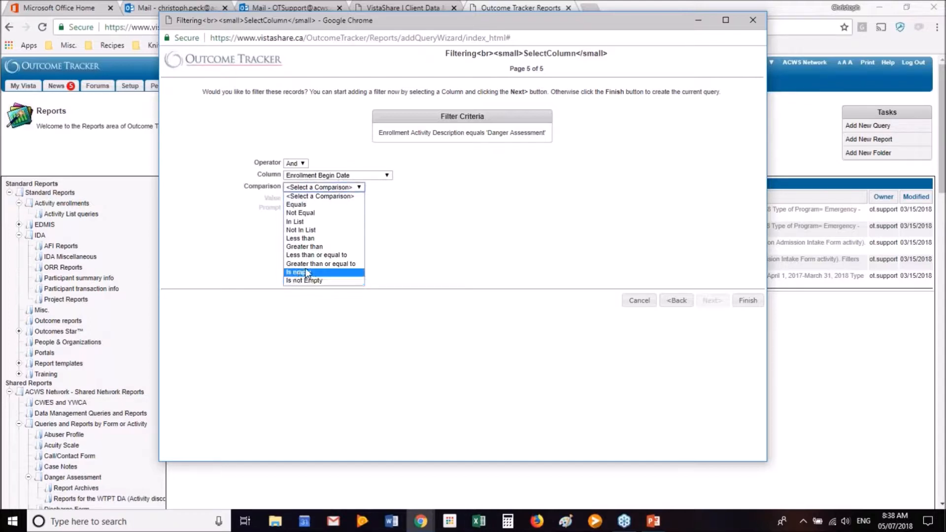
click(394, 244)
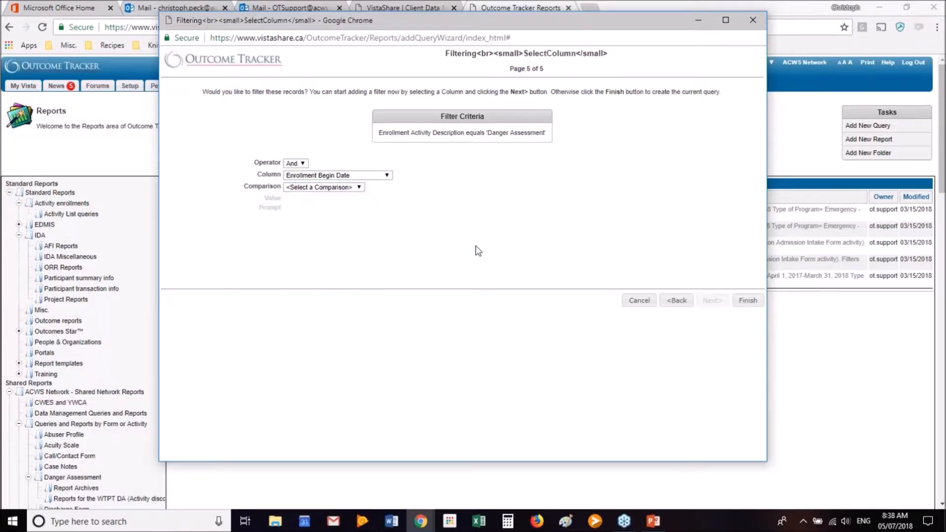
click(329, 194)
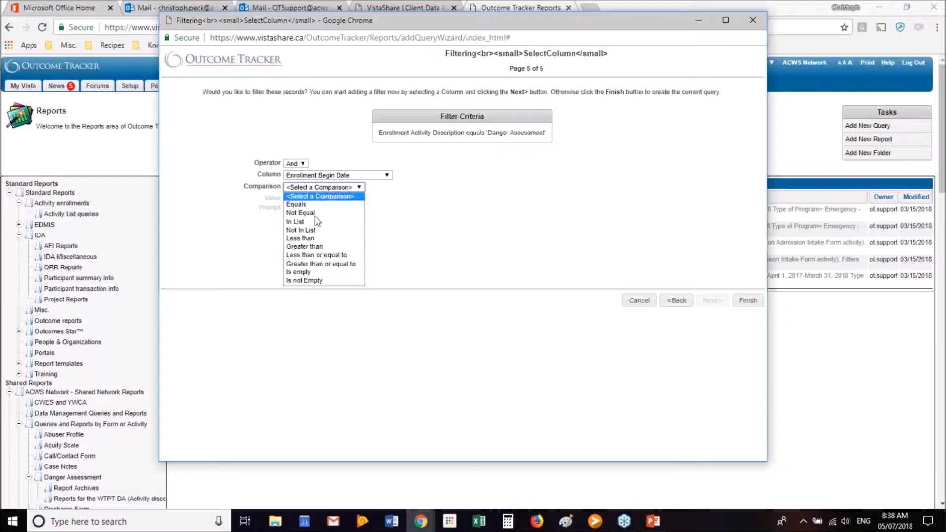
click(304, 265)
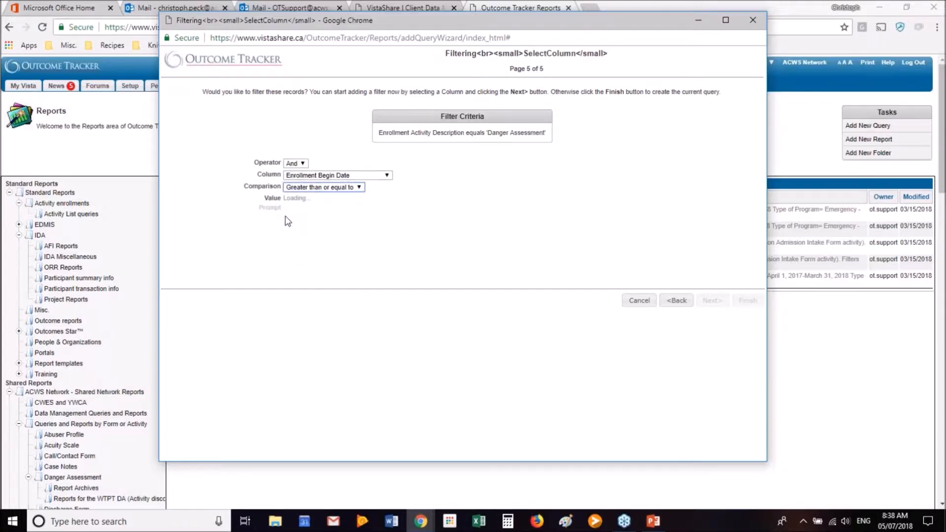
click(321, 189)
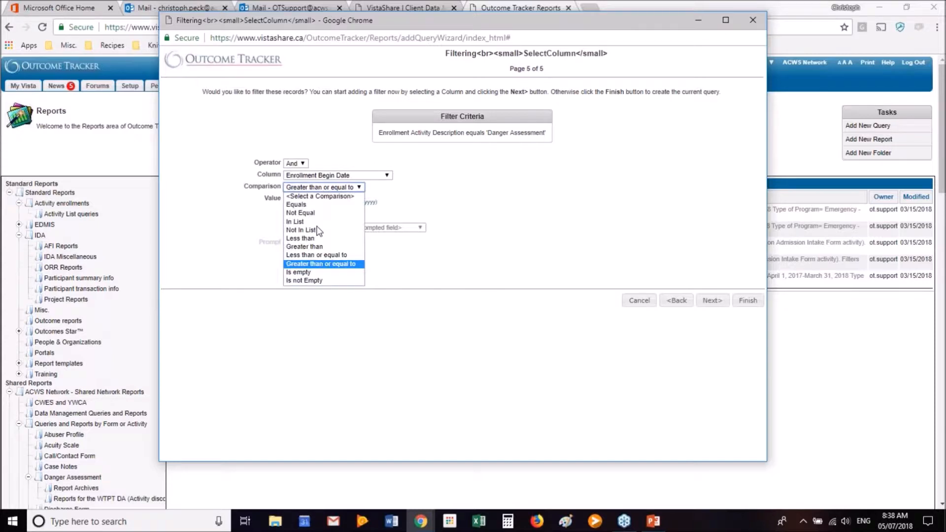
click(325, 264)
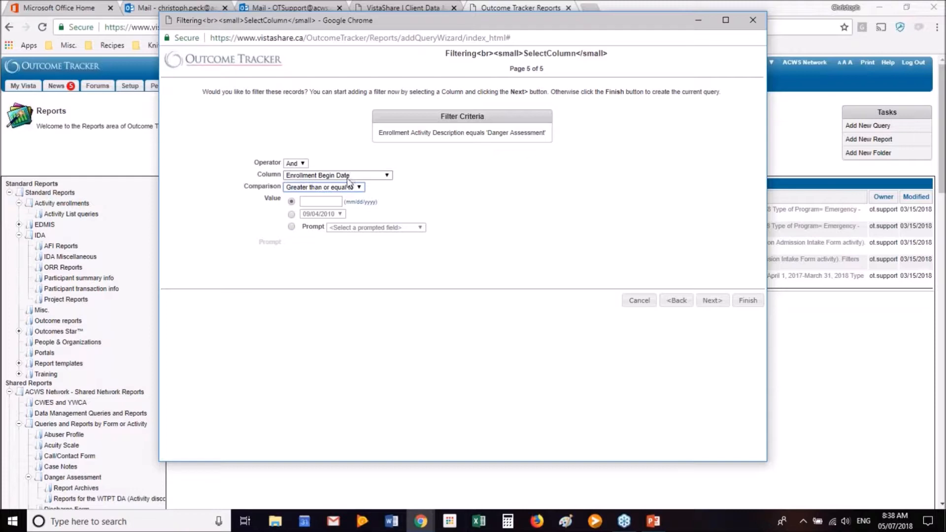
click(322, 187)
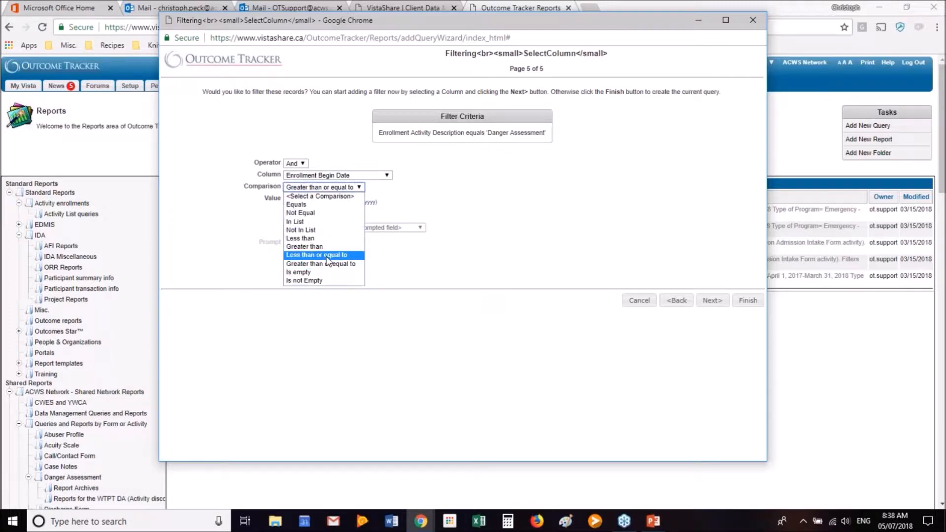
click(510, 162)
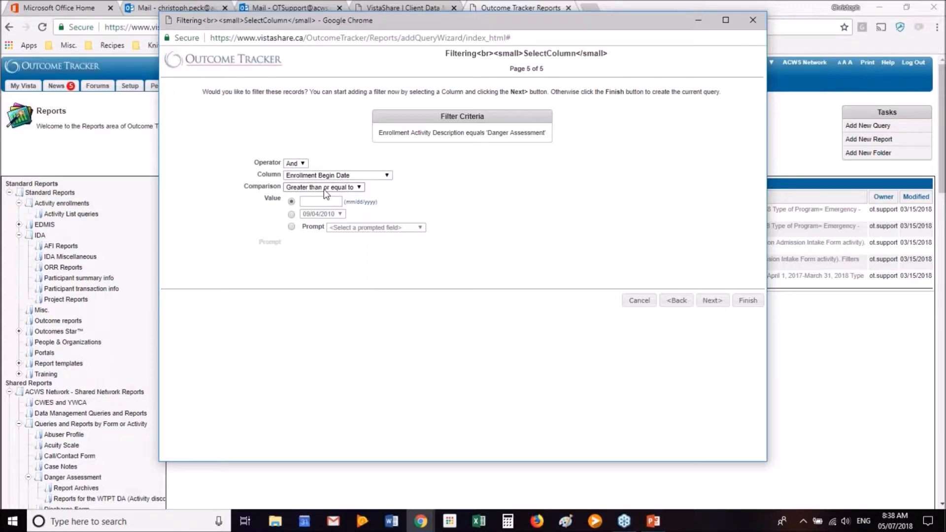
- Set the filter's value to a new prompted field with the description "Begin Date"
click(292, 227)
click(382, 228)
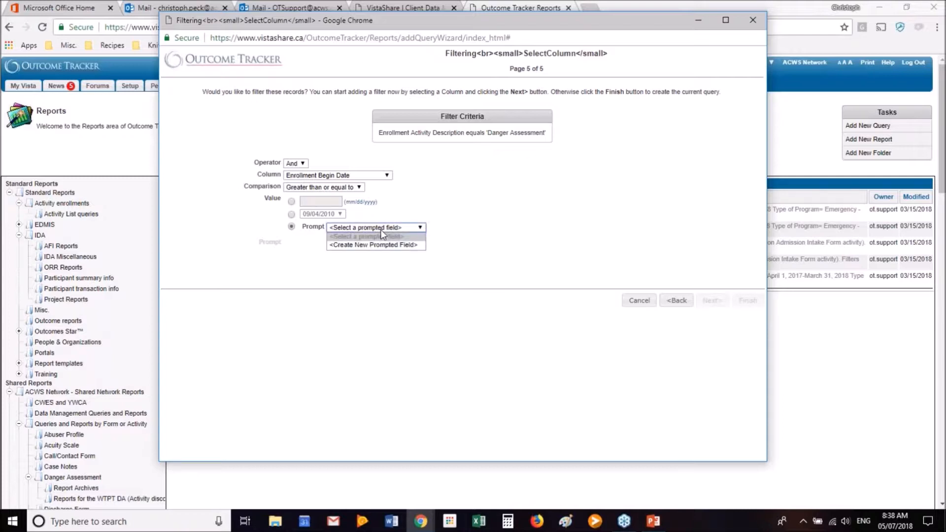
click(356, 235)
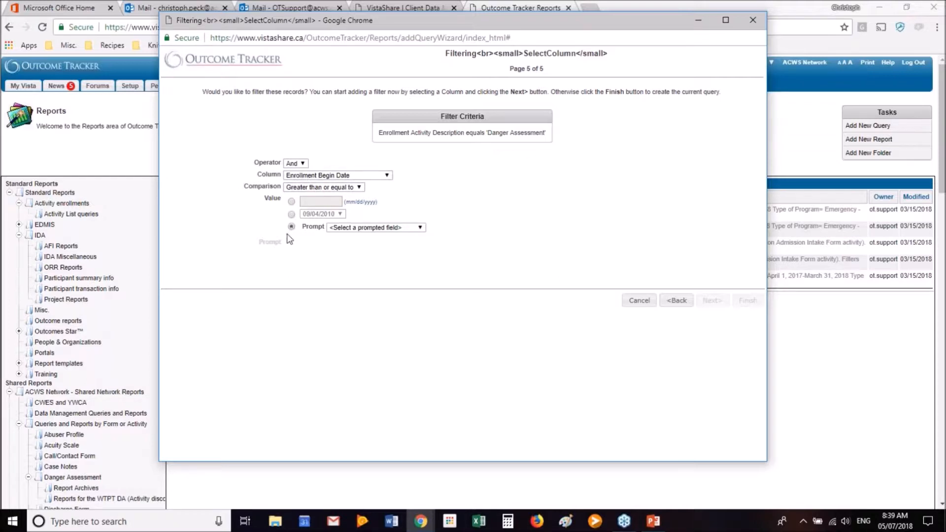
click(398, 229)
click(390, 250)
click(402, 214)
key(ctrl+a)
text(Begin Da)
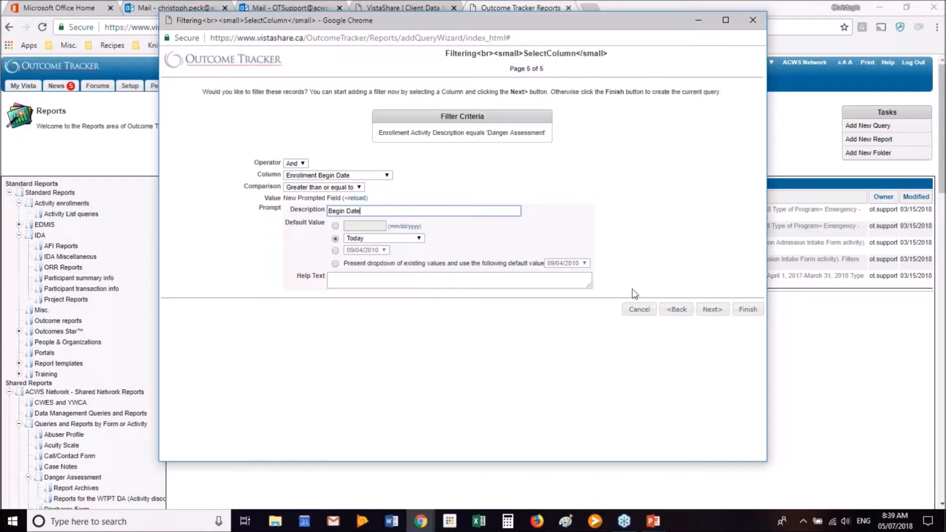
- Review the default value options for the Begin Date prompt, keep Today, and accept the filter
click(368, 238)
click(368, 238)
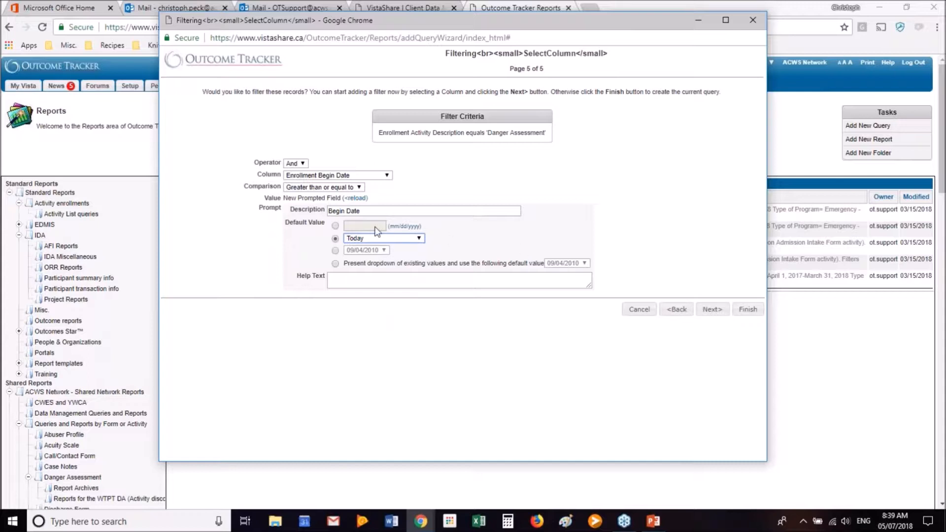
click(378, 238)
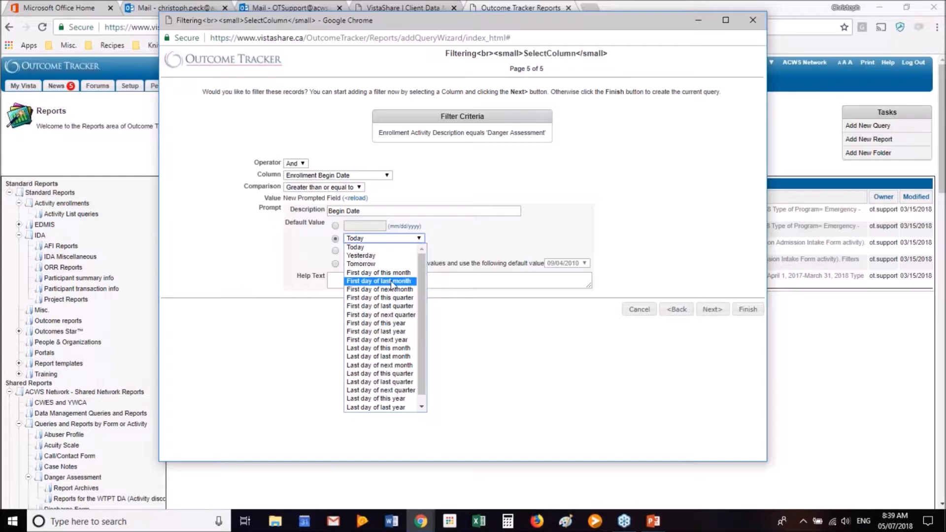
click(702, 187)
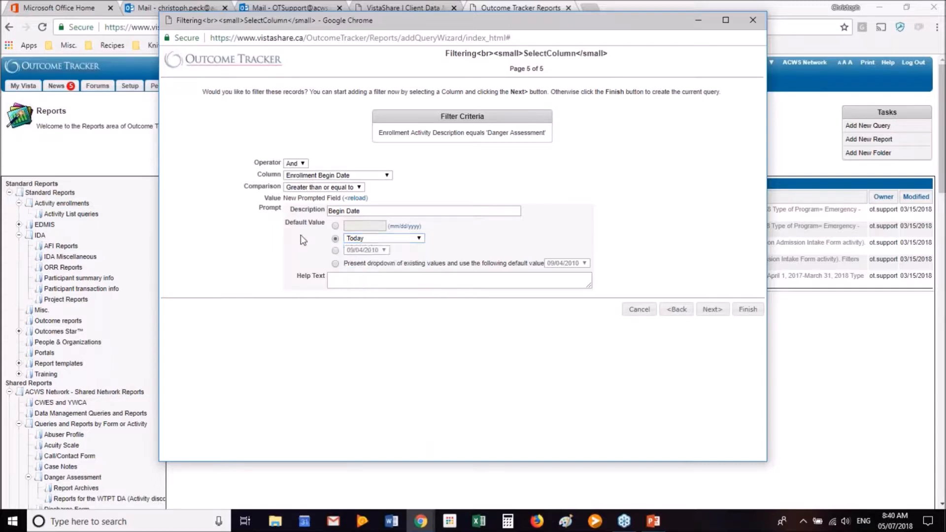
click(716, 314)
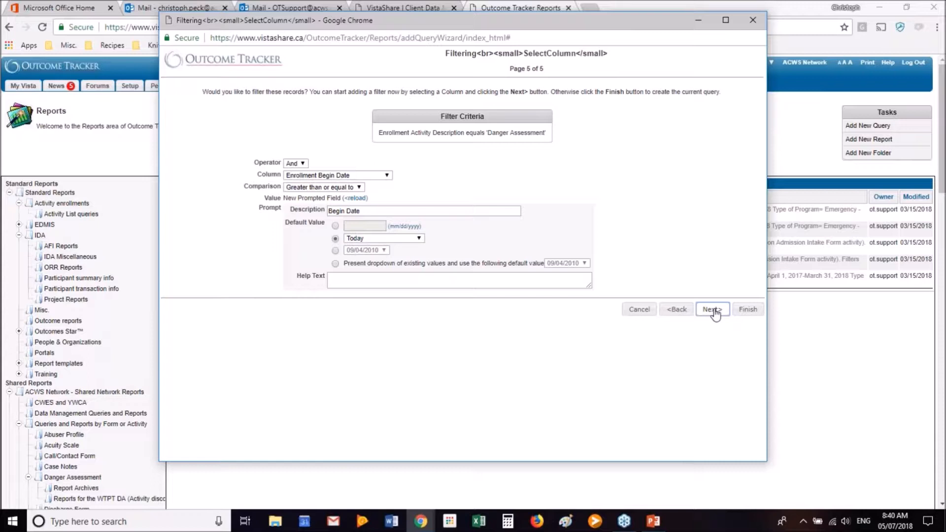
click(716, 315)
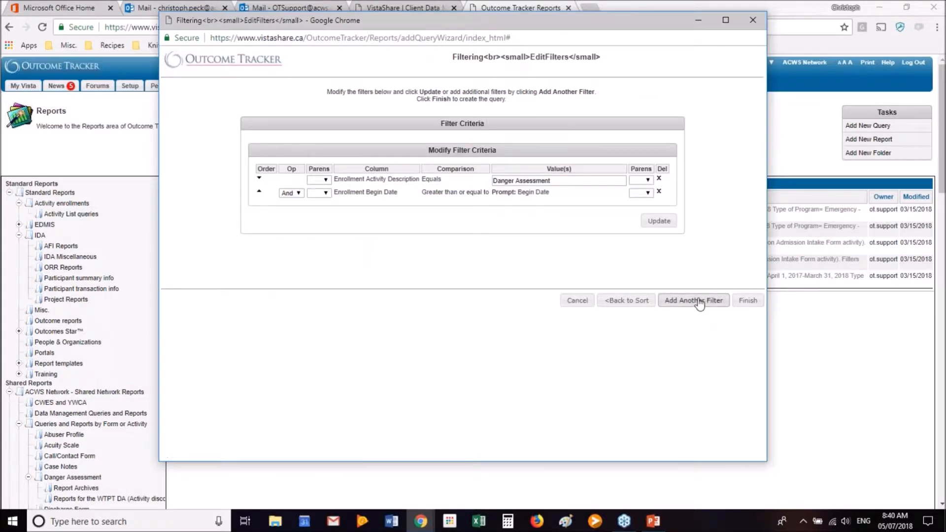
- Add another filter joined with And on Enrollment Begin Date, using the comparison Less than or equal to
click(694, 302)
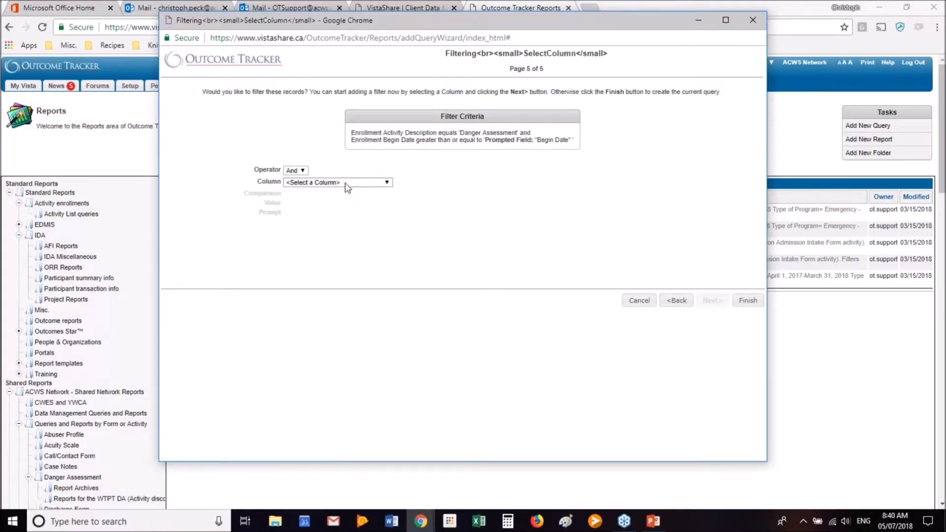
click(345, 182)
click(334, 209)
click(323, 195)
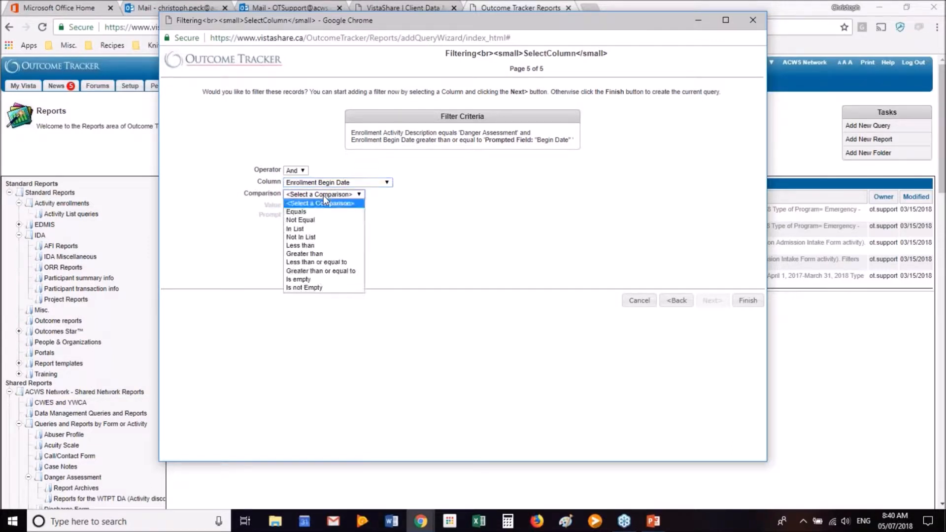
click(315, 261)
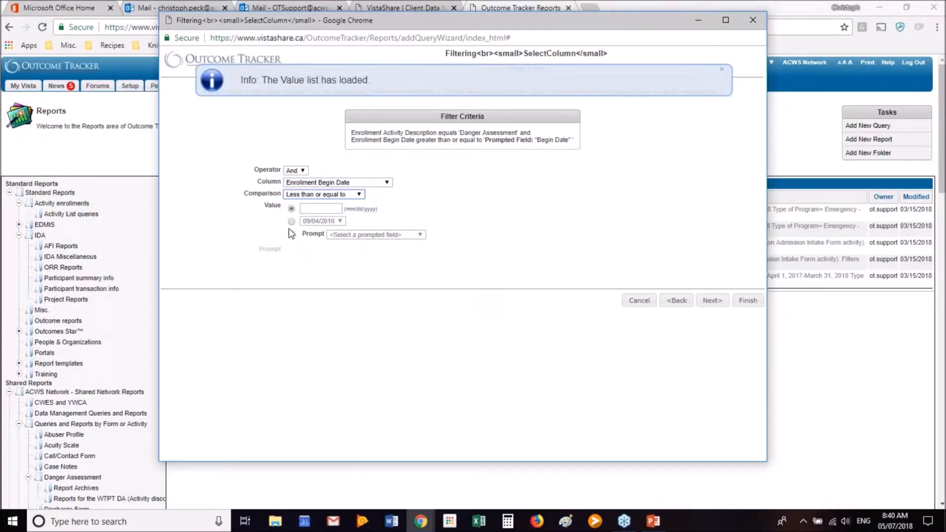
- Set this filter's value to a new prompted field described as "End Date", keep the default Today, and finish creating the query
click(292, 233)
click(372, 235)
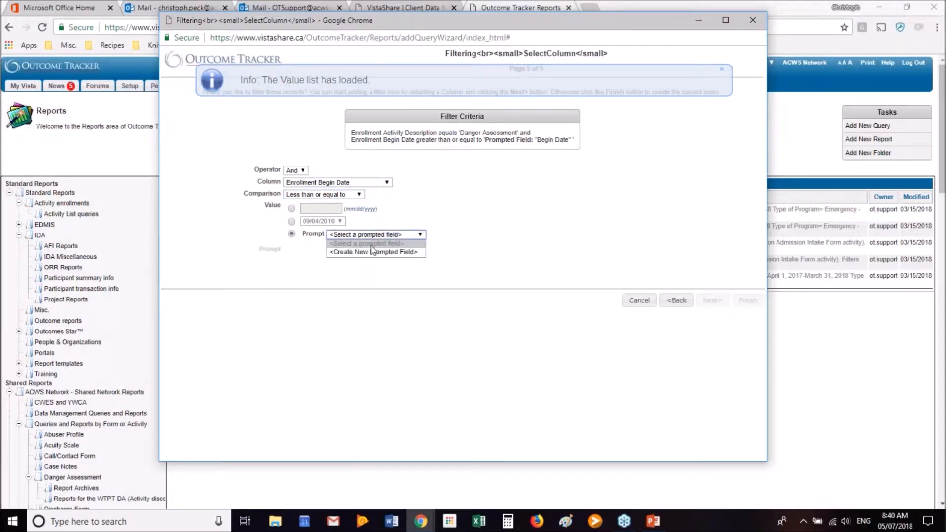
click(372, 251)
text(End Date)
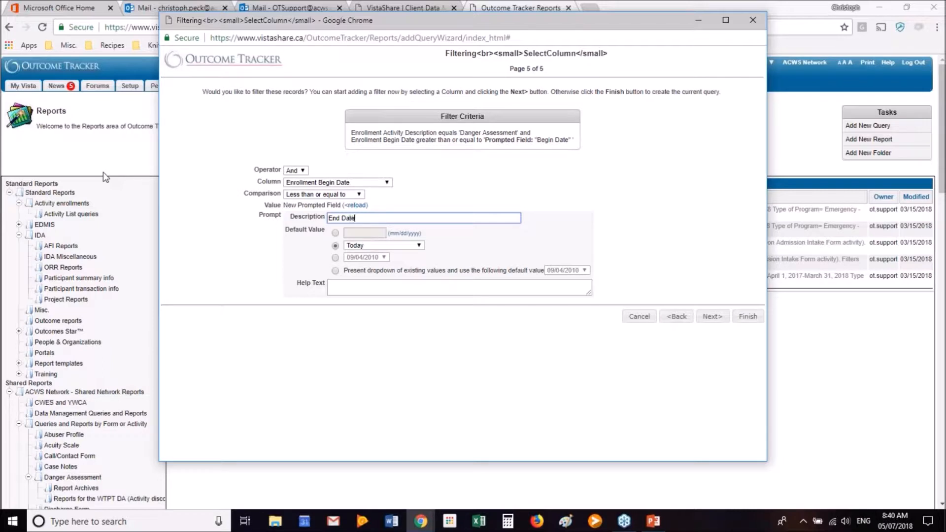
click(711, 317)
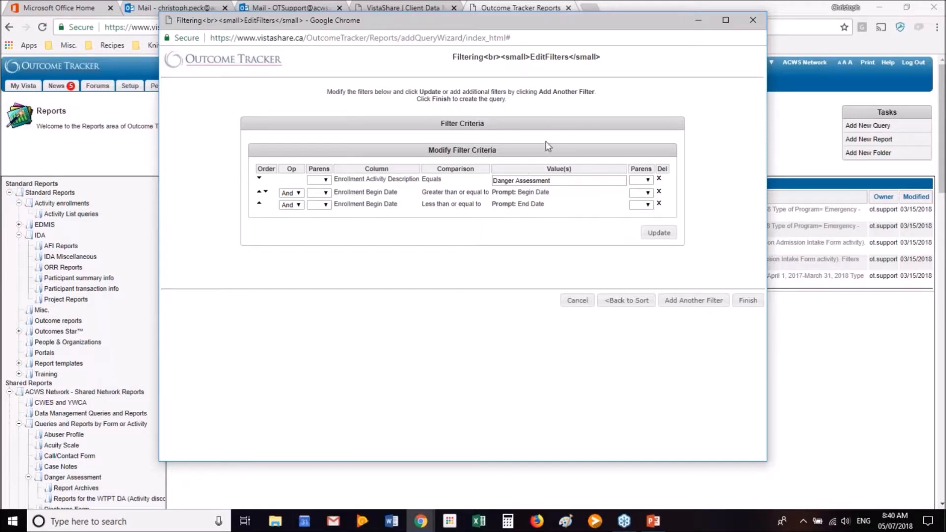
click(750, 302)
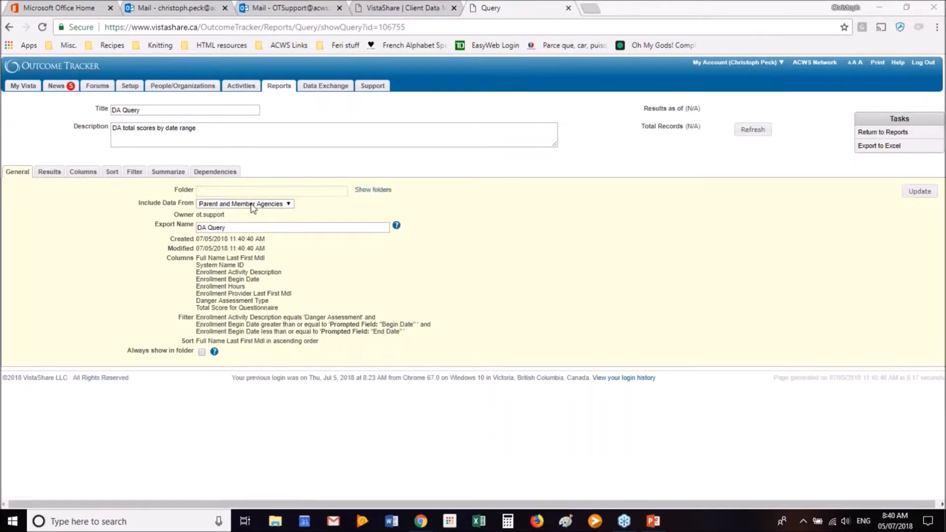
- Set the query to include data from Parent Agency only and save the update
click(252, 206)
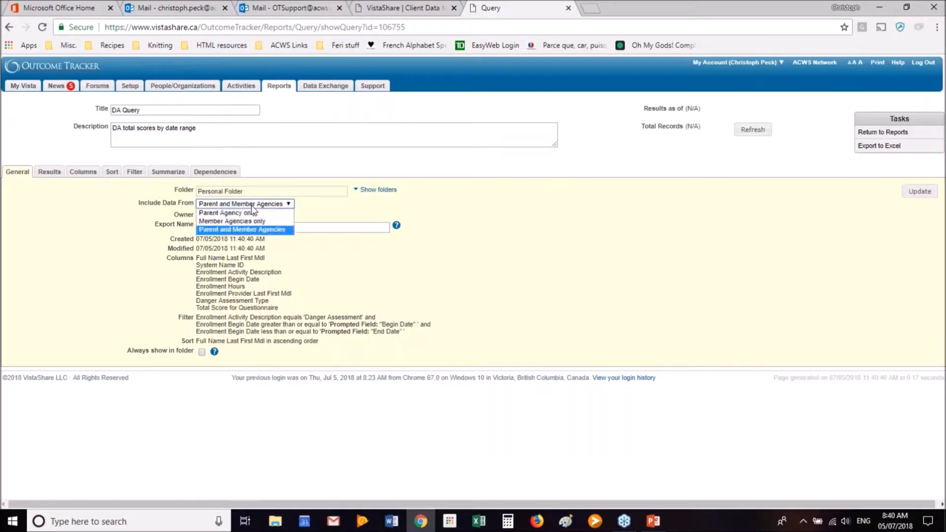
click(345, 223)
key(Down)
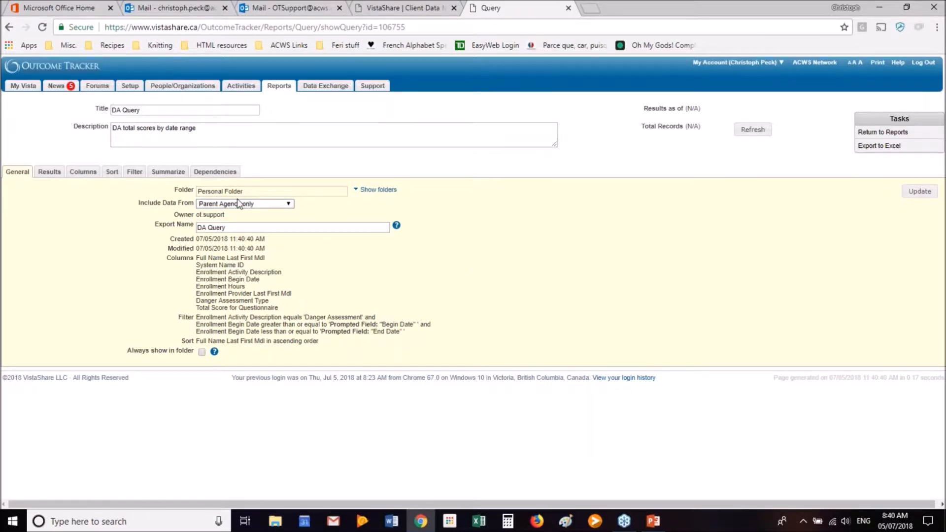
scroll(464, 285, right, 1)
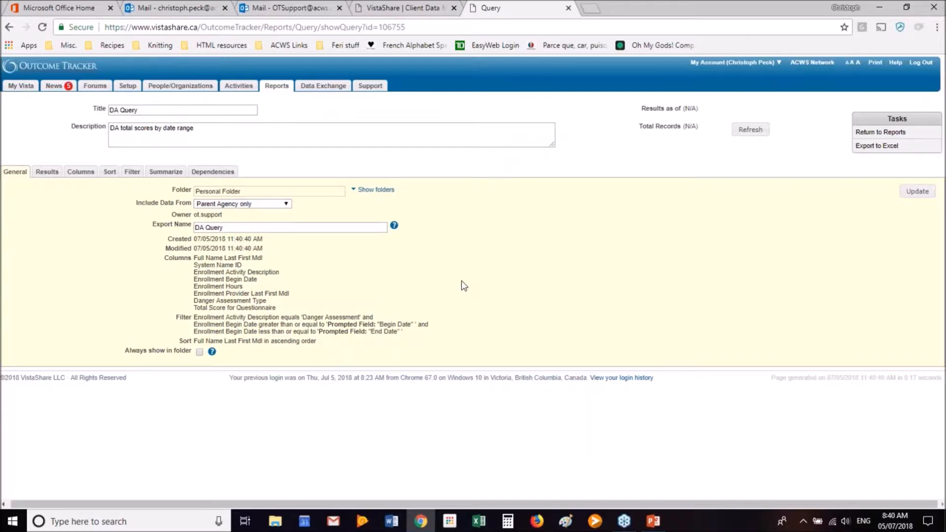
click(764, 21)
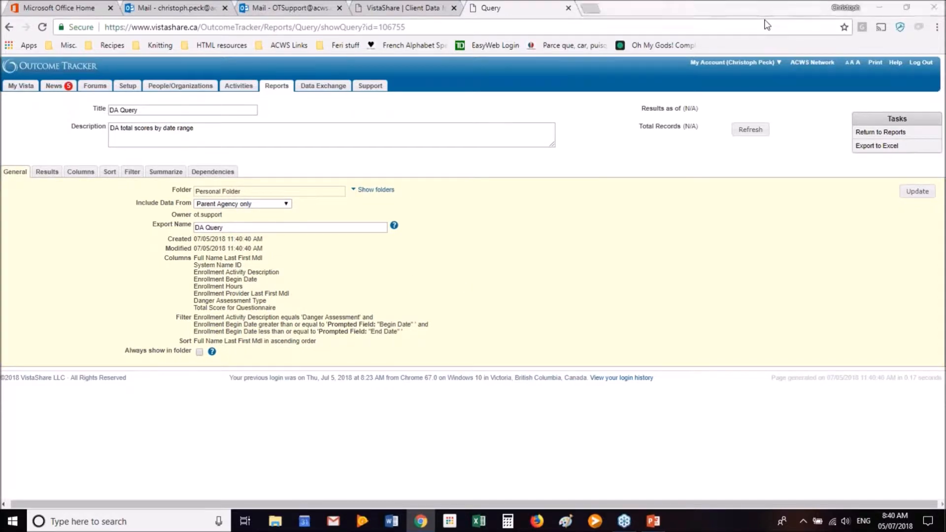
click(911, 191)
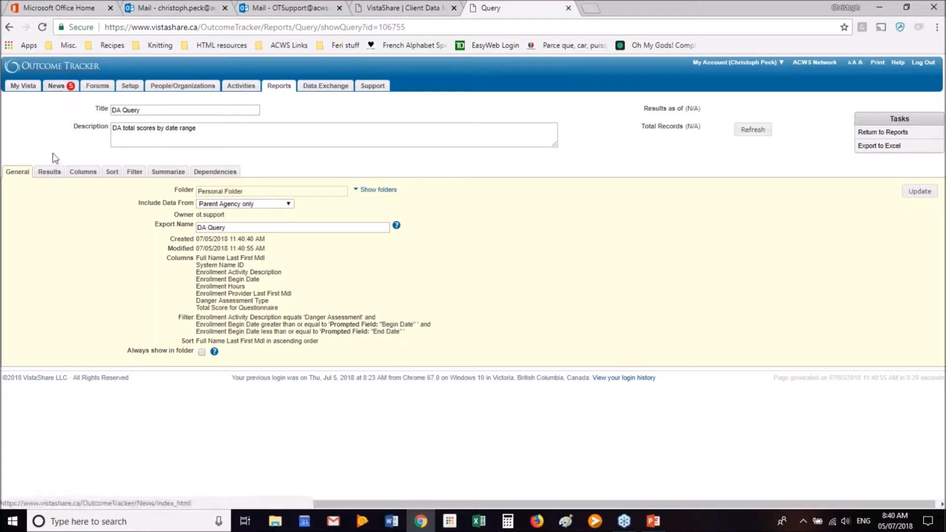
- Run the query with the prompted Begin Date set to 07/01/2017, keeping the default End Date, and review the listed danger assessments
click(49, 171)
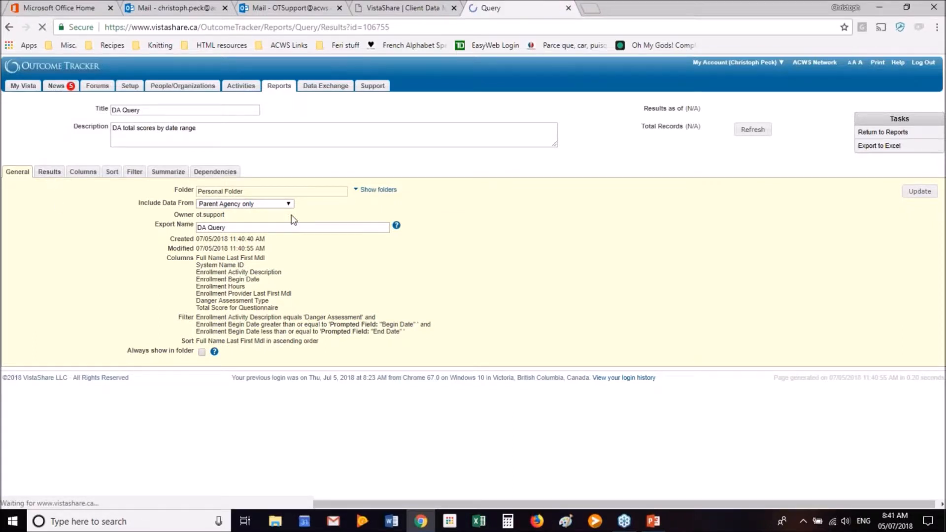
click(452, 232)
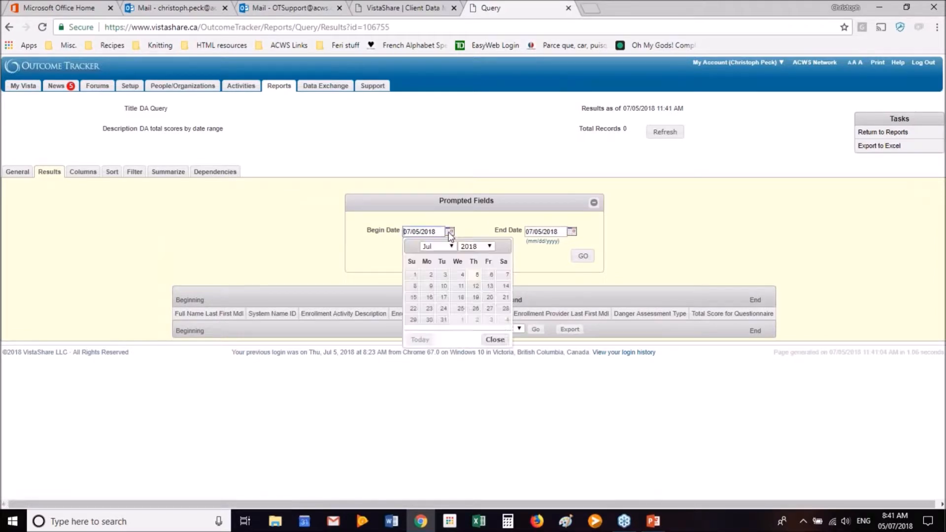
click(464, 248)
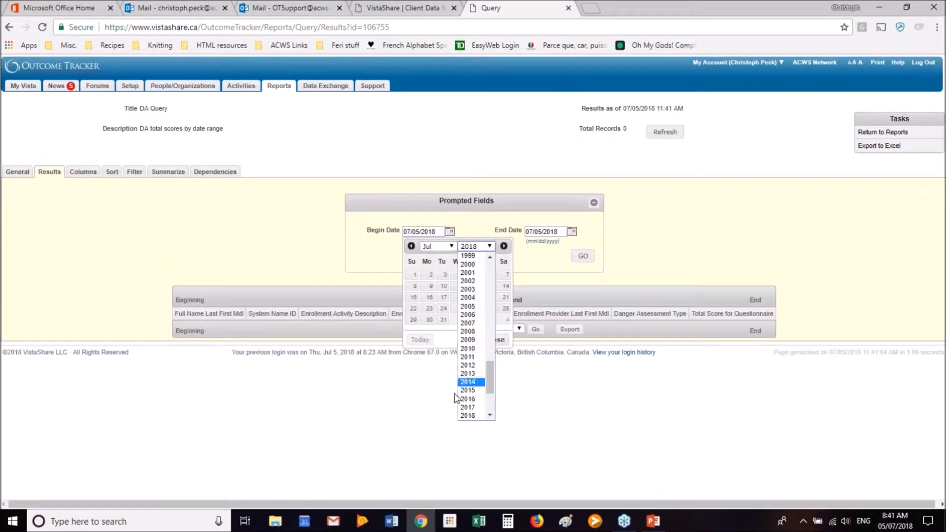
click(475, 403)
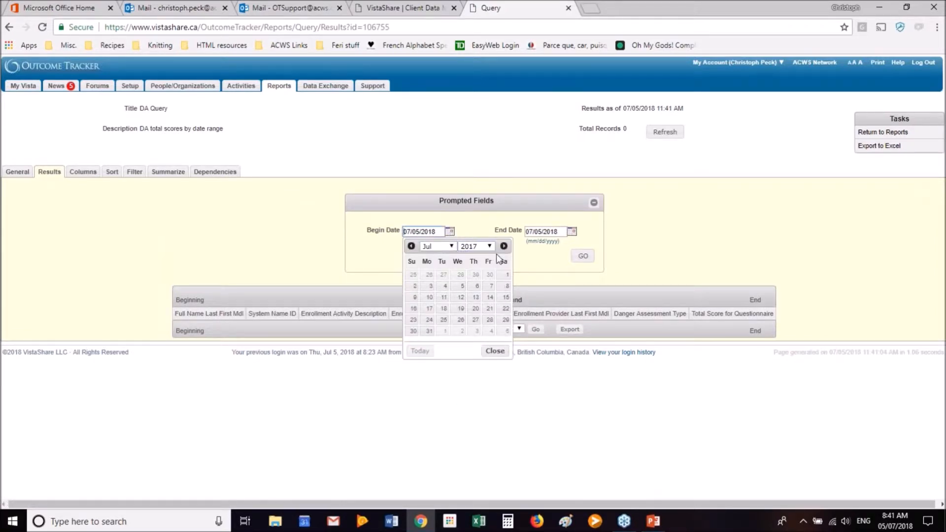
click(507, 274)
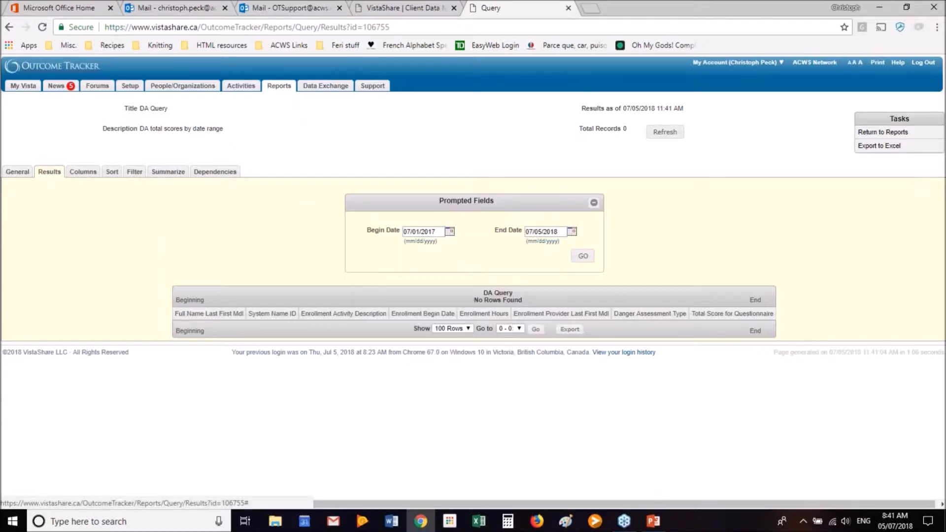
click(574, 257)
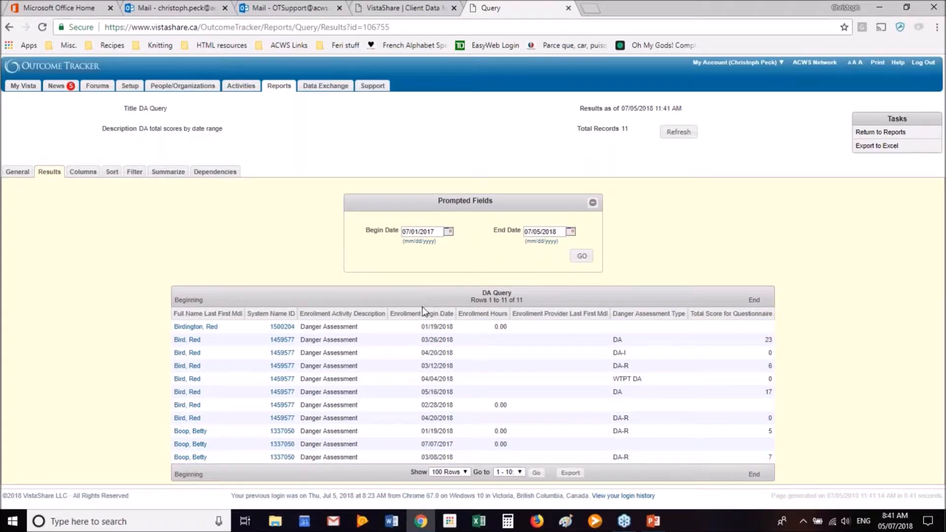
click(429, 232)
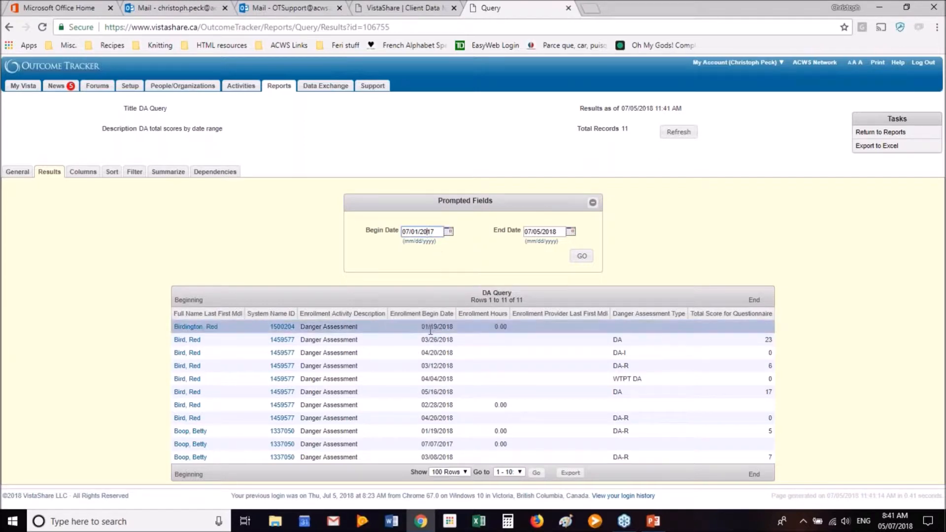
click(557, 231)
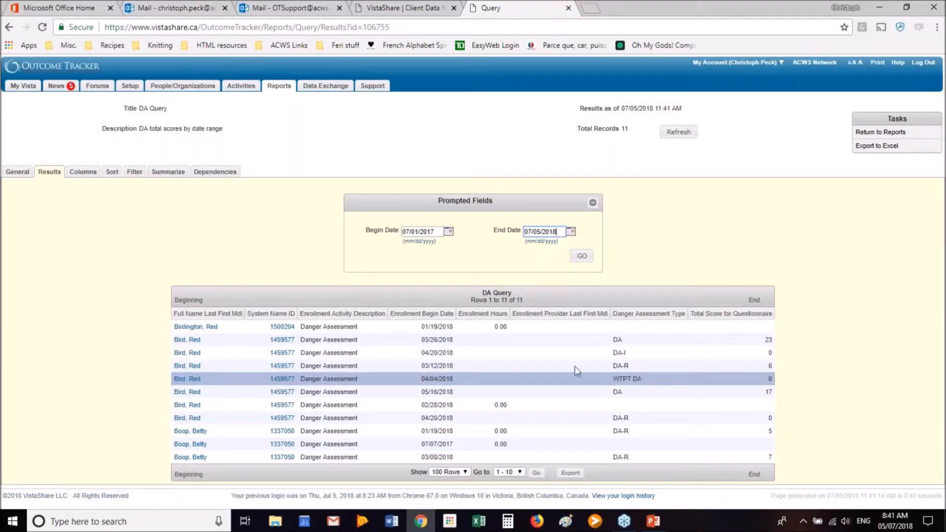
click(1, 339)
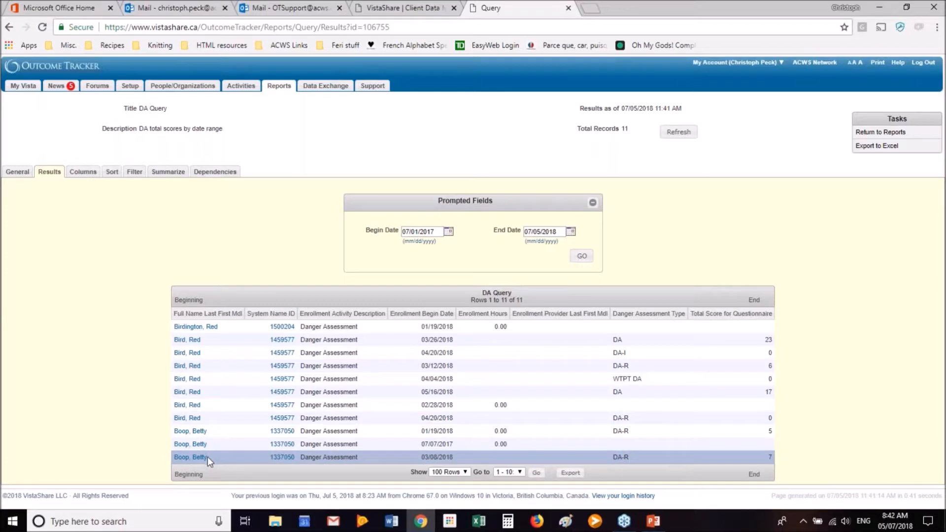
- Enable row grouping and summarization for the query, and summarize Total Score for Questionnaire by Last Entered Value
click(163, 178)
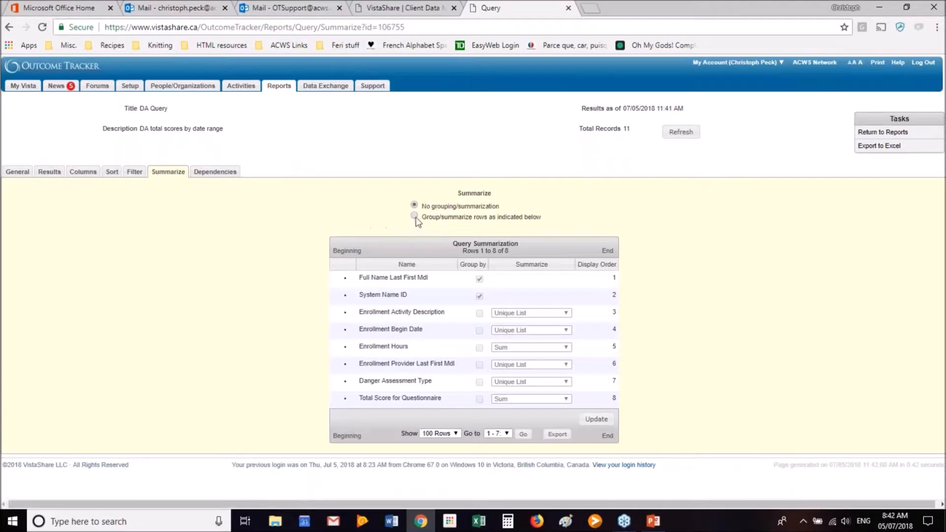
click(415, 216)
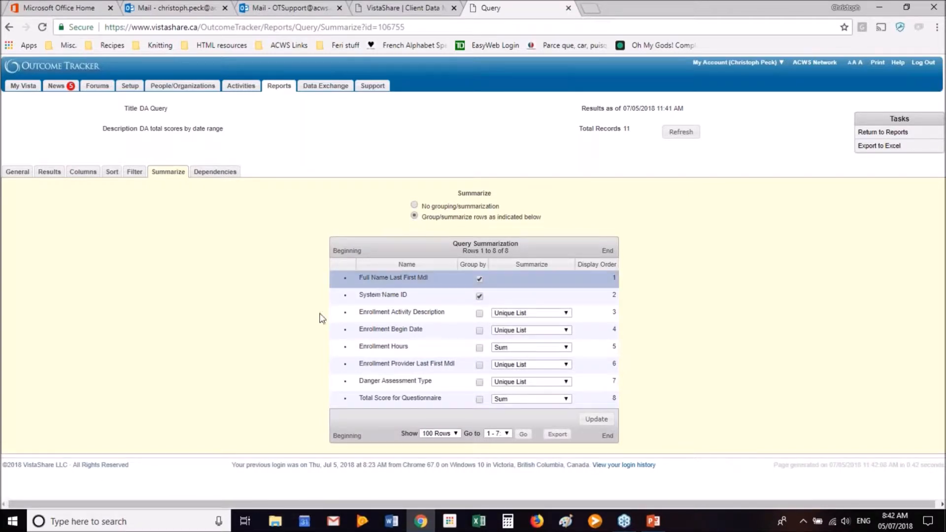
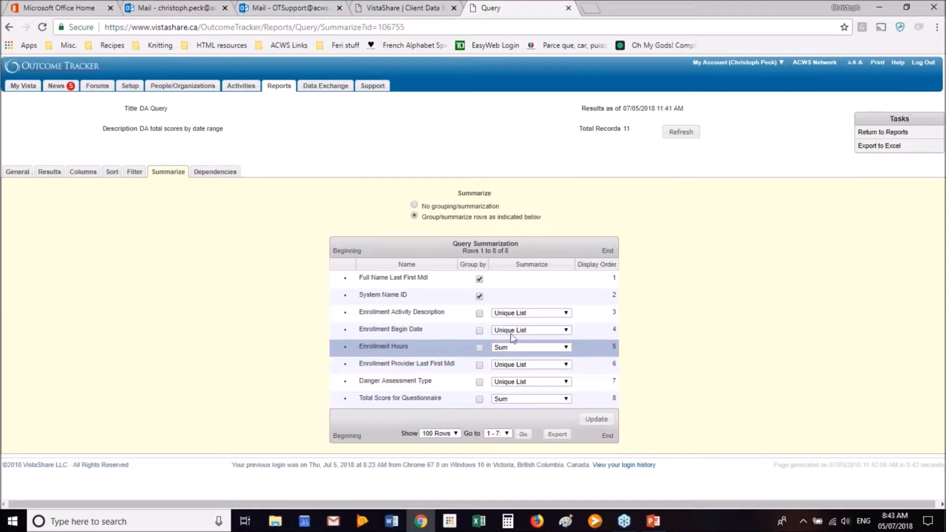
click(566, 348)
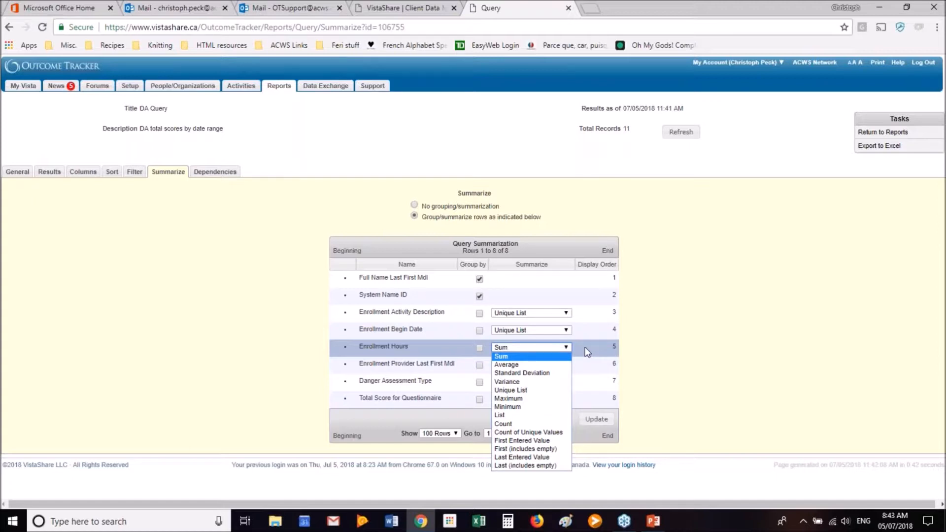
click(806, 418)
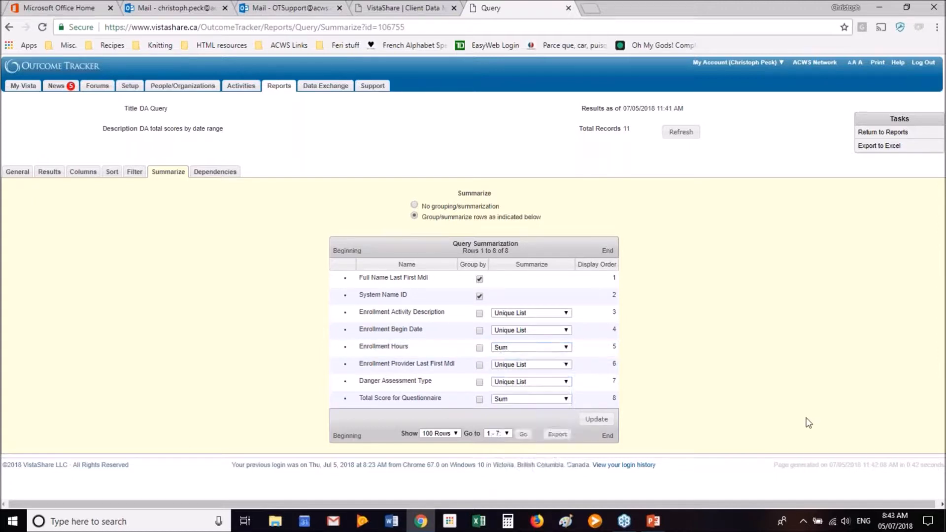
click(548, 399)
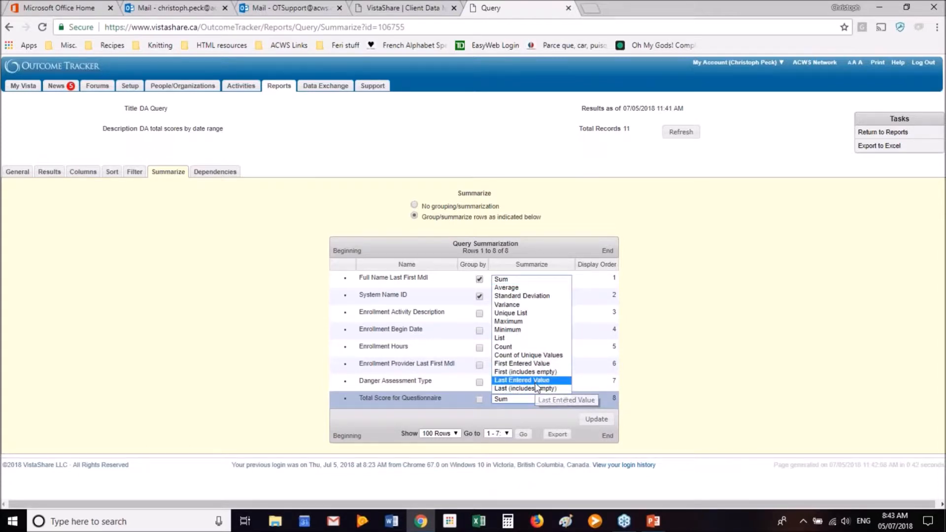
click(536, 382)
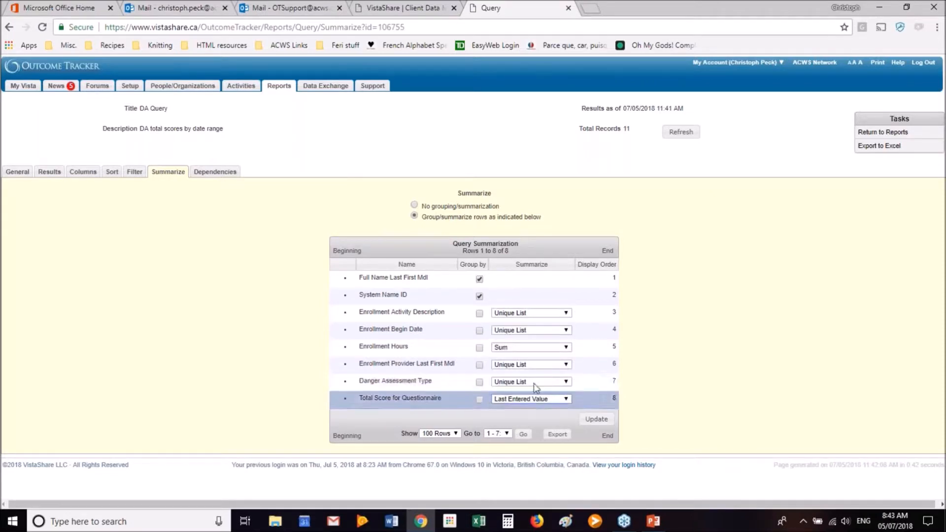
- Summarize Enrollment Hours by Last Entered Value, save the summarization settings, and display the query results
click(520, 348)
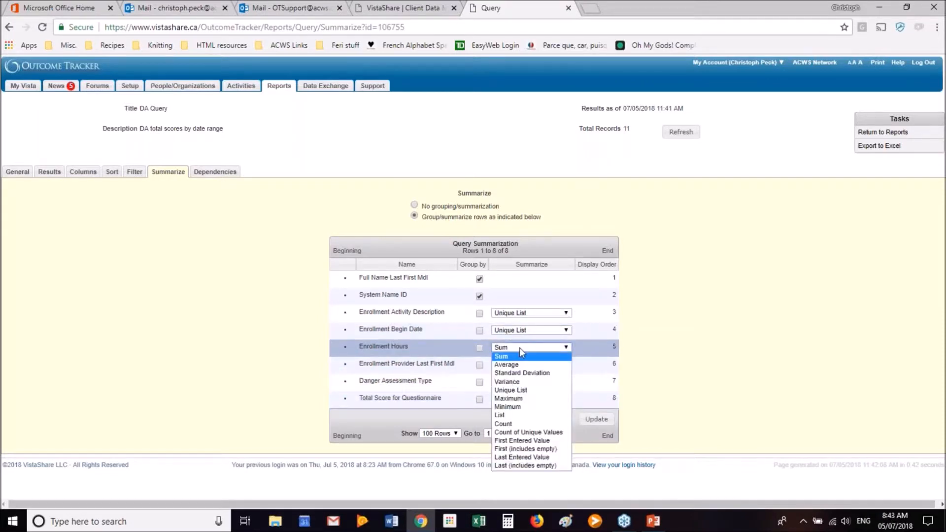
click(535, 457)
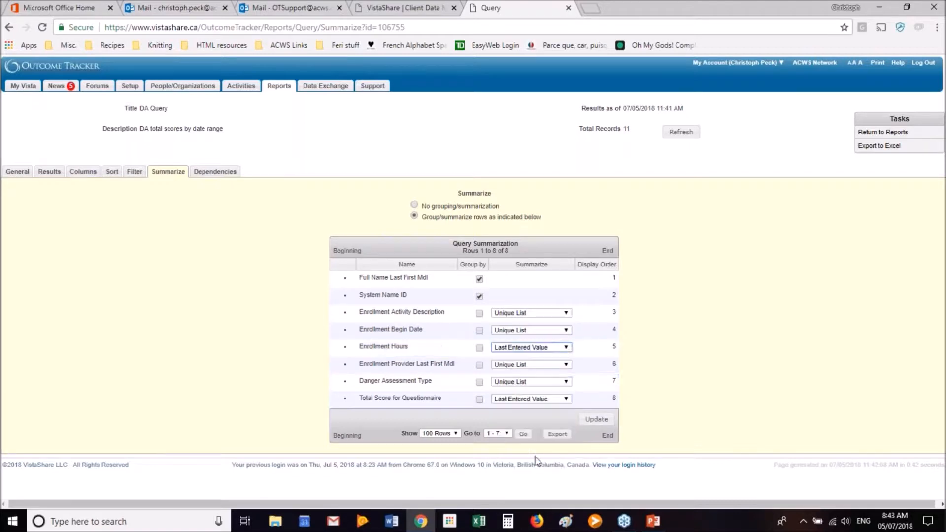
click(569, 348)
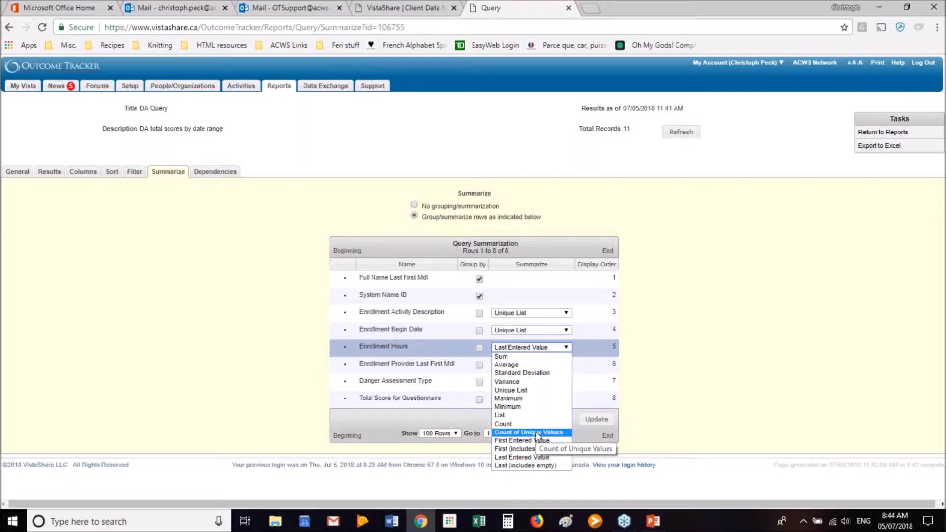
click(542, 462)
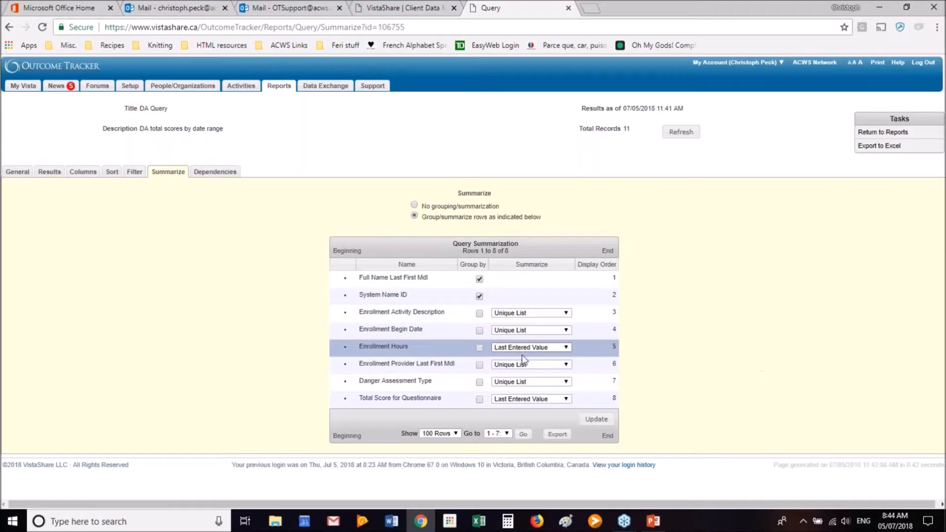
click(597, 421)
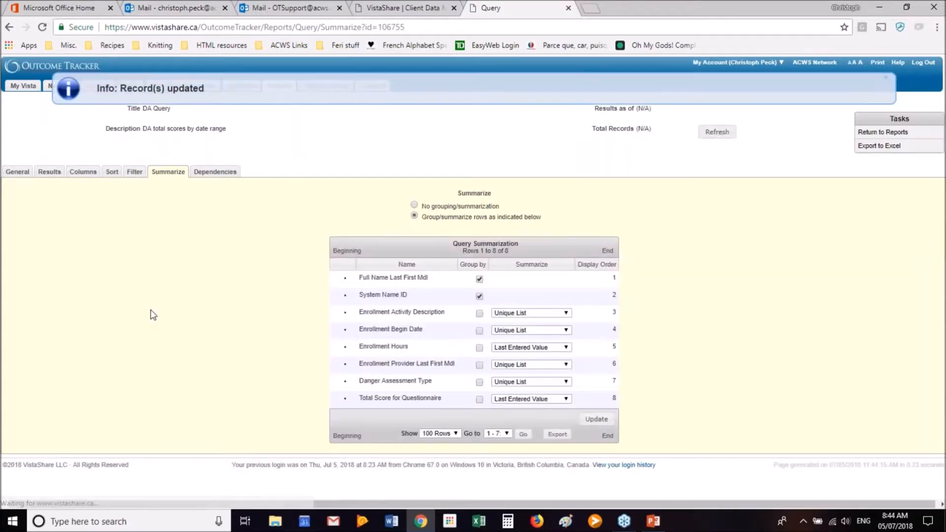
click(51, 172)
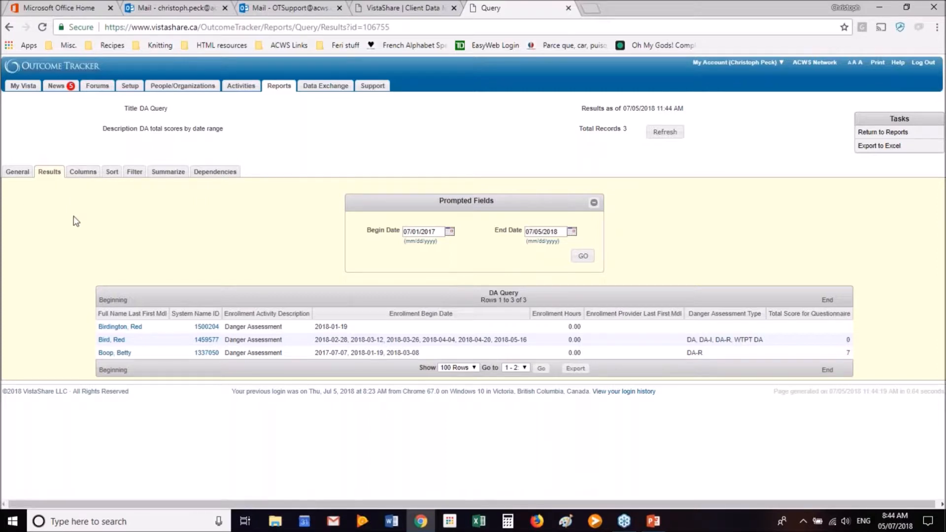
- Add the Enrollment ID column to the query from the details of All Enrollments
click(83, 172)
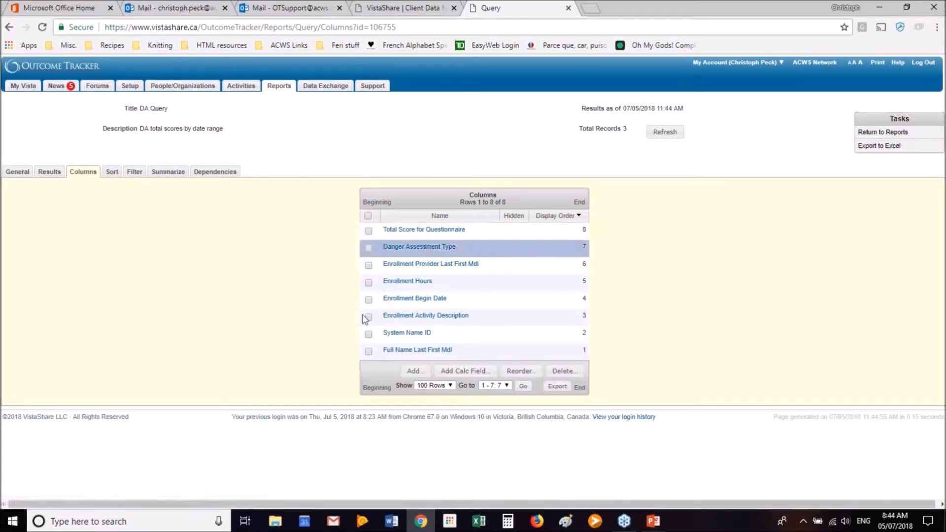
click(414, 371)
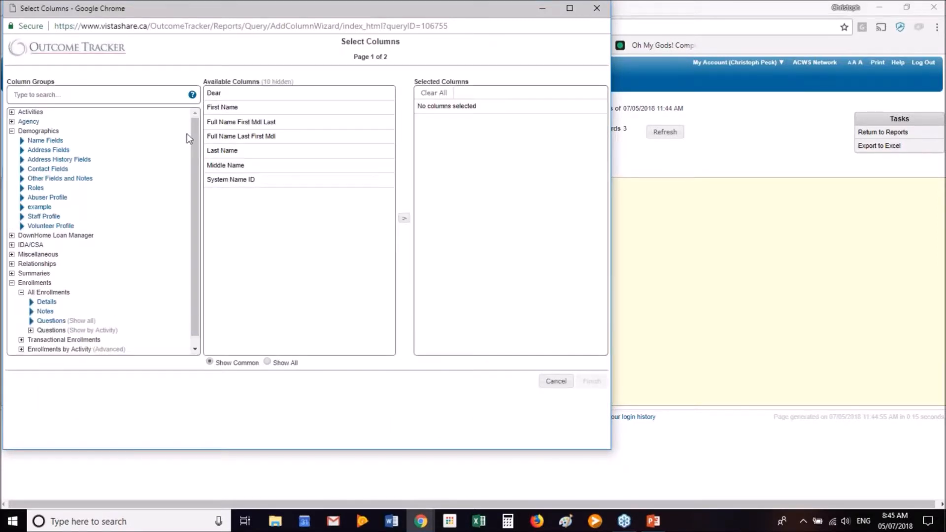
drag(196, 153, 193, 190)
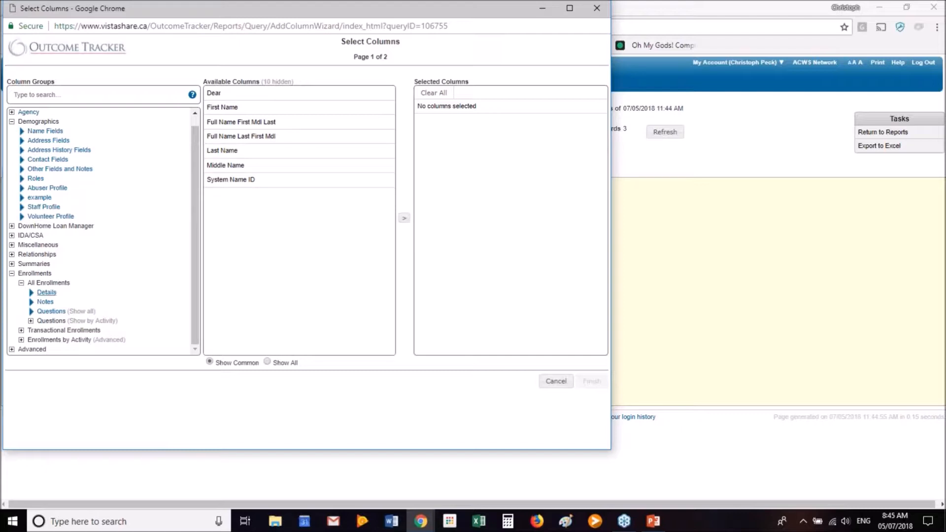
click(47, 292)
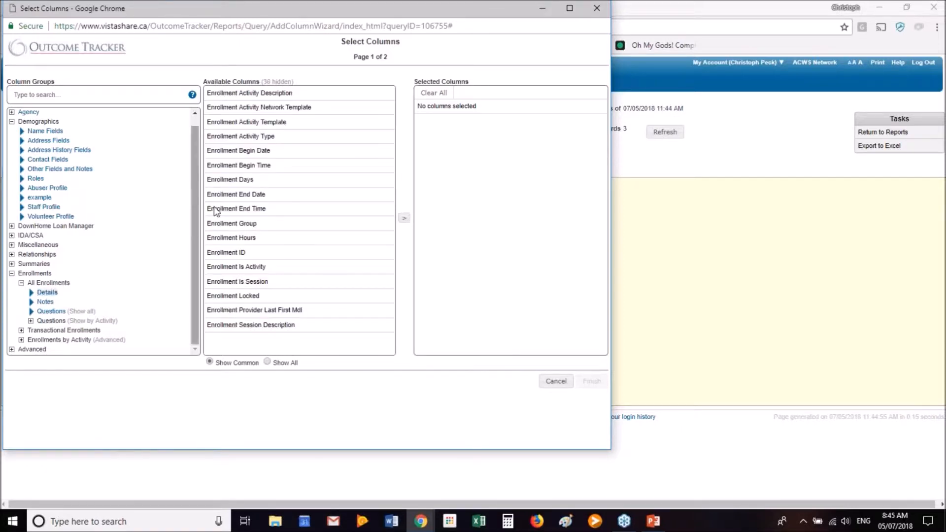
click(251, 253)
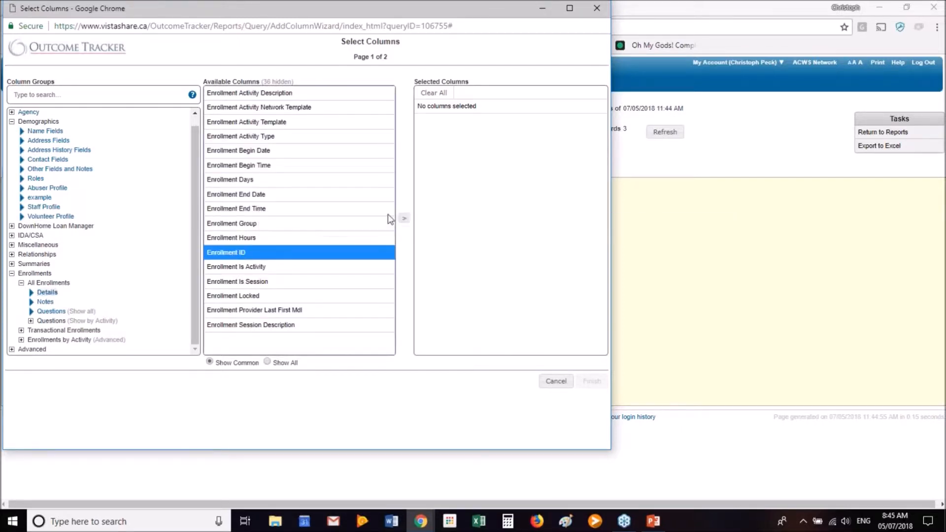
click(404, 218)
click(594, 382)
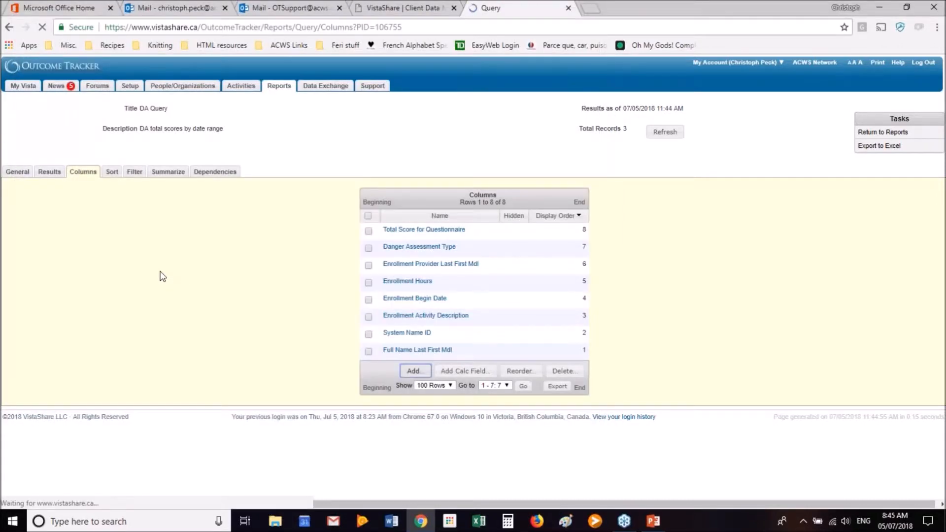
- Group the query only by Enrollment ID, removing grouping from System Name ID and Full Name Last First Mdl, save, and display the results
click(168, 172)
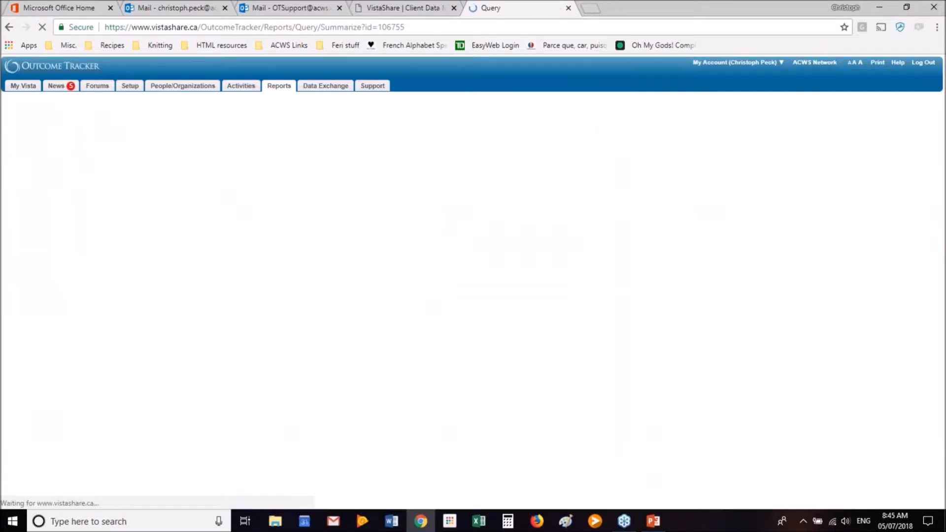
click(480, 416)
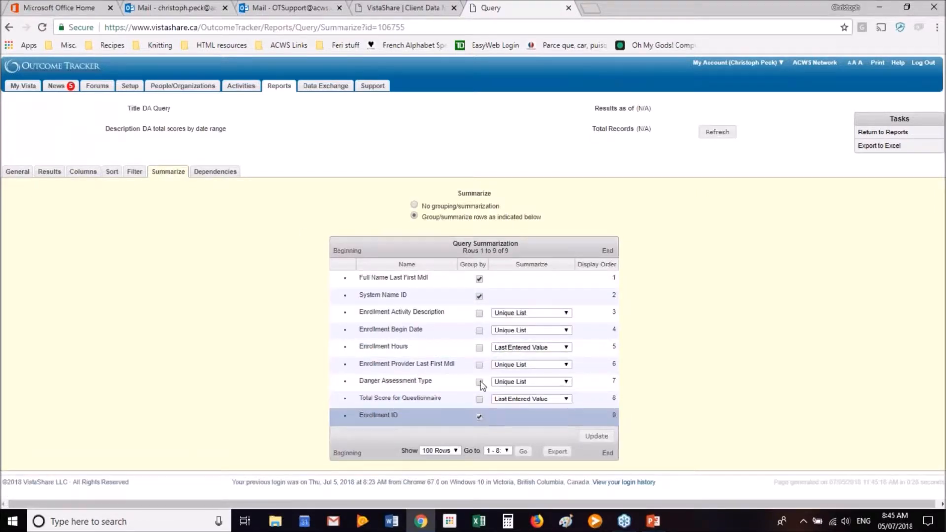
click(480, 297)
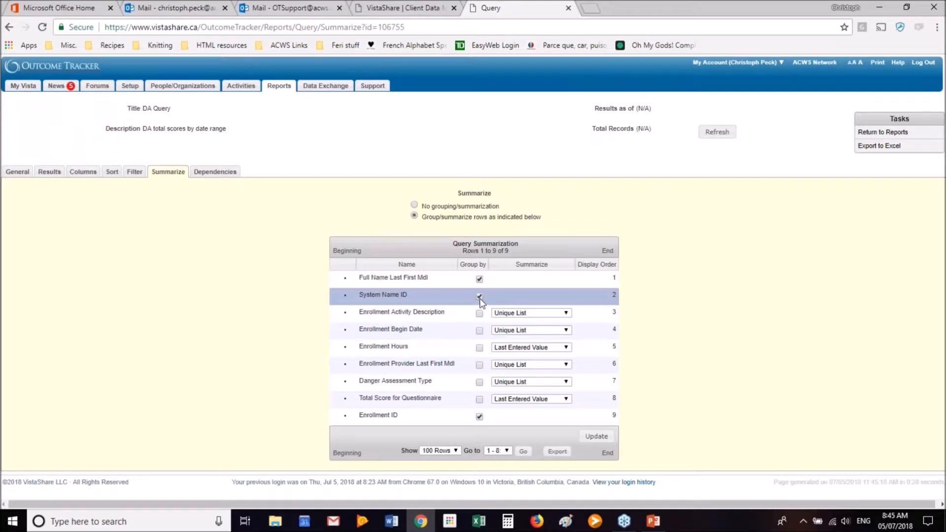
click(479, 280)
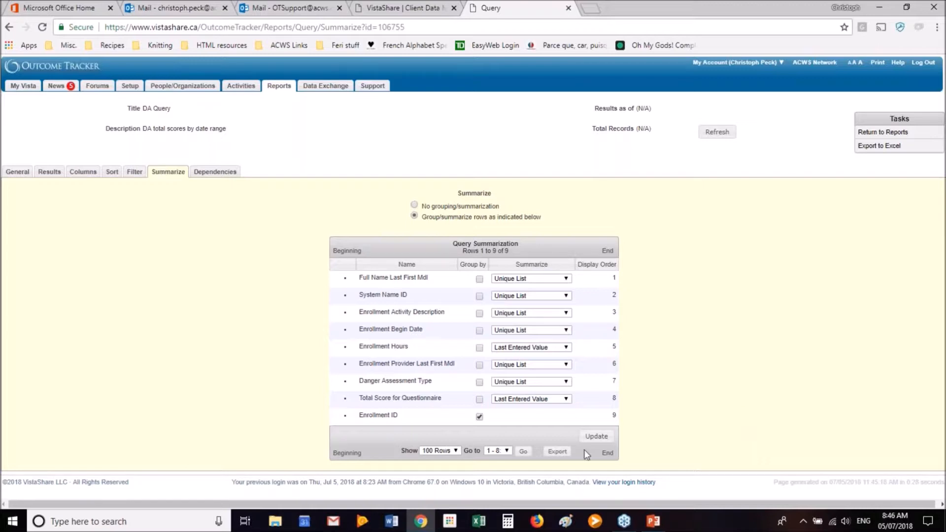
click(596, 437)
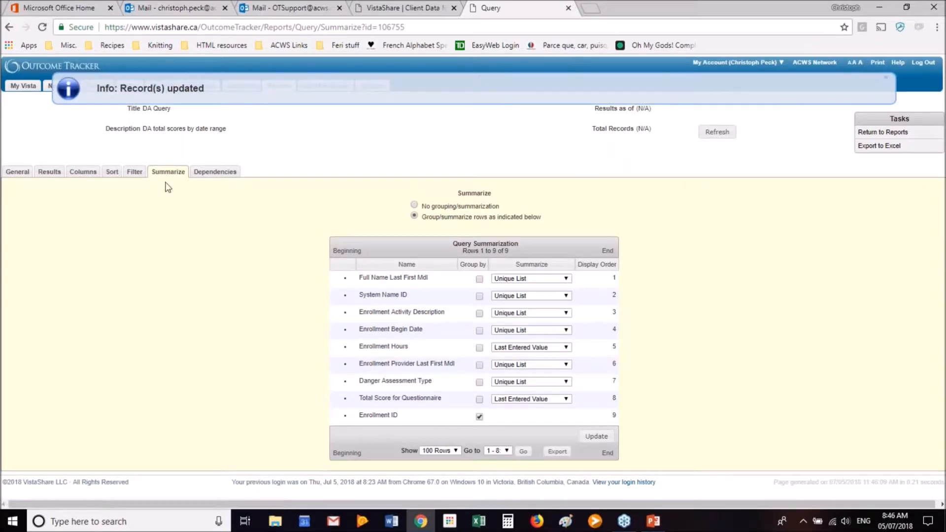
click(50, 172)
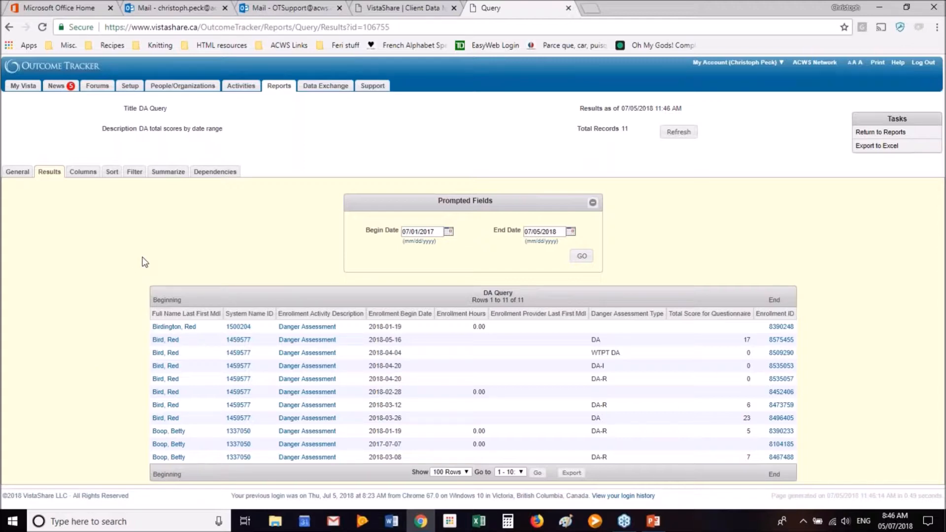
- Open the query's summarization settings, and briefly show the "Summarizing and Verifying" slide in PowerPoint before returning to the query
click(170, 177)
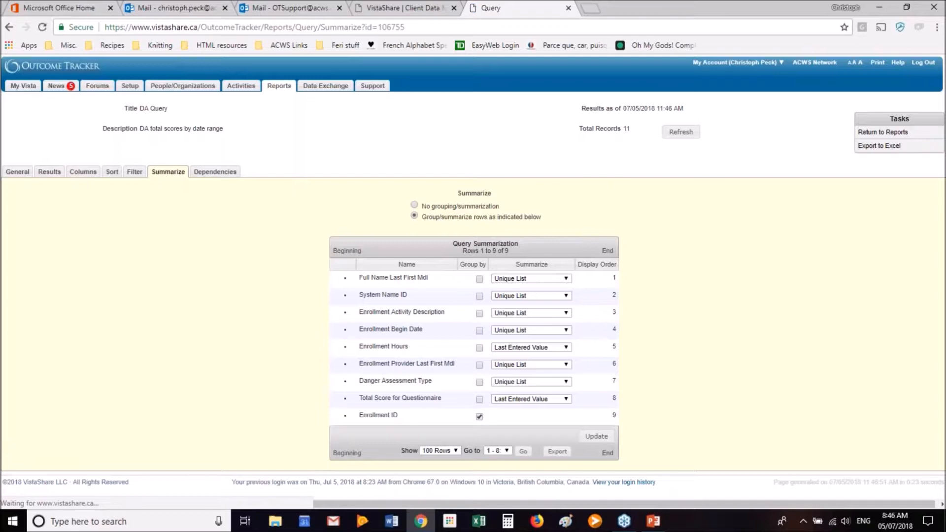
click(652, 521)
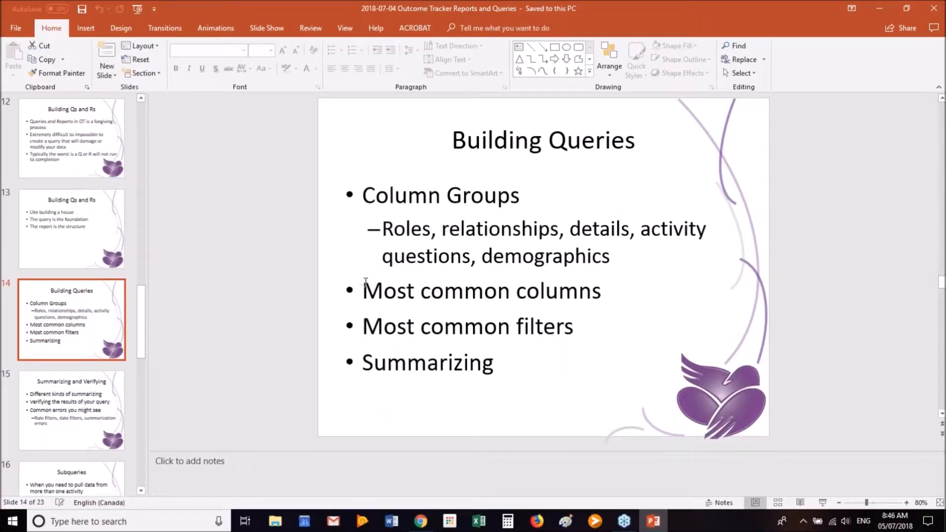
click(77, 417)
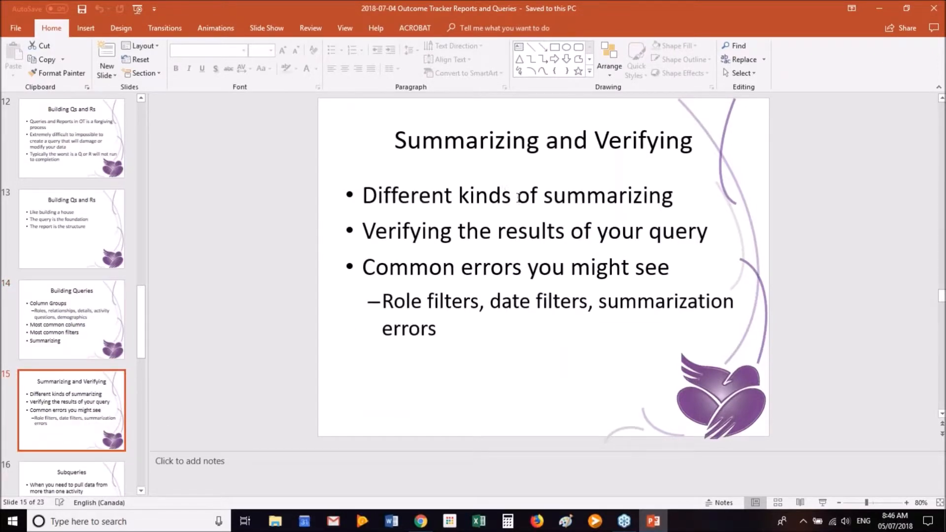
mouse_move(654, 523)
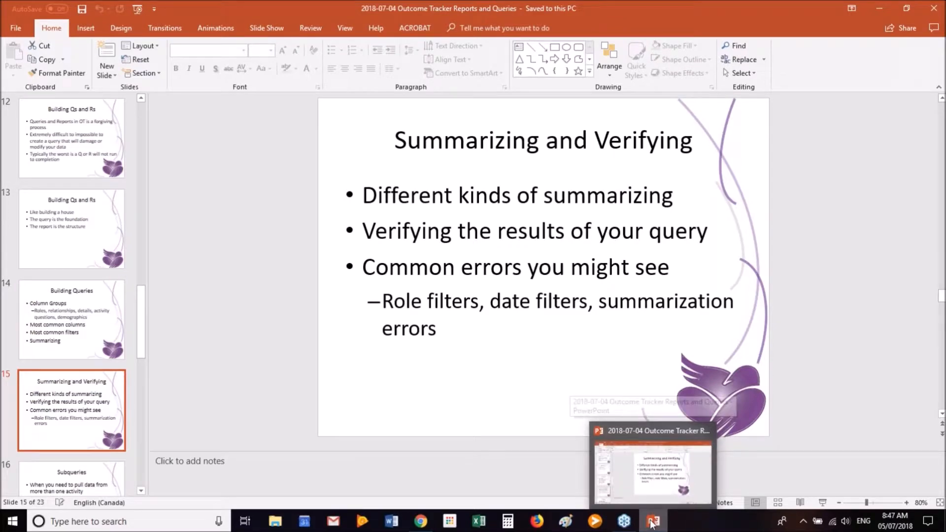
click(652, 523)
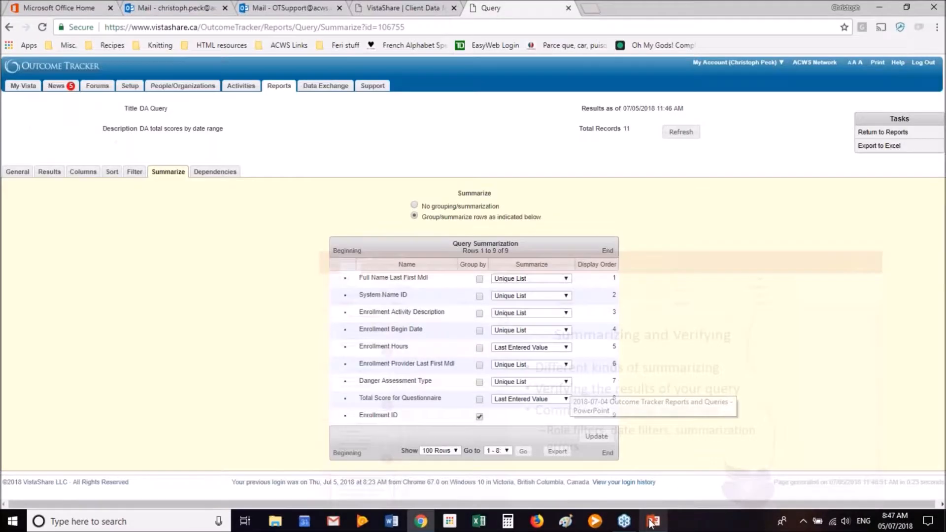
- Check the query's filter criteria and add the Admission Date column from the Admission Intake Form activity questions
click(134, 177)
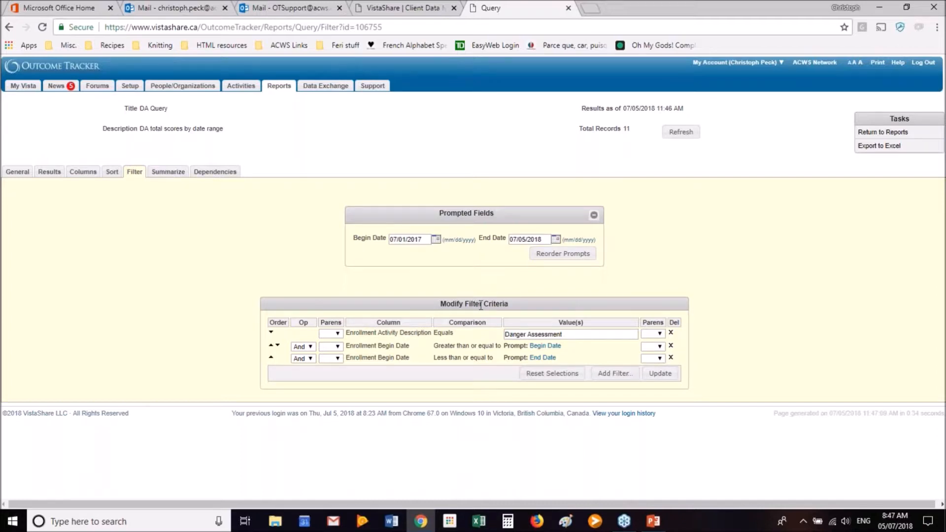
click(614, 376)
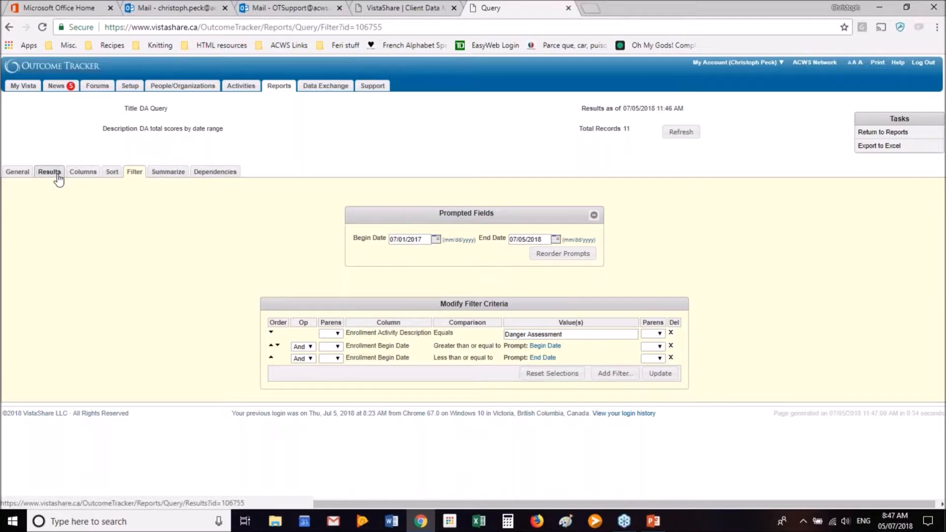
click(82, 173)
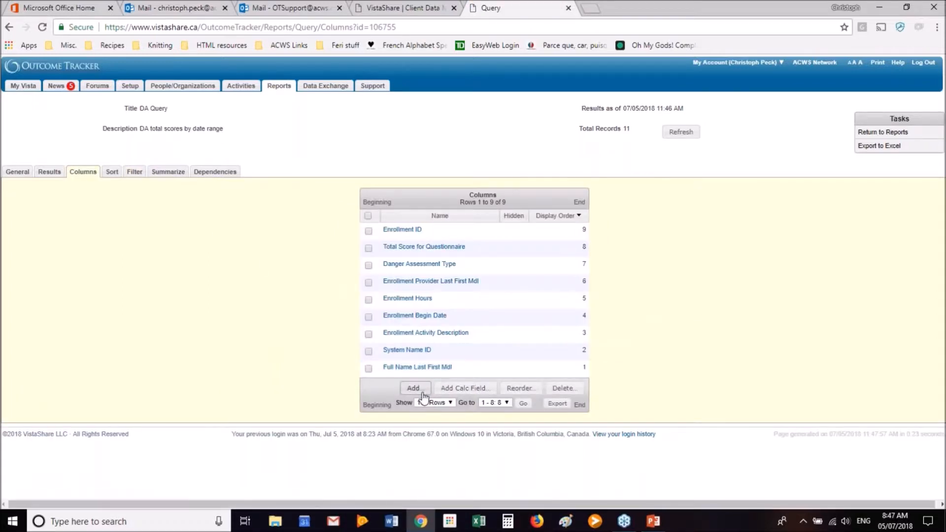
click(423, 391)
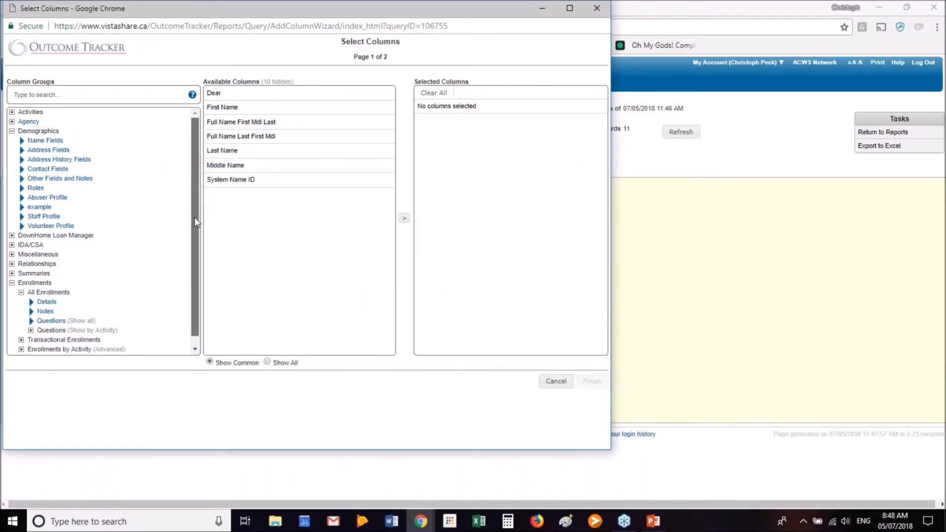
scroll(179, 337, down, 1)
click(52, 321)
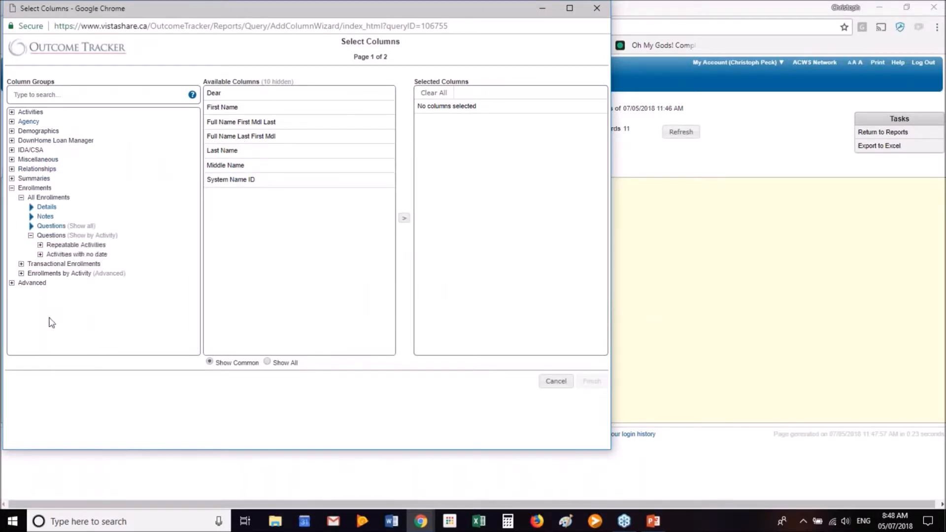
click(73, 246)
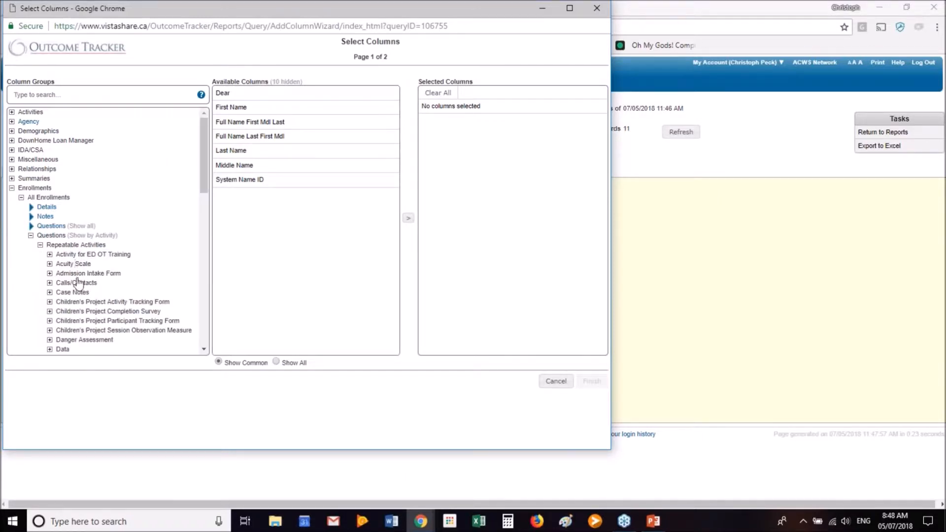
click(86, 274)
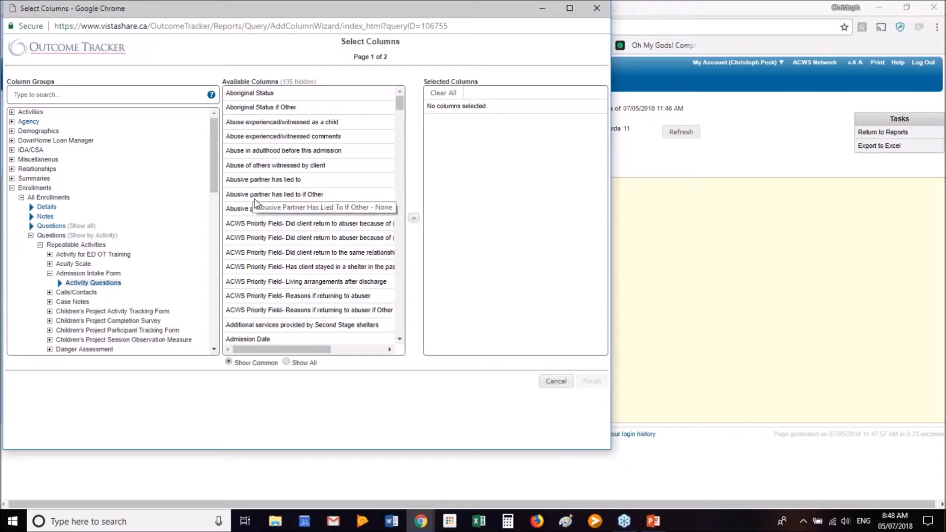
scroll(255, 199, down, 1)
click(261, 318)
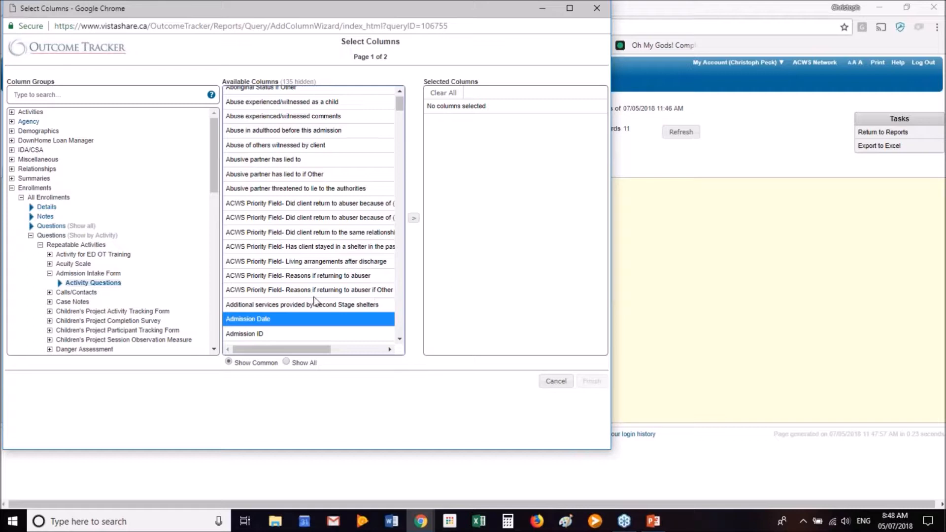
click(414, 221)
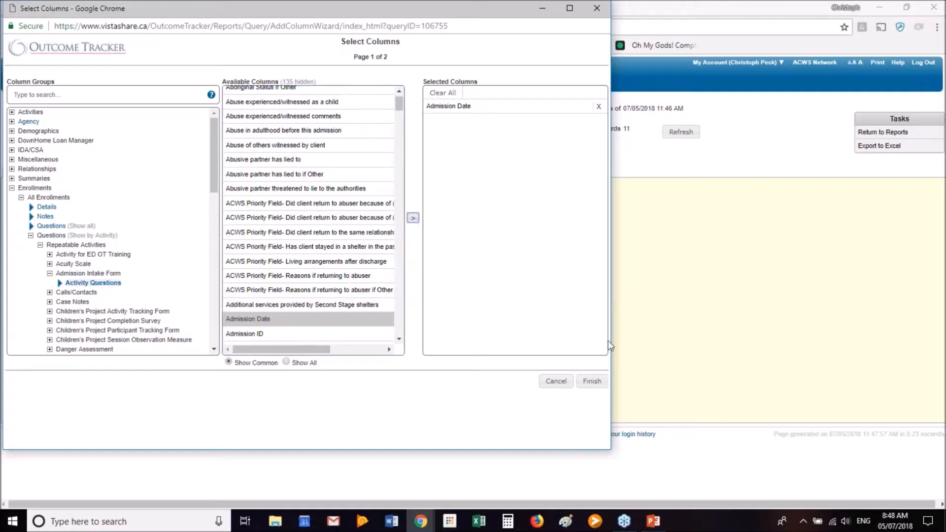
click(592, 381)
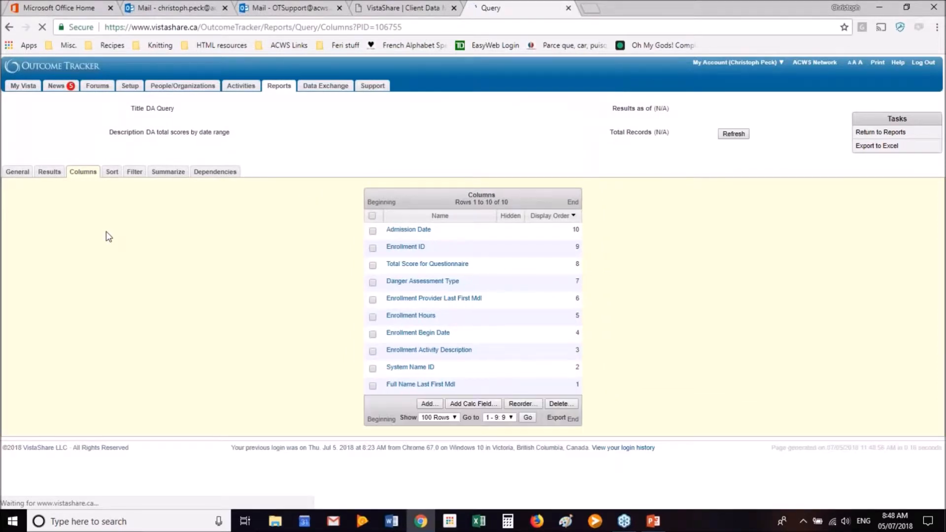
- Try to add a filter for Admission Date greater than or equal to a new prompted field, and discard it
click(135, 172)
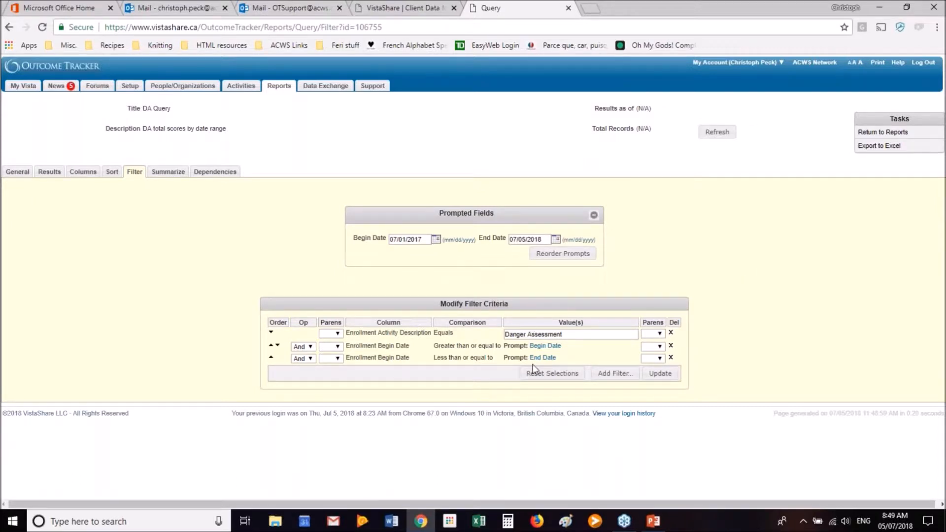
click(597, 375)
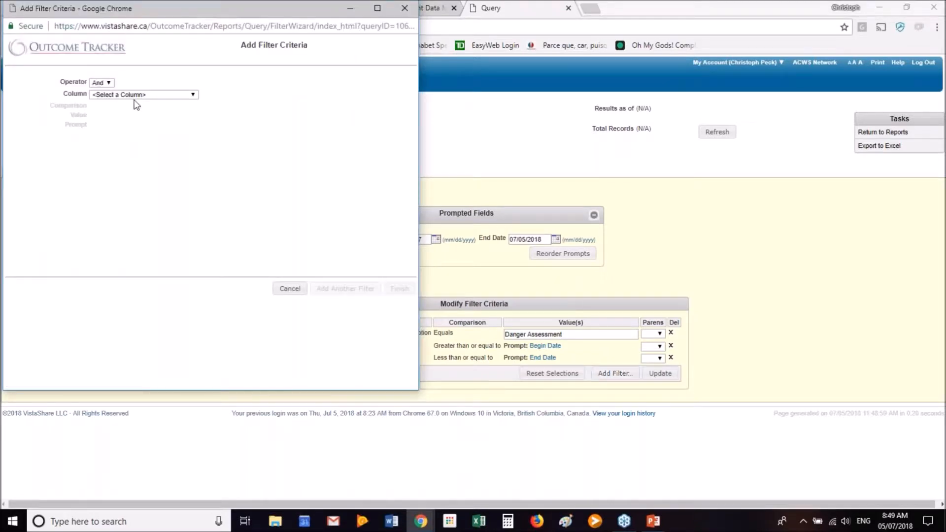
click(150, 95)
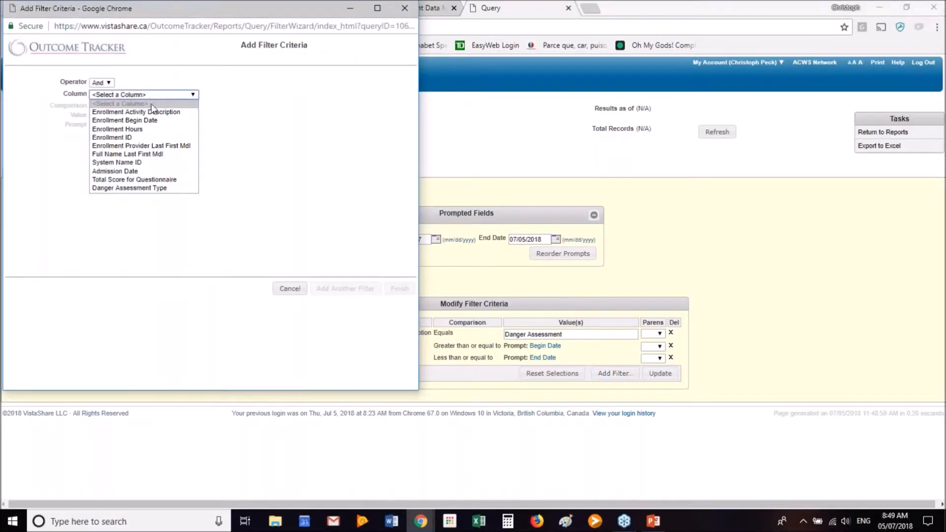
click(173, 172)
click(126, 108)
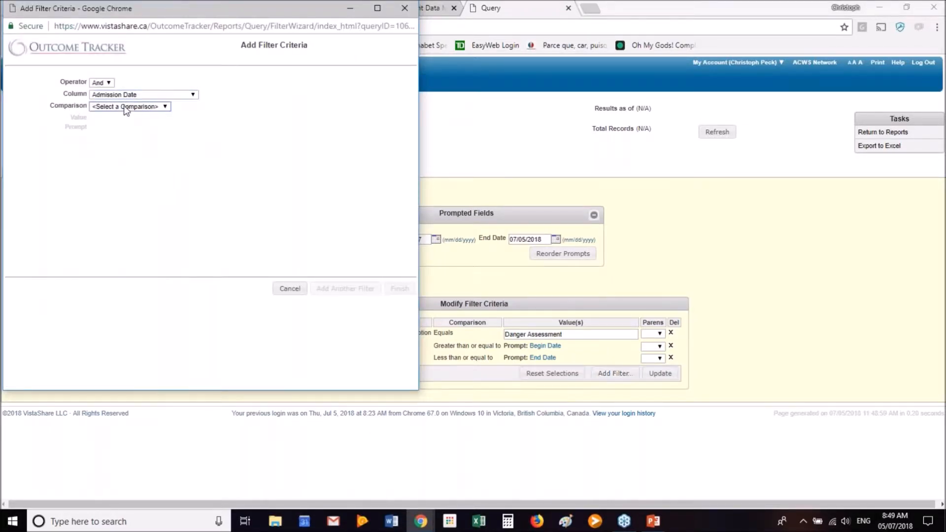
click(125, 181)
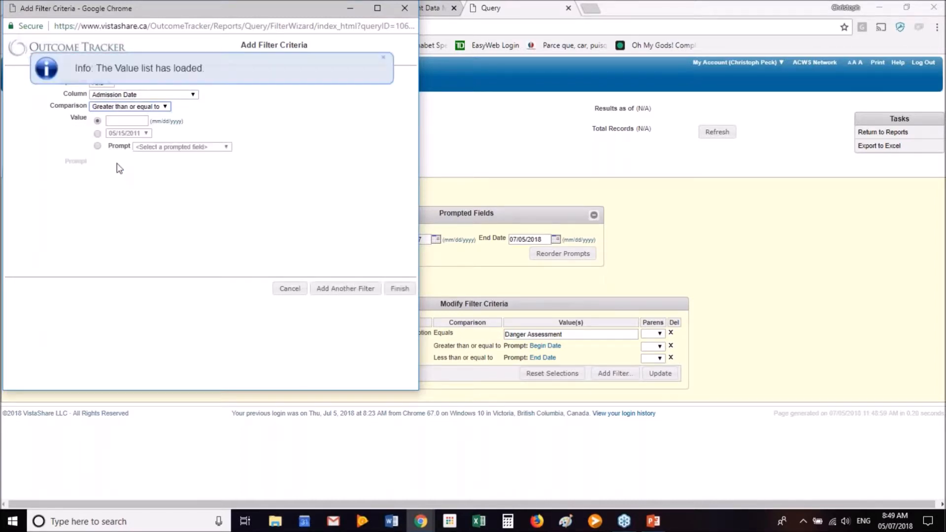
click(99, 145)
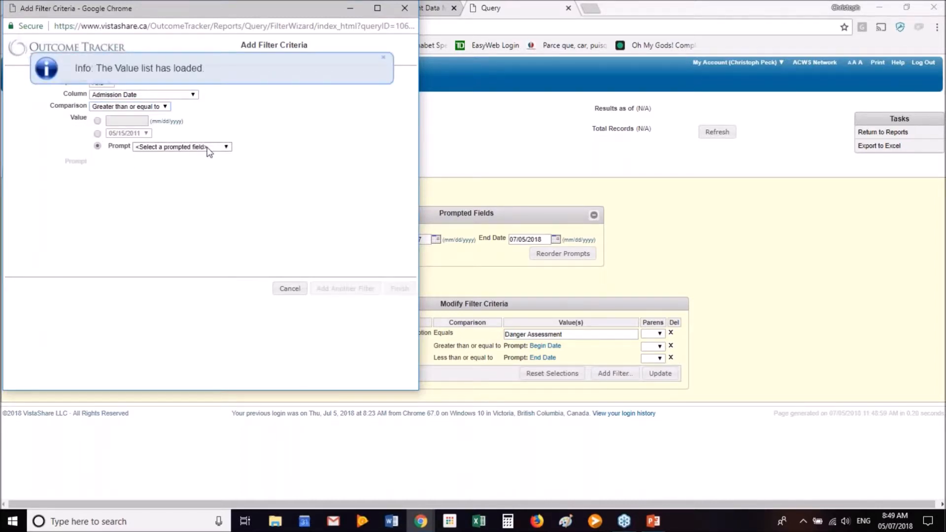
click(209, 147)
click(197, 167)
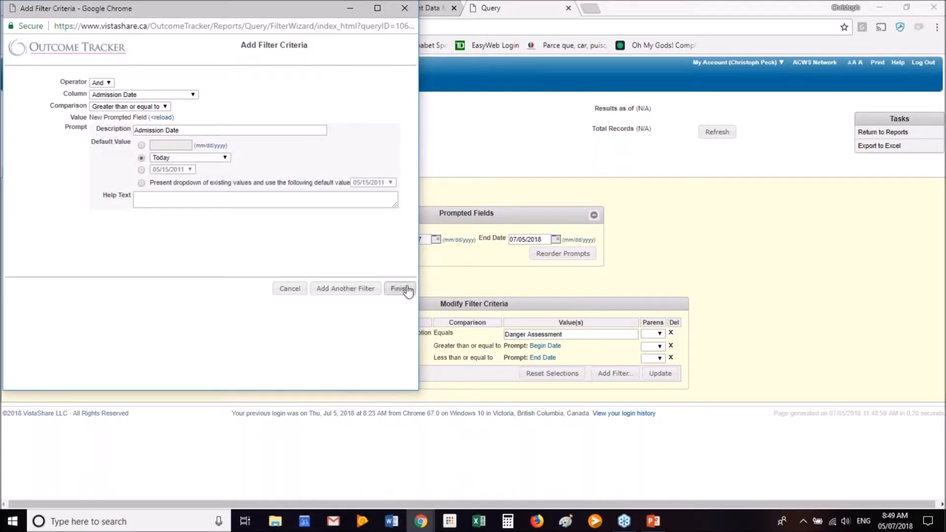
click(289, 289)
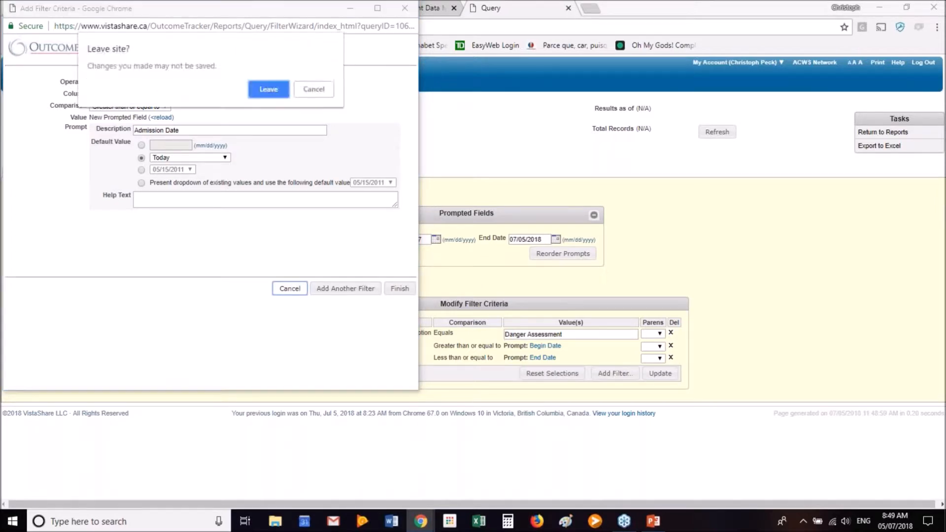
click(269, 89)
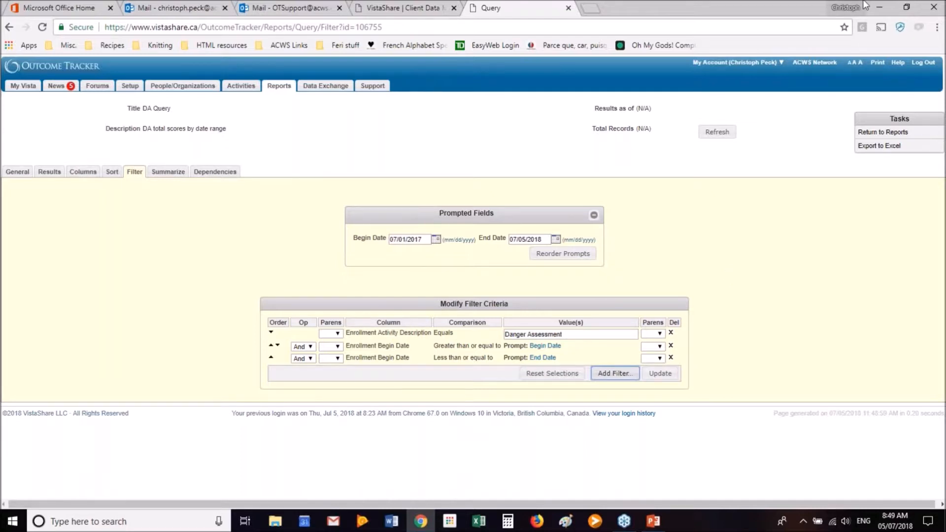
- Delete the Admission Date column from the query
click(87, 171)
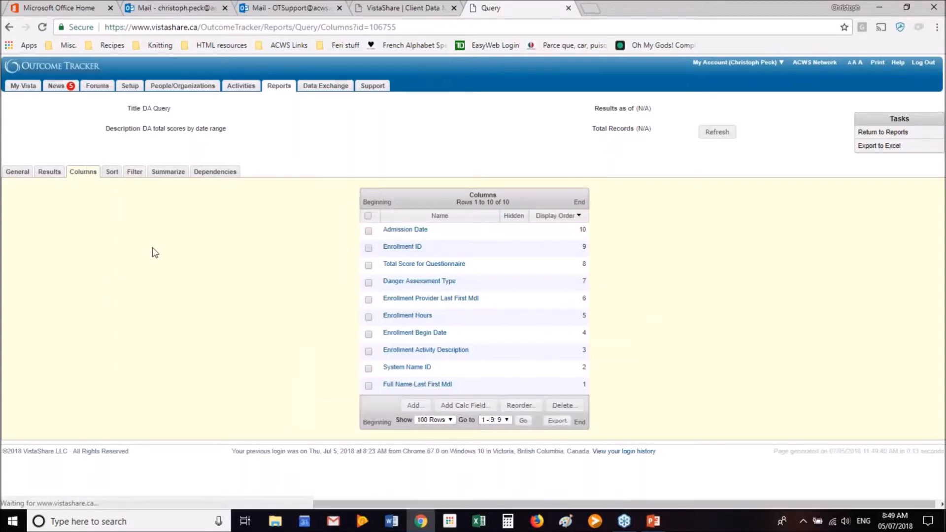
click(369, 231)
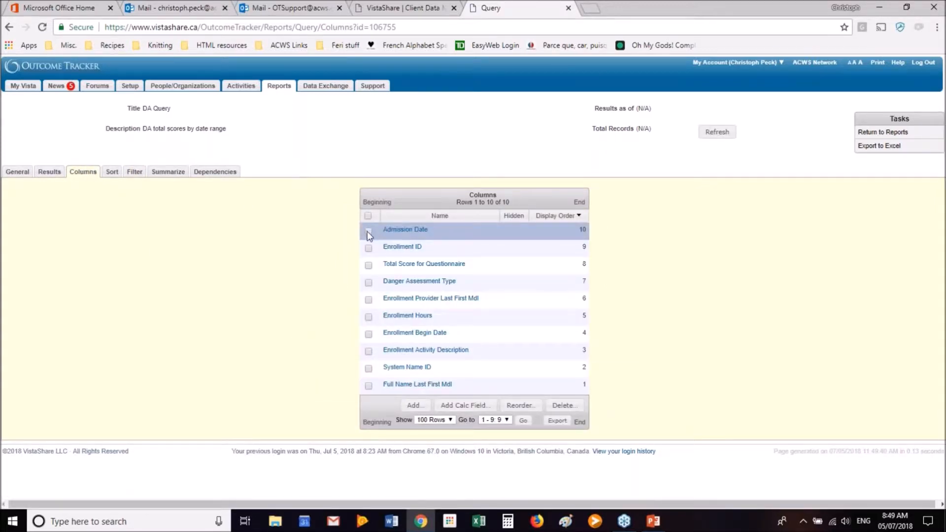
click(565, 405)
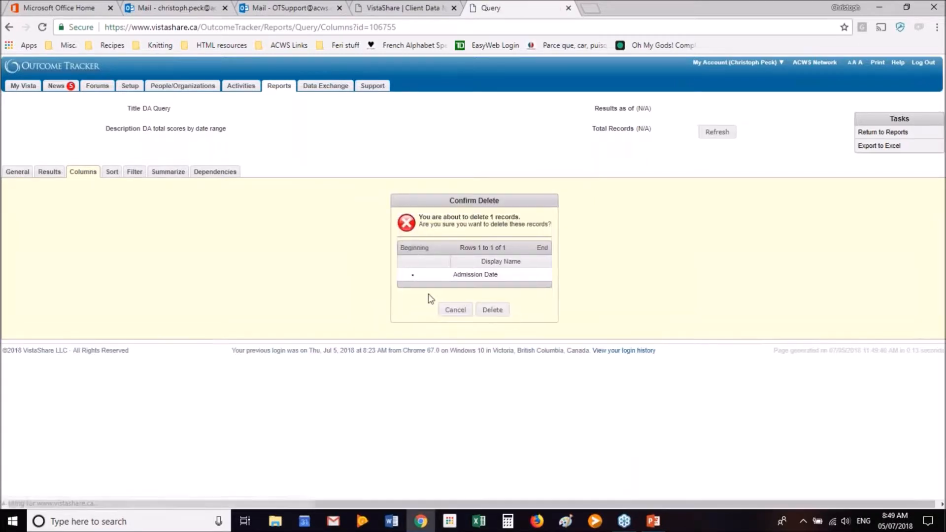
click(490, 310)
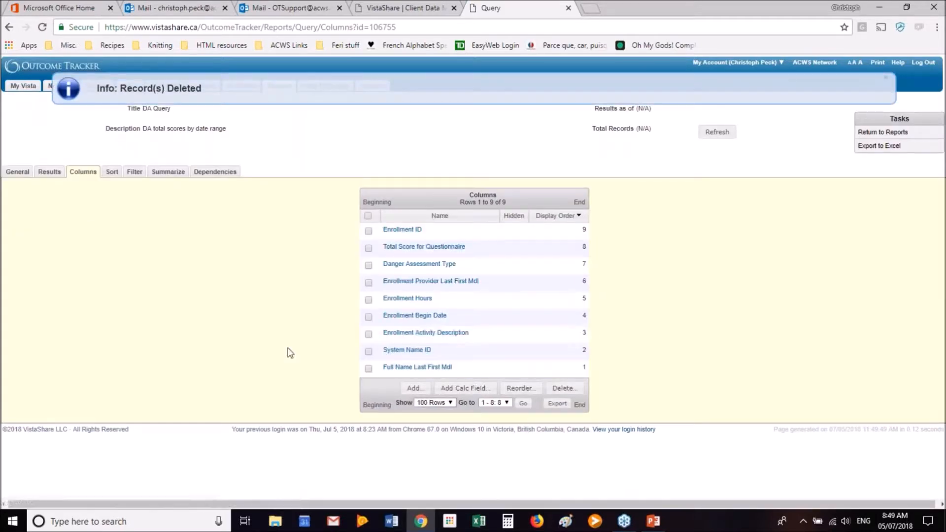
- Review the filter criteria, display the query results, and open the Danger Assessment forms of the client in the 2018-05-16 row
click(135, 171)
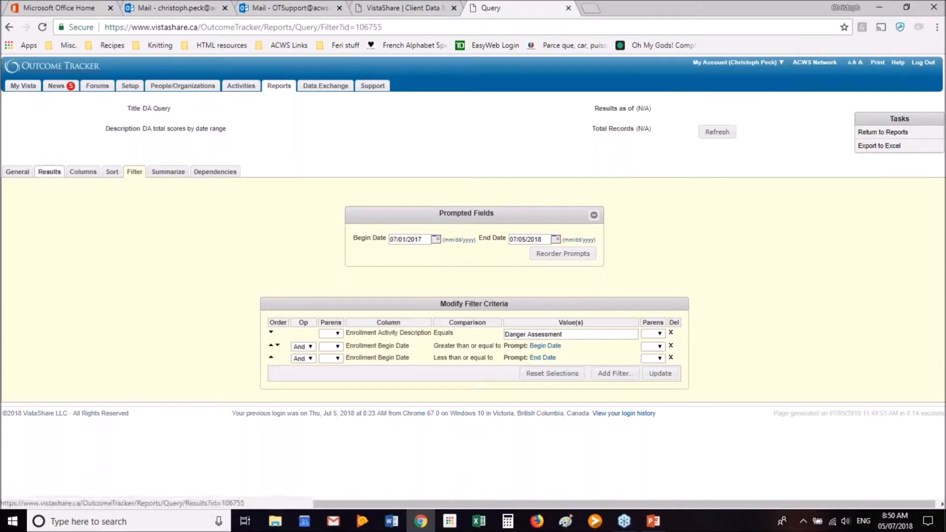
click(50, 172)
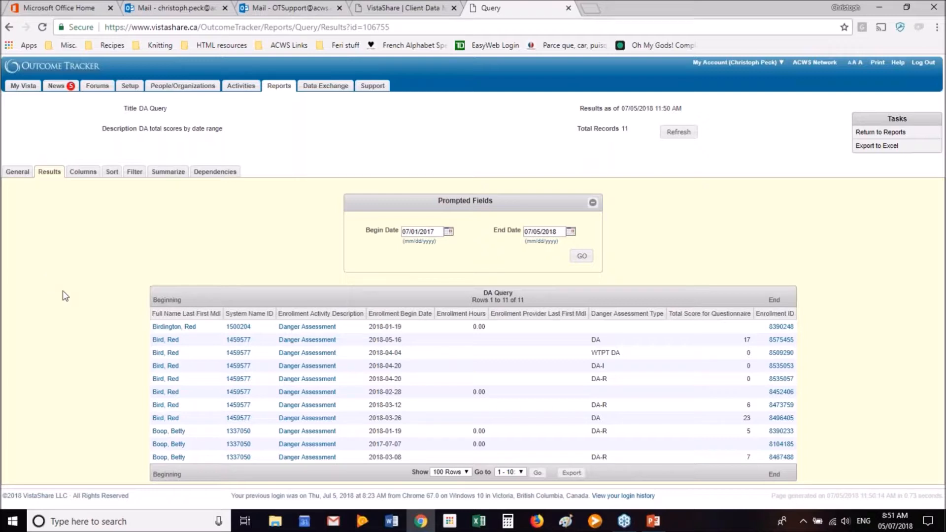
click(165, 340)
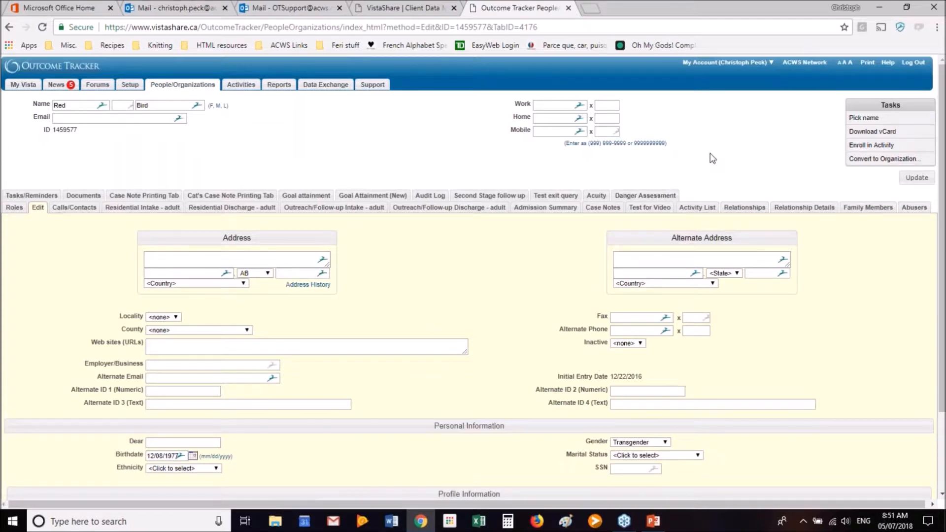
click(645, 196)
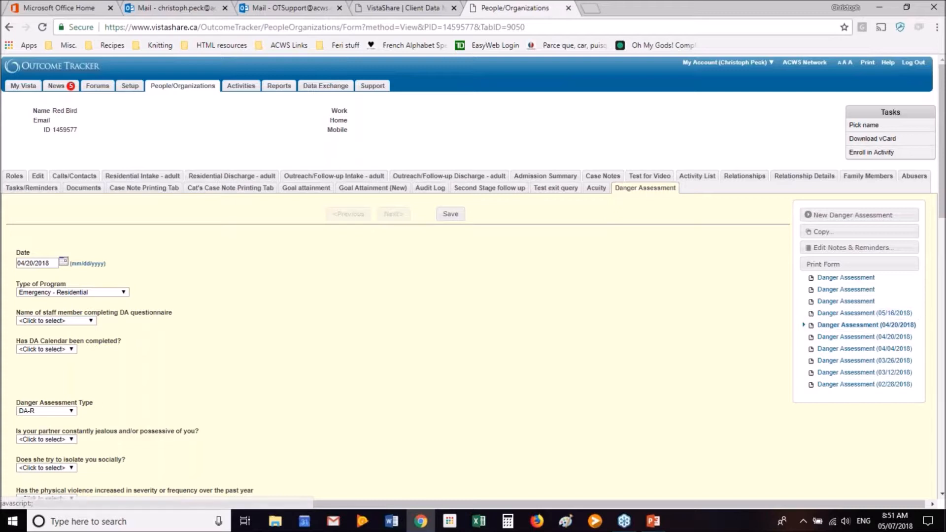
- Return to the DA Query results and open the 2018-05-16 row's client in a new browser tab to compare the Danger Assessment forms
right_click(9, 28)
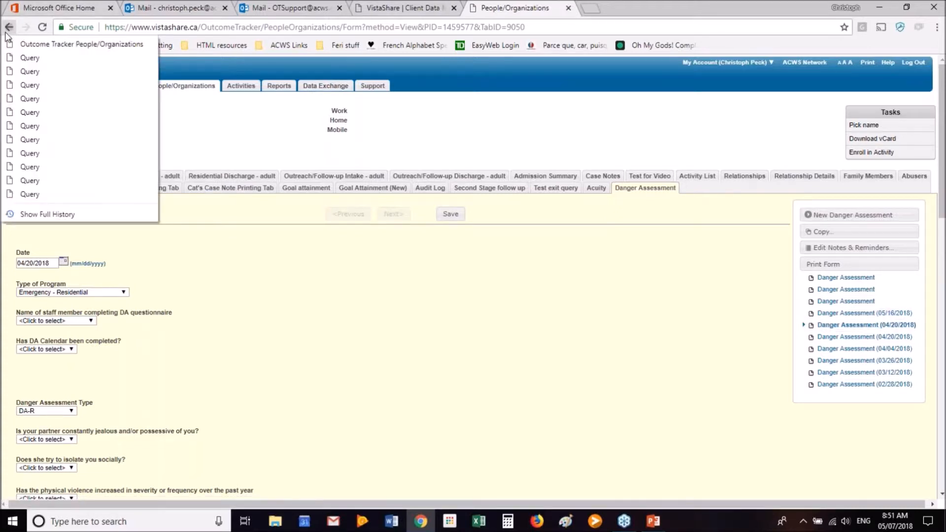
click(30, 54)
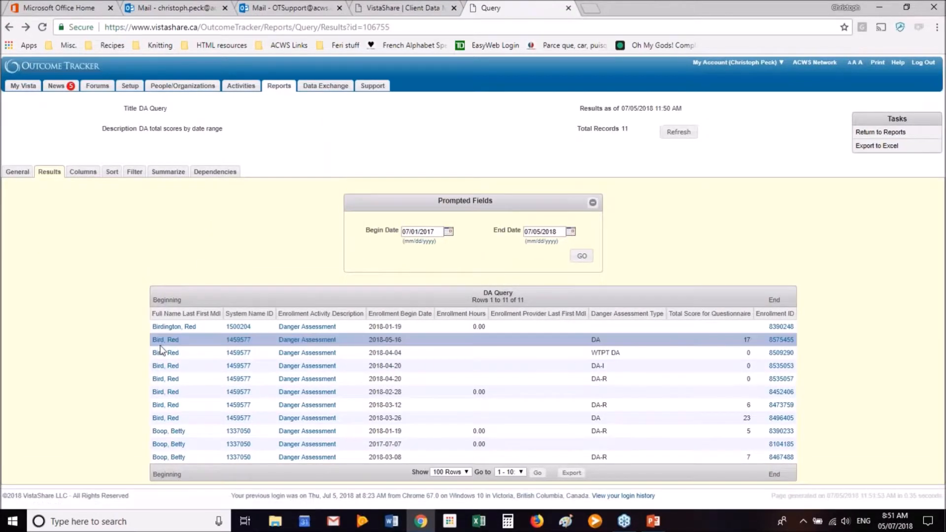
right_click(160, 340)
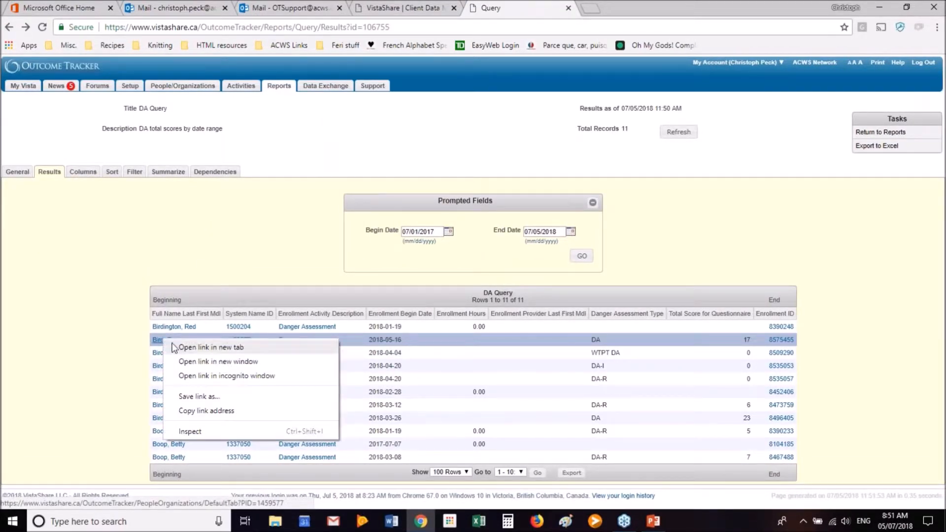
click(211, 348)
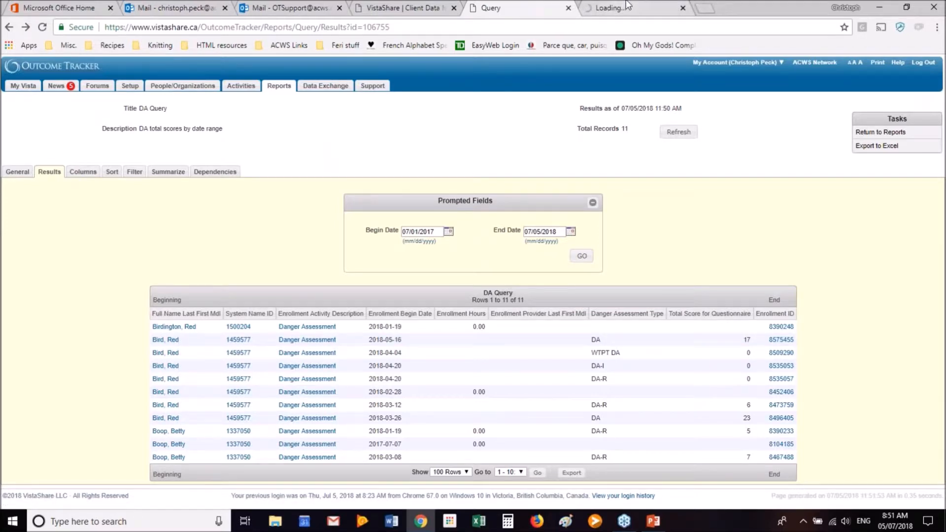
click(627, 7)
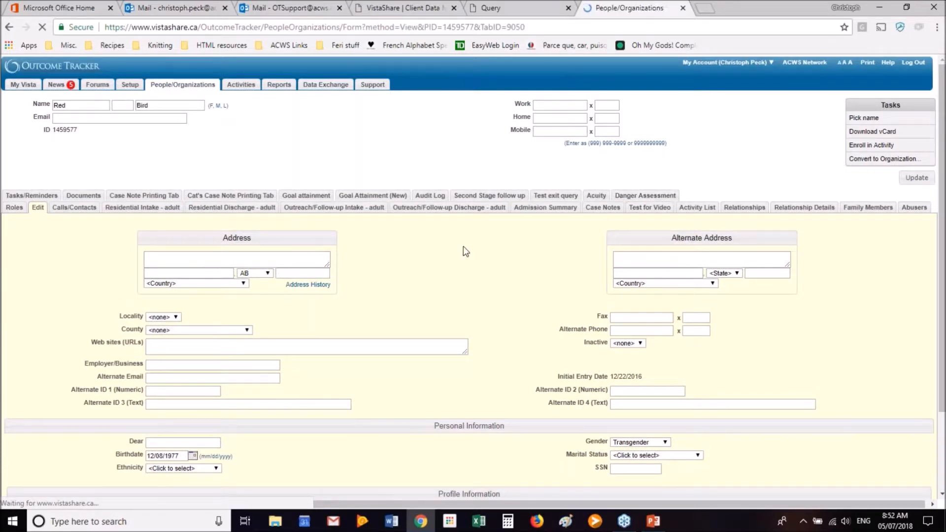
click(538, 6)
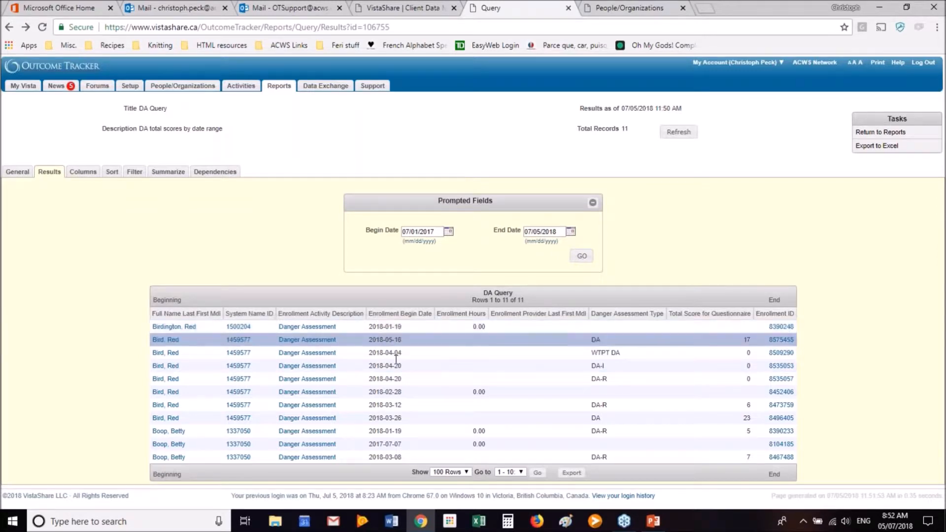
click(662, 6)
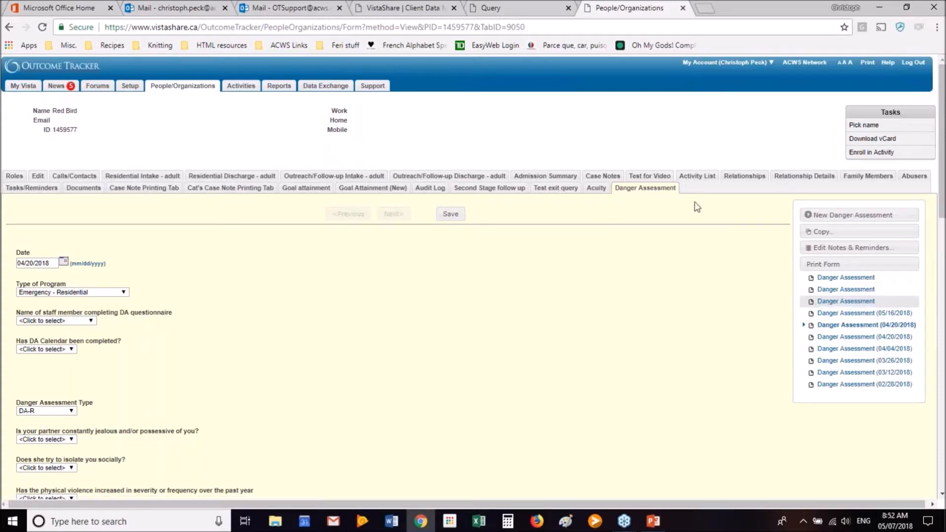
click(558, 6)
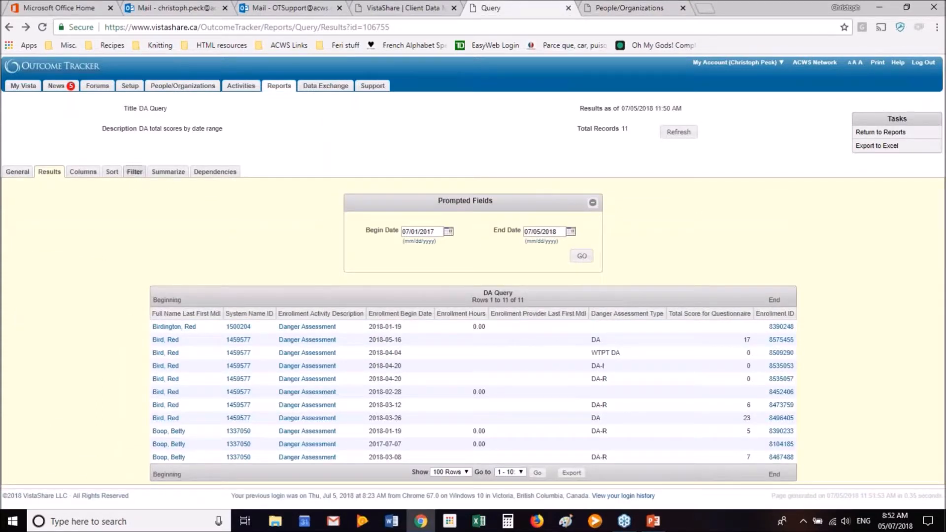
- Add an And filter to the query requiring Total Score for Questionnaire to be not empty
click(135, 172)
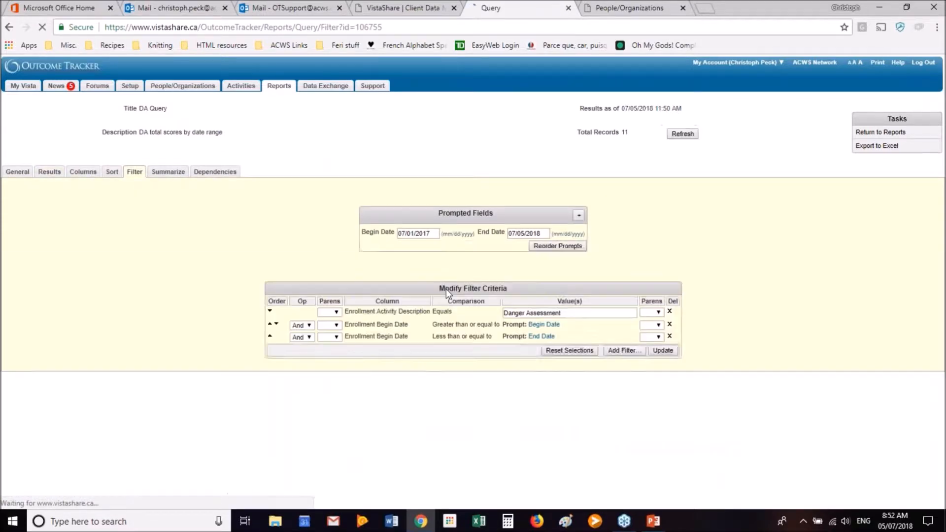
click(615, 379)
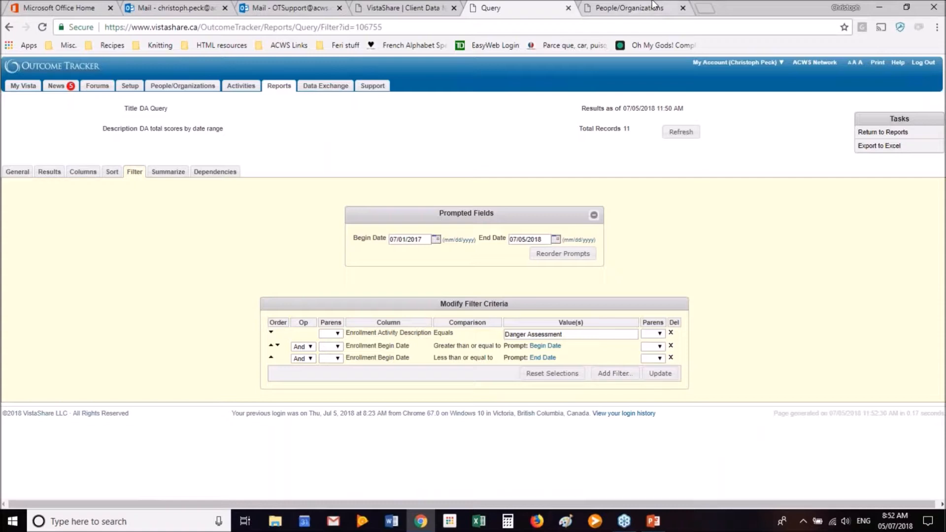
click(616, 375)
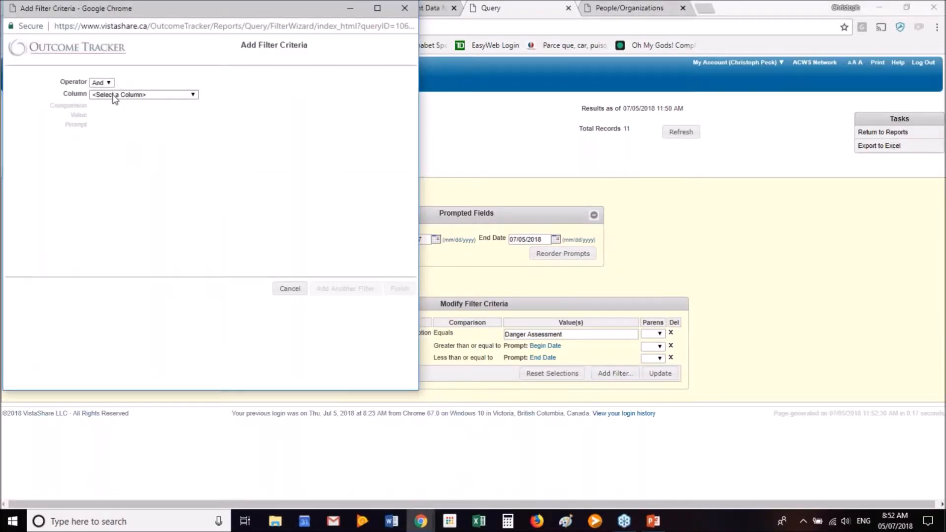
click(113, 96)
click(121, 171)
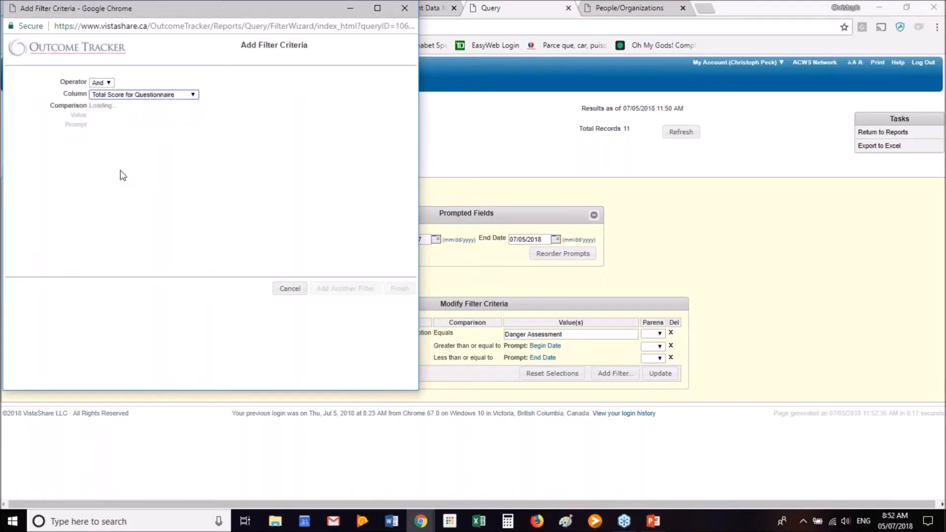
click(121, 109)
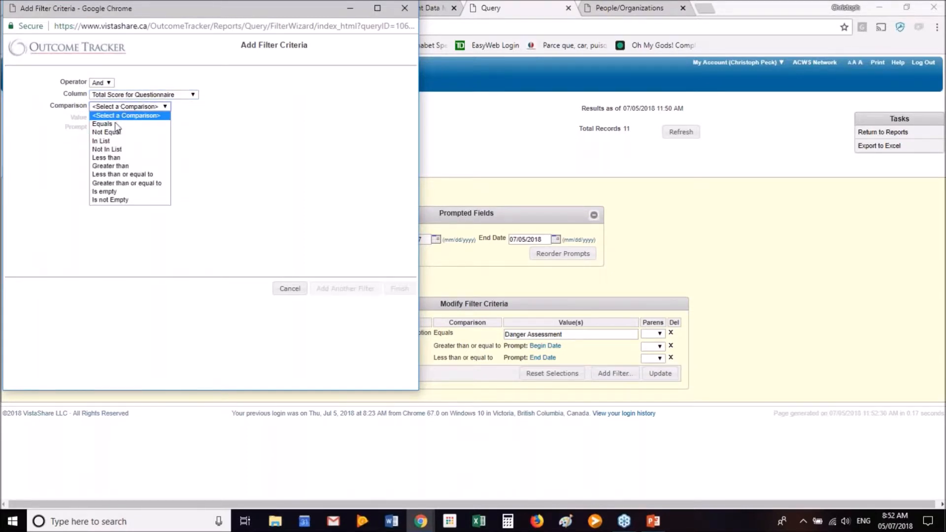
click(111, 200)
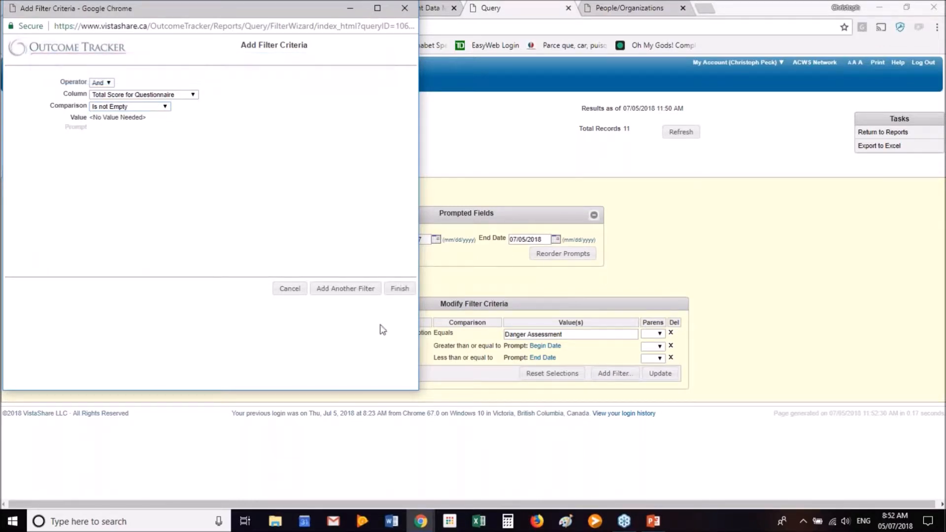
click(399, 291)
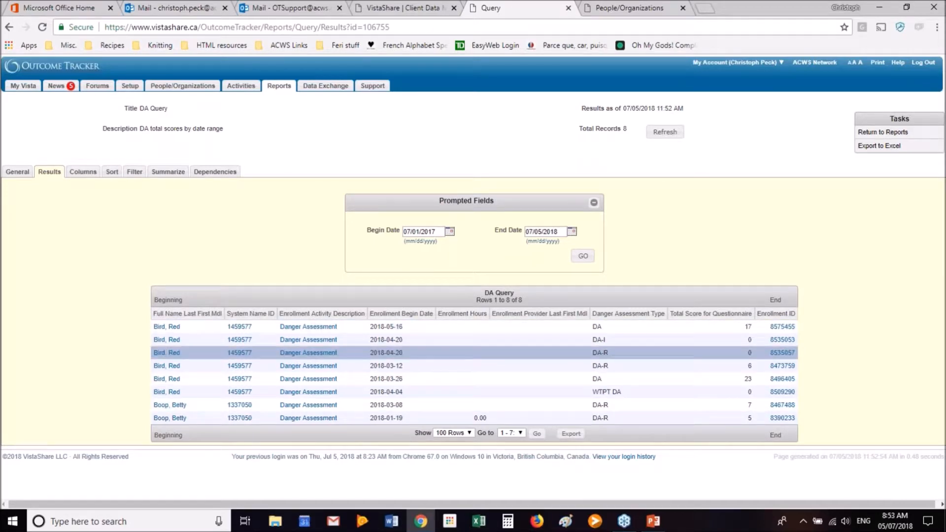
- Compare the filtered results with the client's Danger Assessment forms, and check the Summarizing and Verifying slide in PowerPoint
click(660, 5)
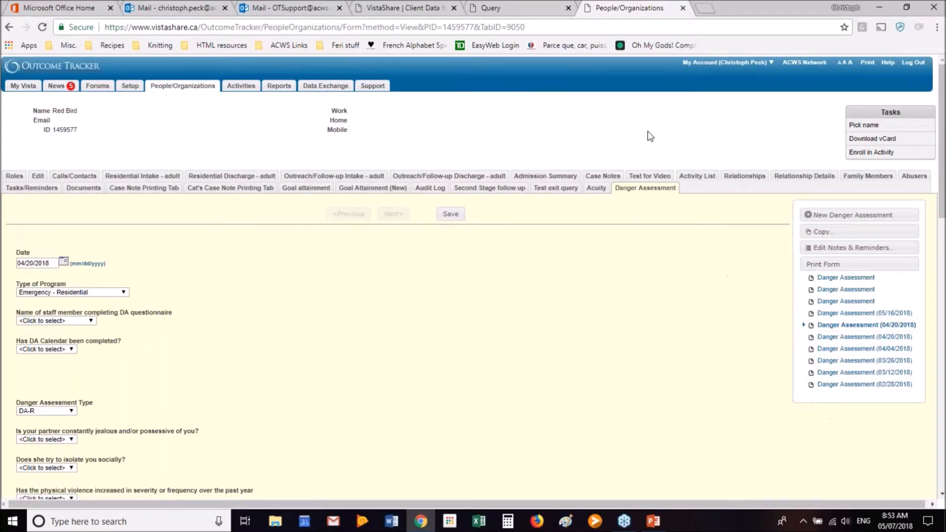
click(510, 7)
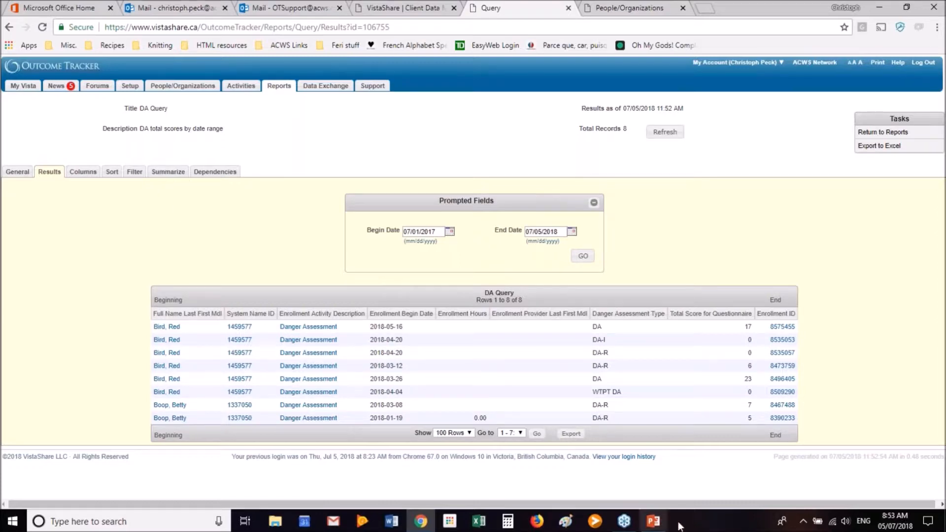
mouse_move(649, 525)
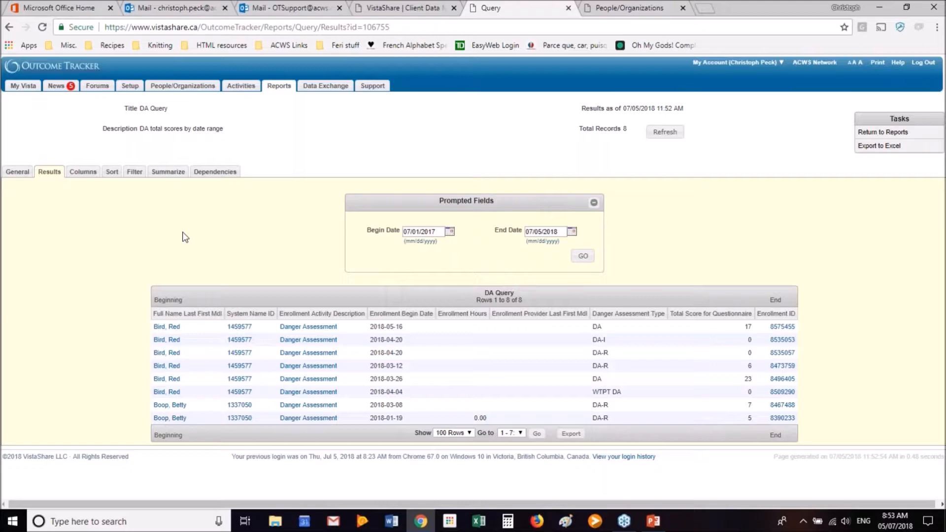
click(657, 521)
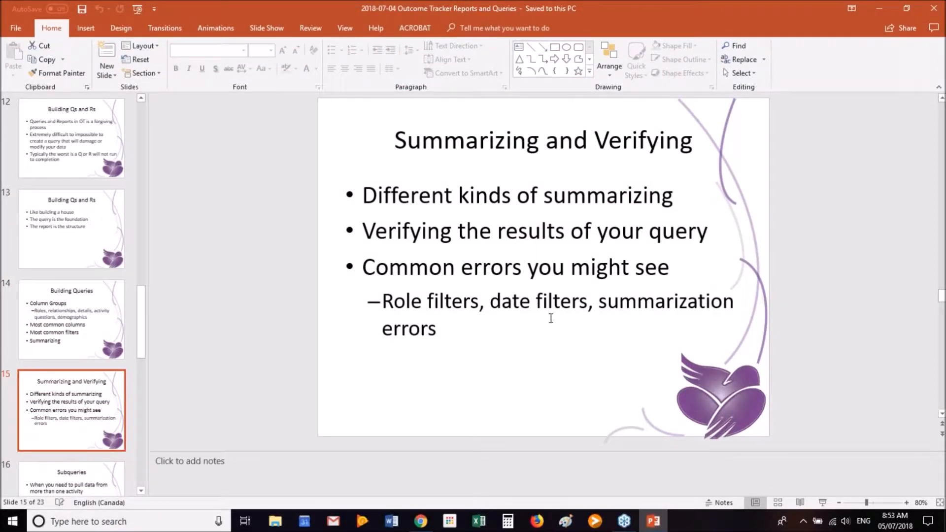
click(650, 526)
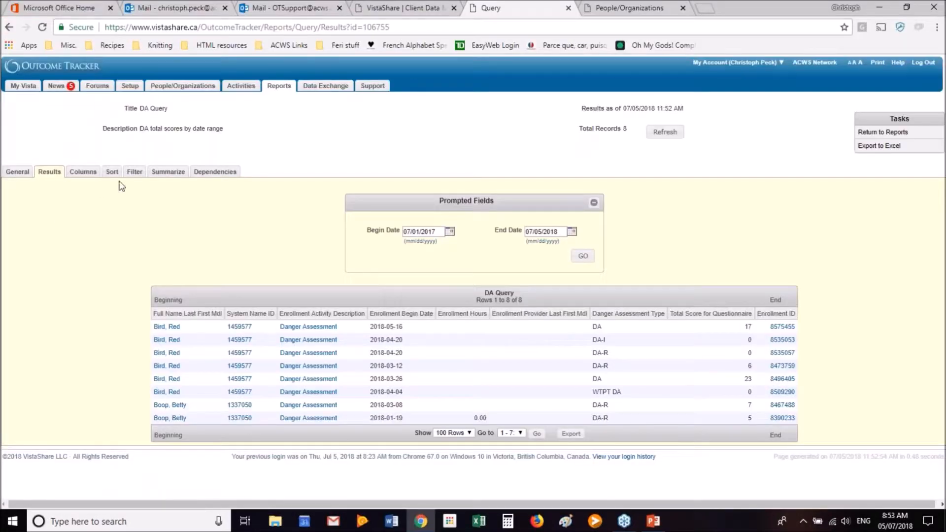
- Try to group the query by Full Name Last First Mdl and System Name ID instead of Enrollment ID, and leave without saving
click(161, 177)
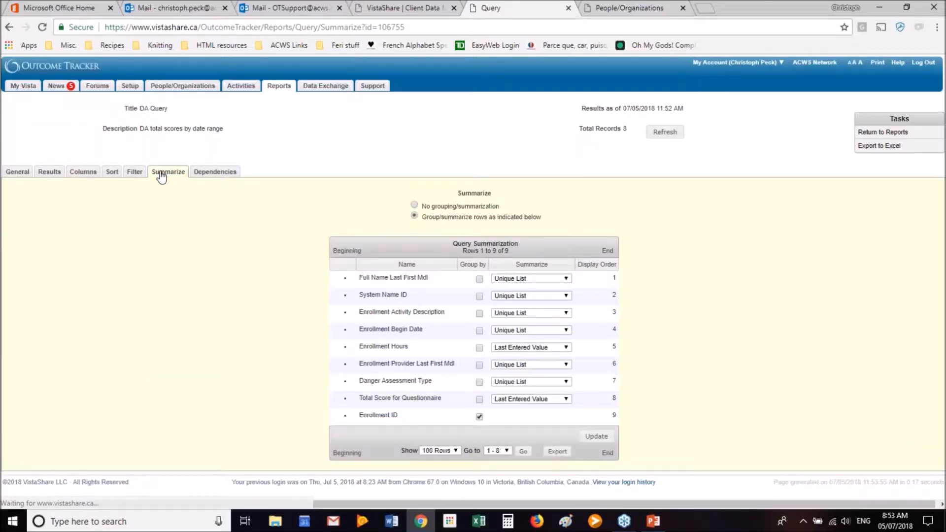
click(480, 279)
click(480, 296)
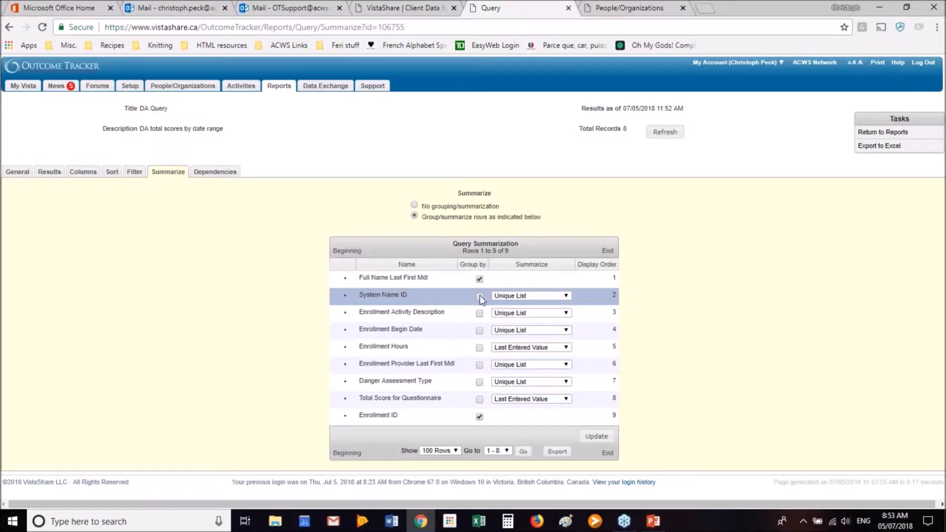
click(479, 417)
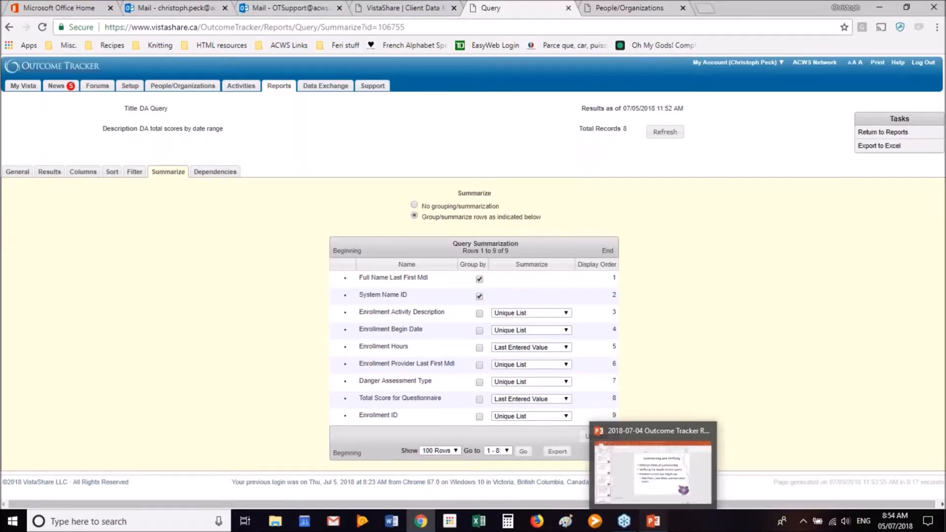
click(654, 522)
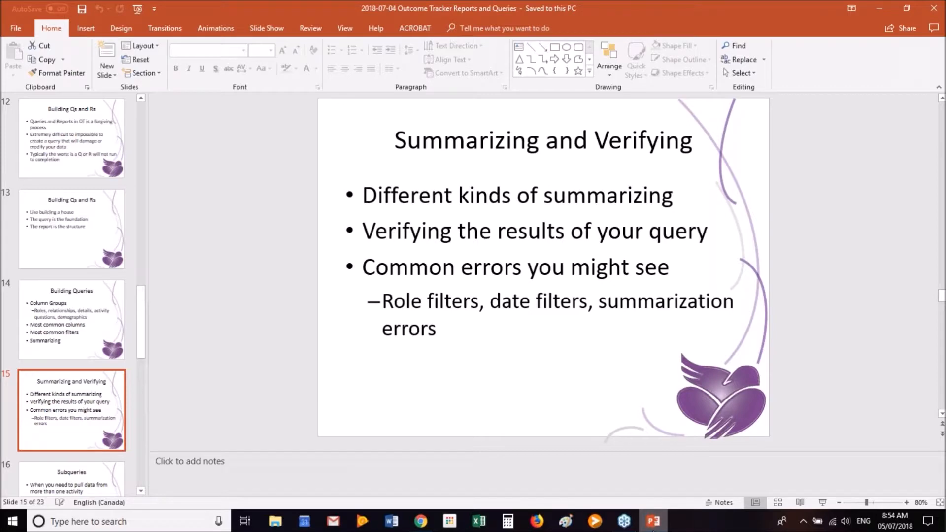
click(657, 521)
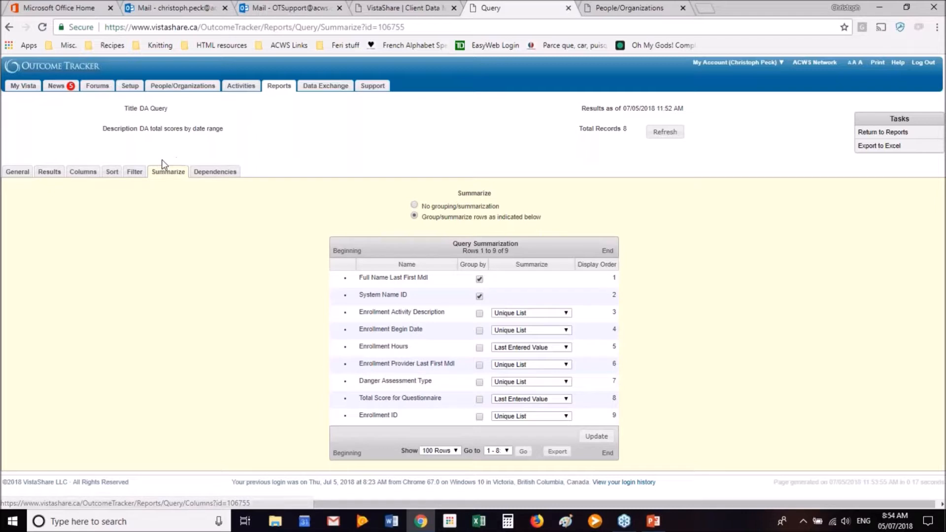
click(136, 172)
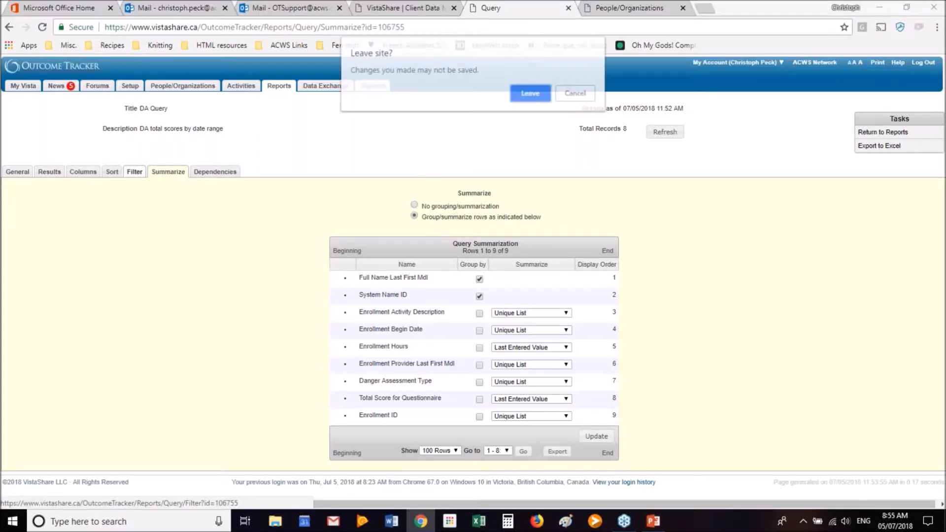
click(532, 94)
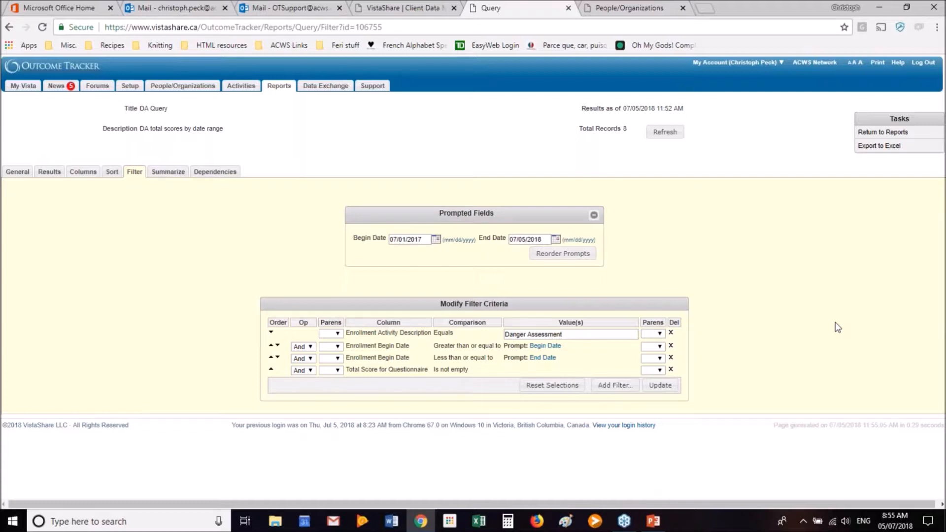
- Review the common query errors on the PowerPoint slide and return to the query's filter criteria
mouse_move(654, 530)
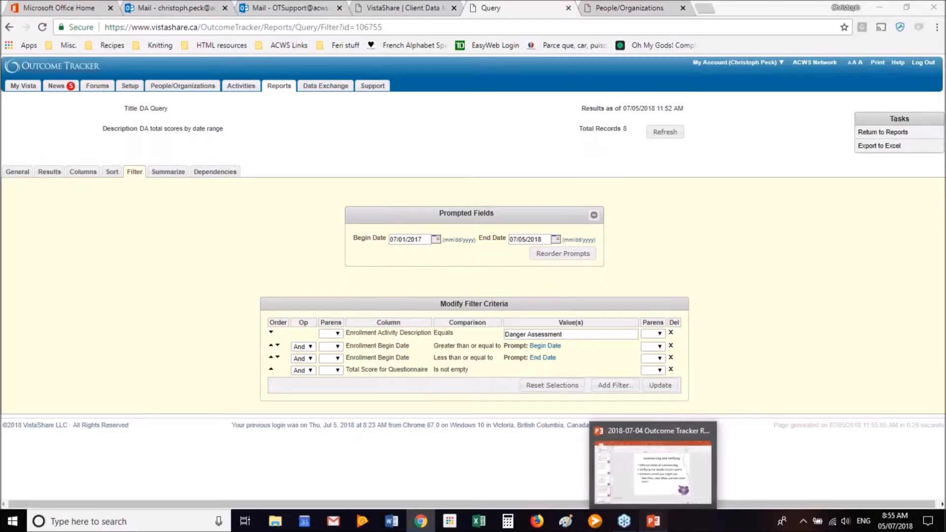
click(661, 473)
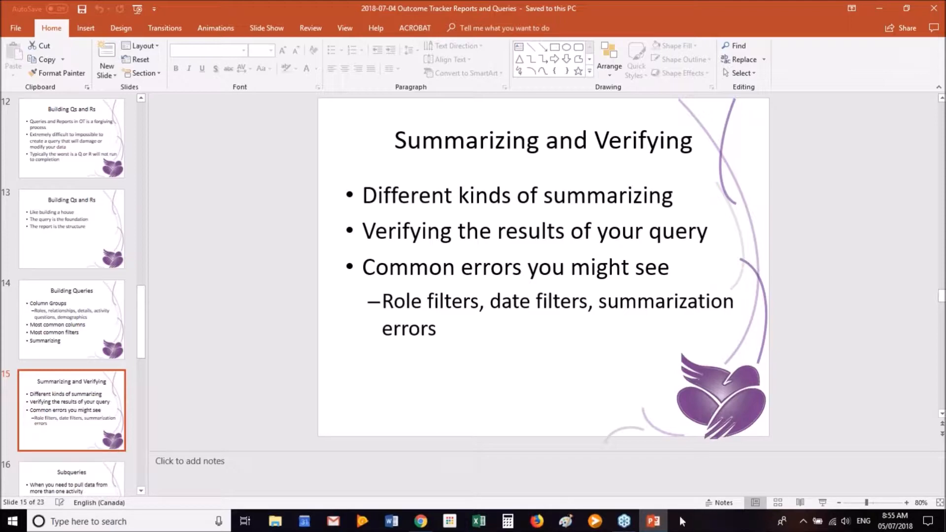
click(653, 522)
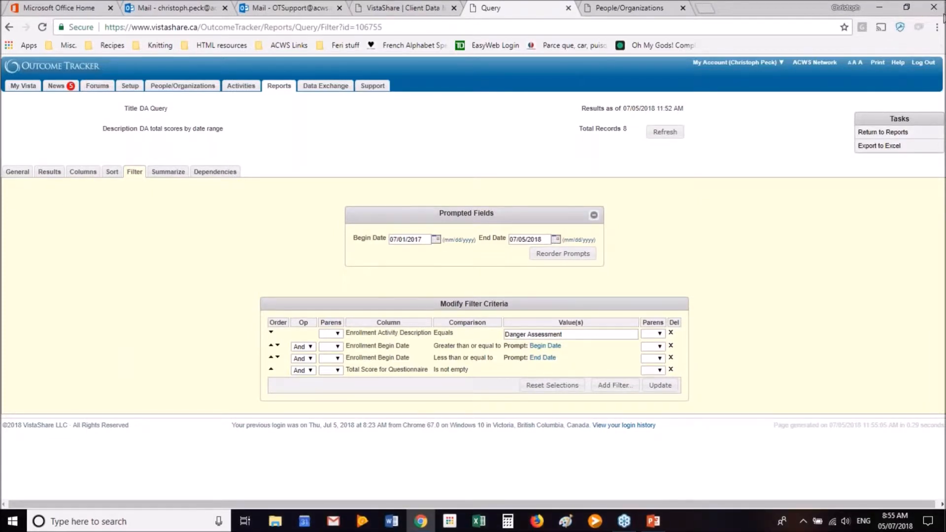
- Delete the Total Score for Questionnaire filter from the query and display the results
click(671, 369)
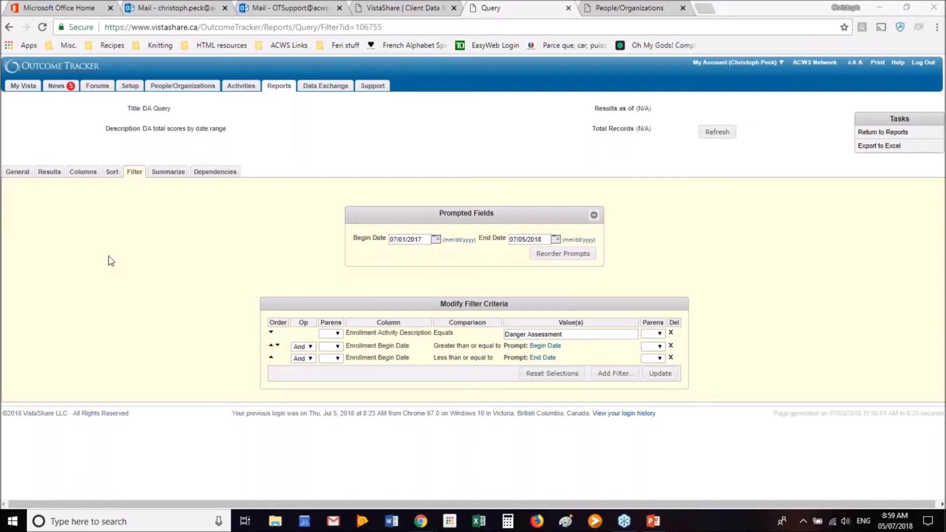
click(50, 172)
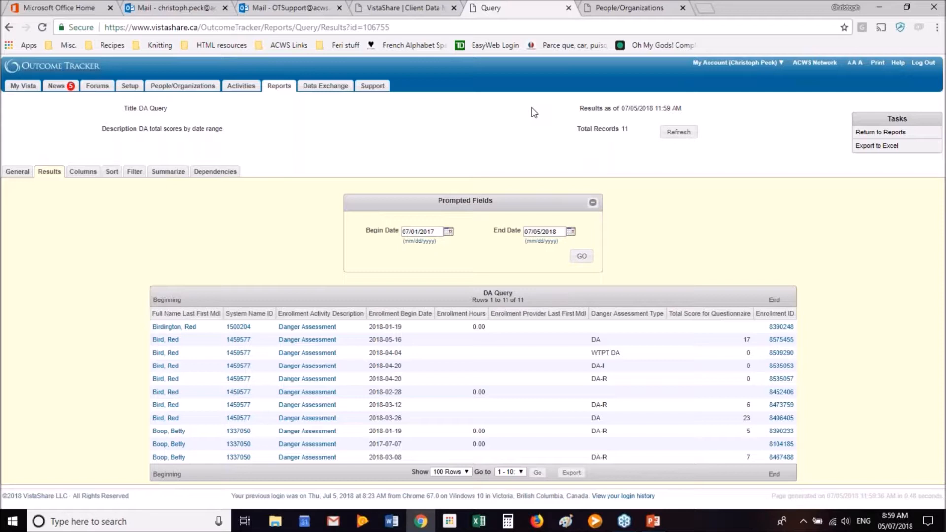
- Start adding a column to the DA Query and browse the enrollment questions by activity to the Admission Intake Form's activity questions
click(770, 21)
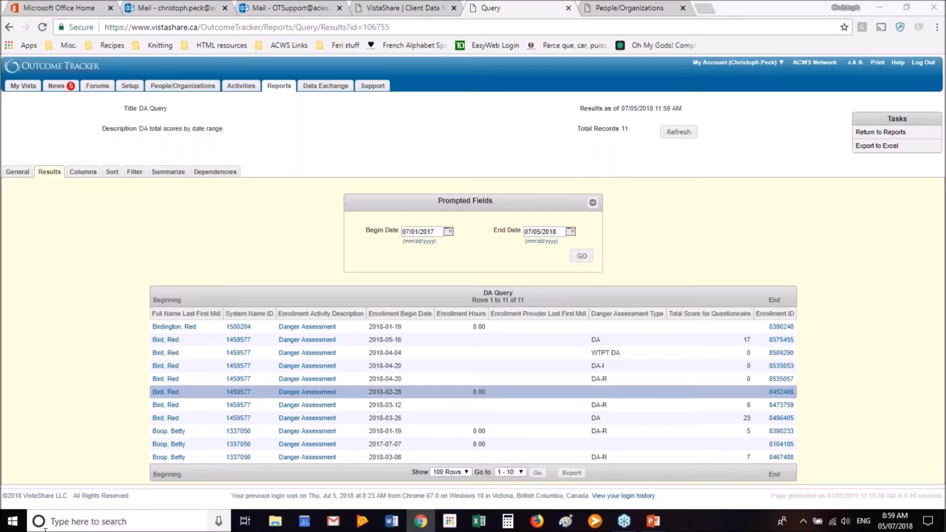
click(2, 430)
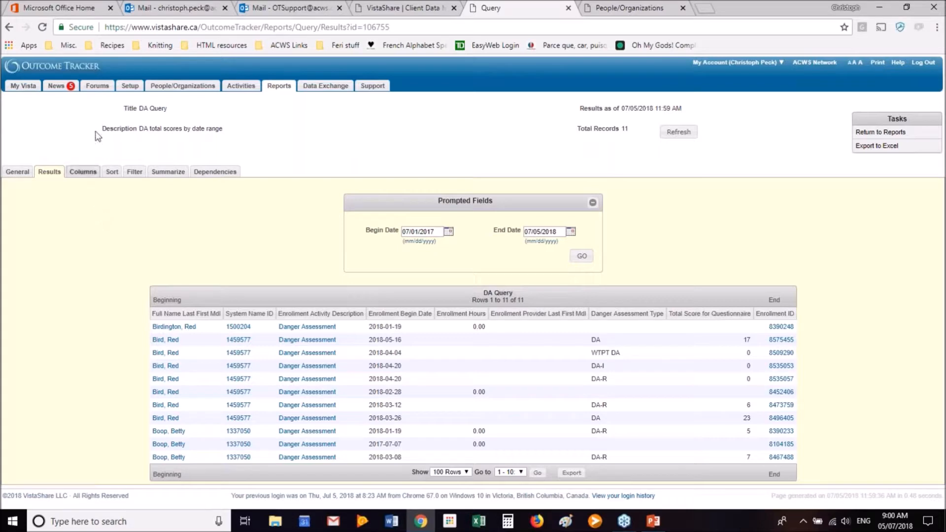
click(74, 173)
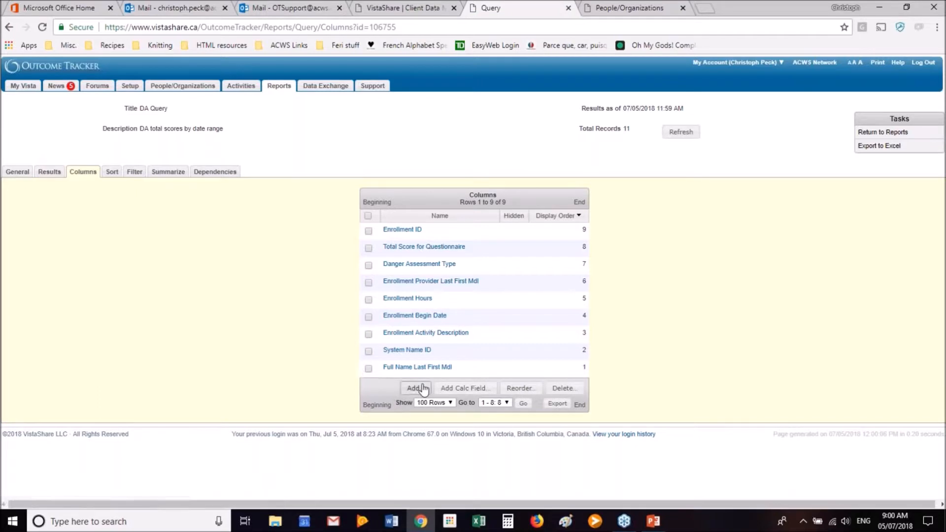
click(417, 388)
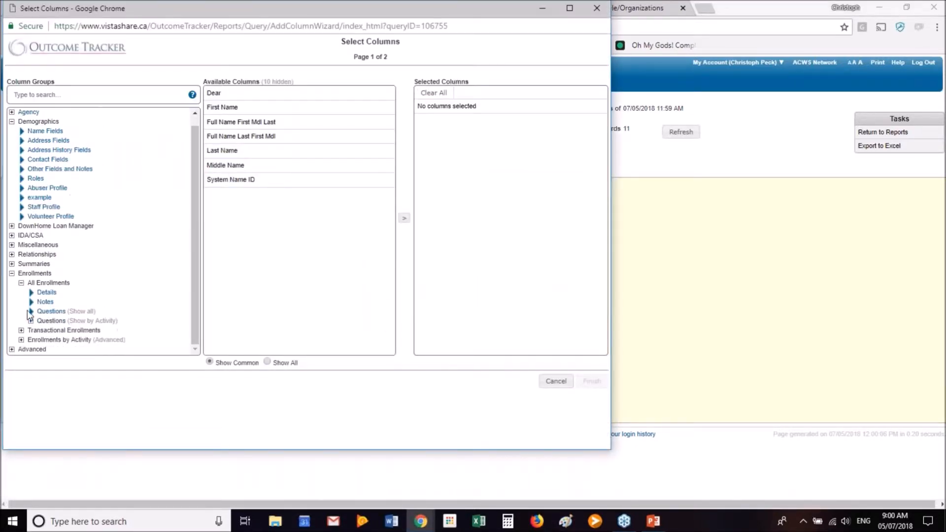
click(30, 321)
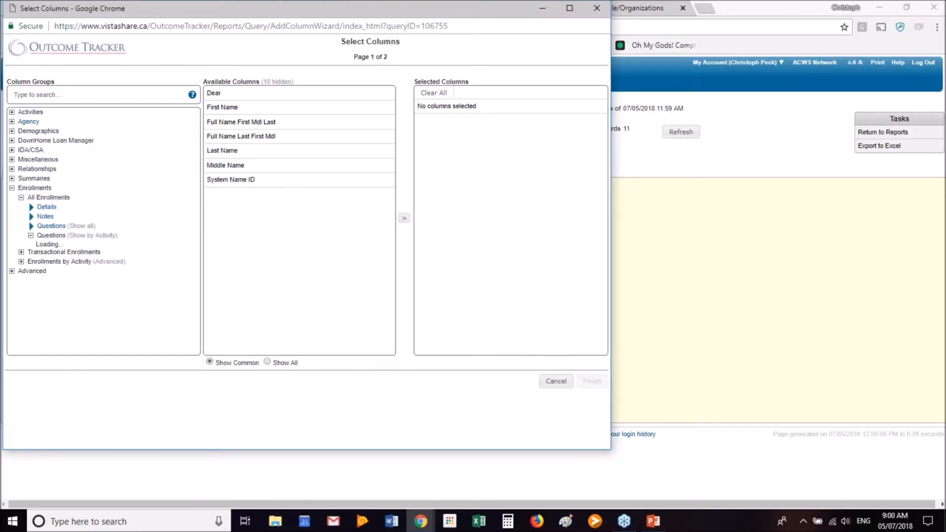
click(69, 246)
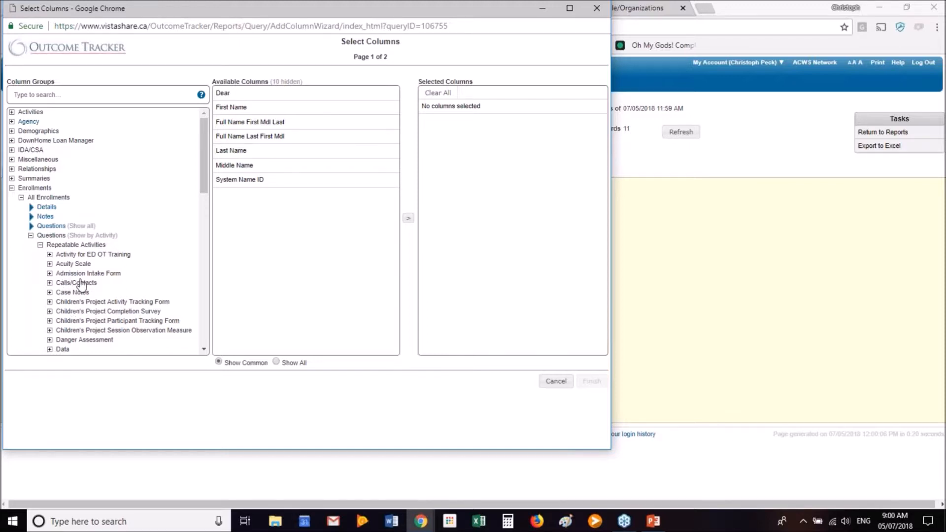
double_click(100, 274)
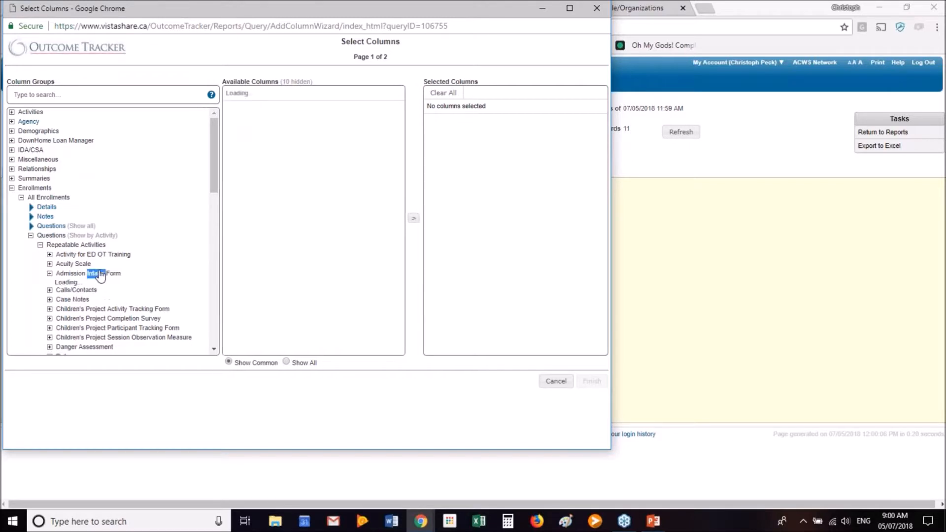
double_click(98, 274)
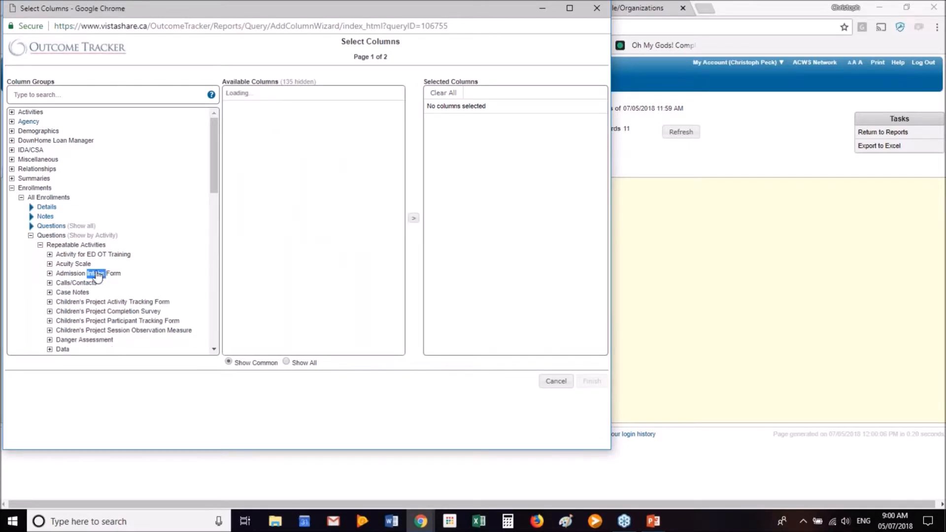
click(50, 273)
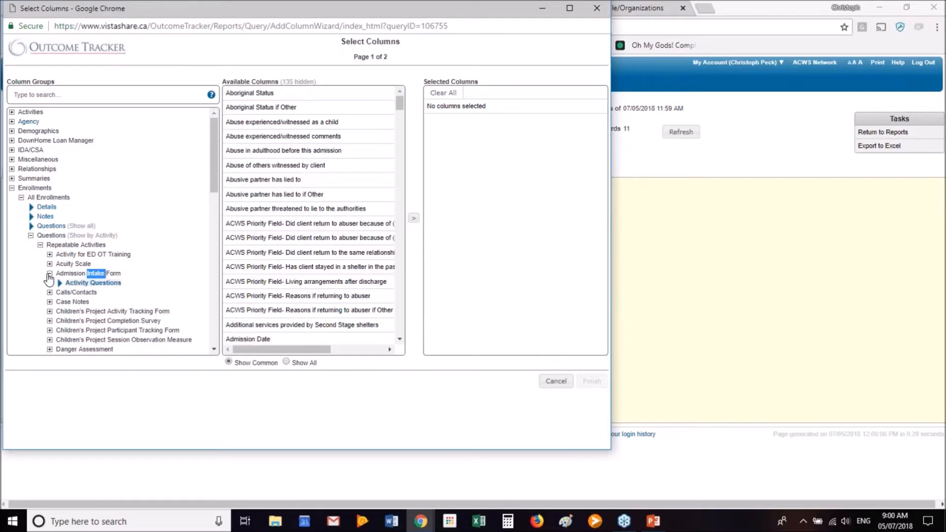
- Look through the Admission Intake Form questions and the other repeatable activities, and leave the column selection without adding anything
scroll(304, 220, down, 5)
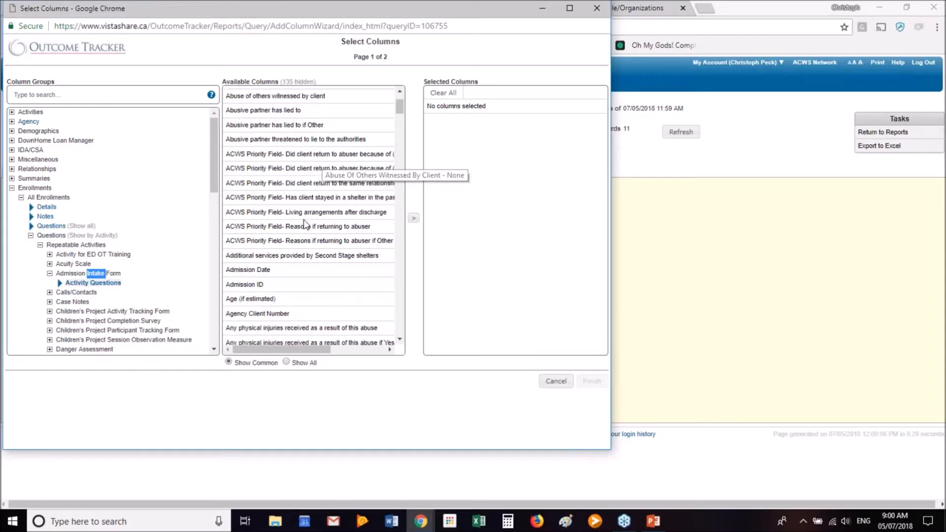
scroll(304, 220, down, 15)
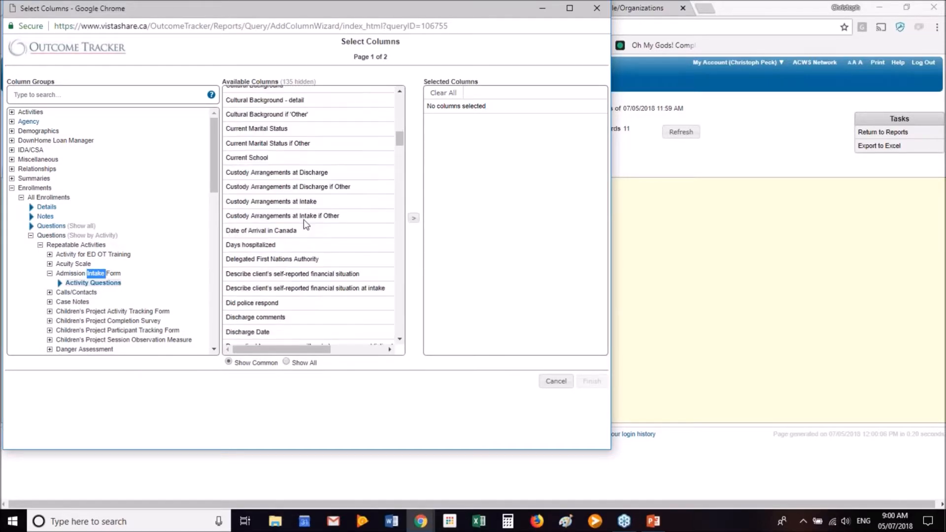
scroll(304, 220, down, 12)
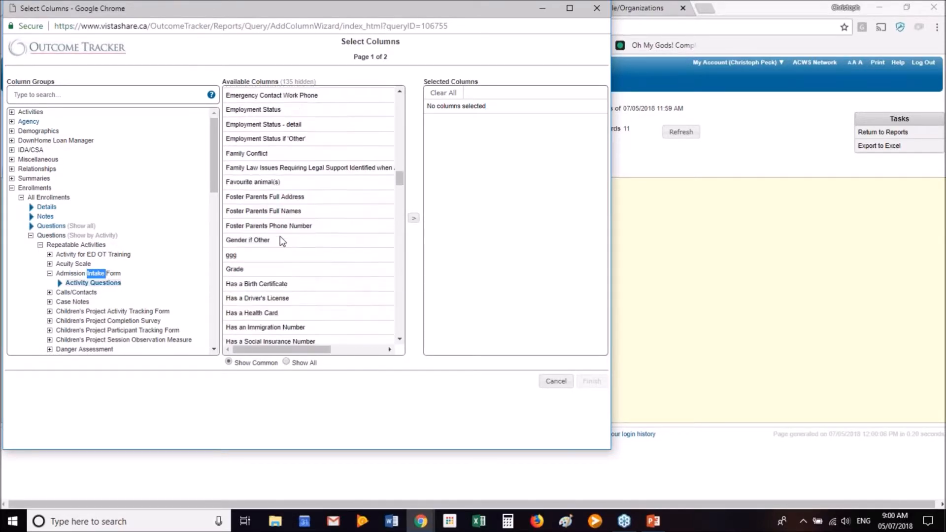
scroll(280, 237, down, 3)
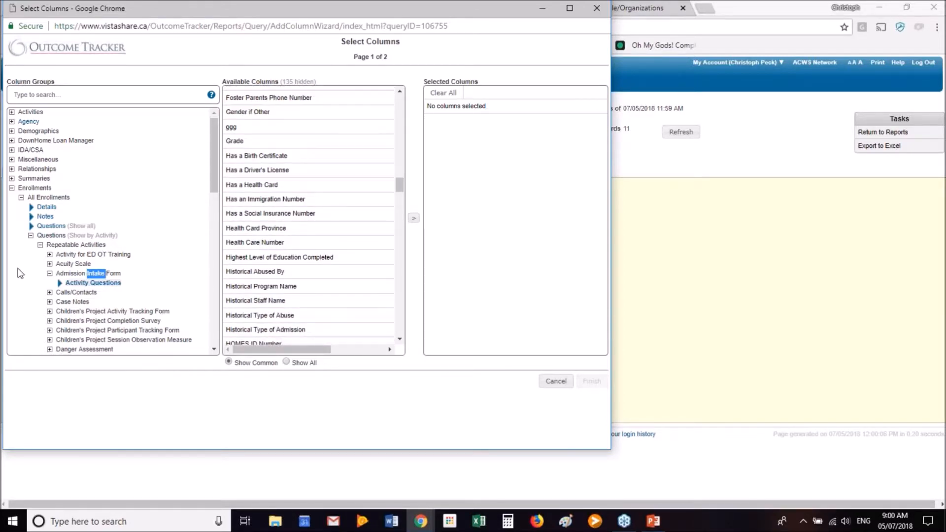
scroll(79, 268, down, 1)
scroll(81, 266, down, 1)
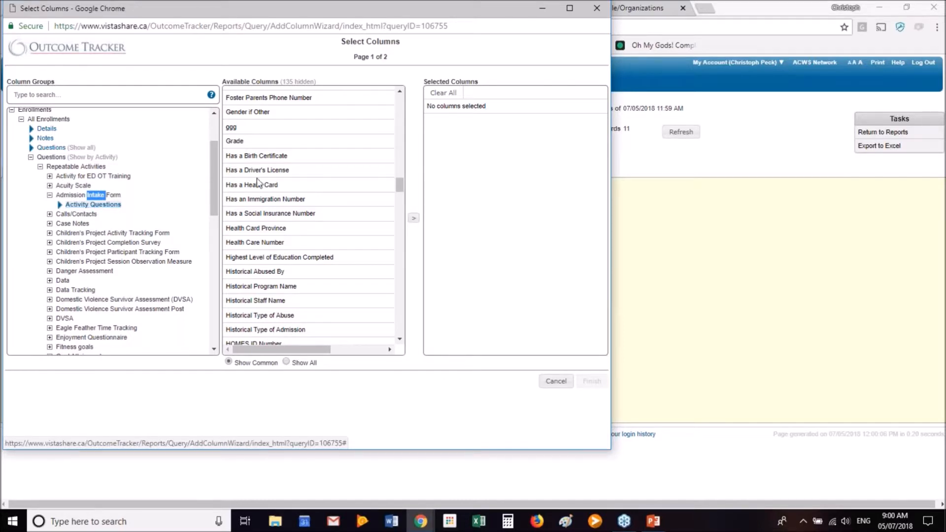
click(629, 472)
drag(570, 228, 563, 194)
click(727, 287)
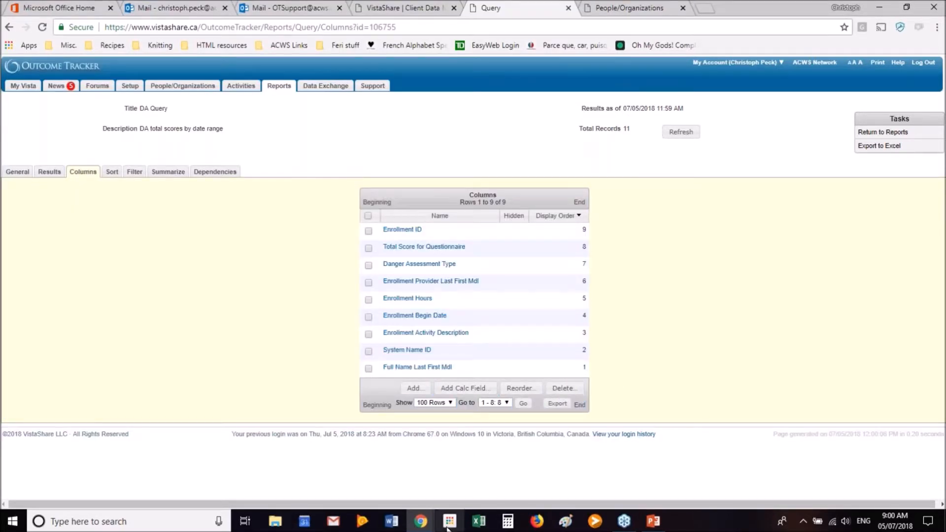
mouse_move(421, 521)
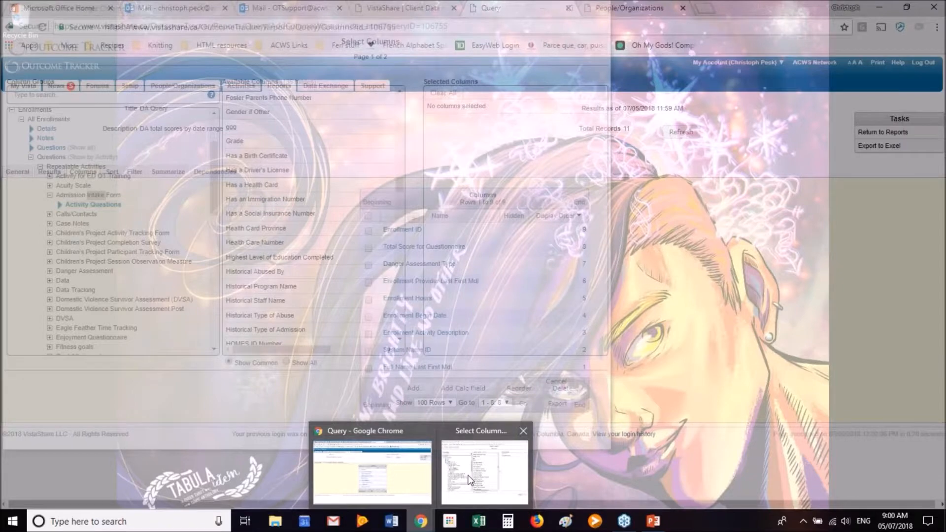
click(469, 480)
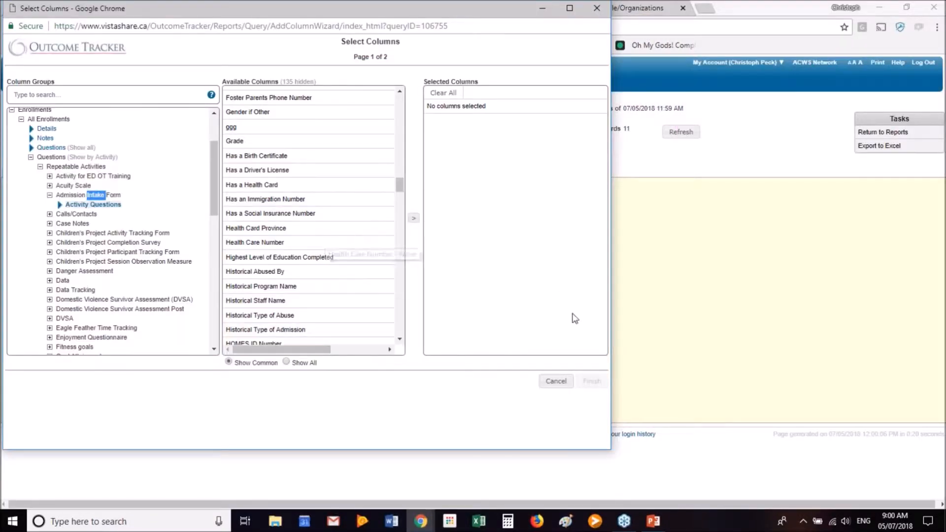
click(558, 382)
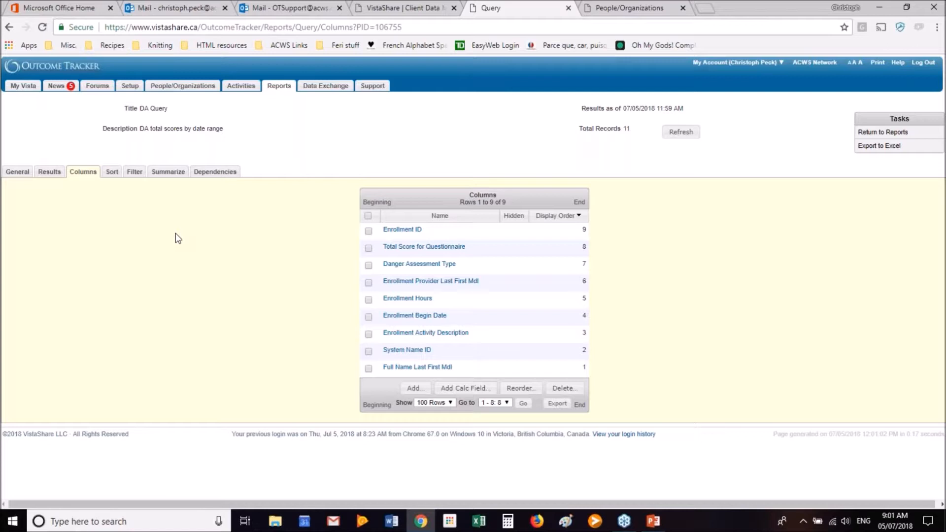
- Start a new query titled "Client born in Canada" with the description "Pulls information for whether client was born in canada for the DA query"
click(284, 93)
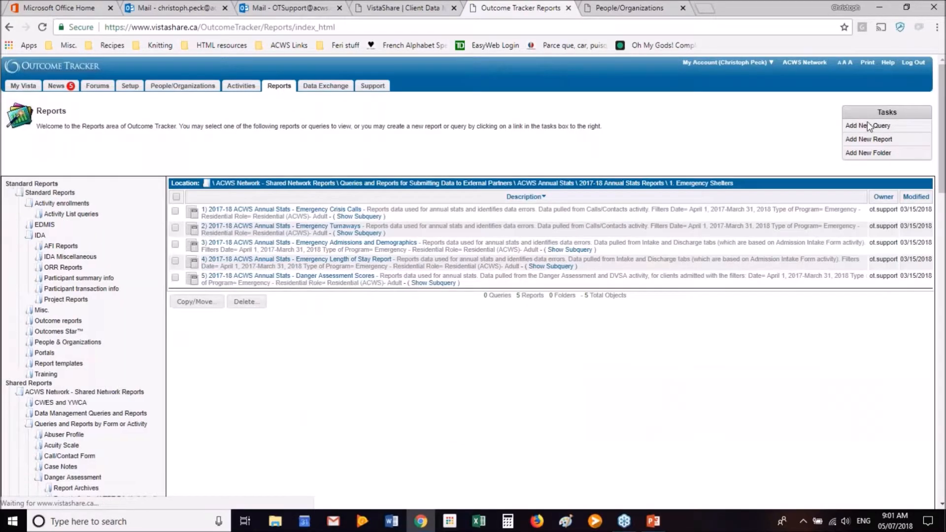
click(869, 127)
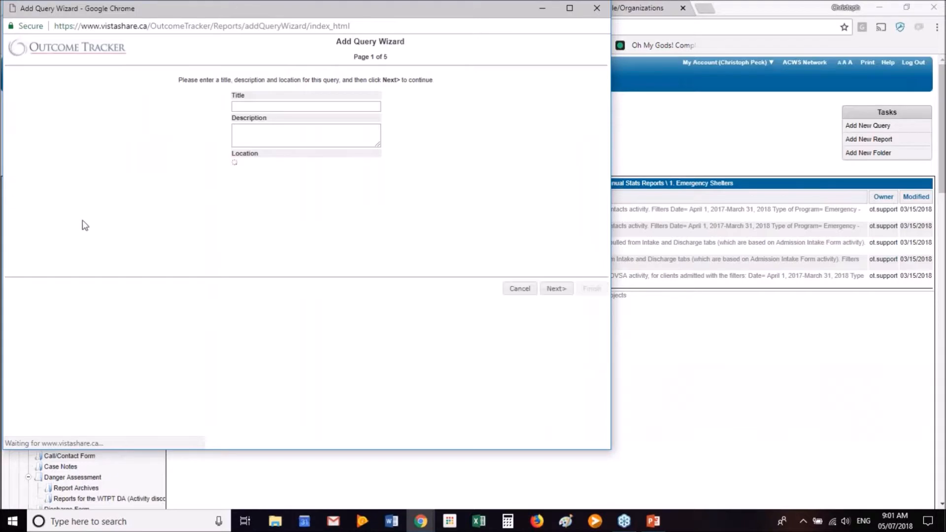
click(298, 109)
text(V)
key(BackSpace)
text(Client born in Canada)
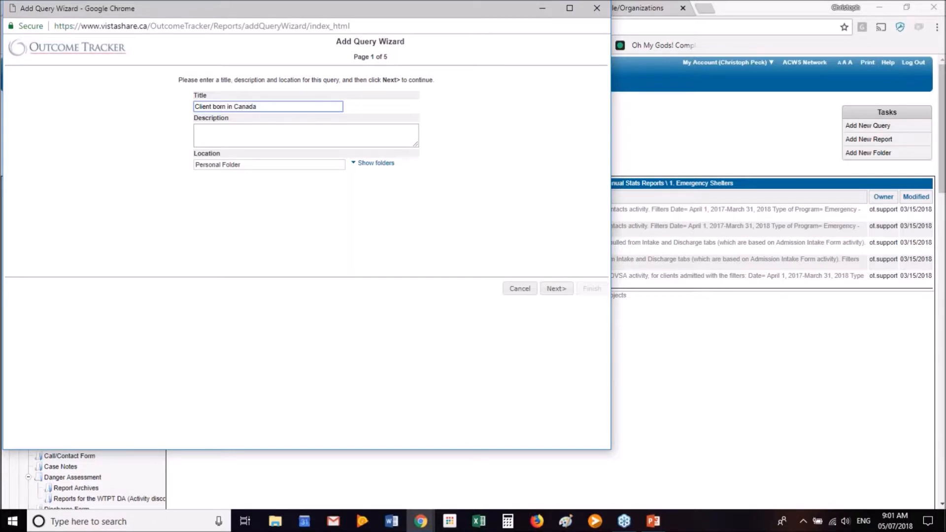
click(294, 132)
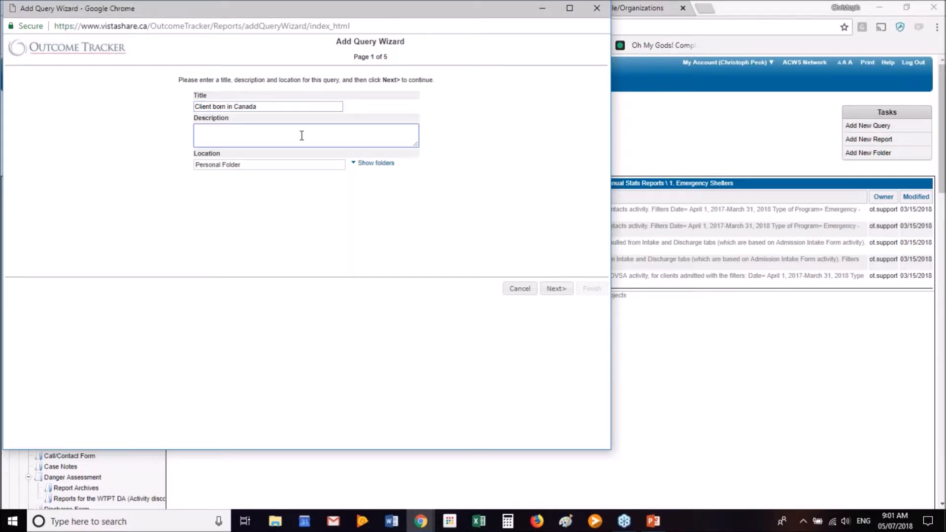
text(Pulls information for whether client was born in  canada for the DA query)
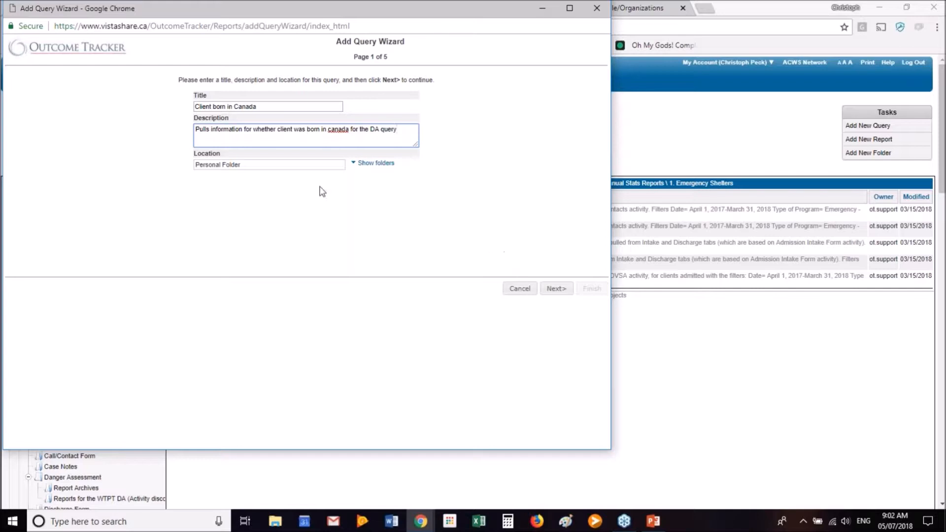
click(556, 288)
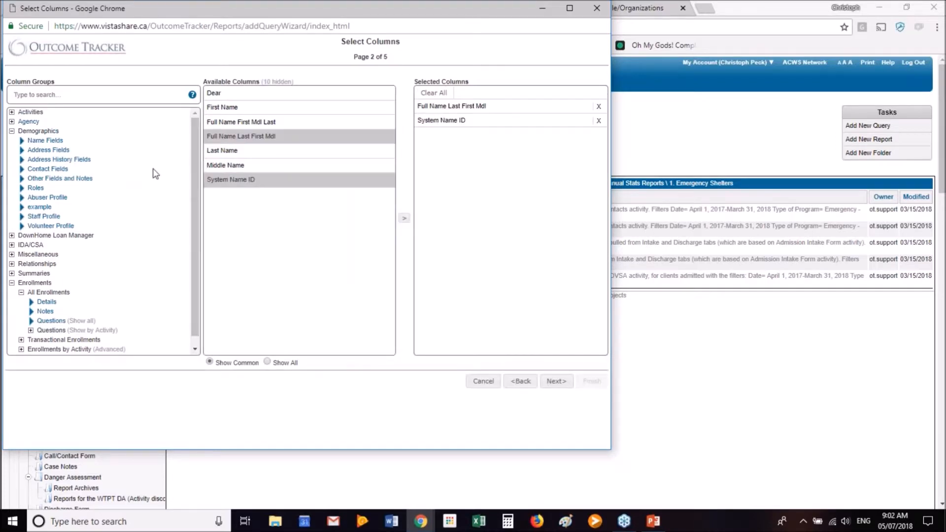
- Add Enrollment Activity Description from the All Enrollments details to the query's selected columns
scroll(194, 170, down, 1)
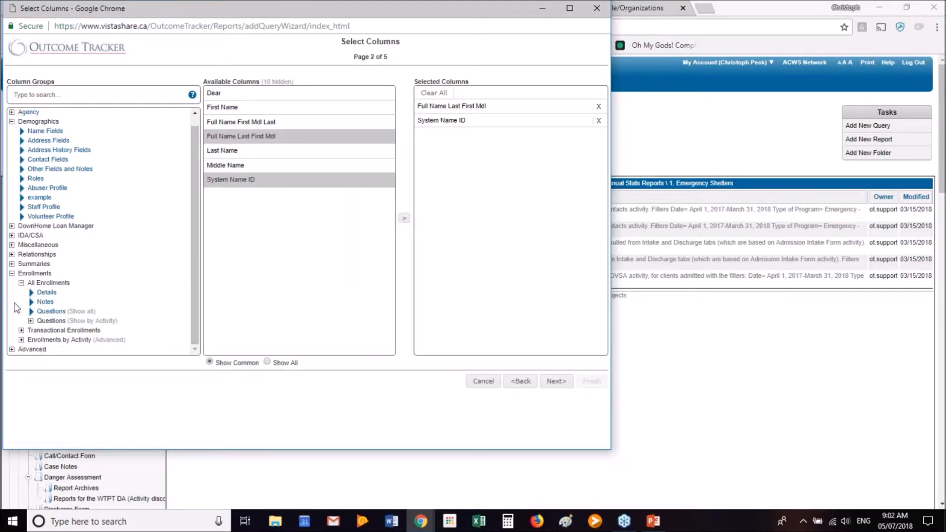
click(48, 292)
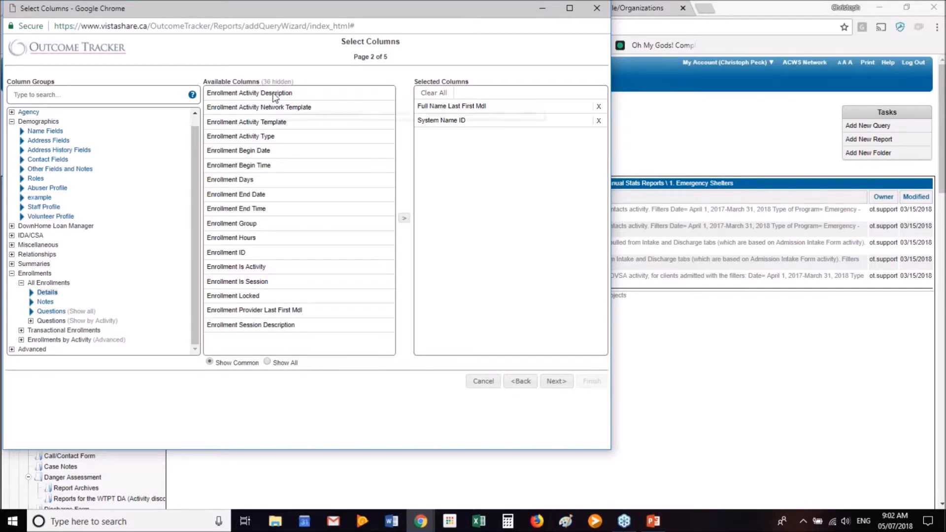
click(275, 94)
click(404, 218)
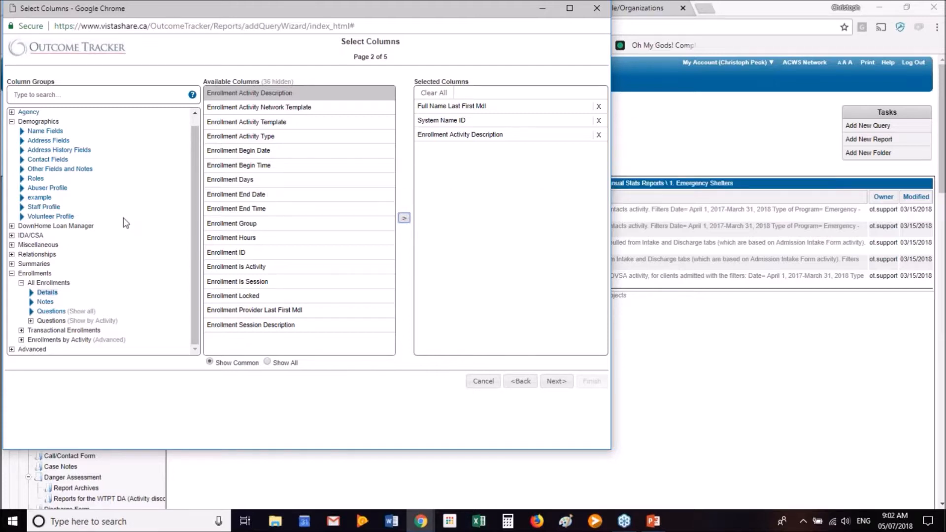
- Add the Admission Date column from the Admission Intake Form's activity questions under the repeatable activities
click(53, 322)
click(70, 246)
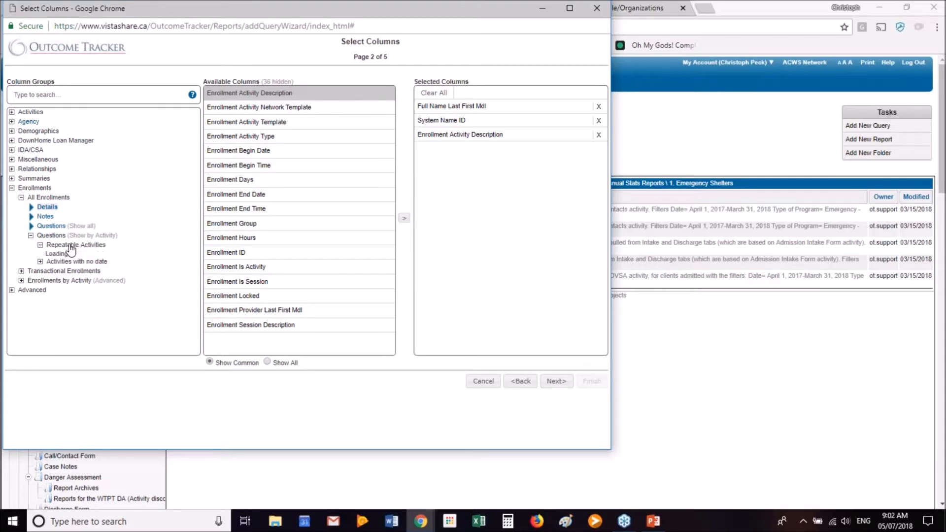
scroll(101, 227, down, 1)
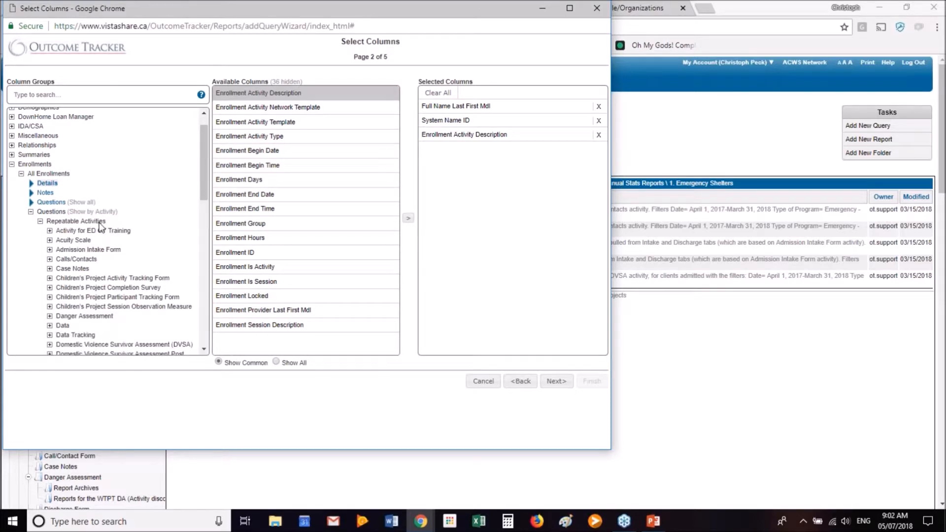
scroll(101, 227, down, 2)
click(80, 203)
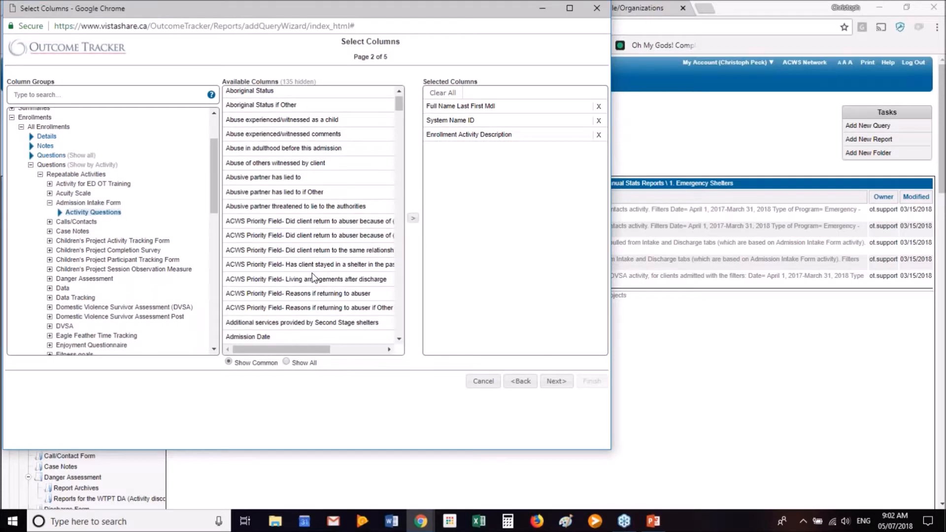
scroll(312, 277, down, 1)
click(241, 302)
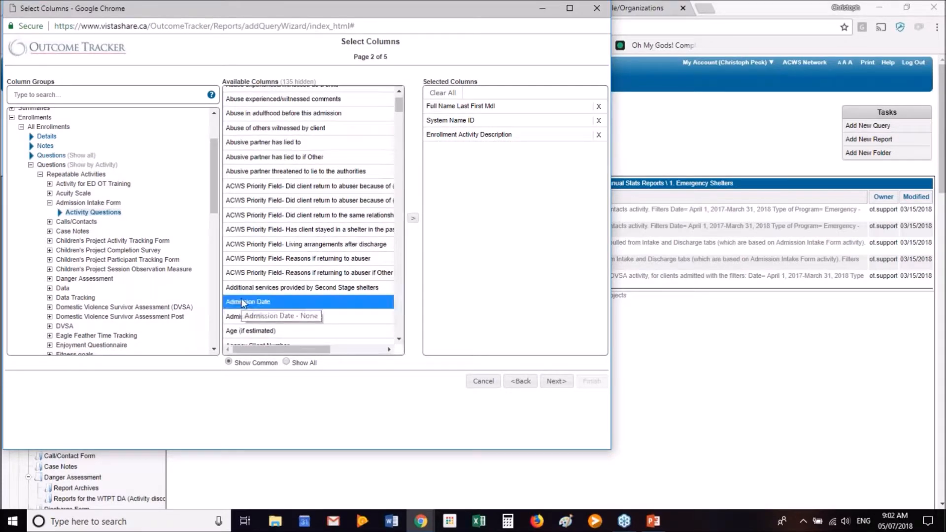
click(413, 218)
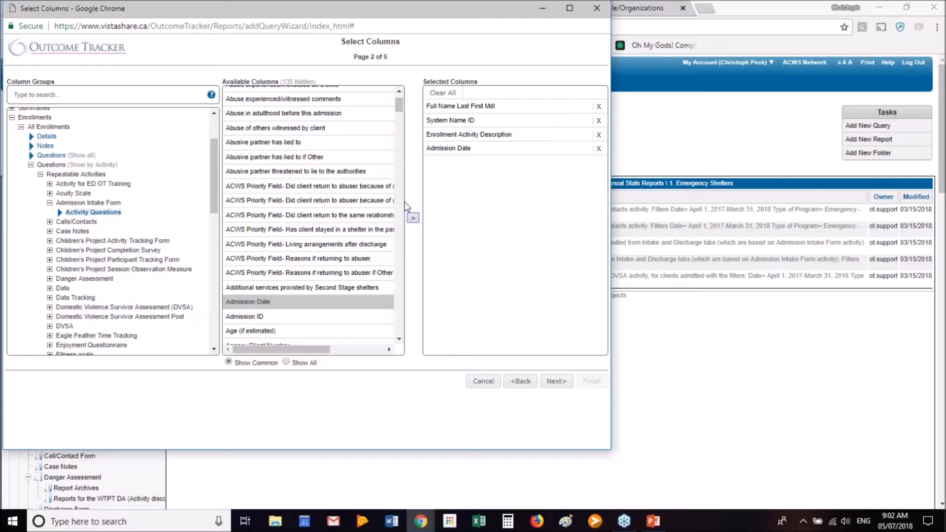
- Add the column "Provincial Reporting Requirement- If client is not Aboriginal, was client born in Canada?" and continue to the record sort order
scroll(286, 206, down, 3)
scroll(287, 206, down, 13)
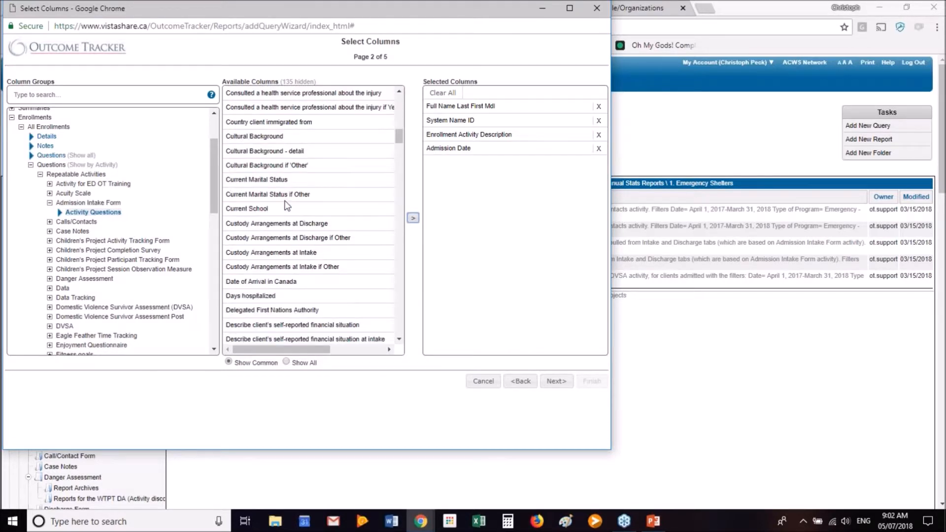
scroll(287, 206, down, 20)
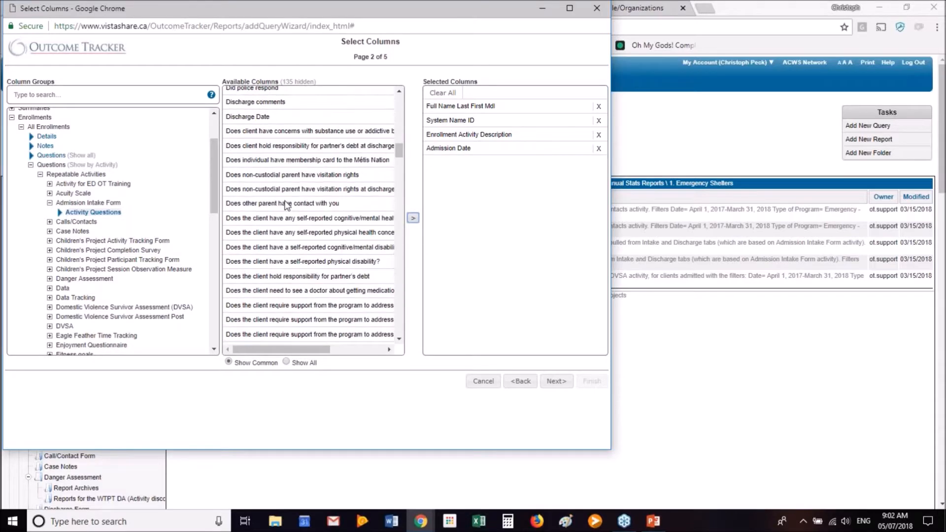
scroll(286, 203, down, 15)
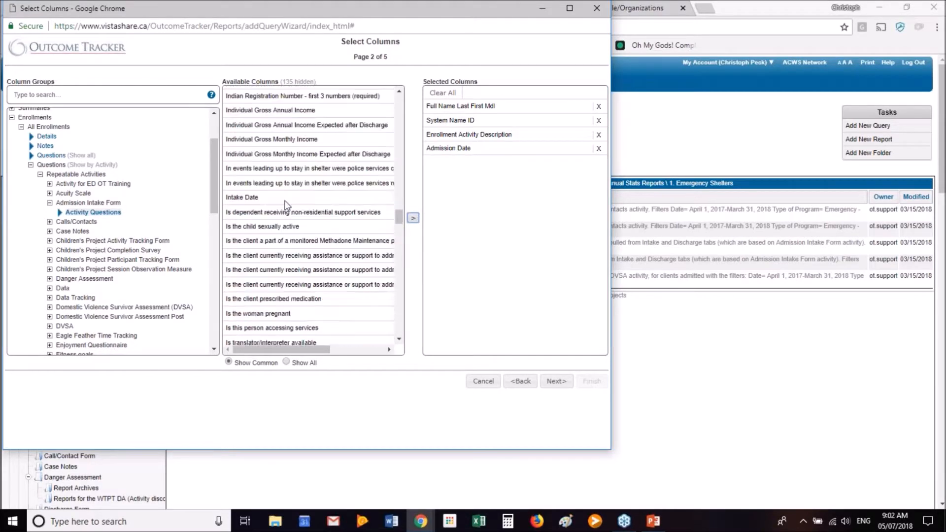
scroll(286, 197, down, 10)
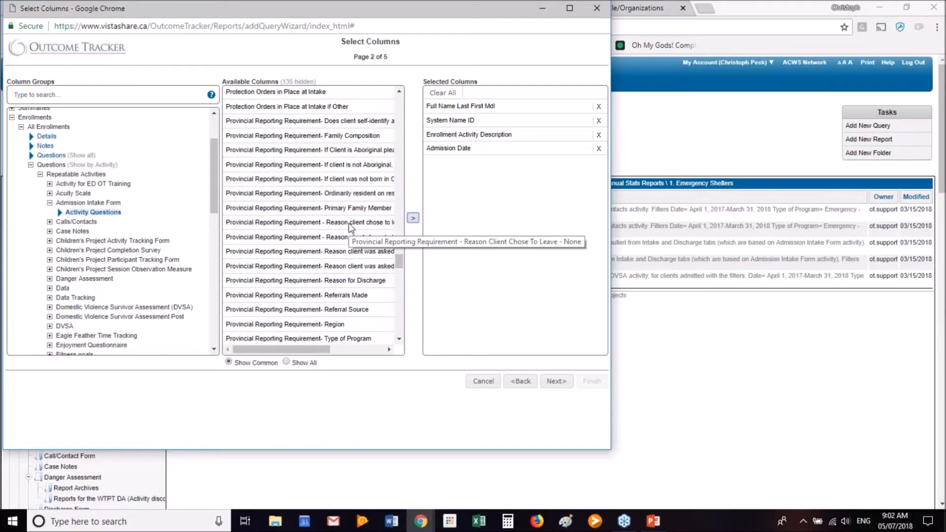
click(354, 165)
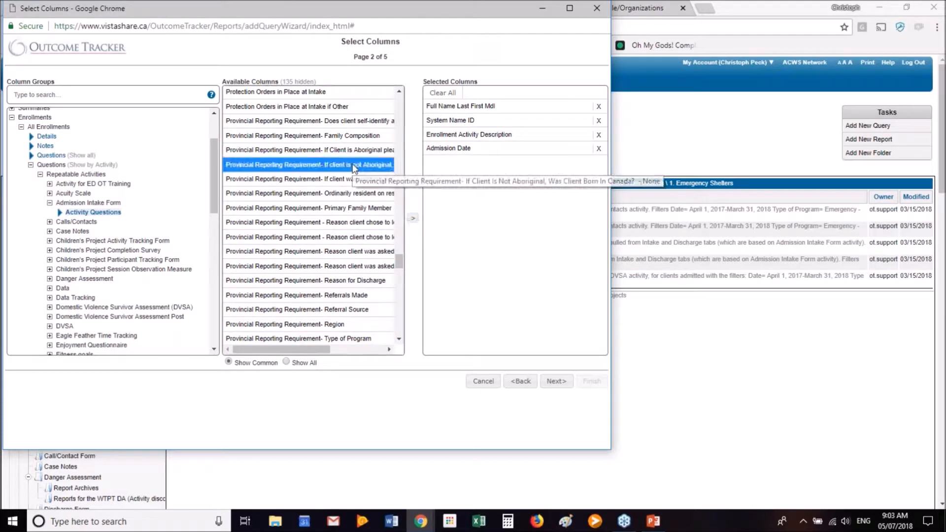
click(413, 217)
click(556, 381)
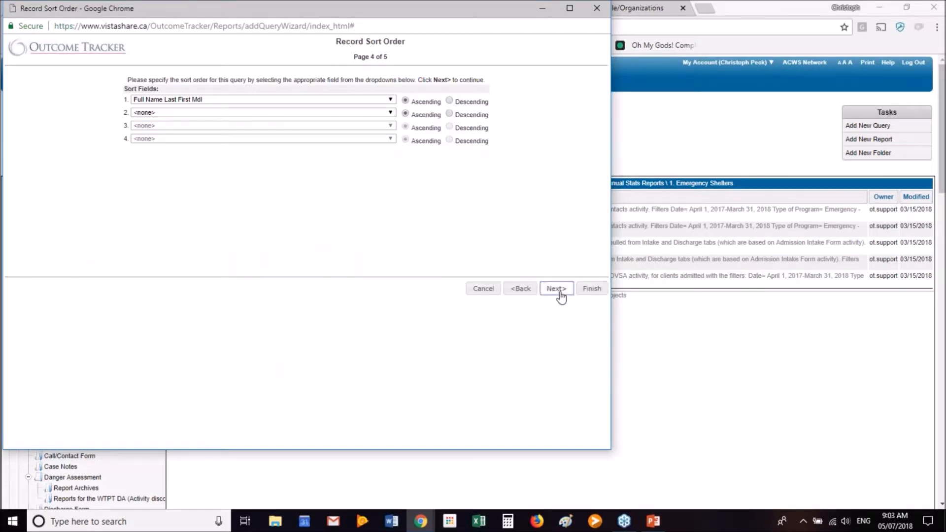
- Filter the new query to Enrollment Activity Description equals Admission Intake Form and finish creating the query
click(559, 290)
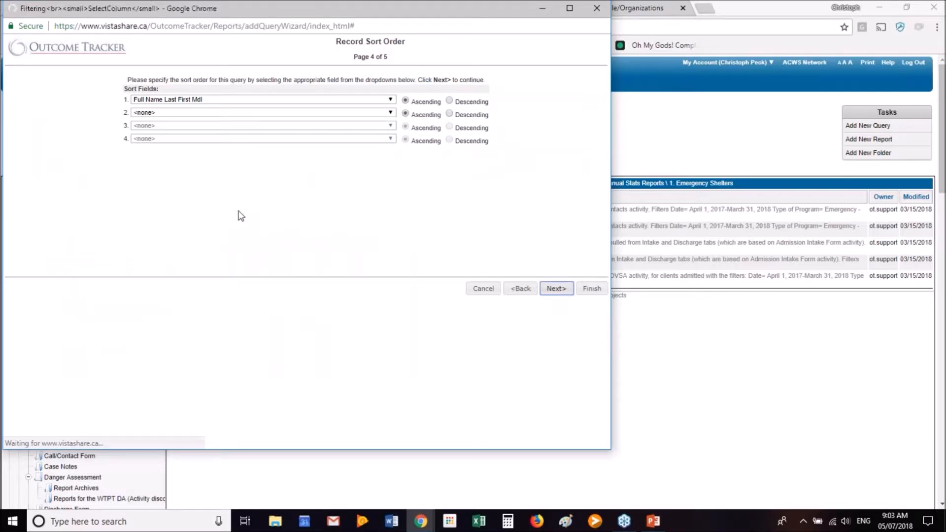
click(213, 163)
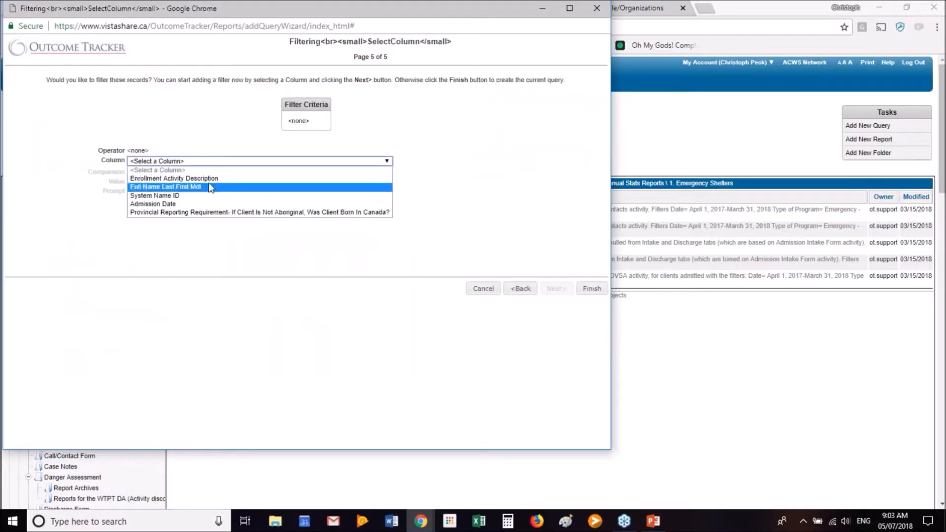
click(212, 183)
click(173, 172)
click(164, 192)
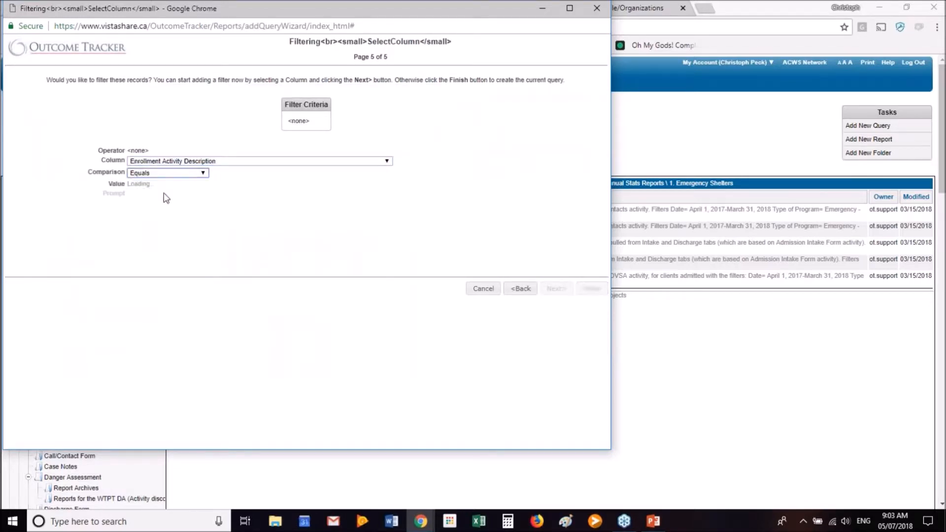
click(162, 187)
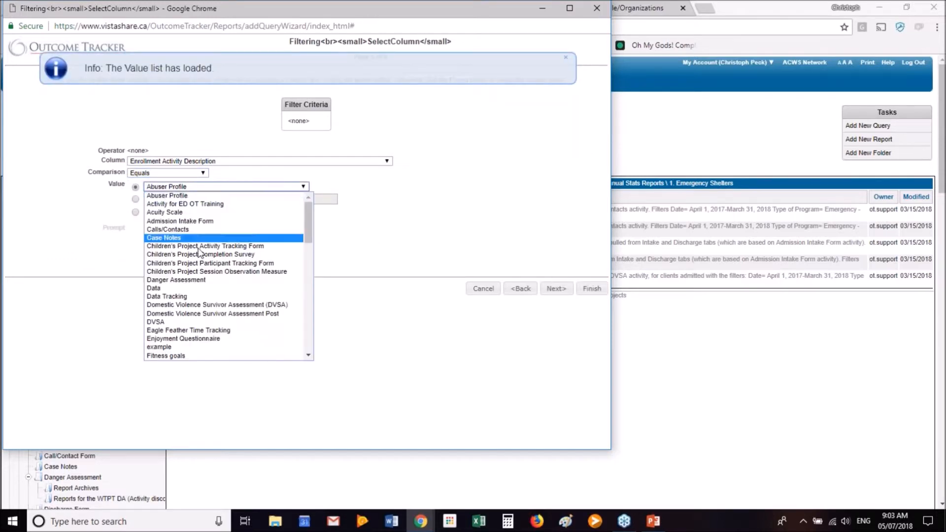
scroll(200, 252, down, 3)
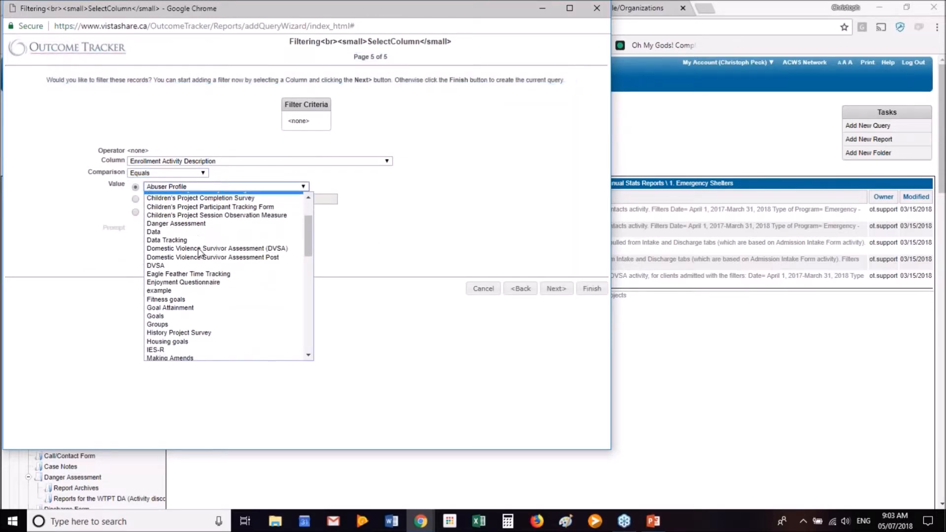
scroll(194, 220, up, 3)
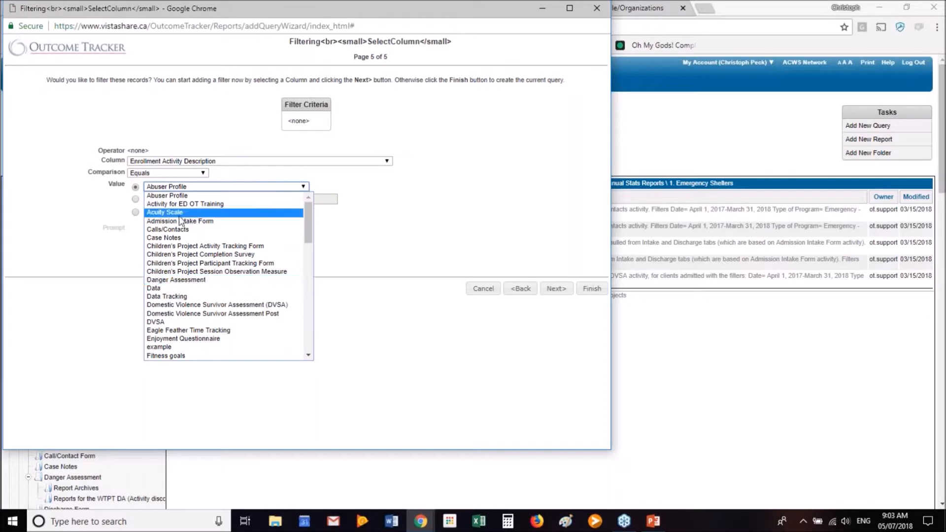
click(174, 214)
click(559, 290)
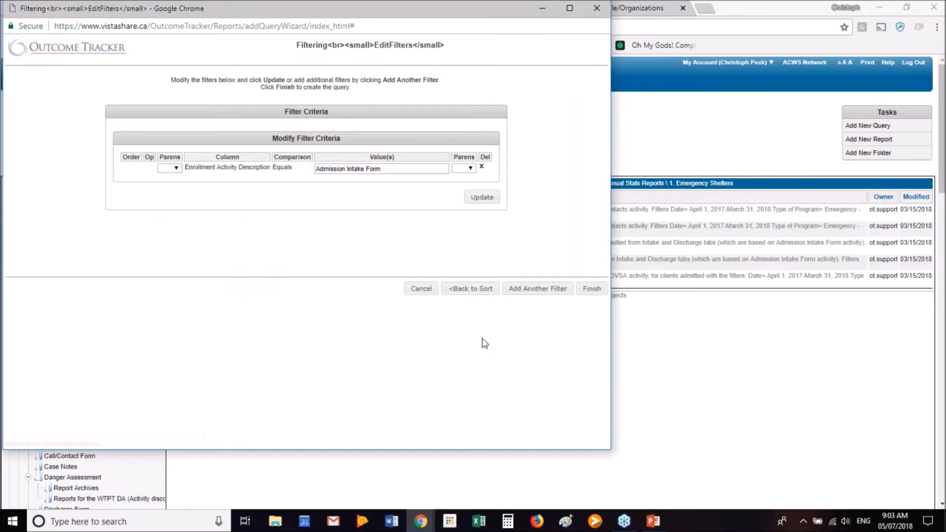
click(591, 289)
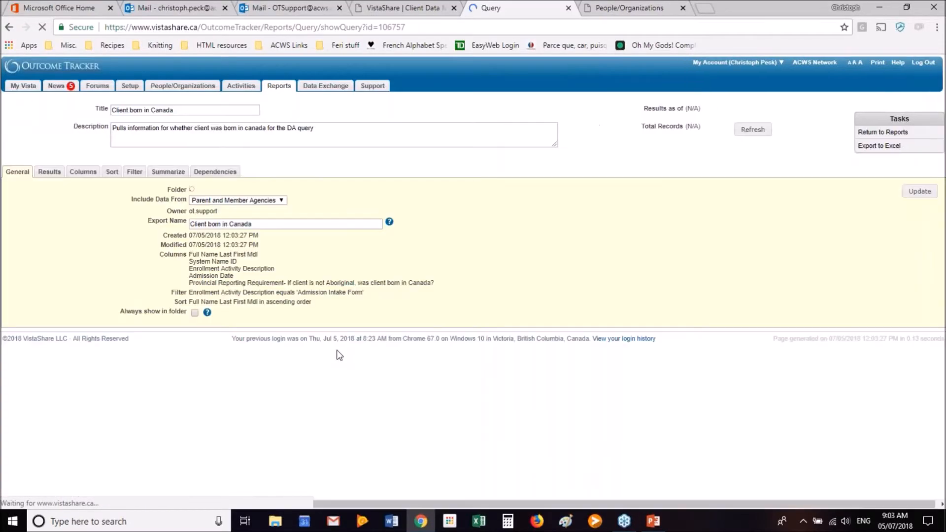
- Set the Client born in Canada query to include data from Parent Agency only and save the update
click(279, 85)
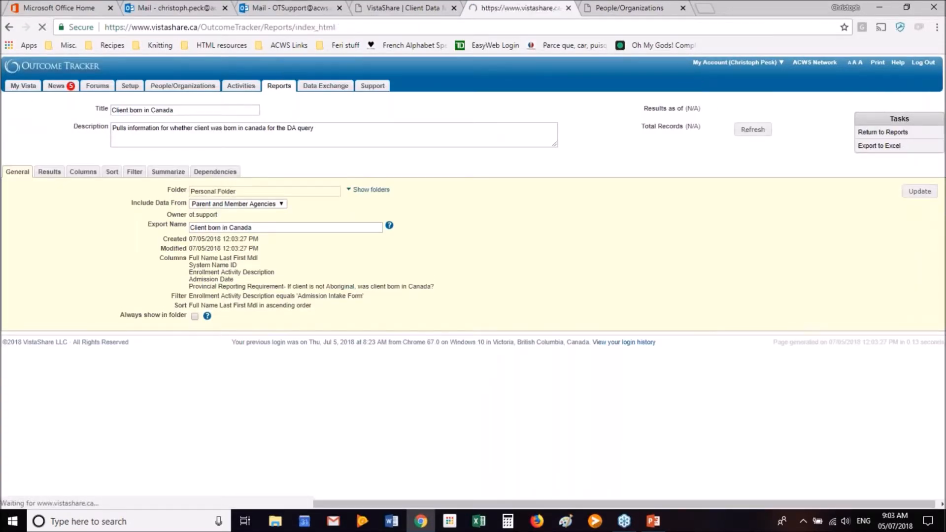
click(7, 28)
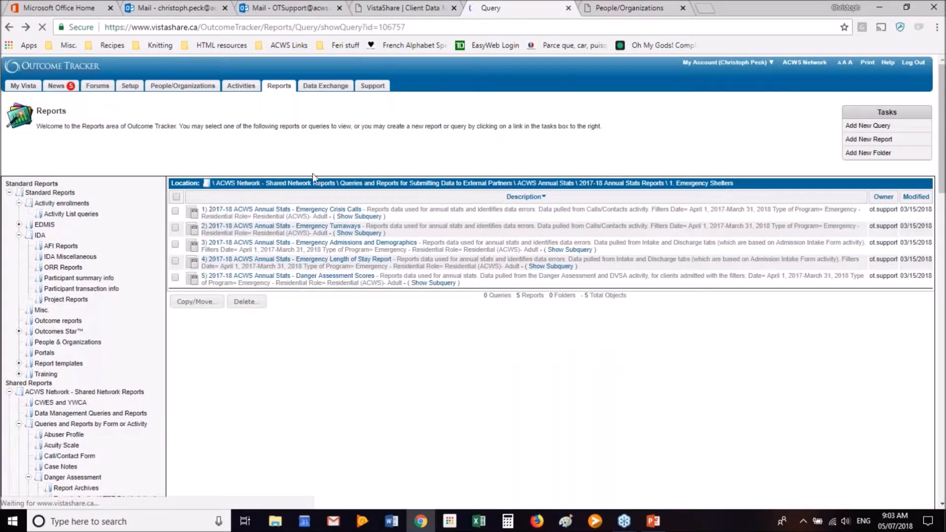
click(228, 204)
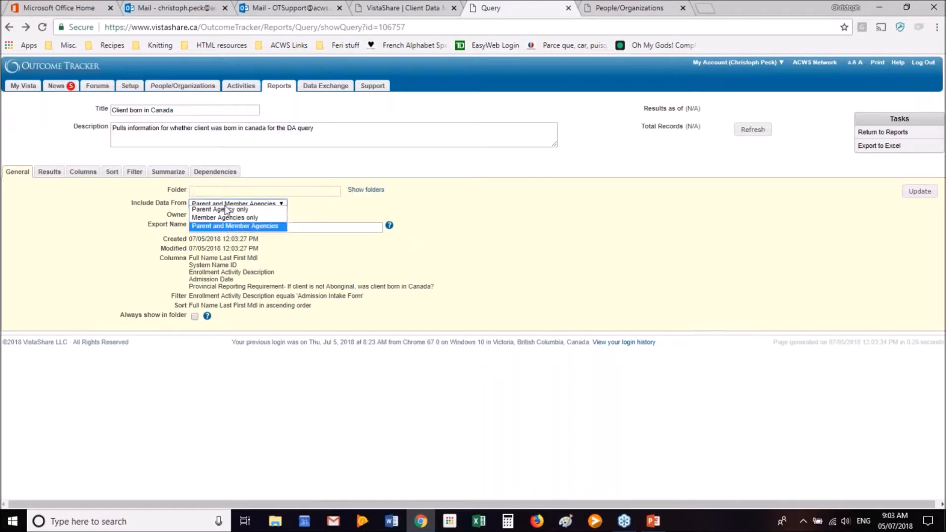
click(229, 212)
click(919, 191)
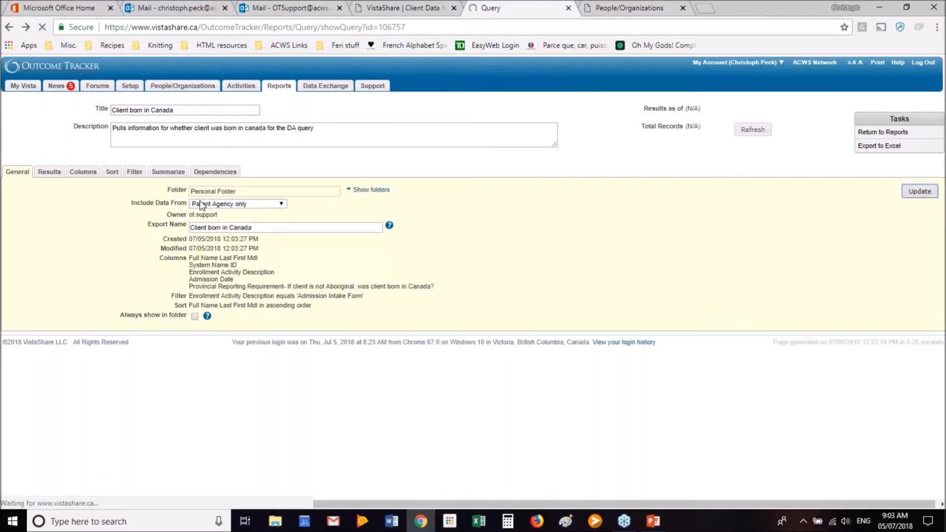
- Return to the reports list and open DA Query from the personal folder
click(281, 86)
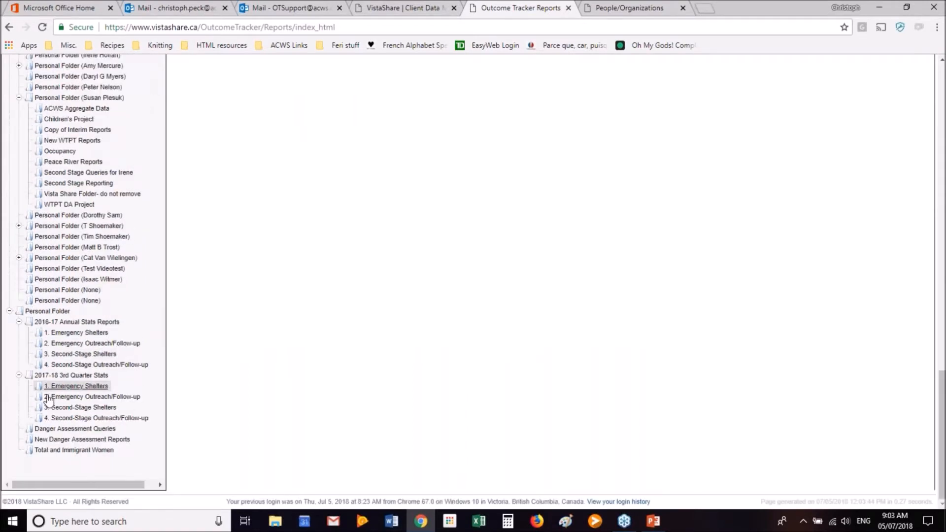
click(59, 407)
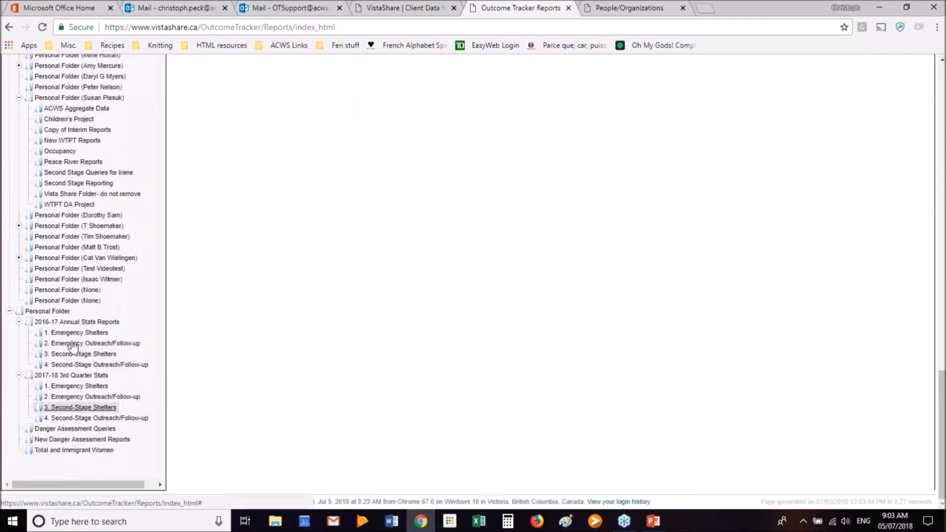
scroll(64, 318, up, 3)
scroll(333, 323, up, 4)
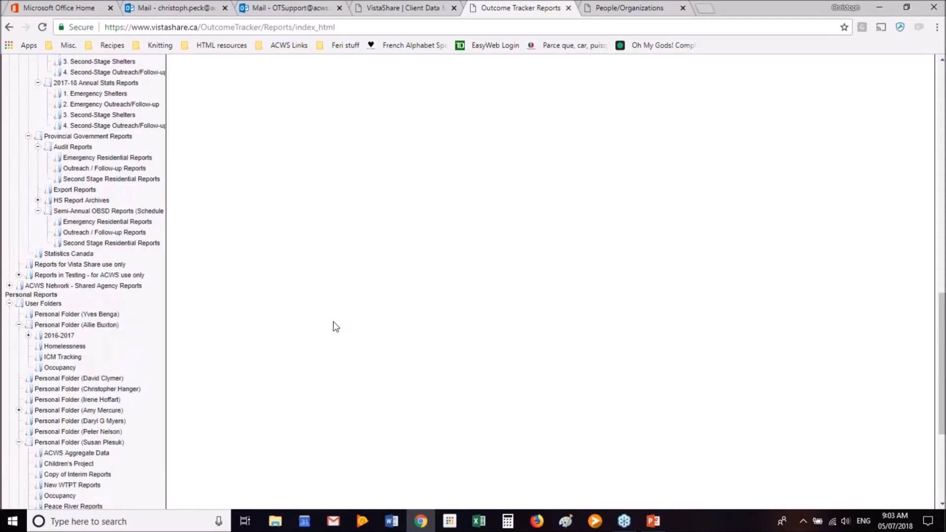
scroll(333, 321, up, 10)
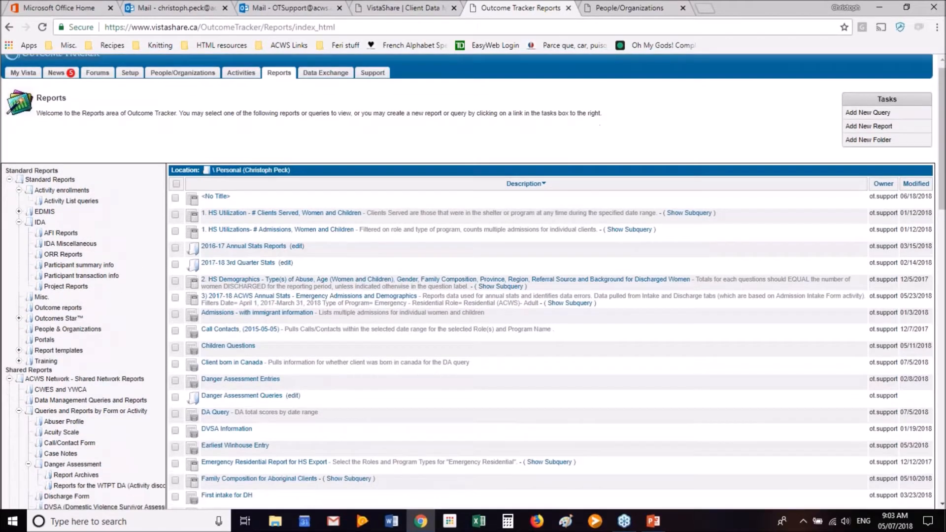
scroll(473, 281, down, 2)
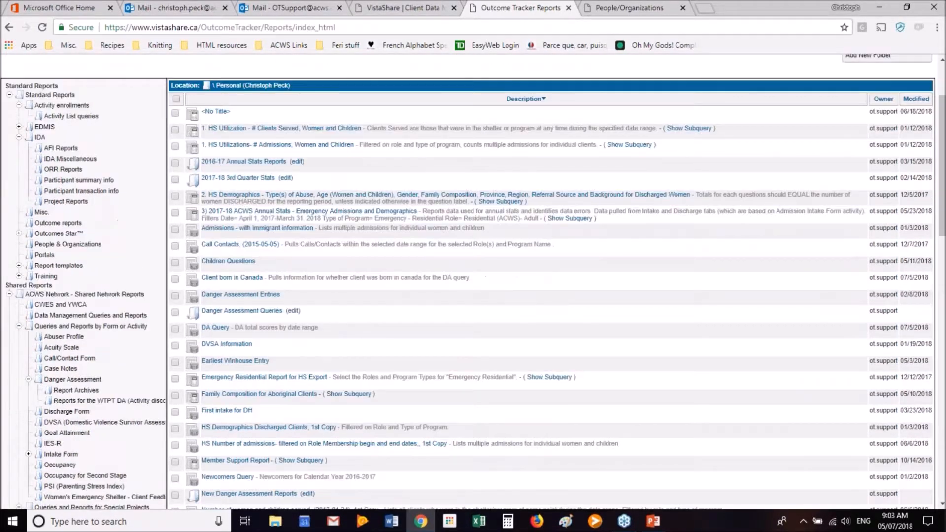
scroll(473, 281, down, 2)
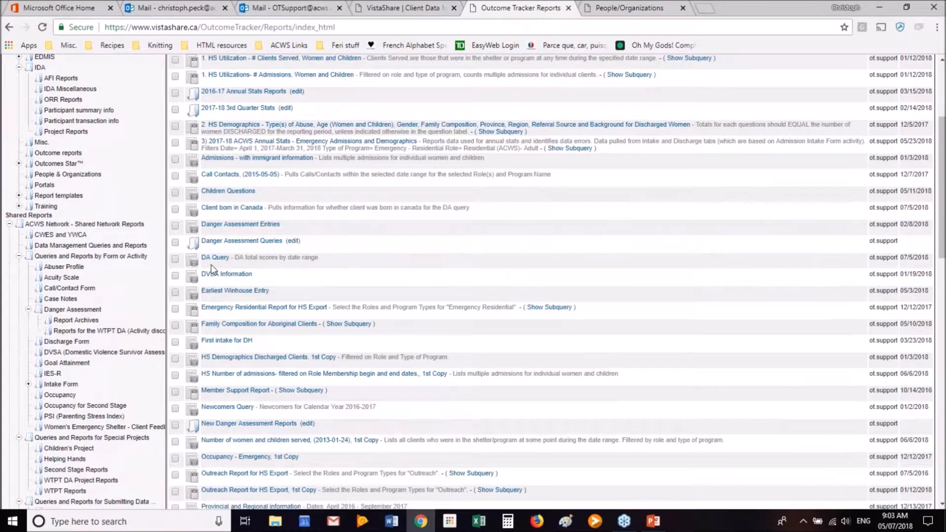
click(213, 257)
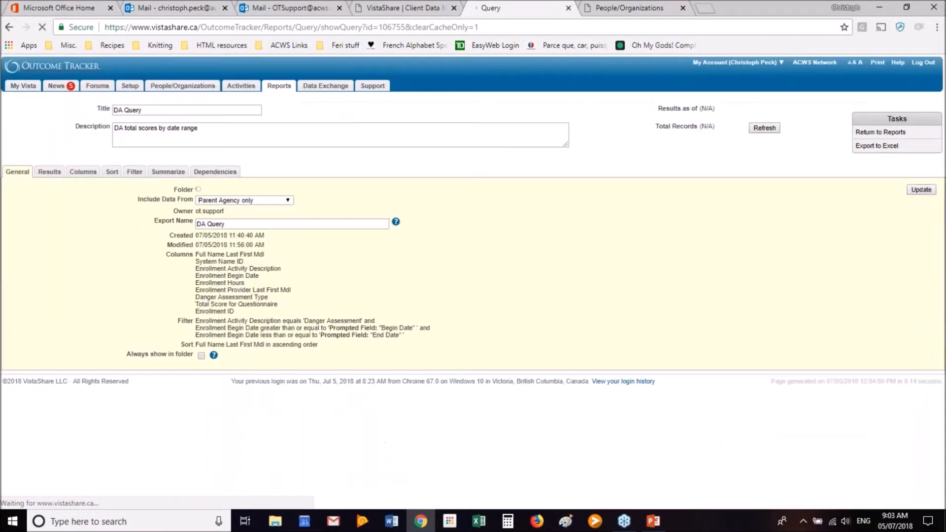
- Start adding a column to DA Query and expand the personal queries under the Advanced column group
click(82, 177)
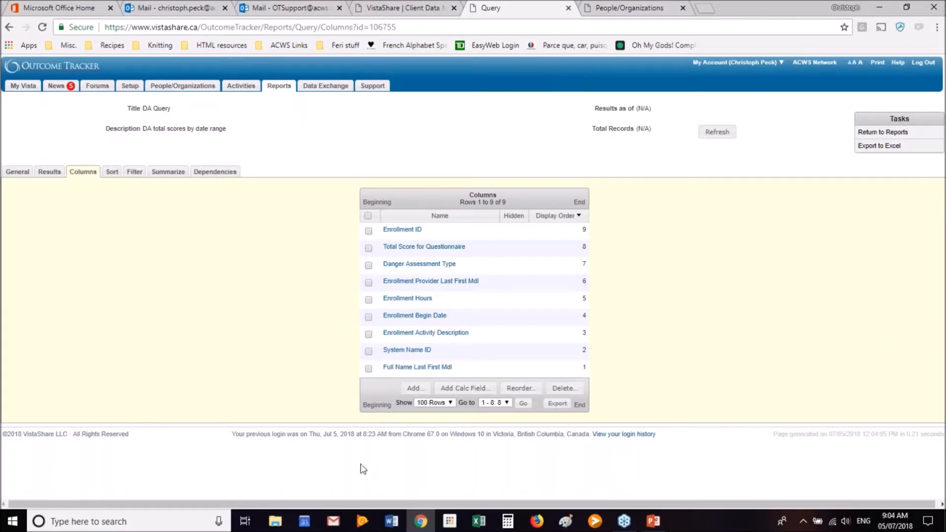
click(414, 388)
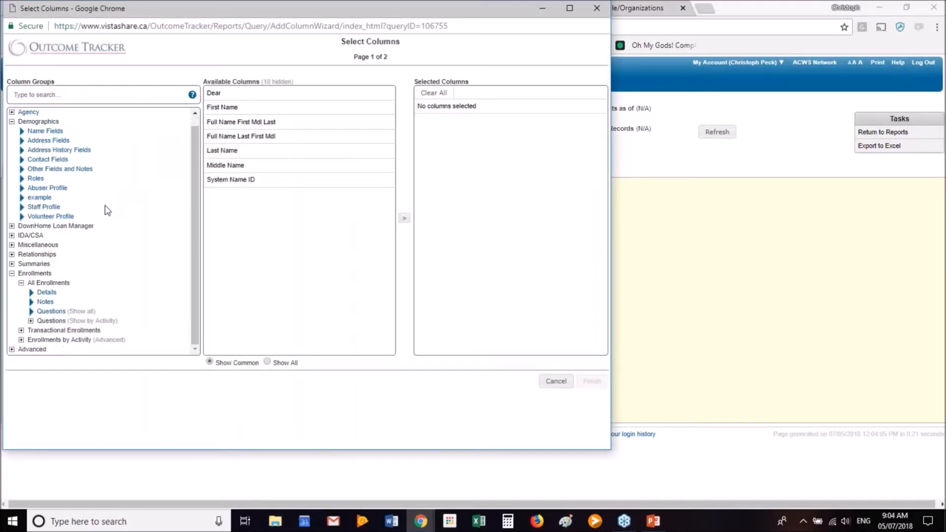
click(12, 273)
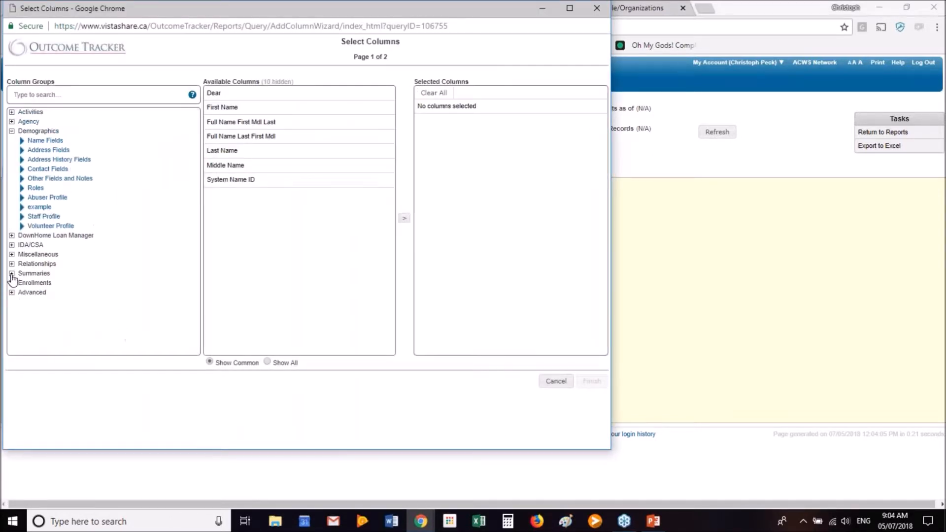
click(33, 292)
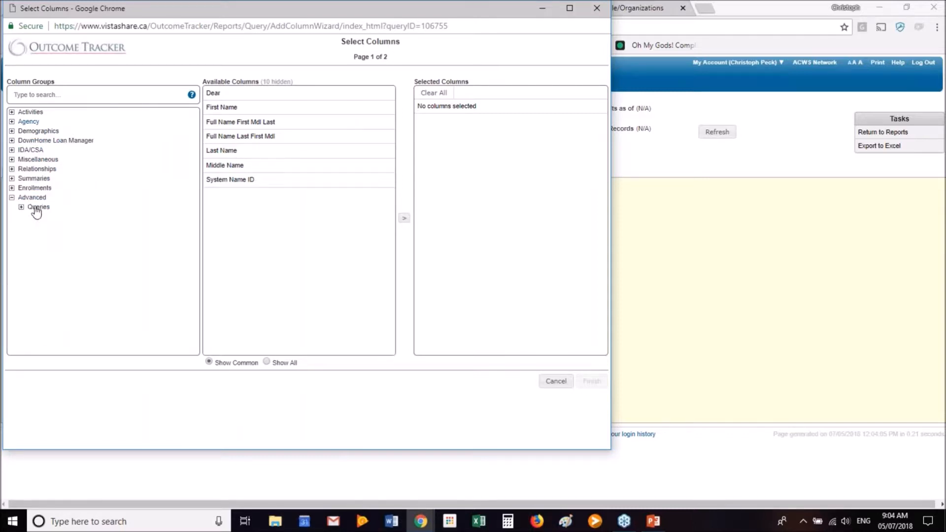
click(36, 208)
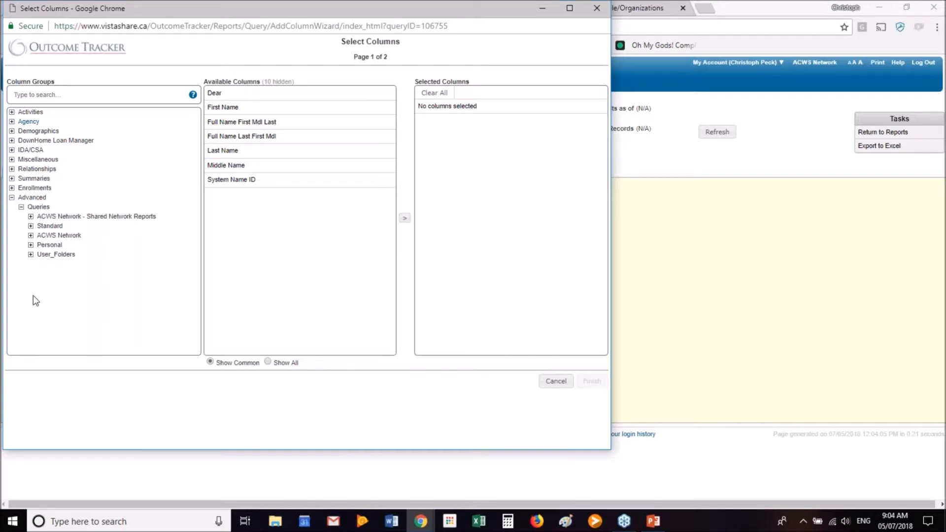
click(47, 245)
- Select the Provincial Reporting Requirement column on whether a non-Aboriginal client was born in Canada from the Client born in Canada query
scroll(97, 319, down, 5)
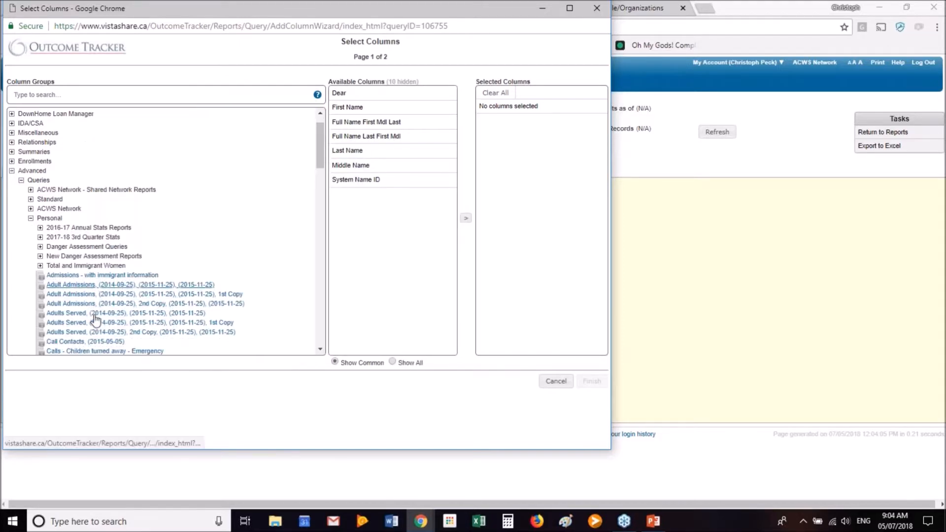
scroll(96, 319, down, 15)
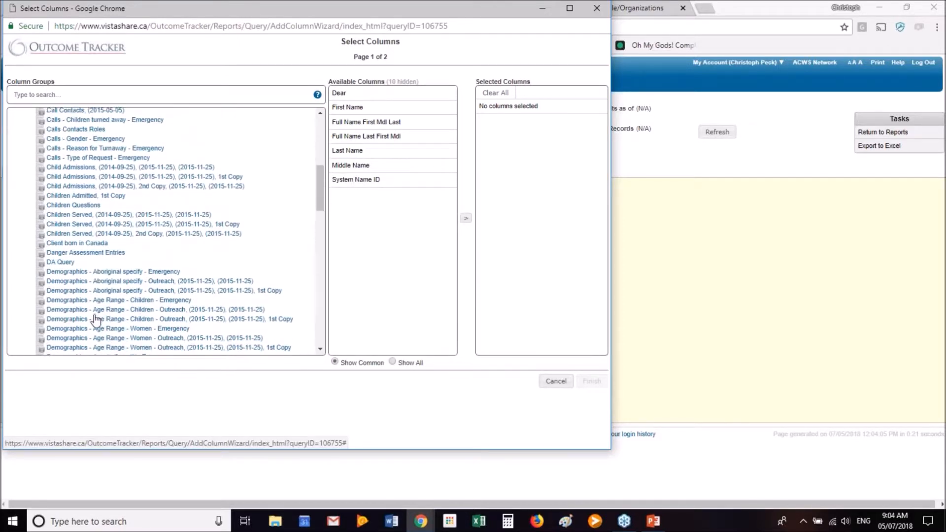
scroll(97, 321, down, 10)
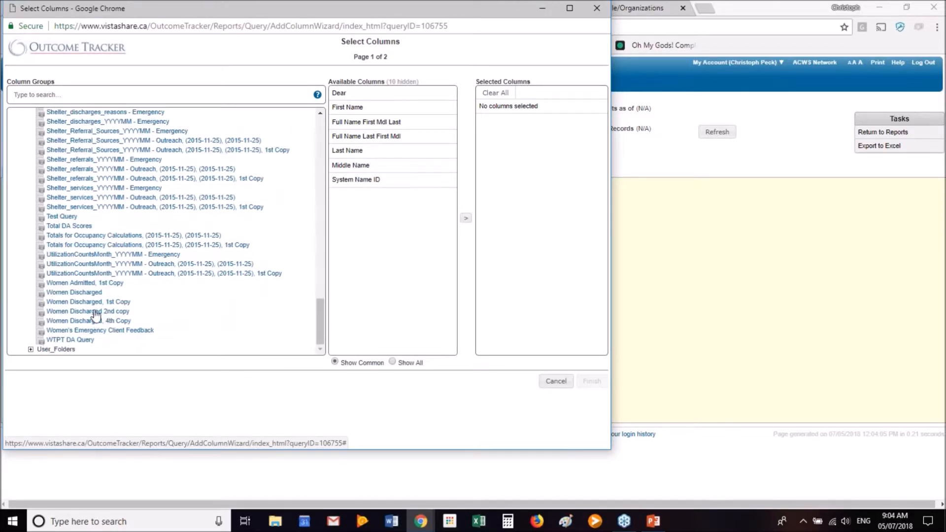
scroll(96, 316, up, 12)
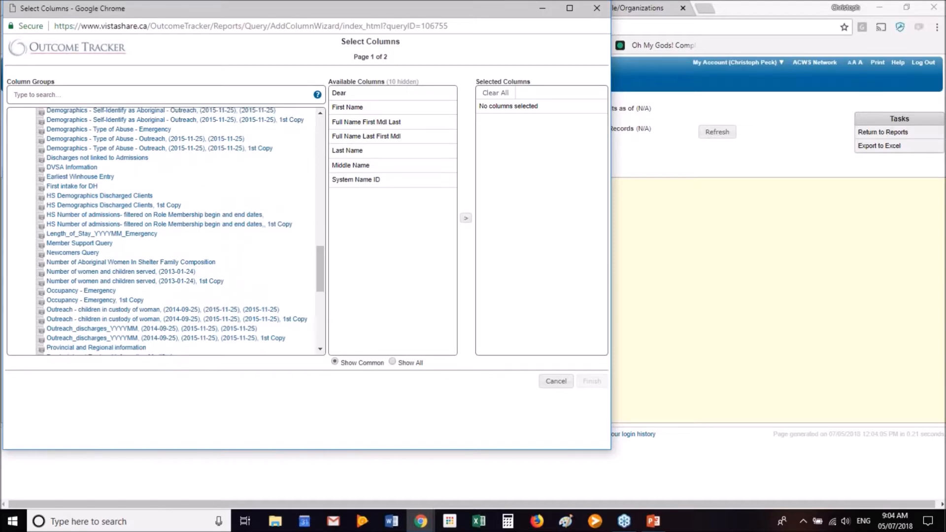
scroll(96, 315, up, 12)
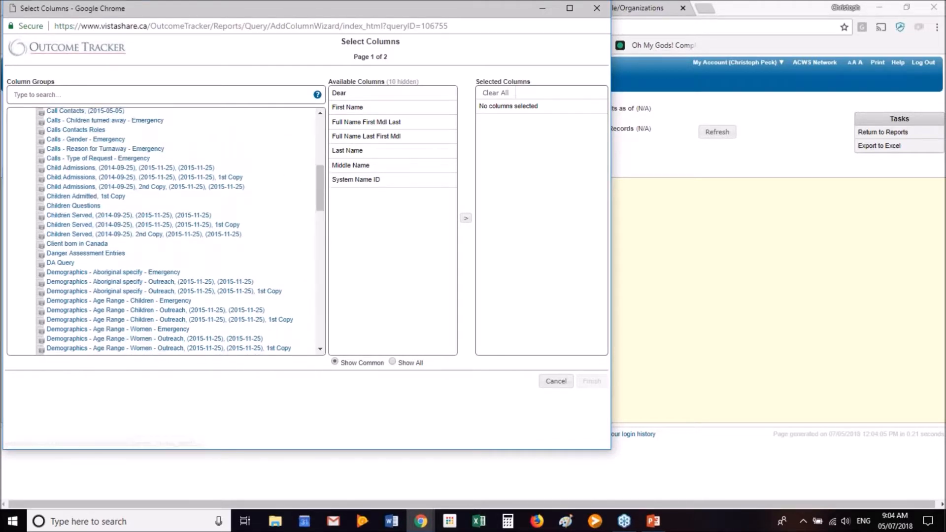
scroll(96, 315, up, 5)
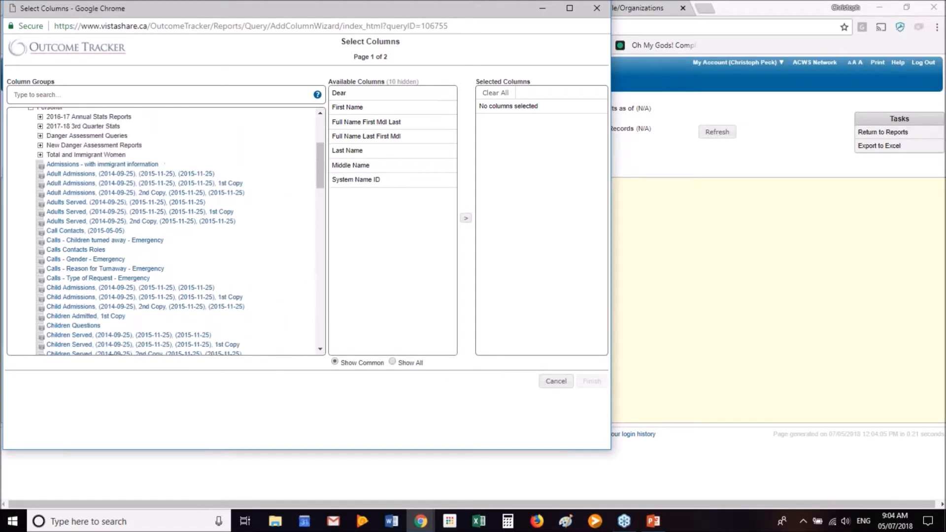
scroll(96, 315, down, 5)
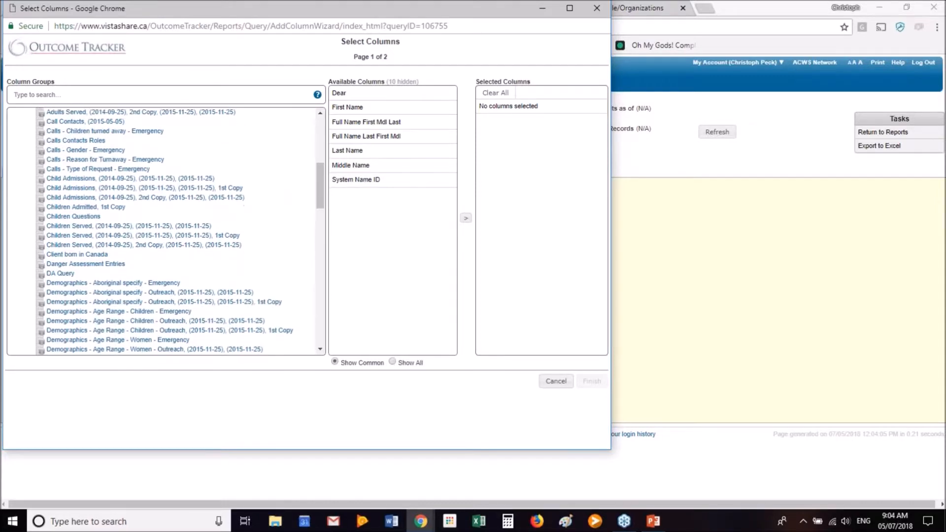
click(82, 250)
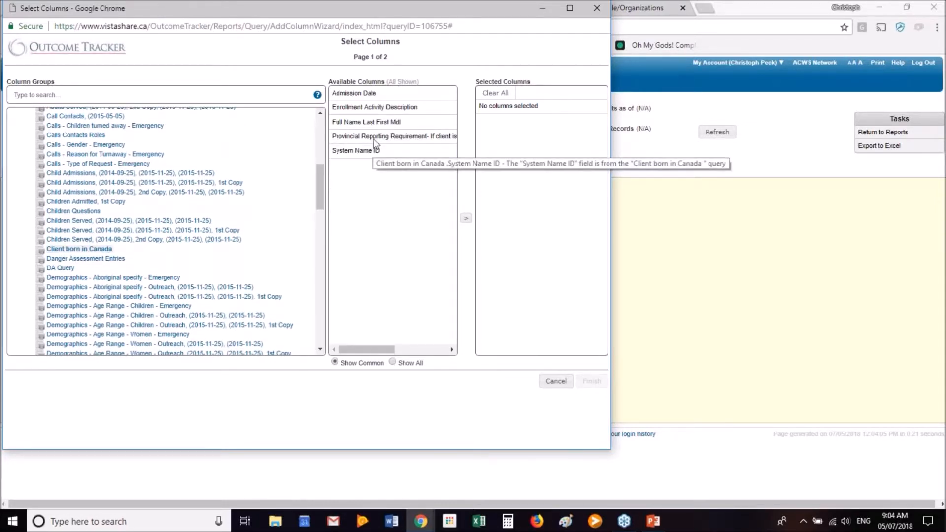
click(415, 137)
click(466, 219)
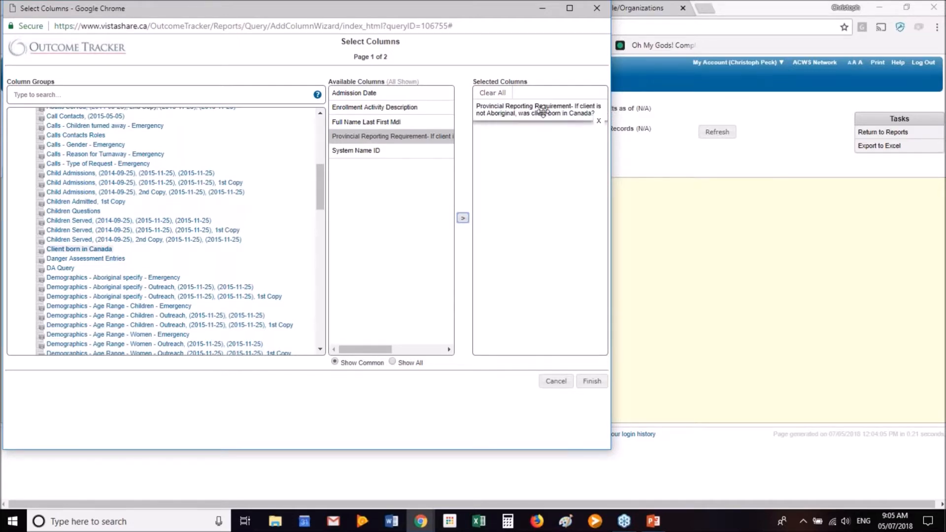
- Join DA Query to Client born in Canada on System Name ID, including records in the primary query, and view the results
click(592, 380)
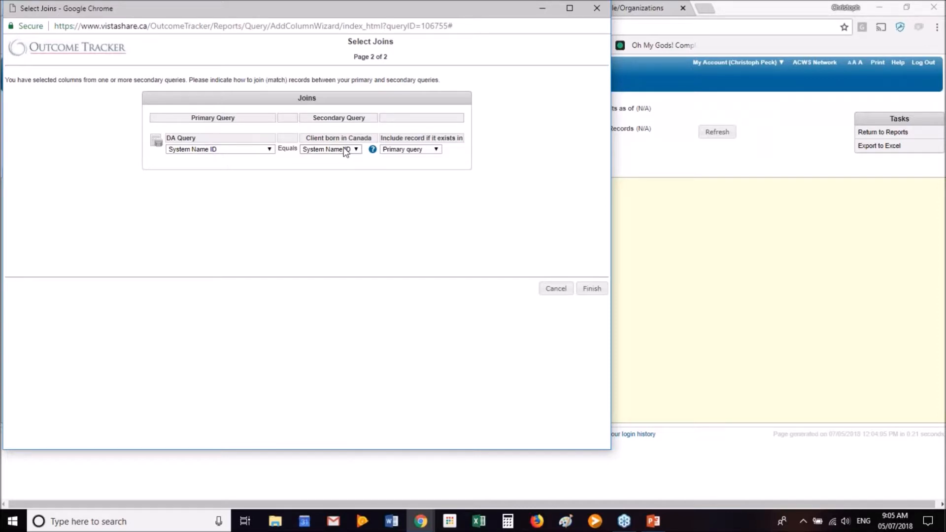
click(206, 152)
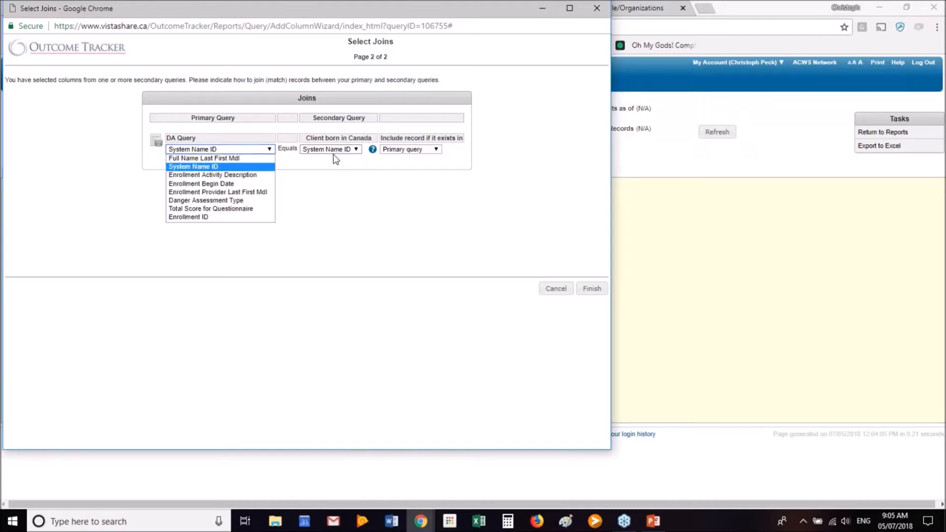
click(354, 171)
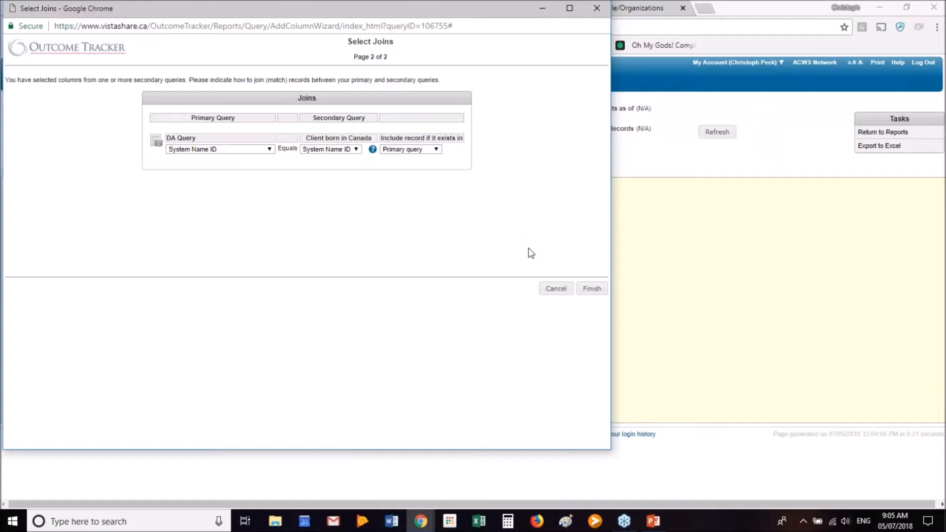
click(598, 294)
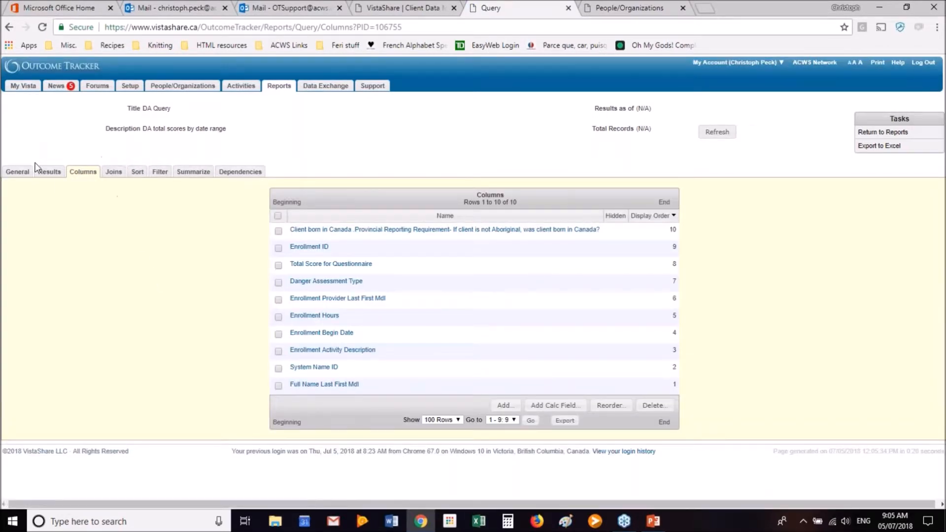
click(48, 171)
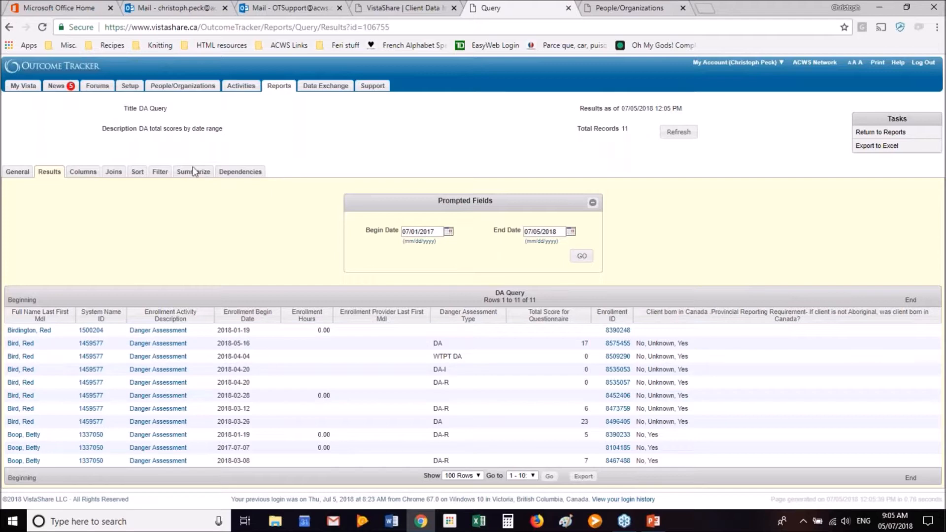
- Summarize the Client born in Canada column by Last Entered Value, save the update, and view the query results
click(177, 174)
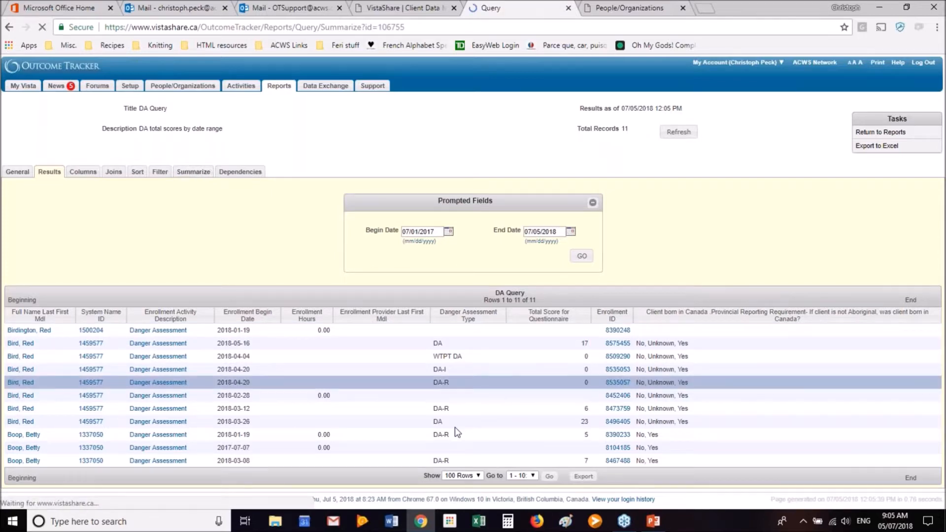
click(632, 433)
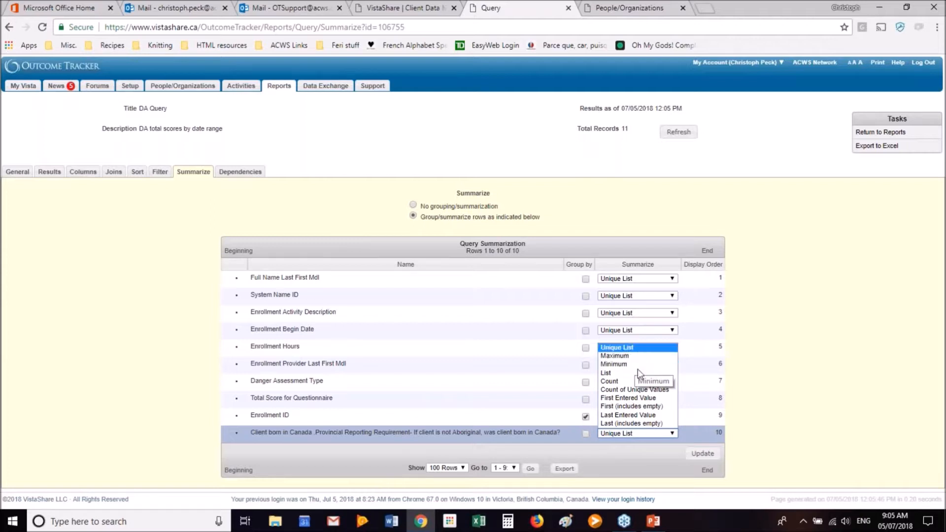
click(641, 414)
click(703, 454)
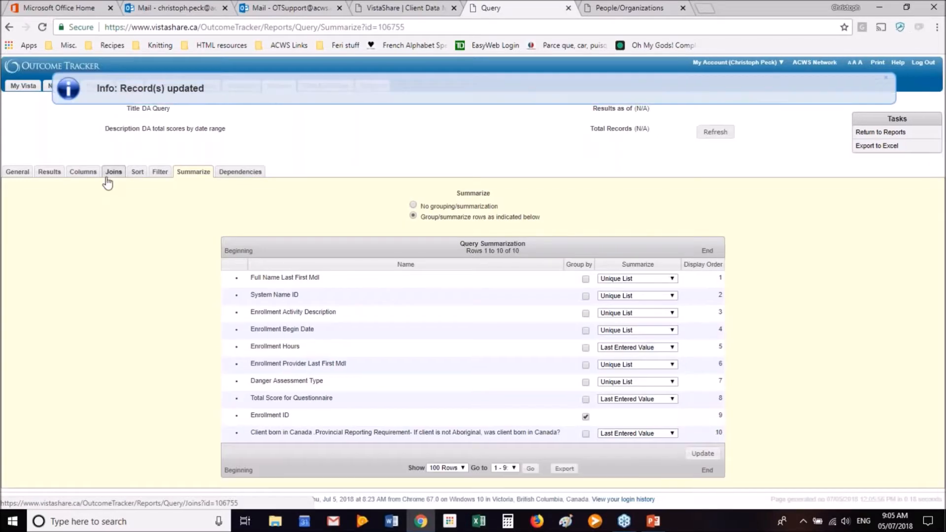
click(50, 173)
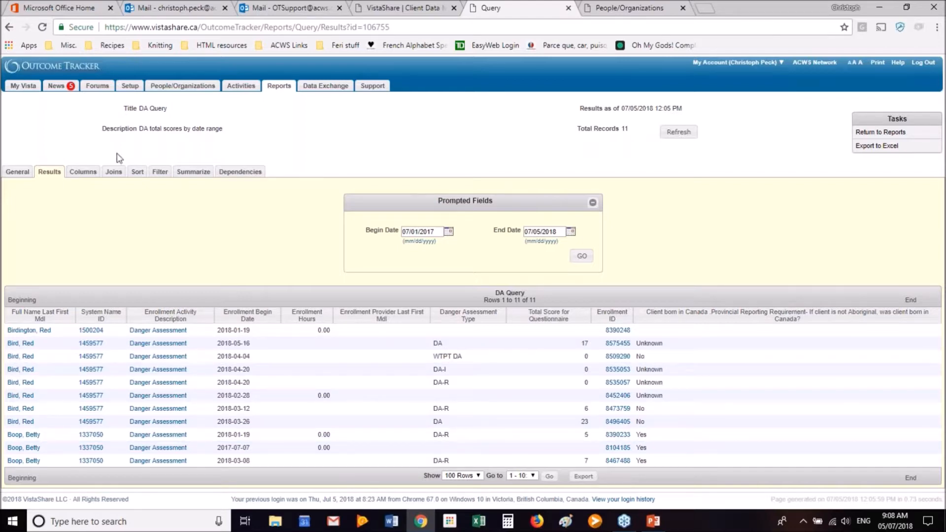
- Add a DA Query filter where the Client born in Canada column equals No, and delete that filter again
click(159, 177)
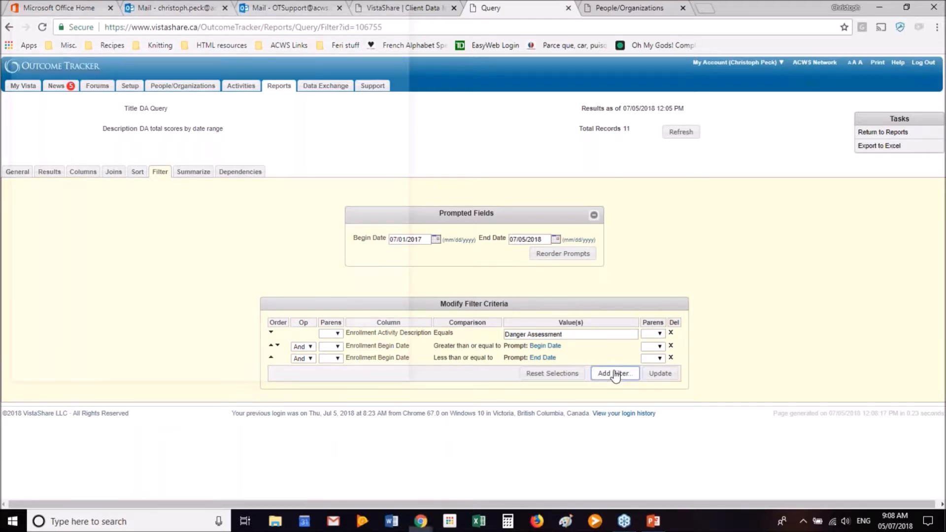
click(615, 375)
click(117, 96)
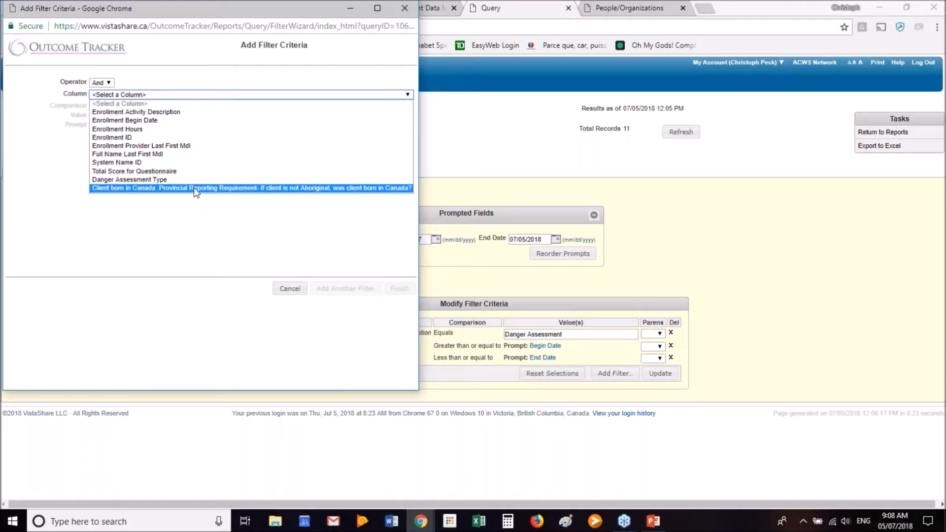
click(194, 187)
click(120, 107)
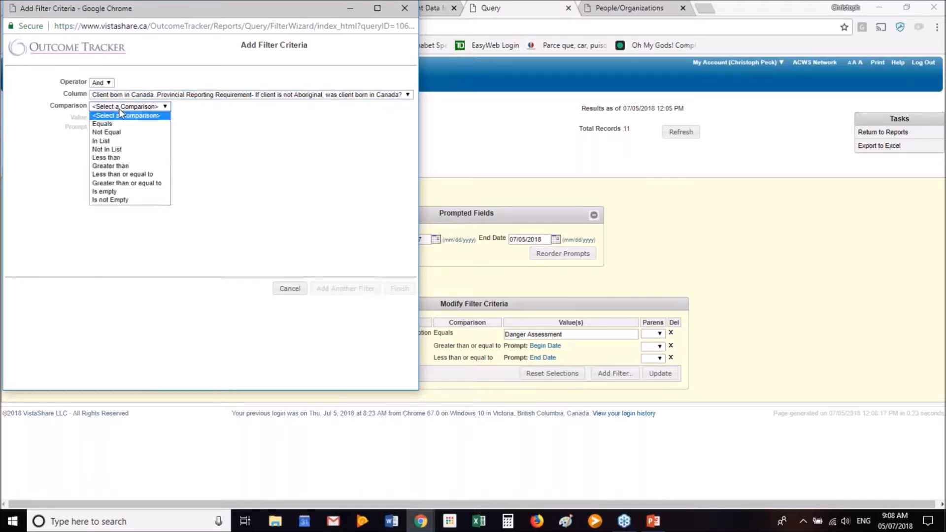
click(114, 123)
click(114, 121)
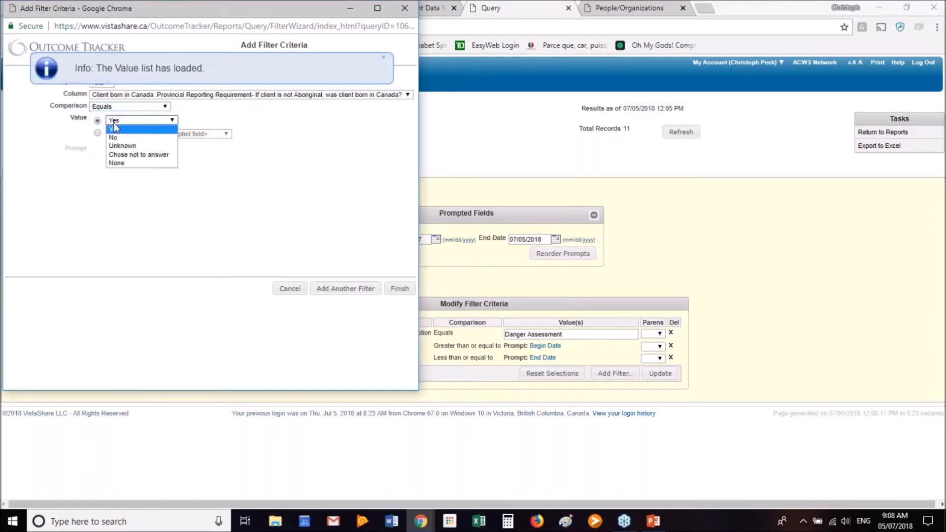
key(Down)
key(Return)
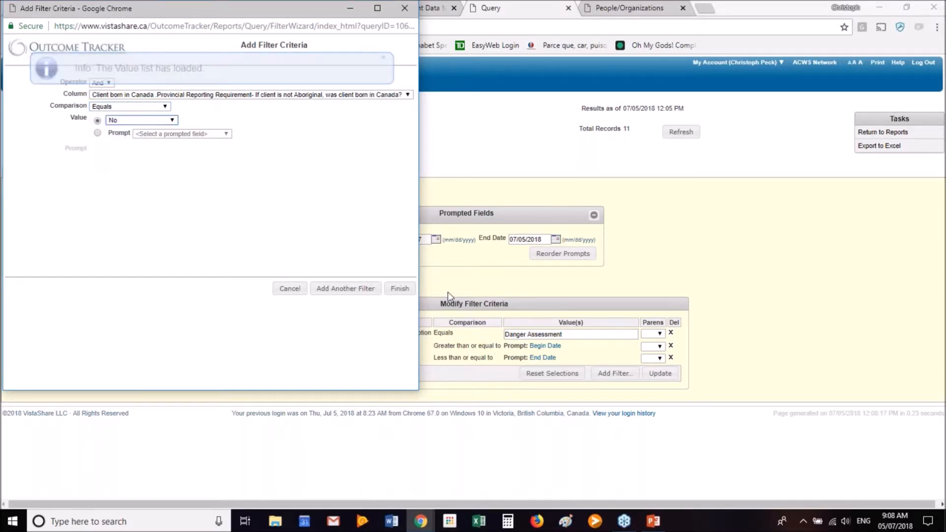
click(391, 291)
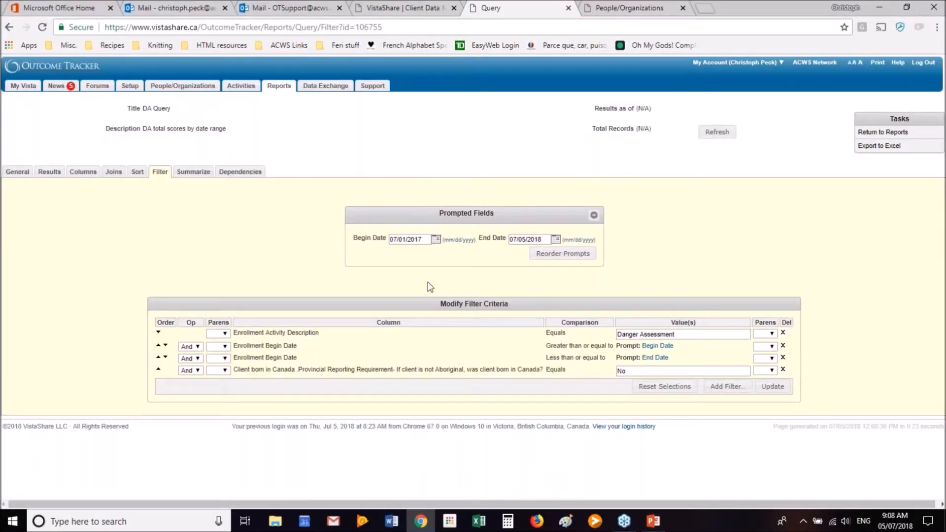
click(783, 370)
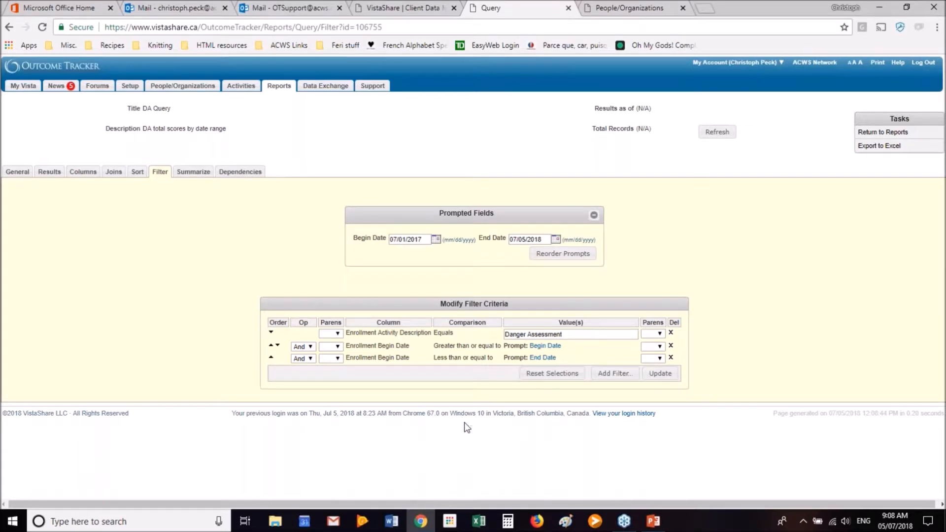
- Switch to the Outcome Tracker Reports and Queries presentation in PowerPoint and display the Subqueries slide
click(653, 523)
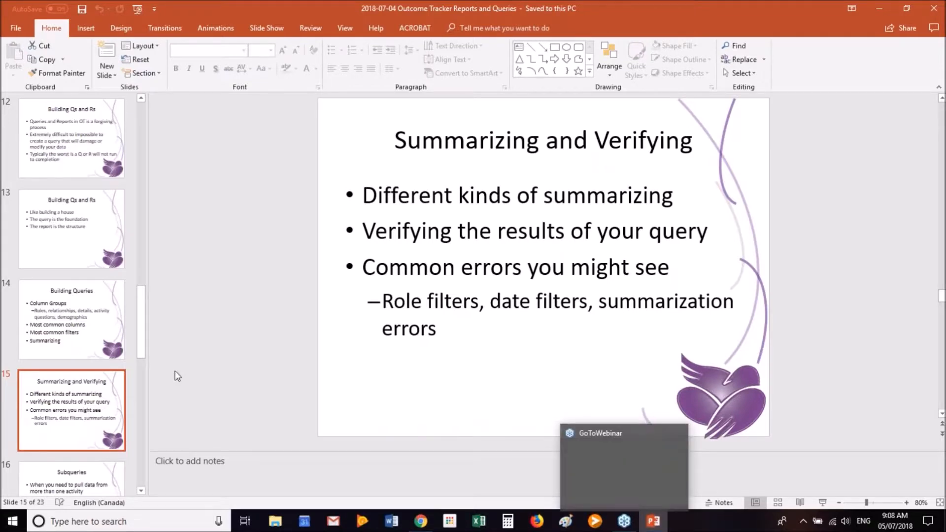
scroll(133, 340, down, 3)
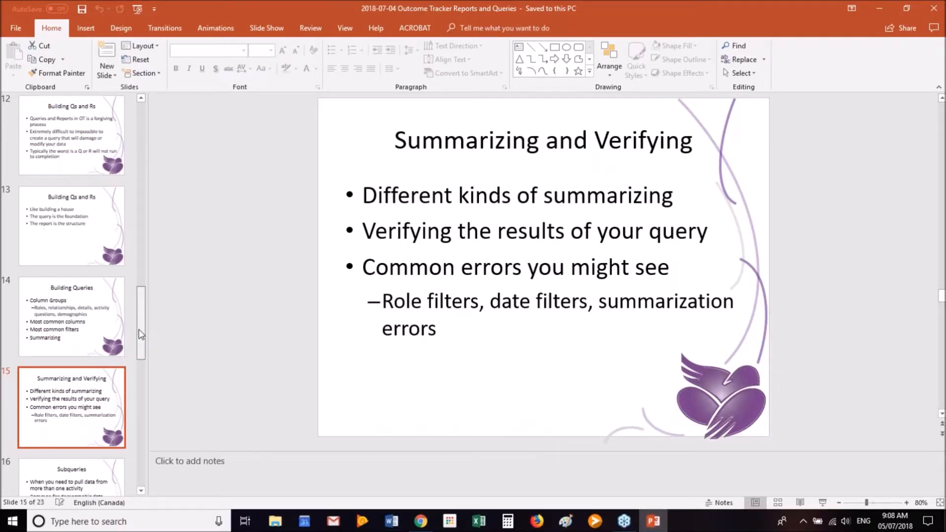
scroll(132, 357, down, 2)
click(72, 305)
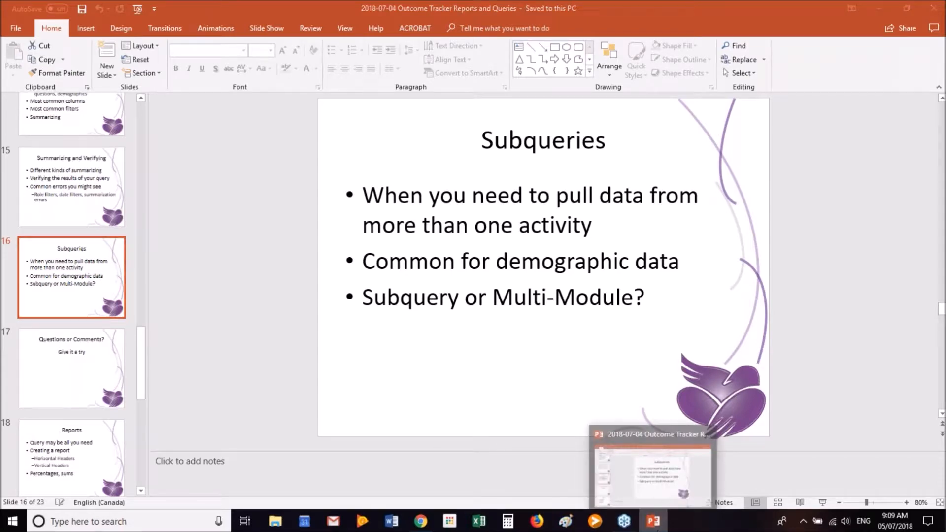
- Check the DA Query page briefly, return to PowerPoint, and display the Questions or Comments slide
click(653, 522)
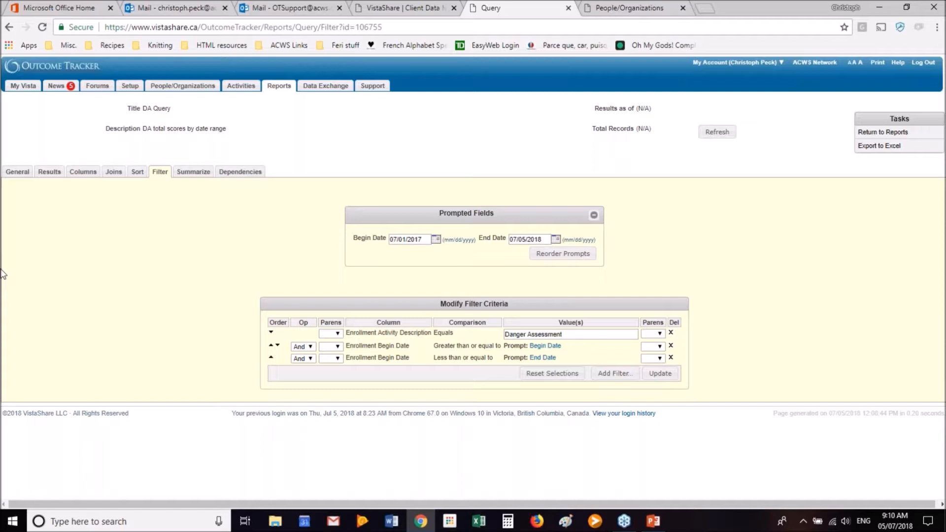
click(651, 522)
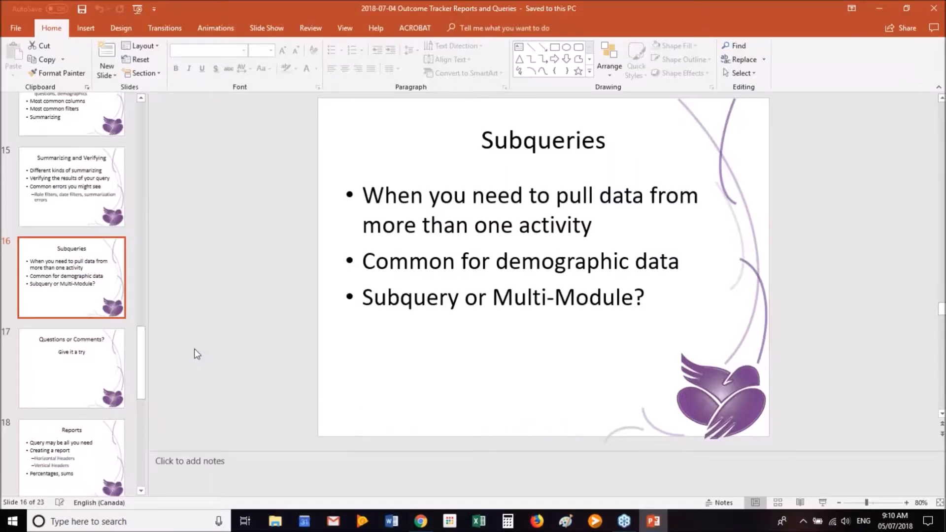
click(115, 353)
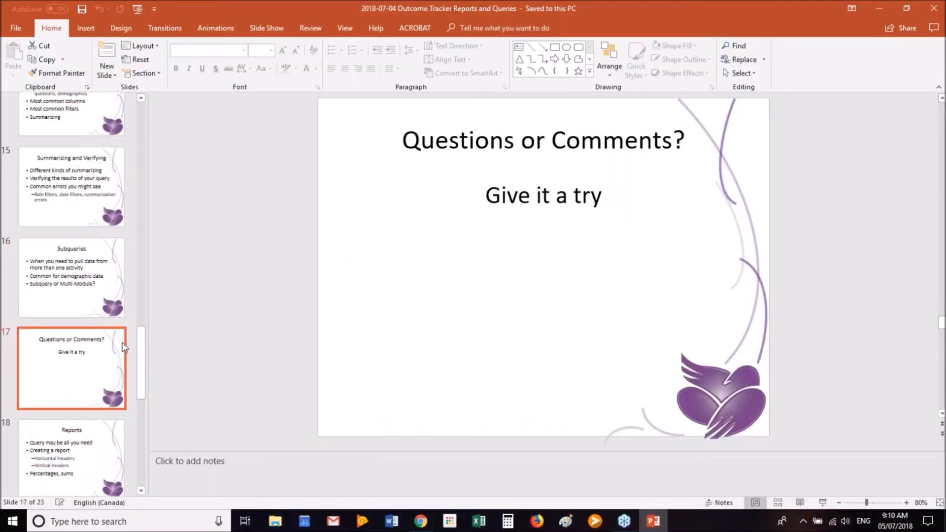
- Bring the presentation back up and display the Reports slide on creating reports with horizontal and vertical headers
click(876, 7)
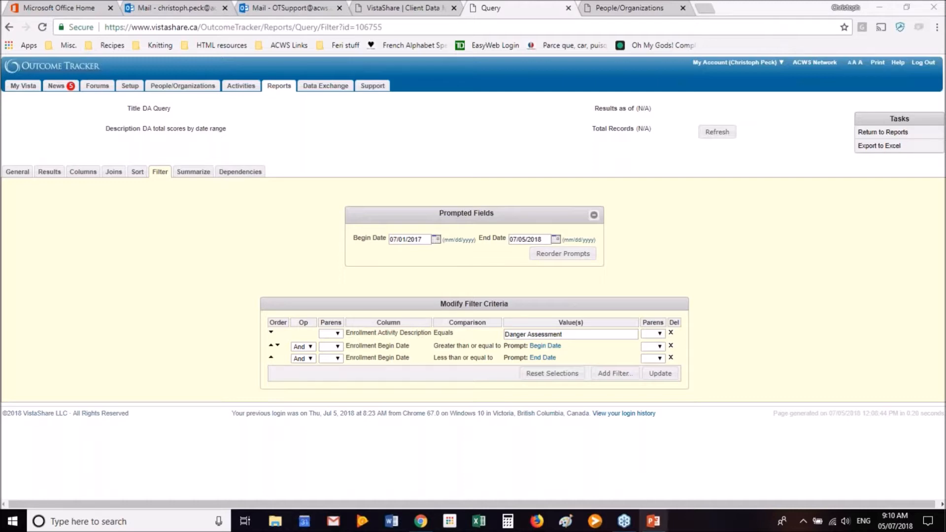
click(653, 522)
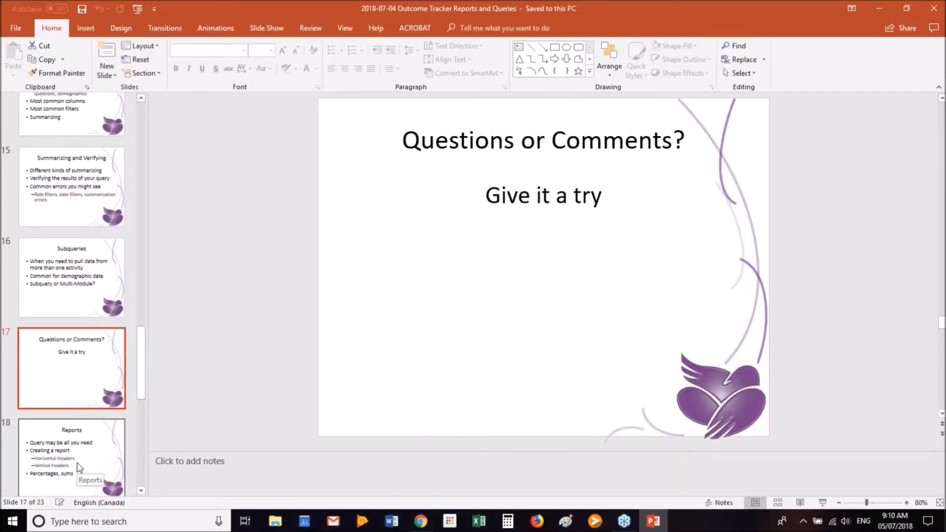
click(77, 462)
scroll(76, 463, down, 3)
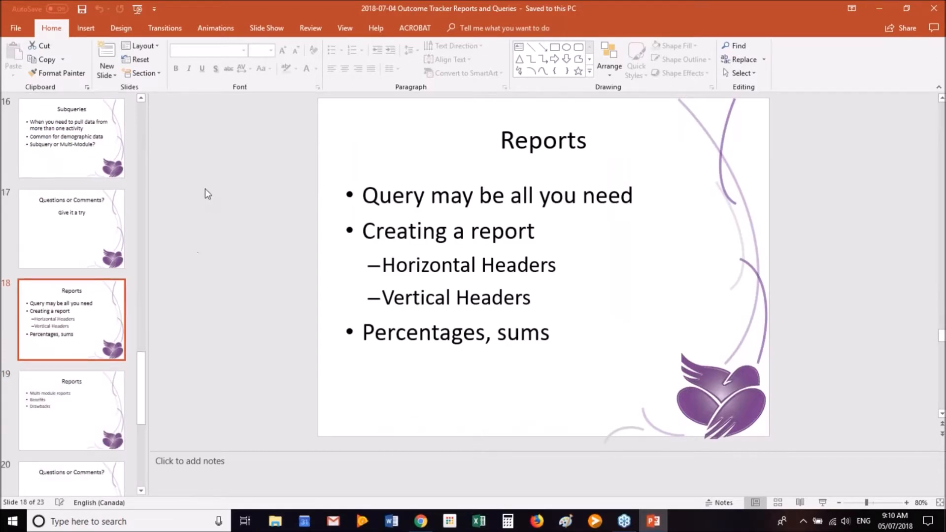
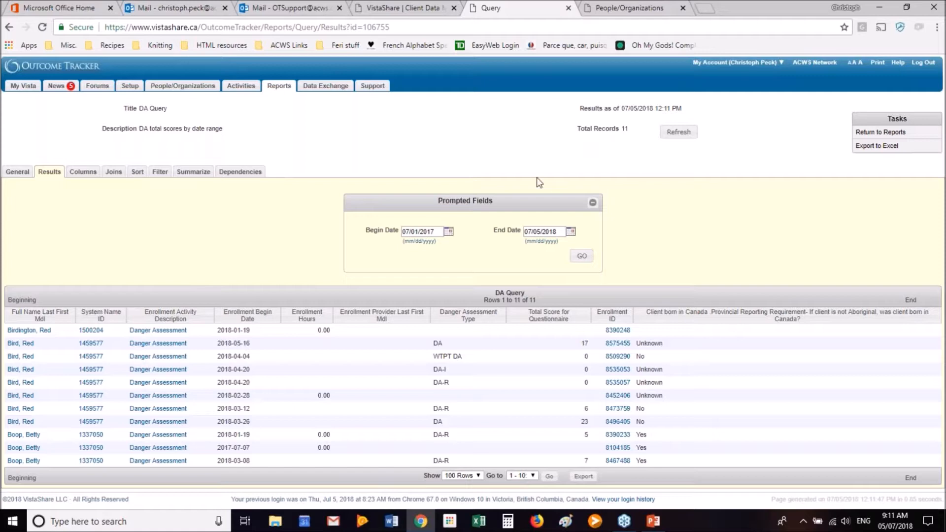
- Group DA Query by Full Name Last First Mdl and System Name ID instead of Enrollment ID, and save the update
click(197, 179)
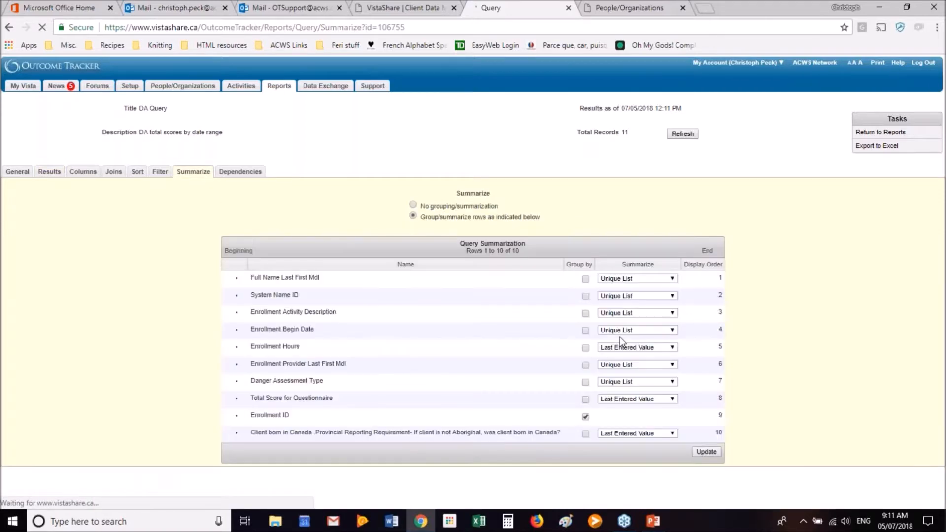
click(585, 279)
click(586, 296)
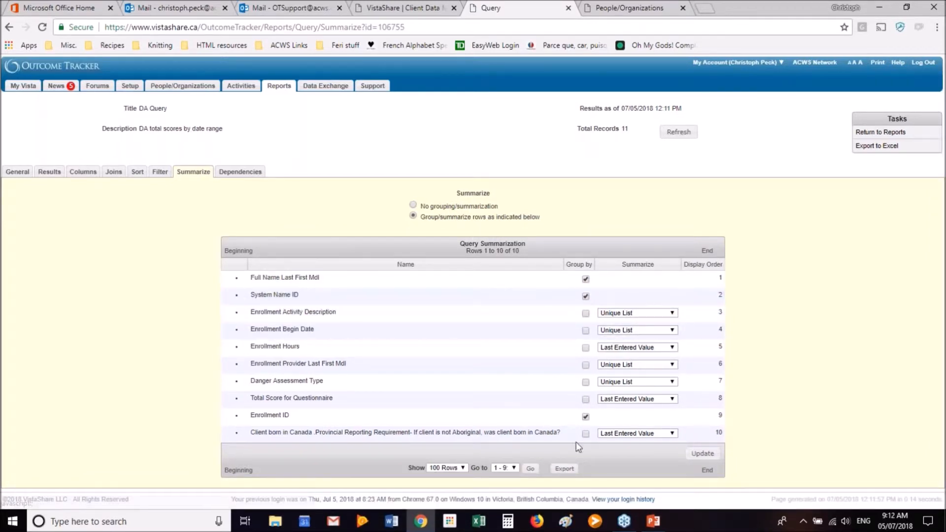
click(586, 417)
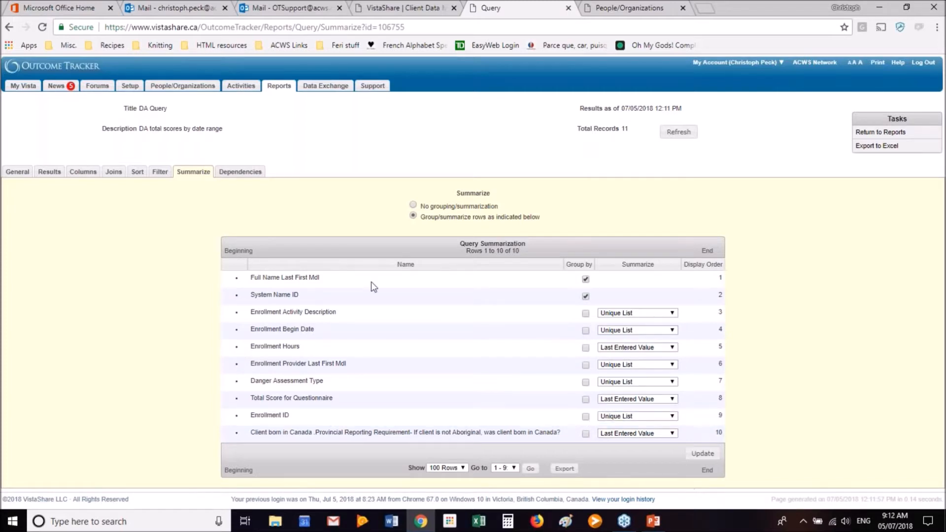
click(709, 458)
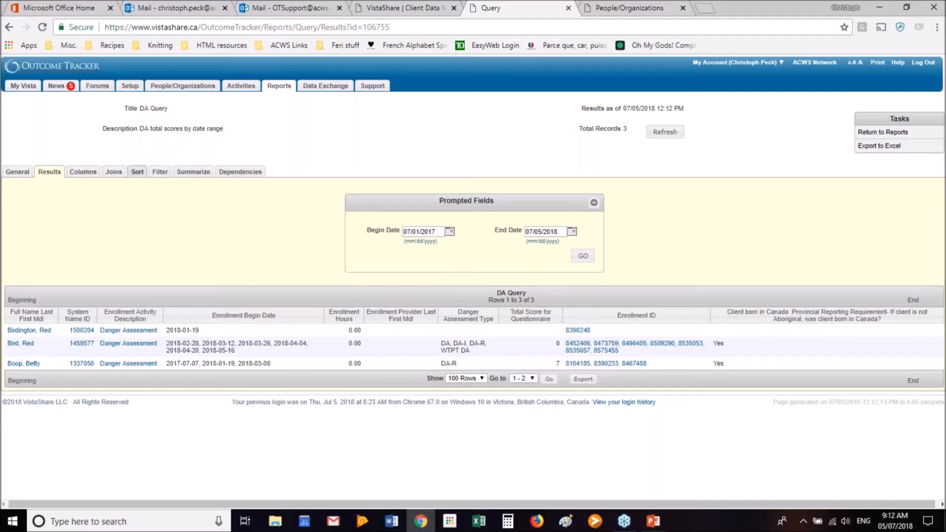
- Restore DA Query's grouping to Enrollment ID only, save the update, and view the results
click(191, 172)
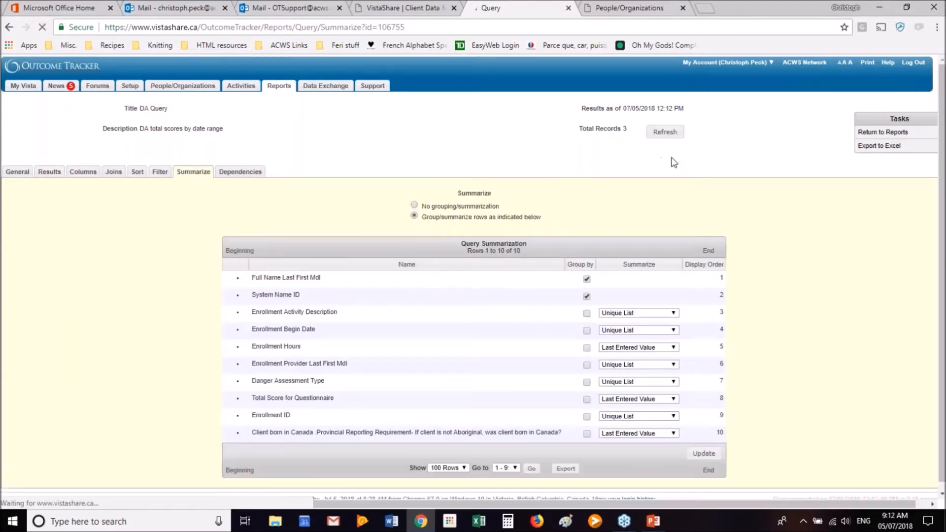
click(586, 280)
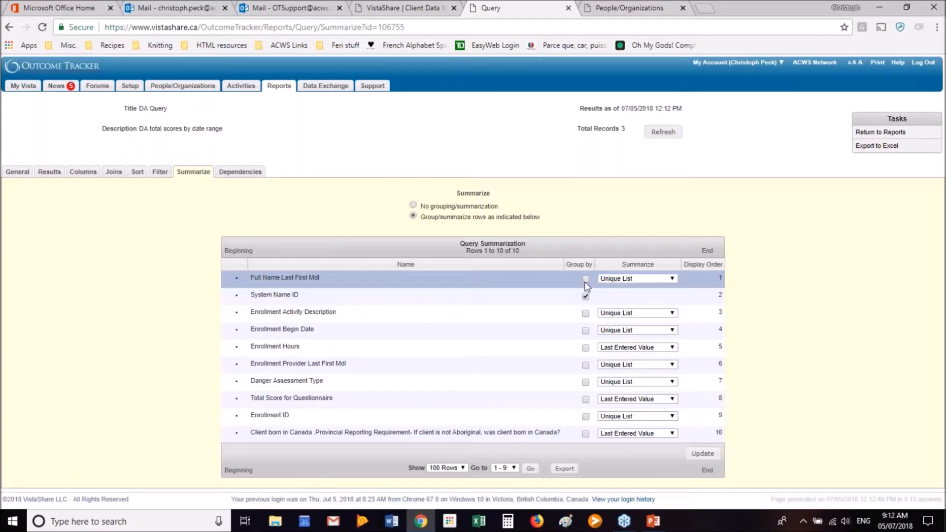
click(586, 295)
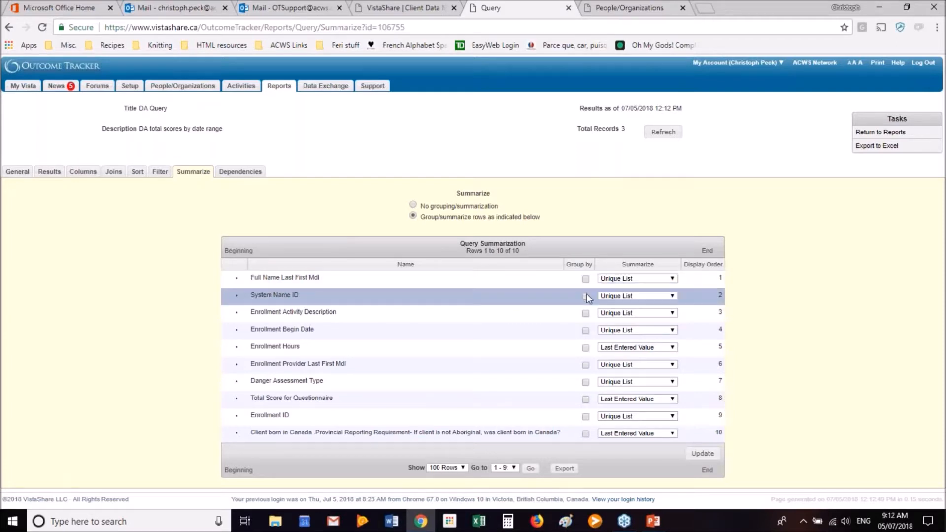
click(587, 416)
click(701, 454)
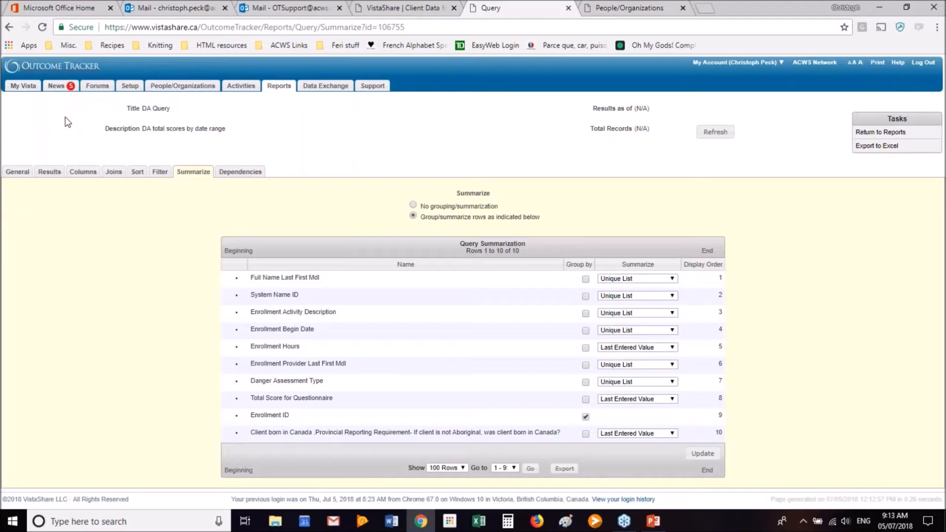
click(51, 174)
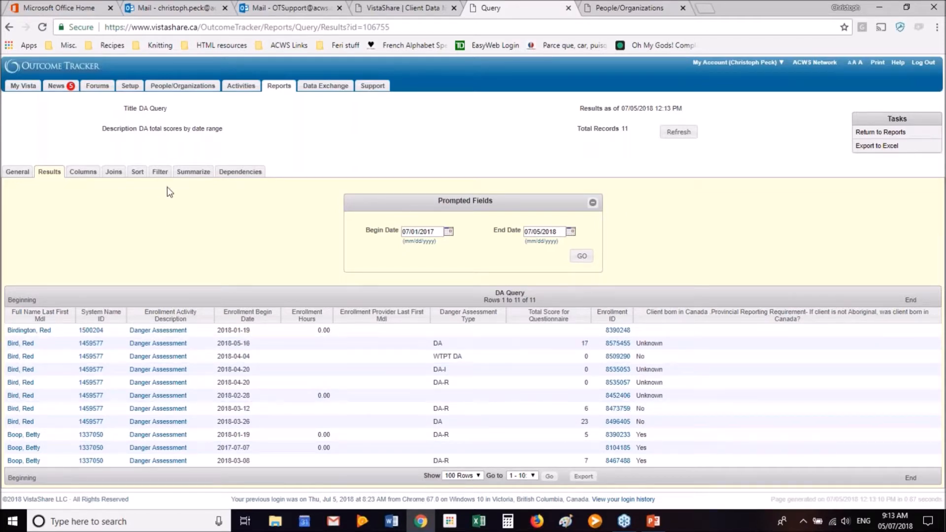
- Start a new report from the Reports area and title it Danger Assessment Types
click(279, 87)
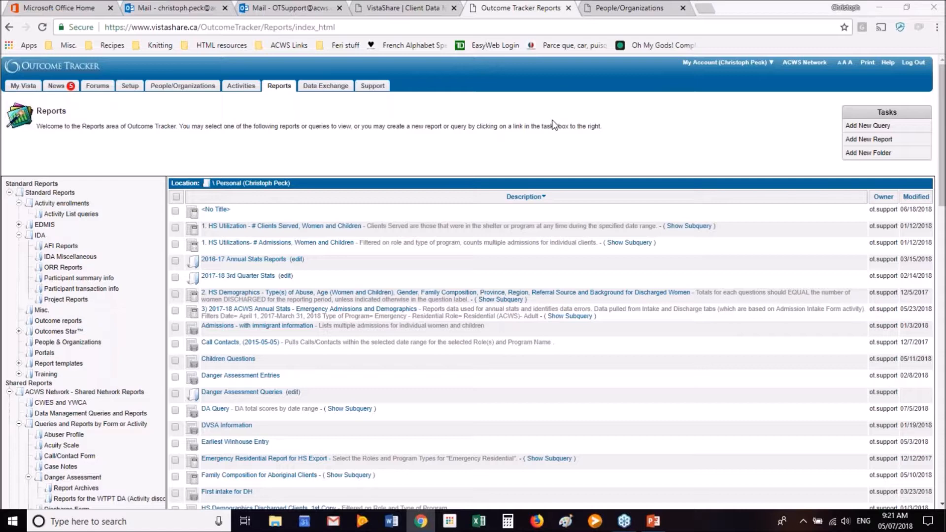
click(280, 88)
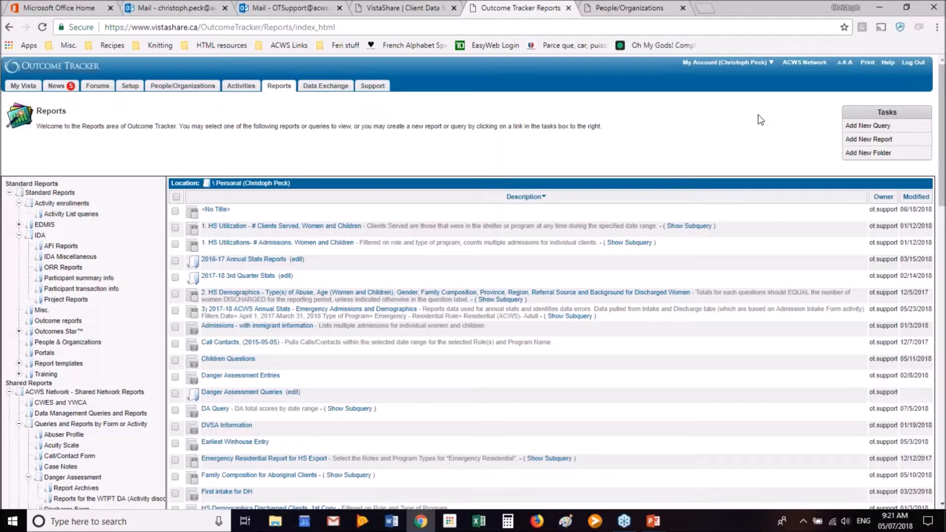
click(871, 140)
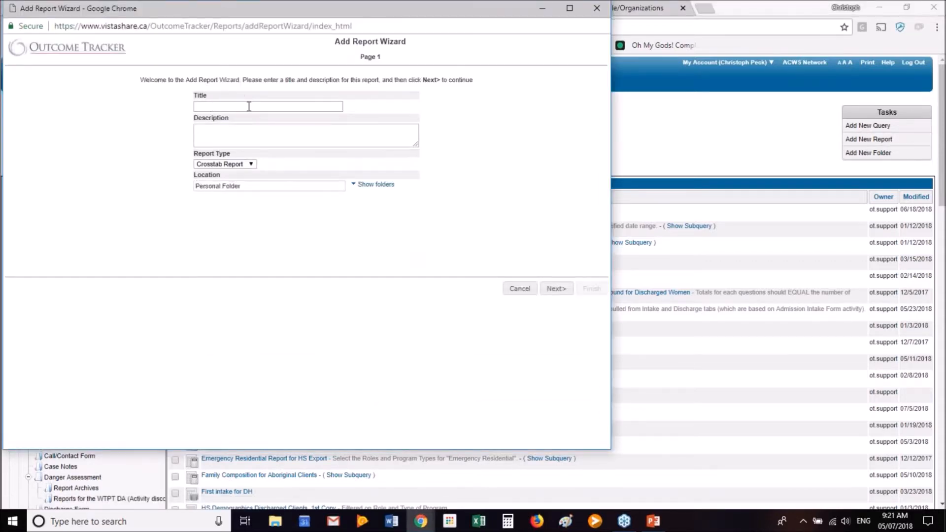
click(248, 107)
text(D)
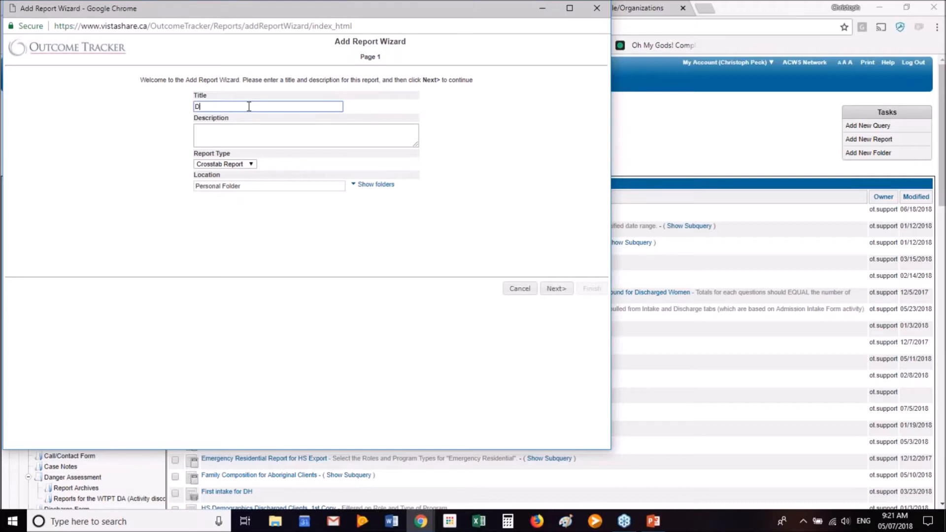
text(anger Assessment Types)
- Describe the report as "By whether a client was born in Canada", keep it a Crosstab Report, and continue to its module setup
click(252, 133)
text(By )
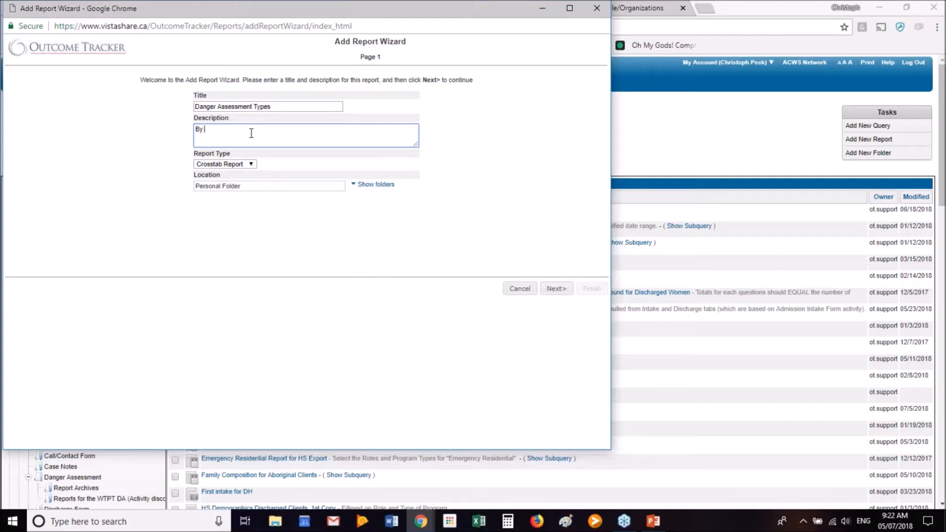
text(w)
text(hether a client was born in Canada)
click(250, 165)
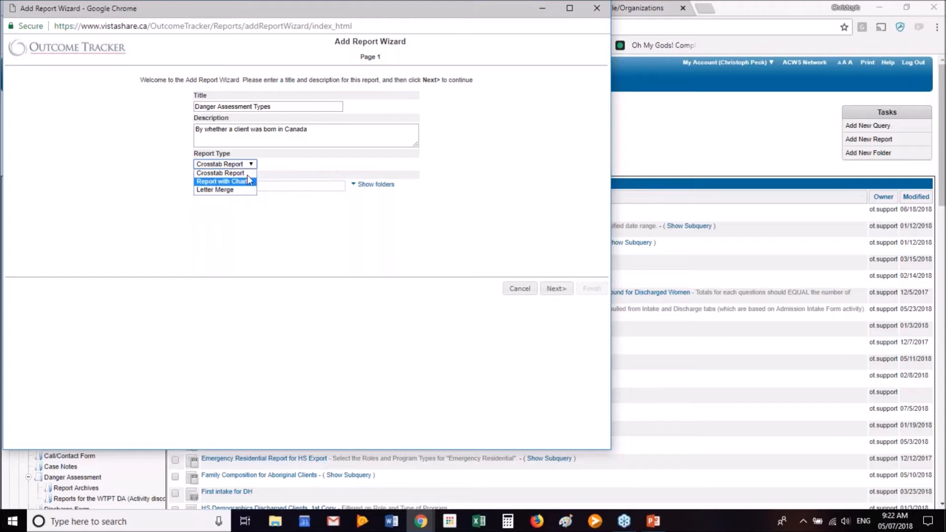
click(250, 173)
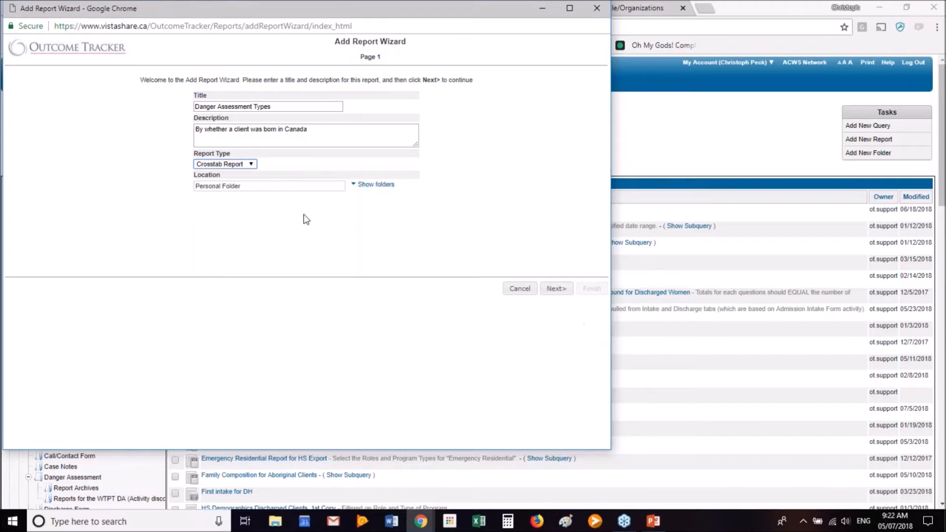
click(553, 292)
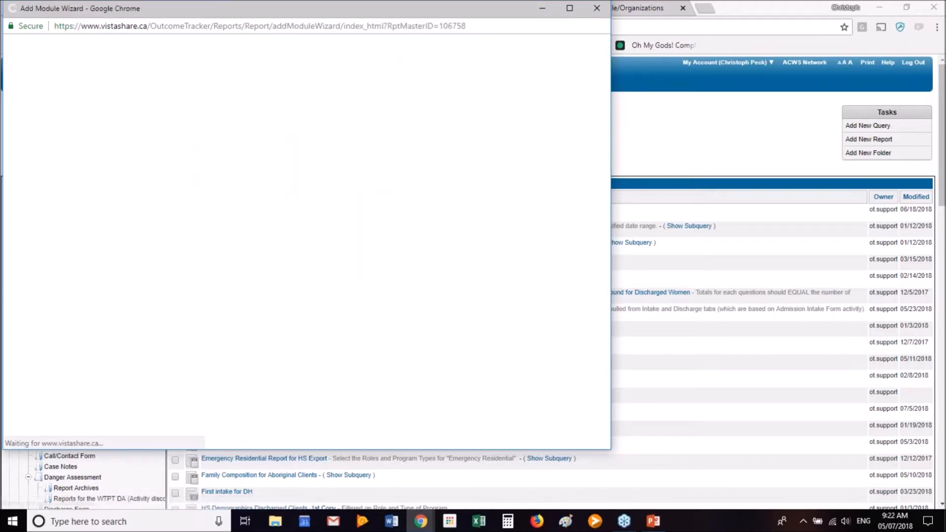
- Title the crosstab module "DAs and Client born in Canada" and continue to query selection
click(280, 127)
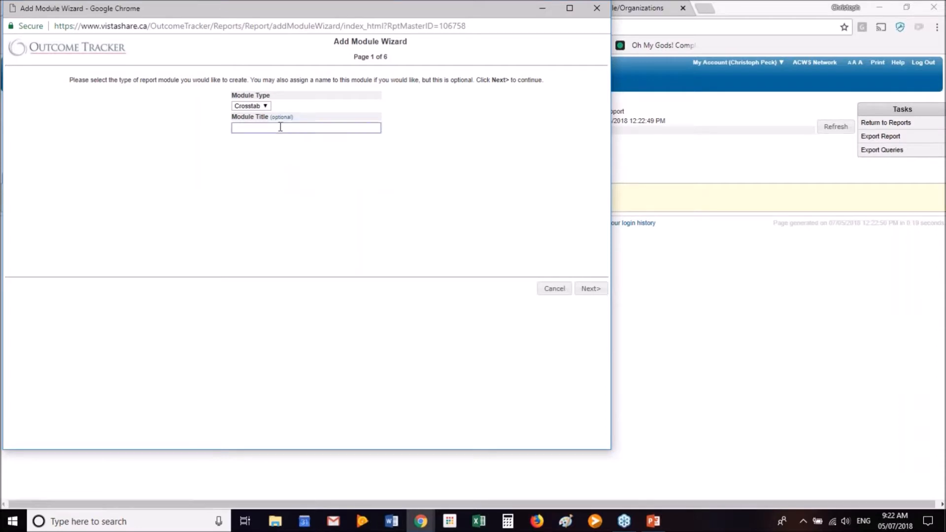
text(DAs and Client born in Canada)
drag(232, 115, 273, 118)
click(424, 165)
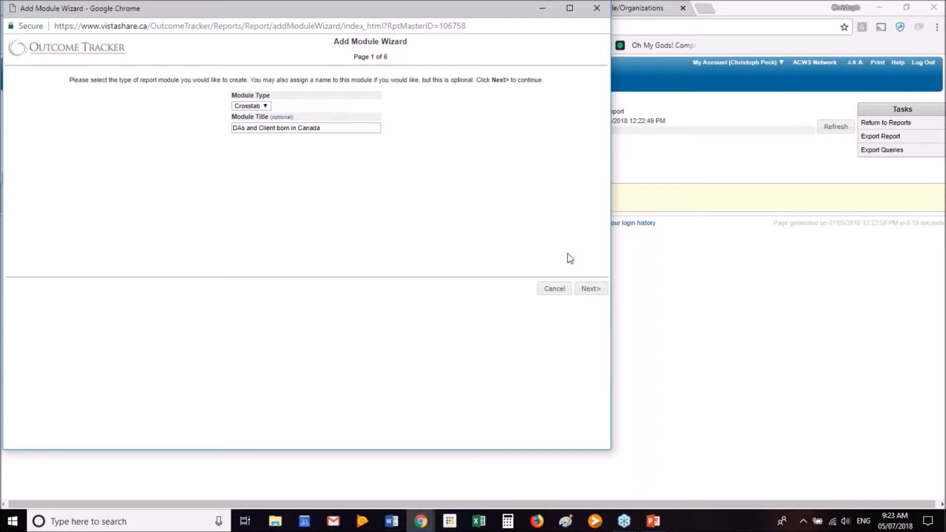
click(591, 289)
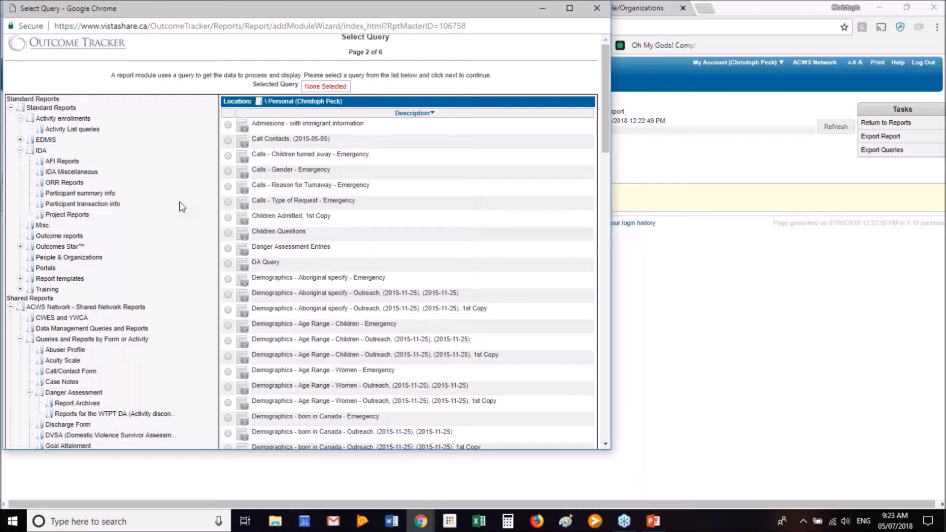
- Choose DA Query from the personal folder as the module's data source and proceed to the horizontal headers
scroll(179, 207, up, 1)
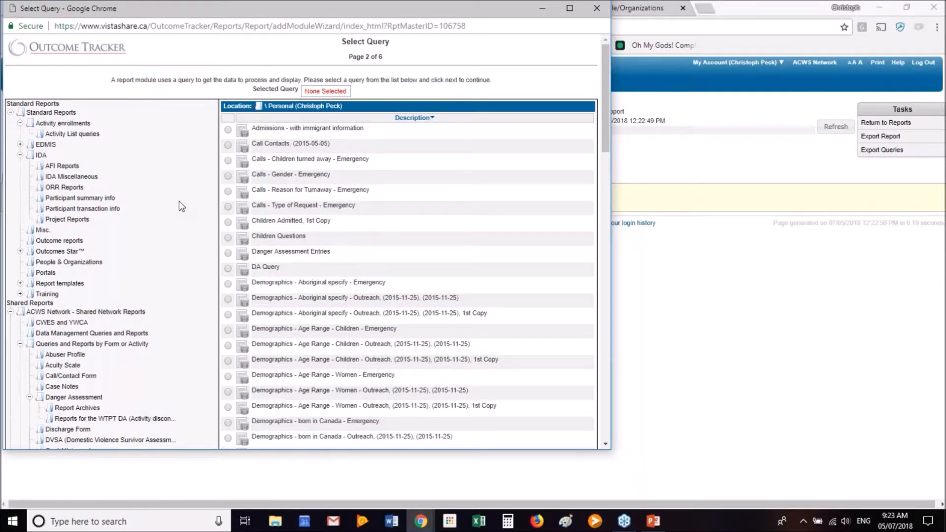
click(228, 270)
scroll(199, 269, down, 1)
scroll(199, 269, down, 1)
scroll(199, 271, up, 1)
scroll(199, 271, up, 1)
scroll(199, 271, down, 20)
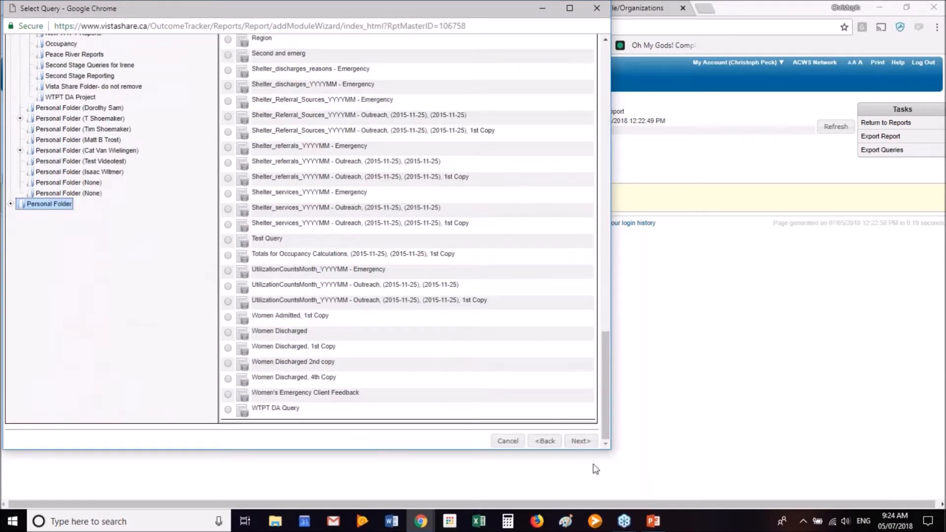
click(581, 441)
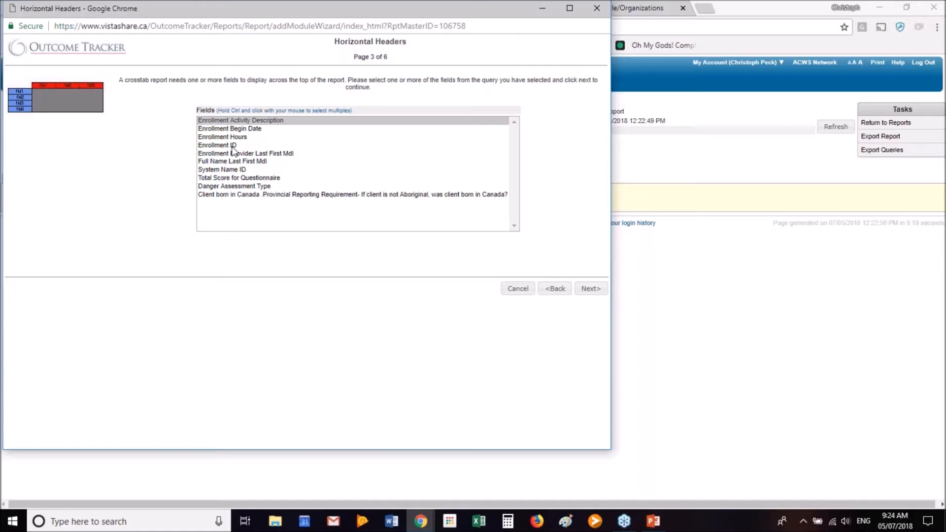
- Set Danger Assessment Type as the crosstab's horizontal header field
click(246, 123)
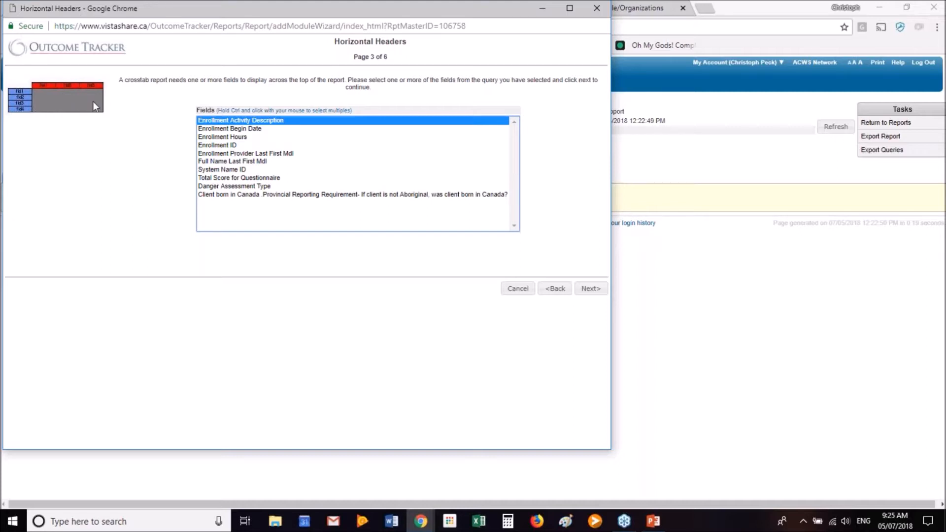
click(253, 194)
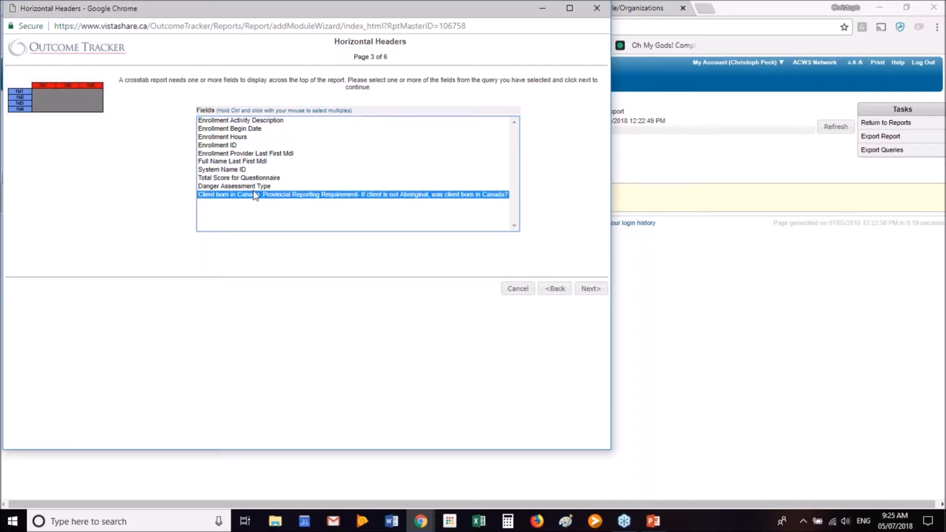
click(243, 187)
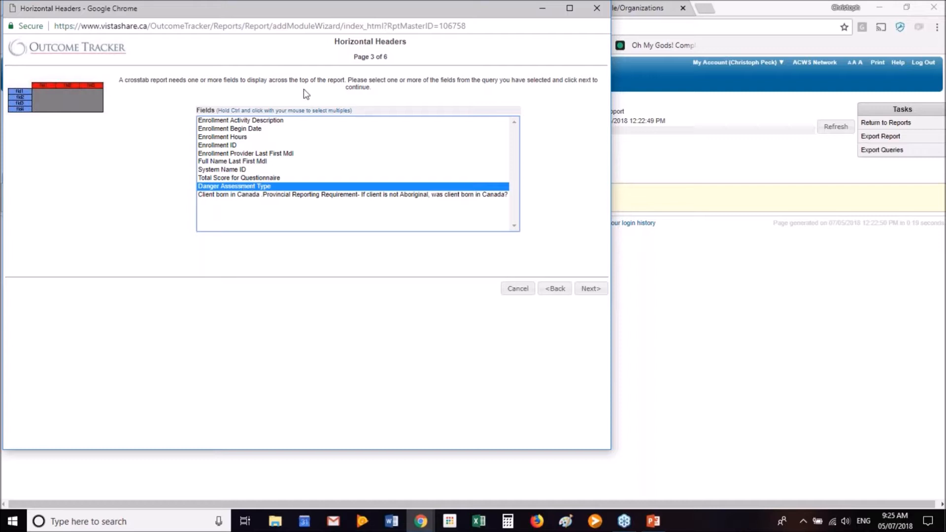
click(594, 291)
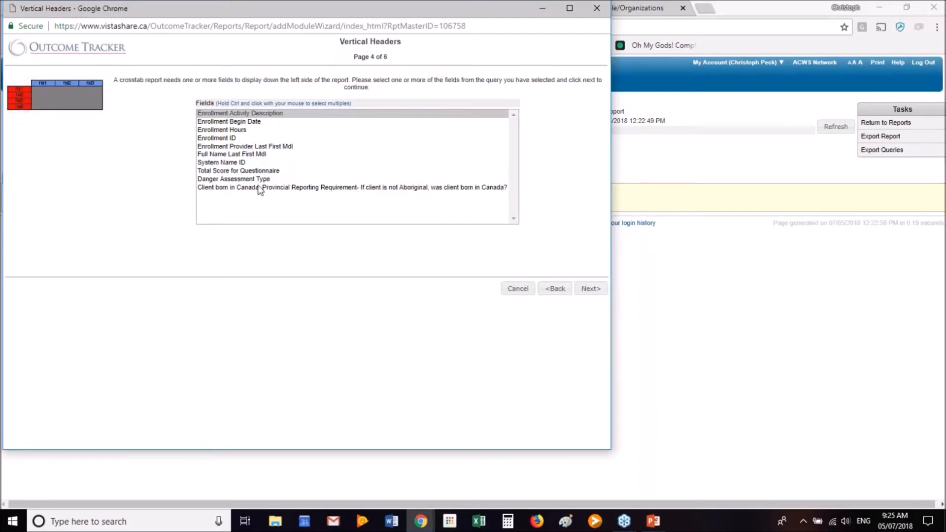
- Set the Client born in Canada question as the vertical header field and finish building the module
click(556, 292)
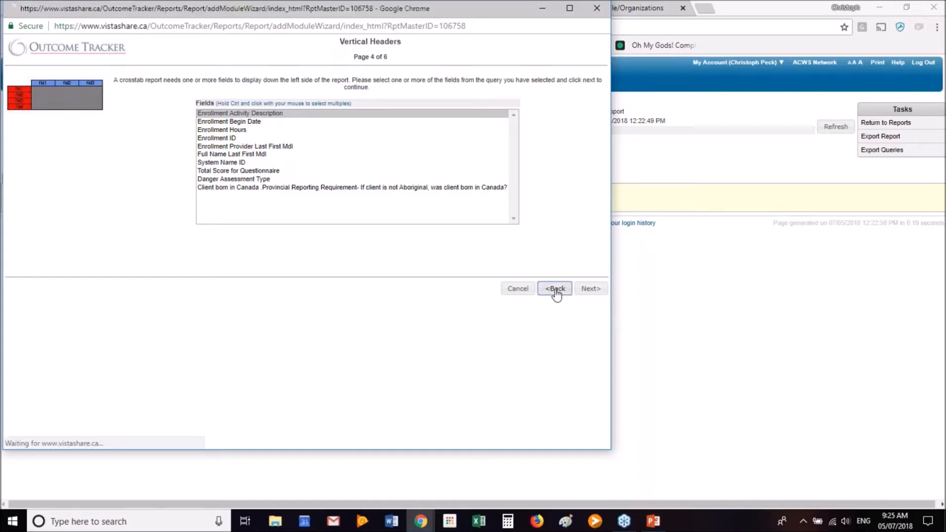
click(592, 290)
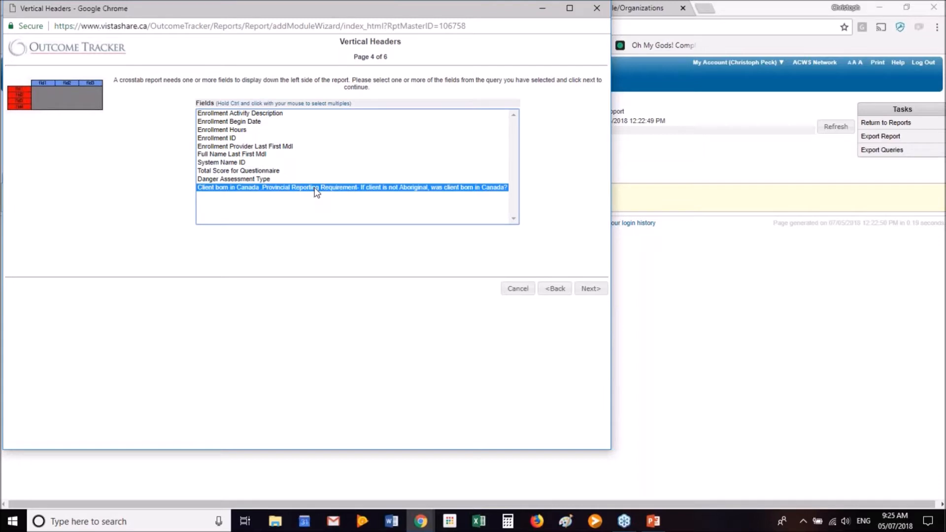
click(591, 294)
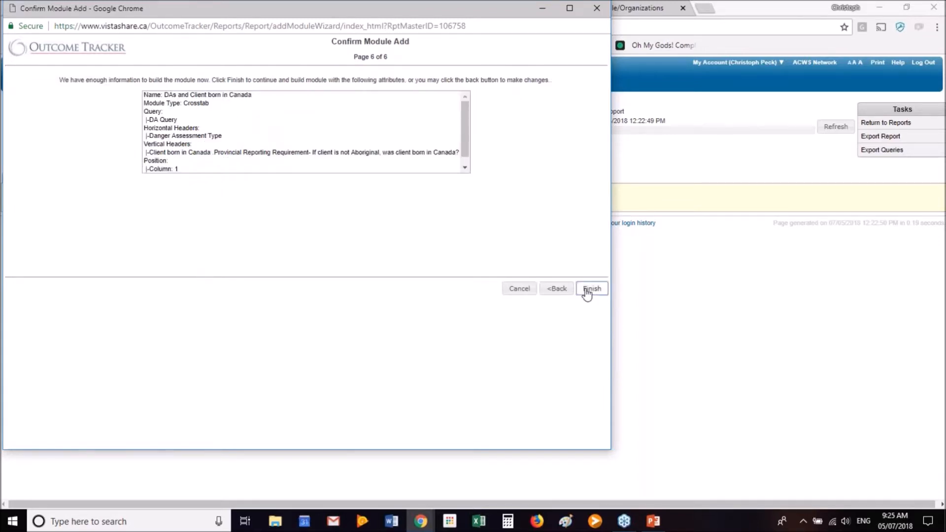
click(589, 290)
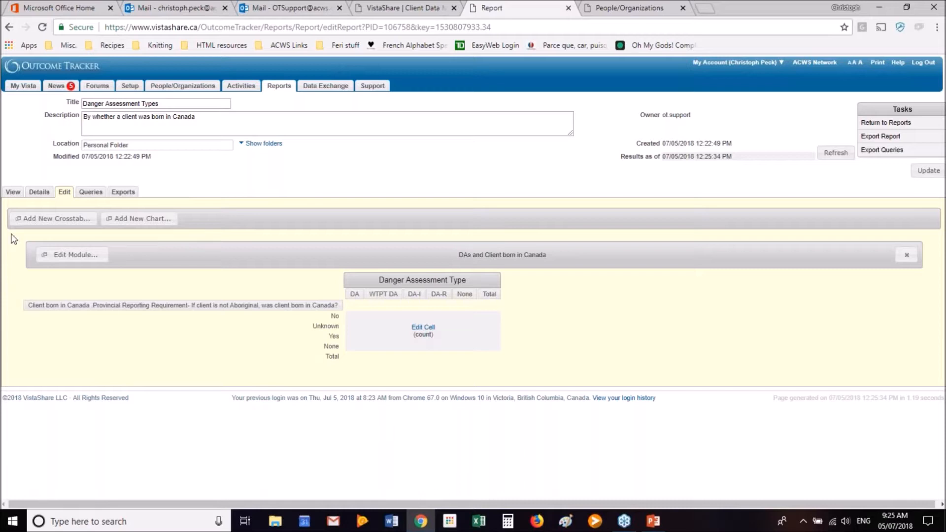
- View the Danger Assessment Types report and compare its crosstab results with the editing layout
click(13, 195)
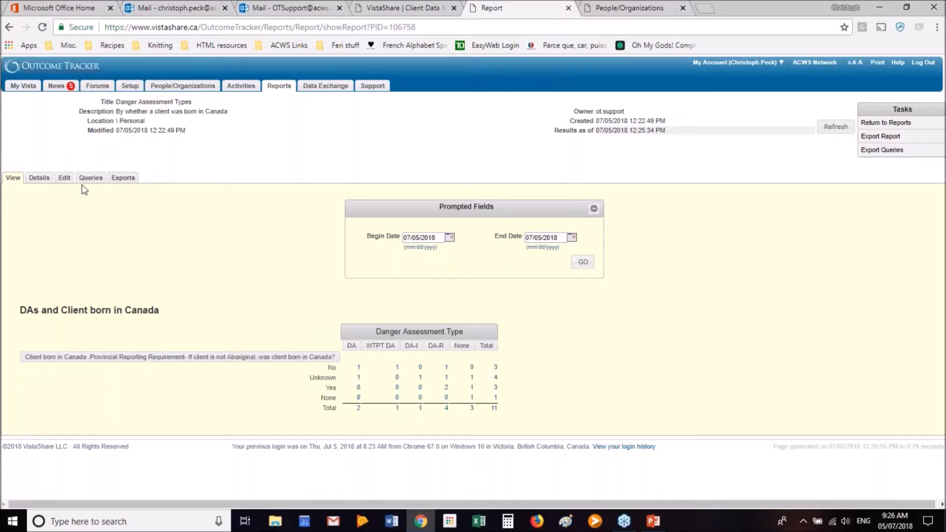
click(65, 178)
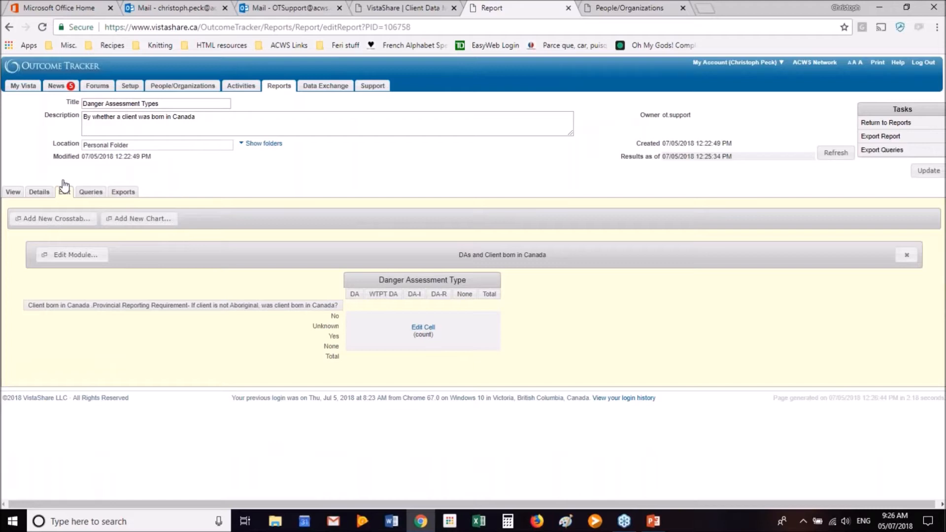
click(13, 194)
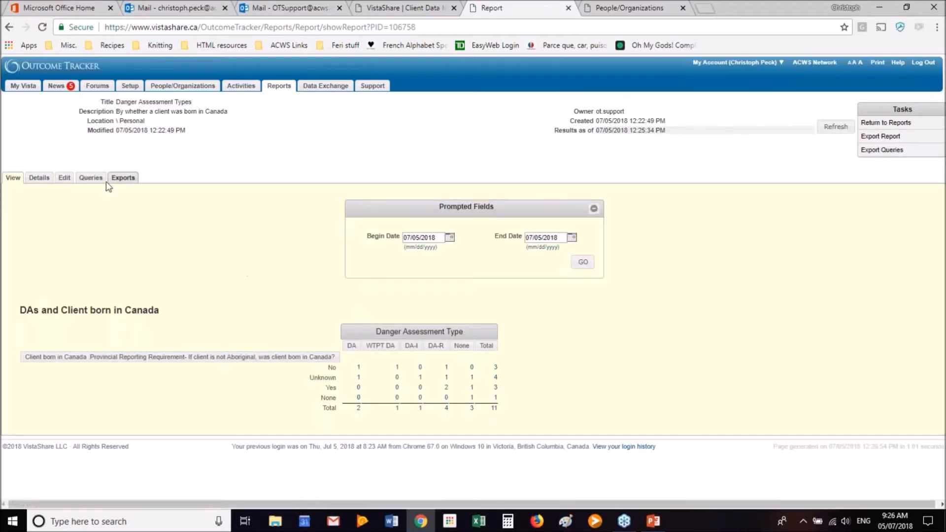
- Edit the crosstab's cell and add a %Col Count operation to it
click(64, 178)
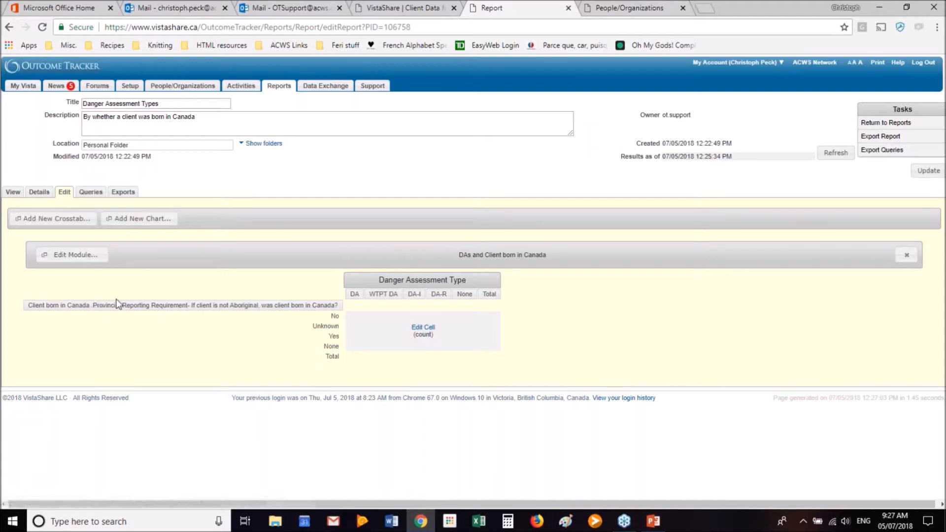
click(424, 328)
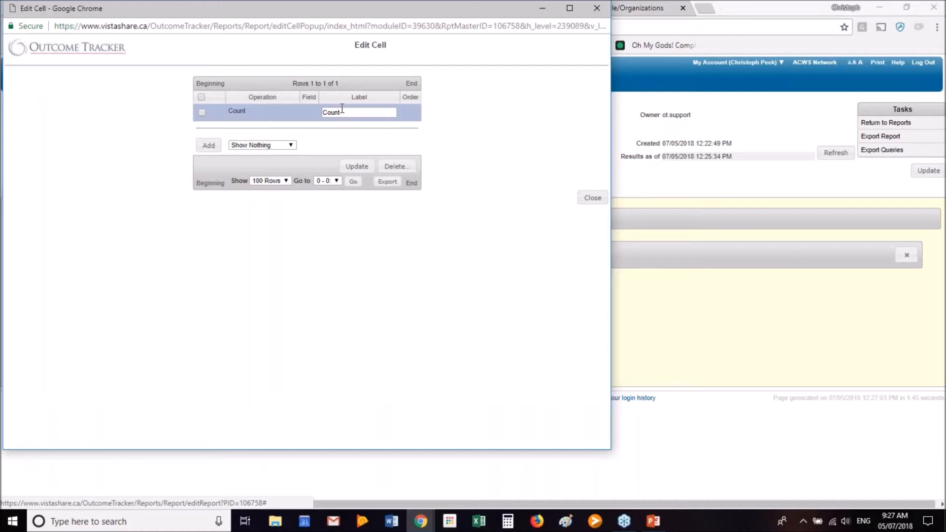
click(263, 146)
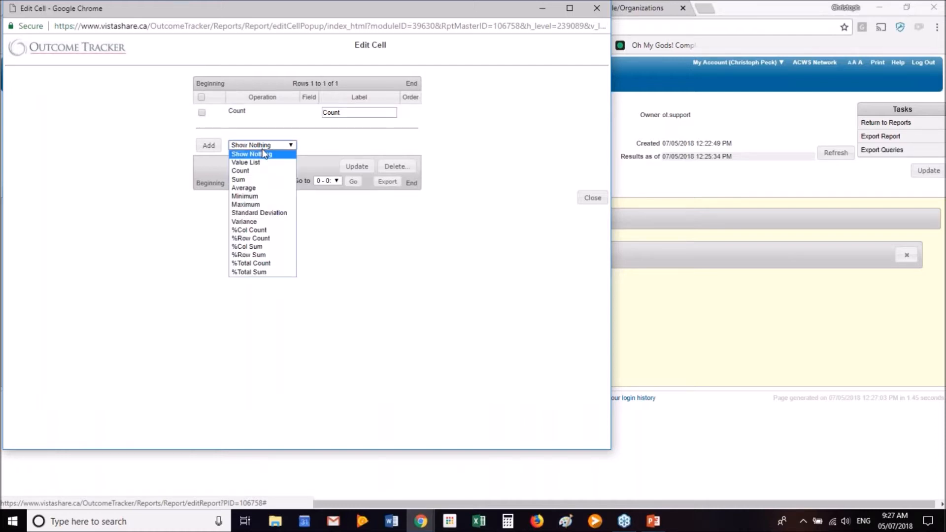
click(256, 233)
click(212, 145)
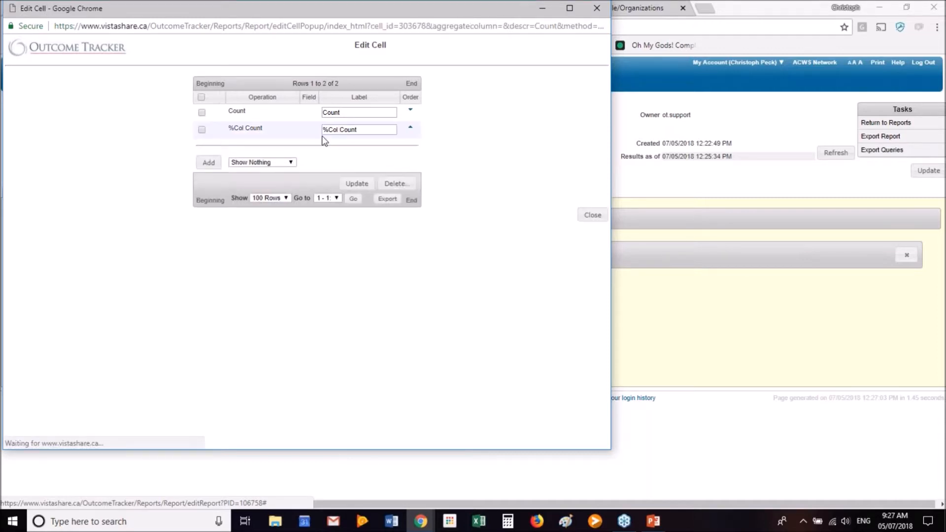
- Shorten the label of the %Col Count operation to "%"
click(370, 130)
key(BackSpace)
key(BackSpace)
key(BackSpace)
key(BackSpace)
key(BackSpace)
key(BackSpace)
key(BackSpace)
key(BackSpace)
key(BackSpace)
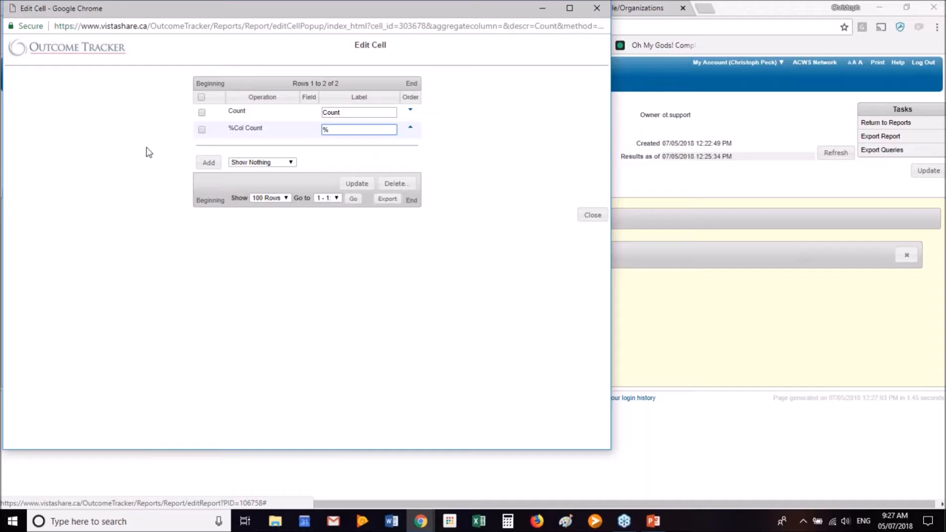
- Relabel the Count operation as "#", save the cell settings, and close the cell editor
click(356, 112)
right_click(272, 93)
click(29, 143)
double_click(336, 114)
text(#)
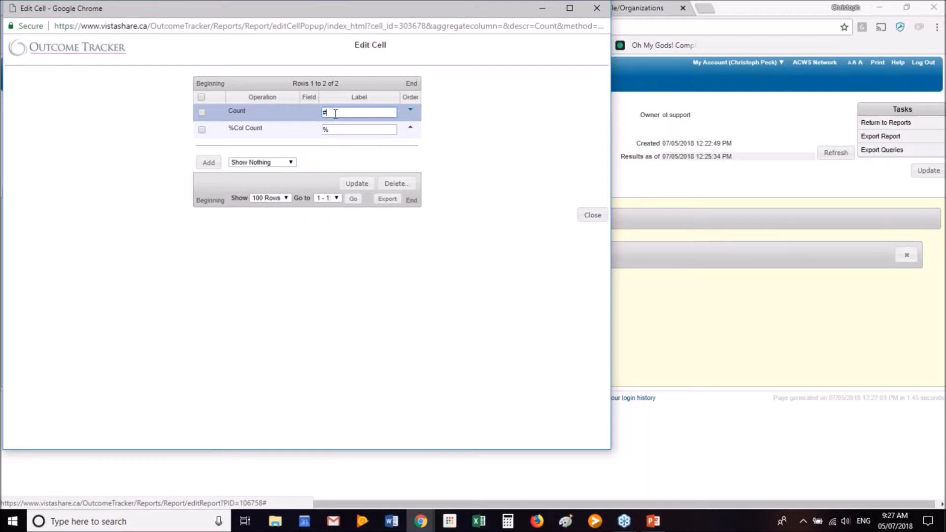
click(356, 185)
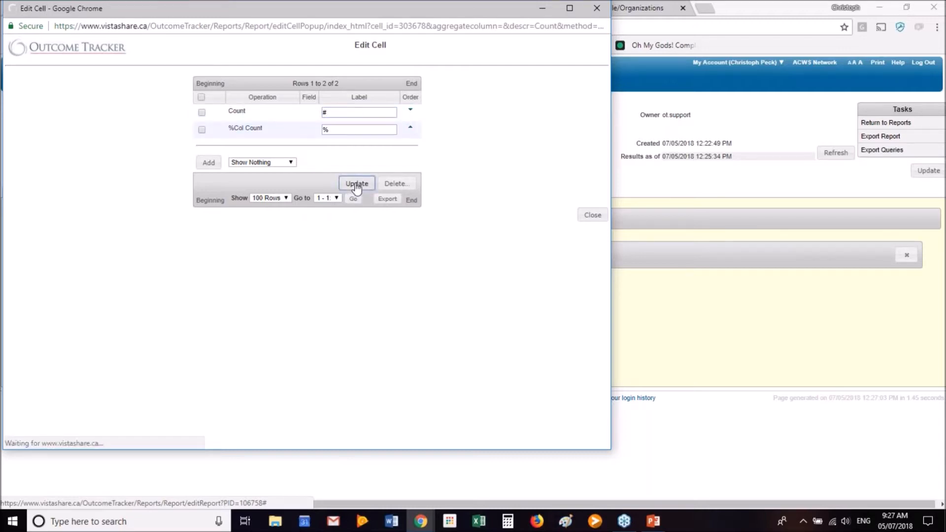
click(594, 217)
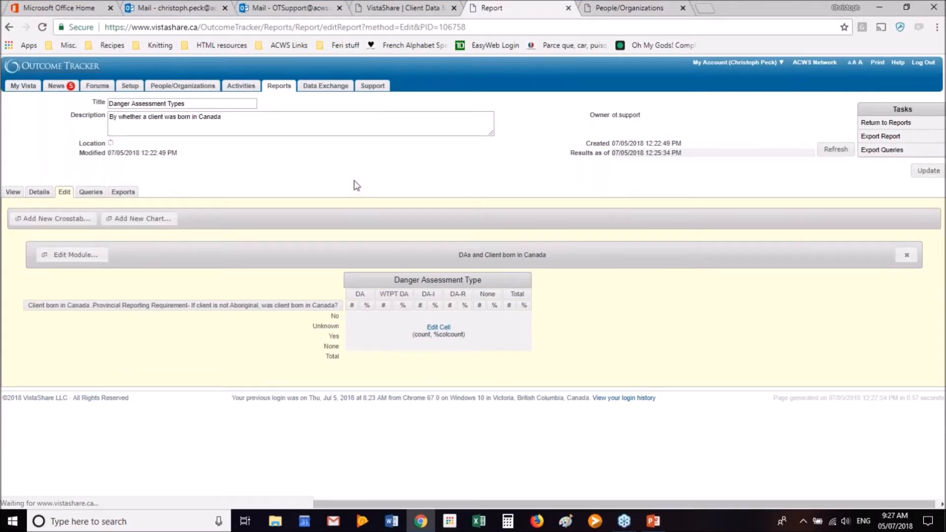
- View the report with its count and column percentage figures, and return to editing it
click(16, 194)
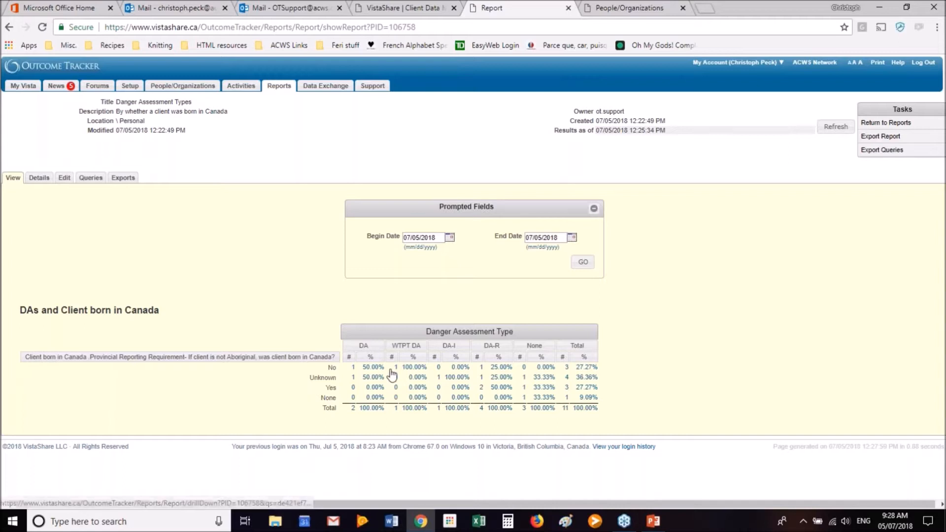
click(64, 180)
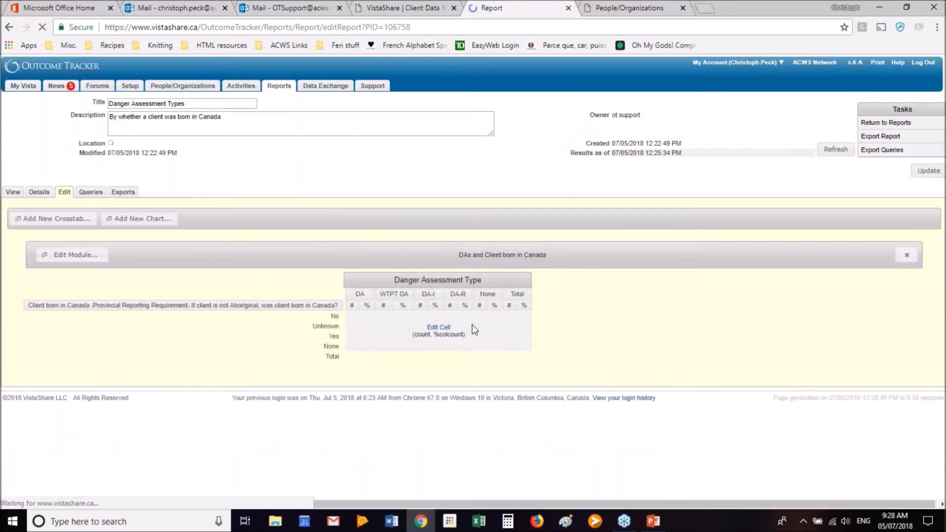
- Edit the crosstab's cell and add a %Row Count operation to it
click(440, 327)
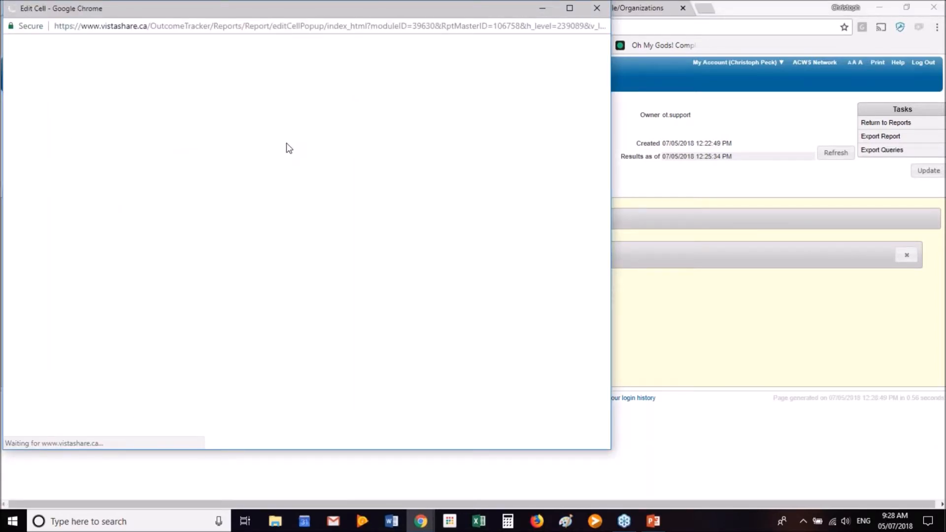
click(273, 159)
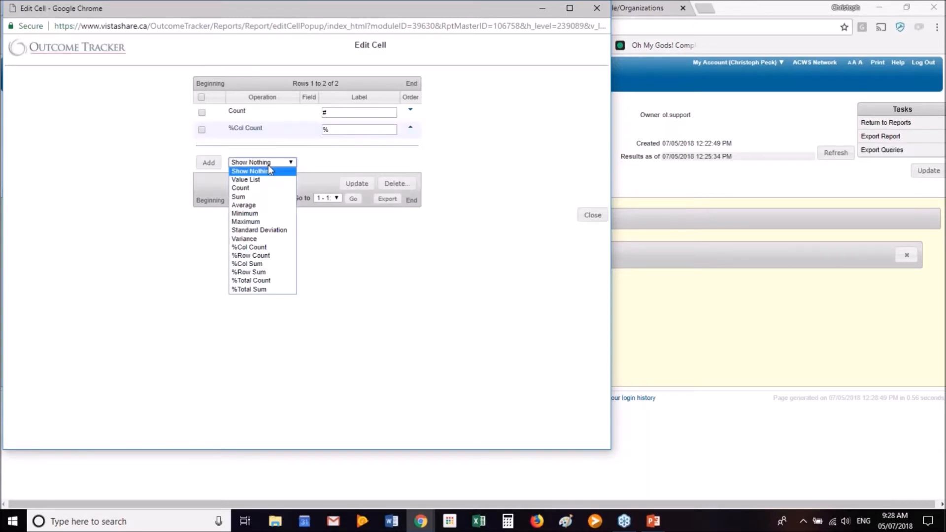
click(254, 256)
click(206, 162)
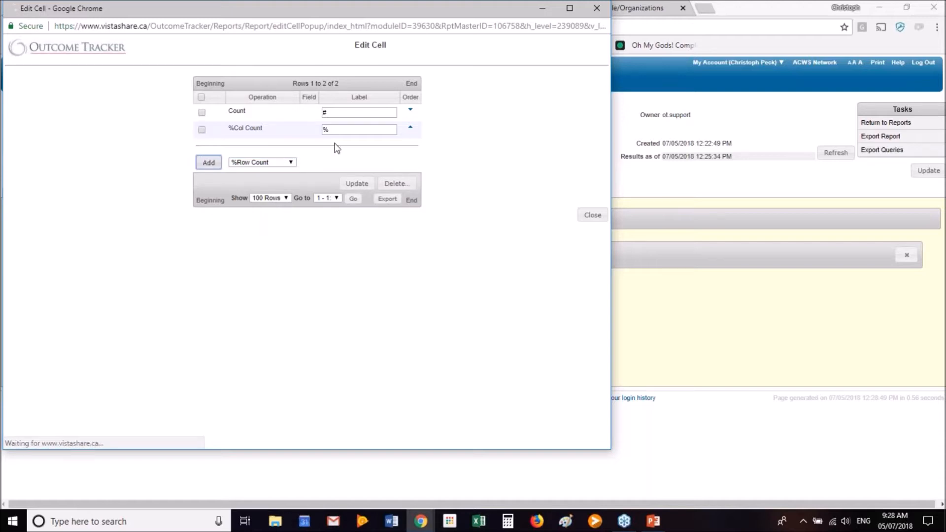
- Relabel the %Row Count operation as "% Row", save the cell settings, and view the updated report
click(367, 147)
drag(367, 146, 249, 140)
text(%)
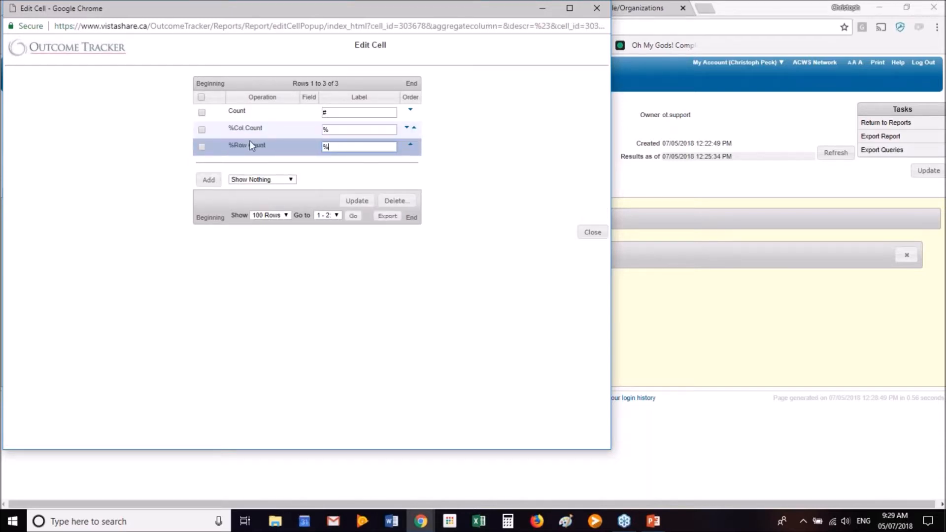
text( Row)
click(357, 201)
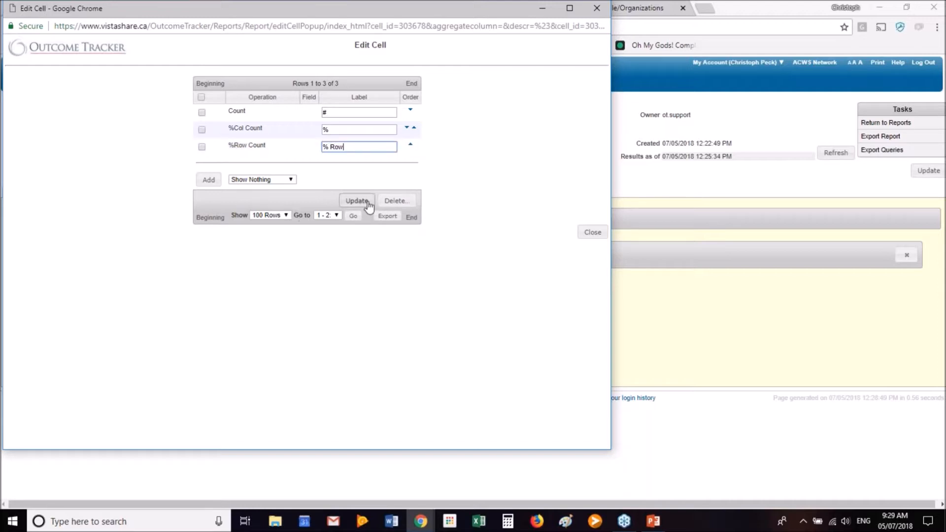
click(593, 233)
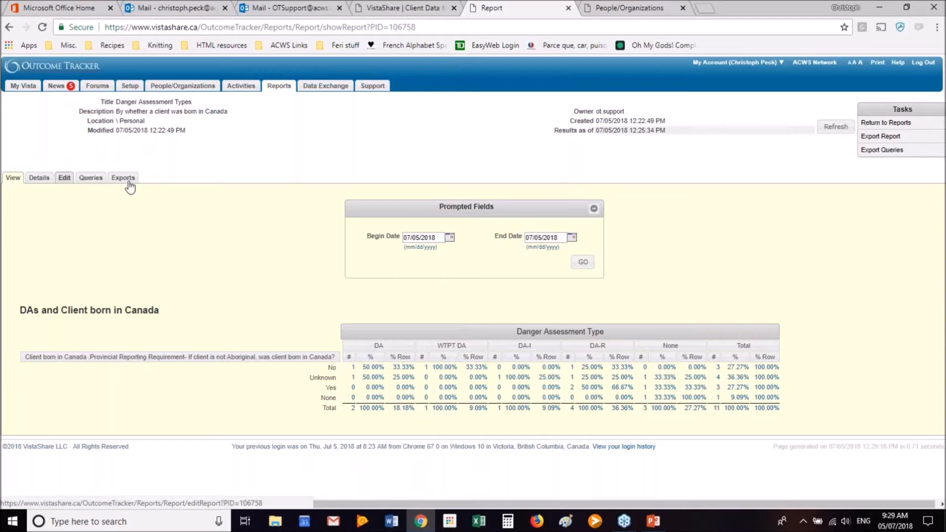
click(941, 183)
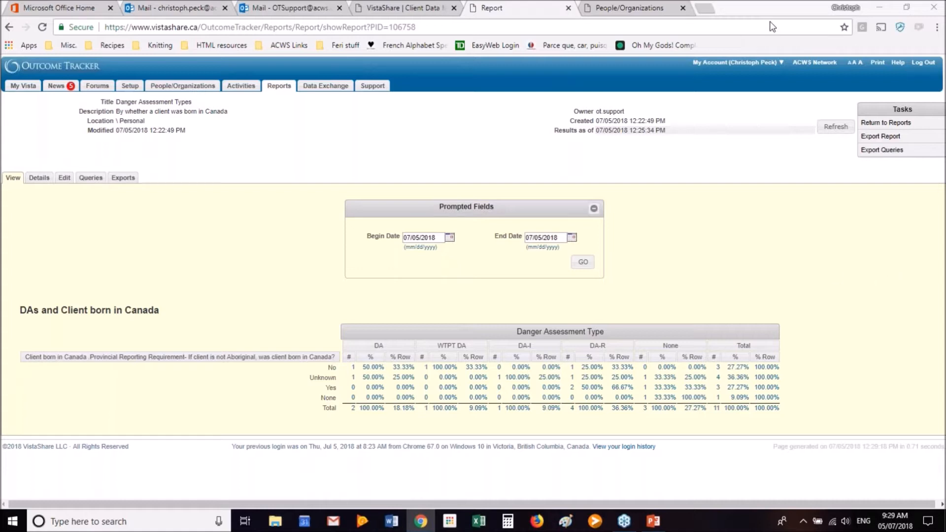
click(181, 206)
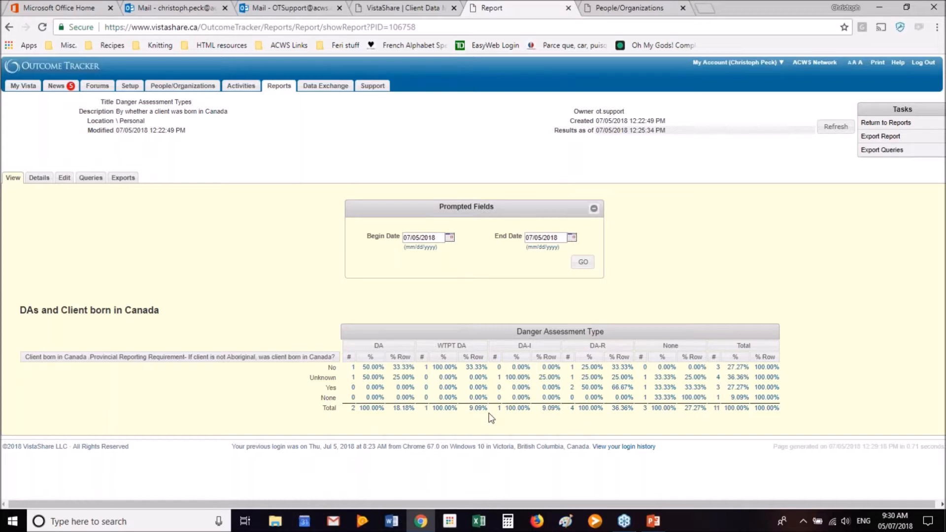
- Delete the %Col Count and %Row Count operations from the crosstab's cell and close the cell editor
click(64, 178)
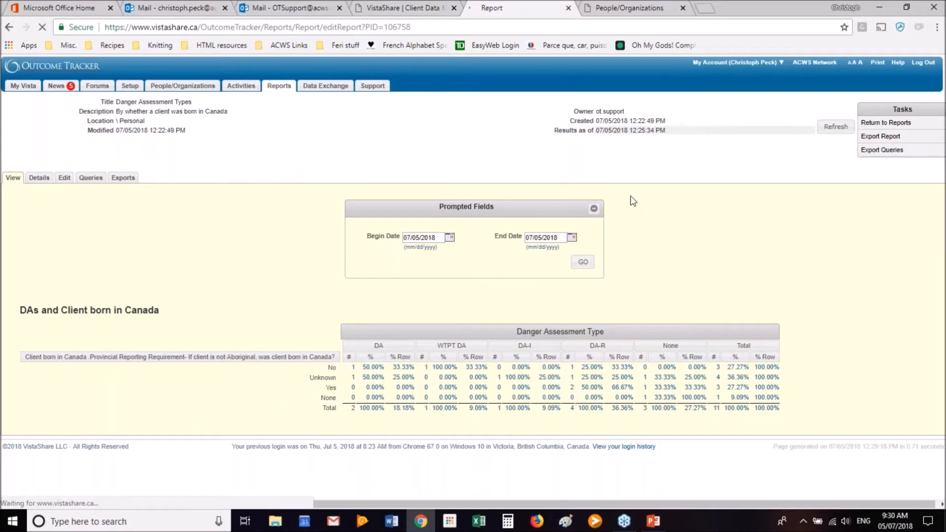
click(525, 327)
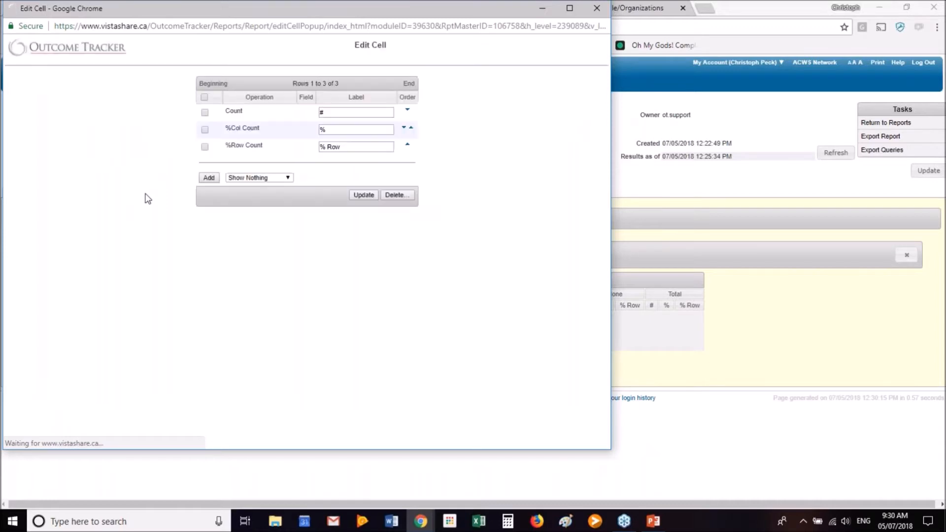
click(201, 129)
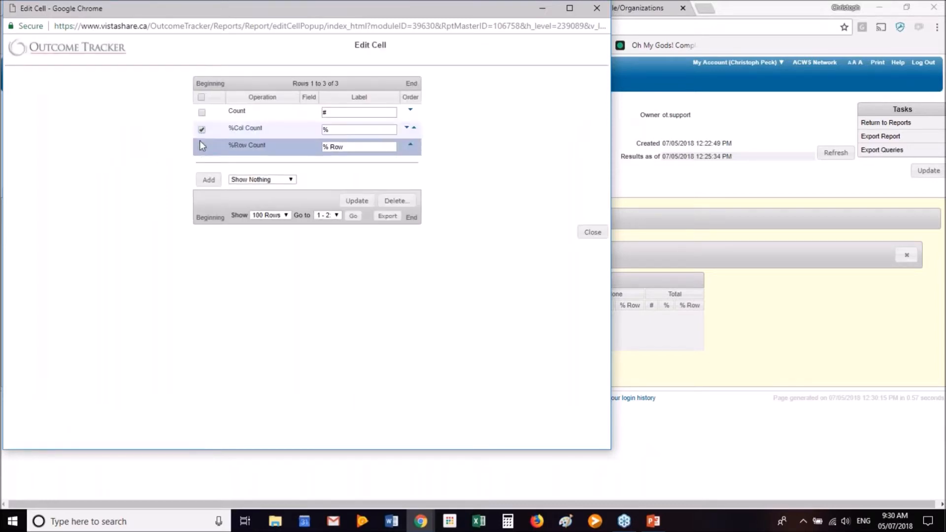
click(202, 146)
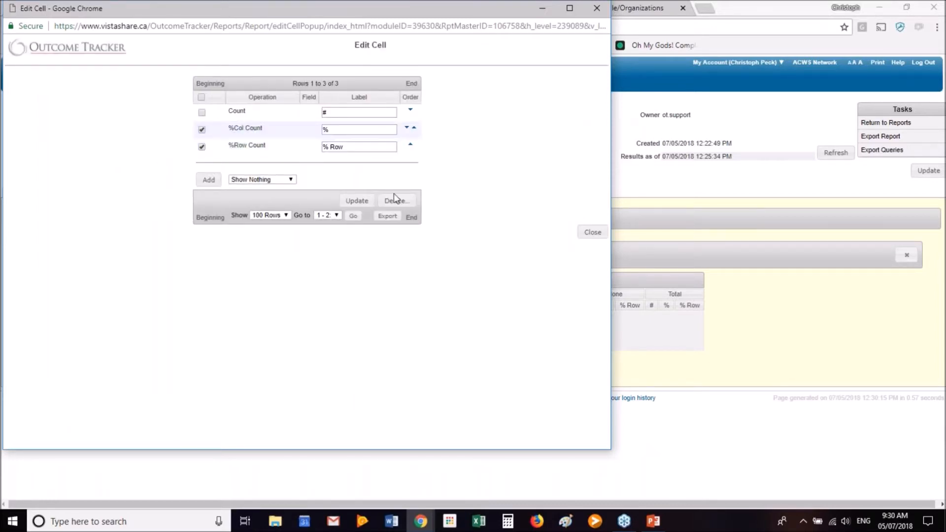
click(397, 201)
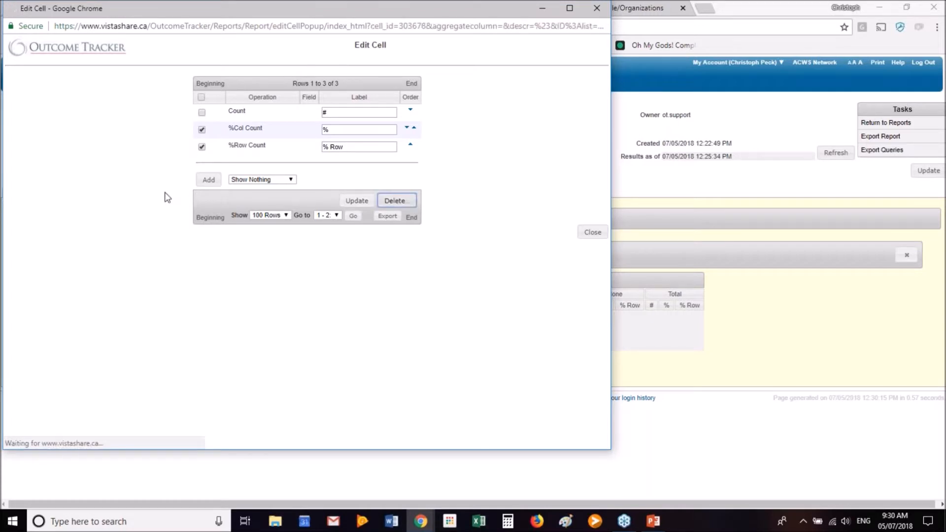
click(291, 146)
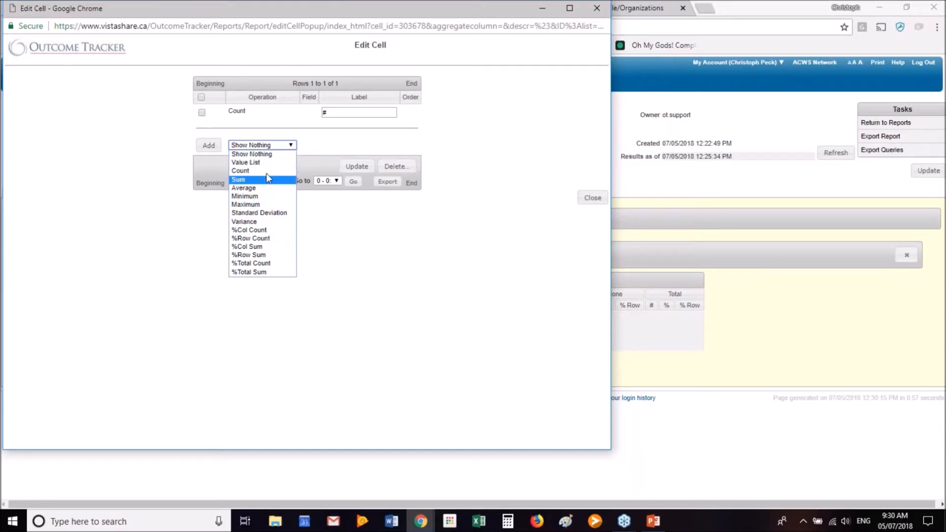
click(501, 156)
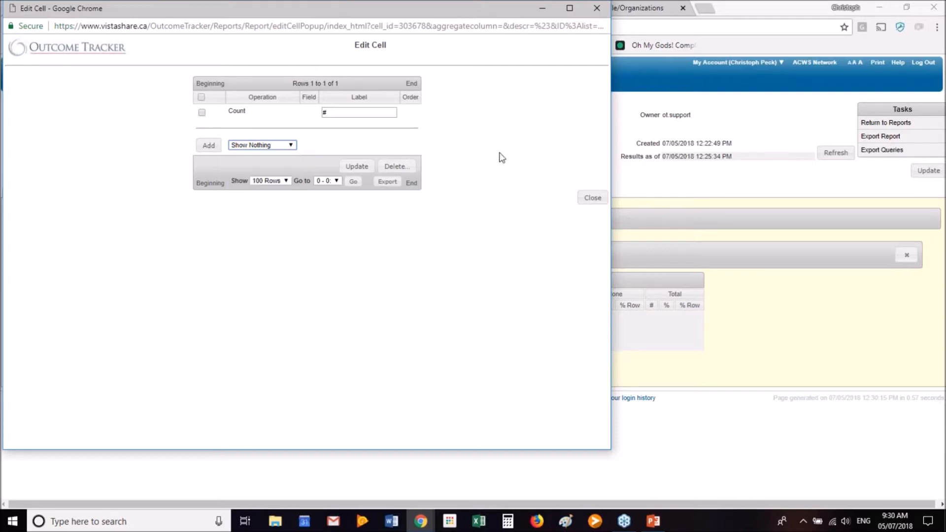
click(596, 201)
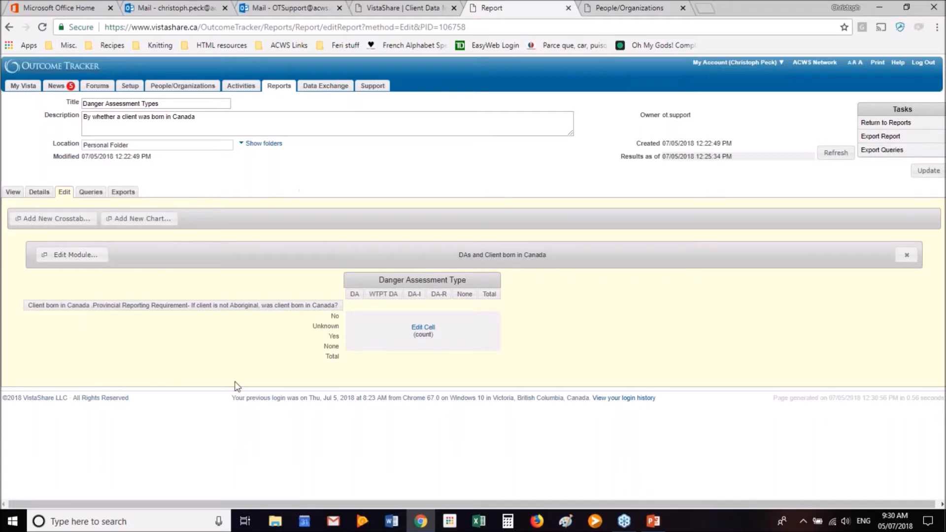
- Add Total Score for Questionnaire as a second vertical header of the DAs and Client born in Canada module, and close the module editor
click(75, 256)
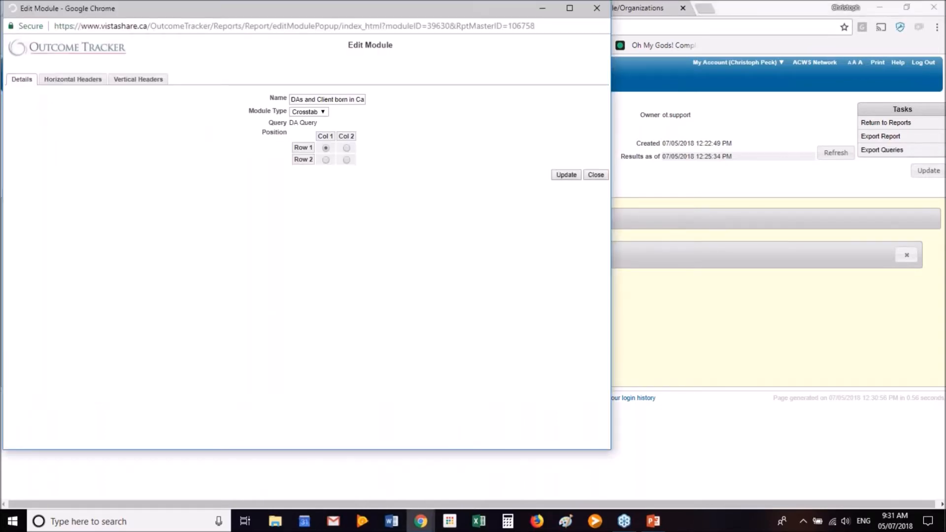
click(62, 81)
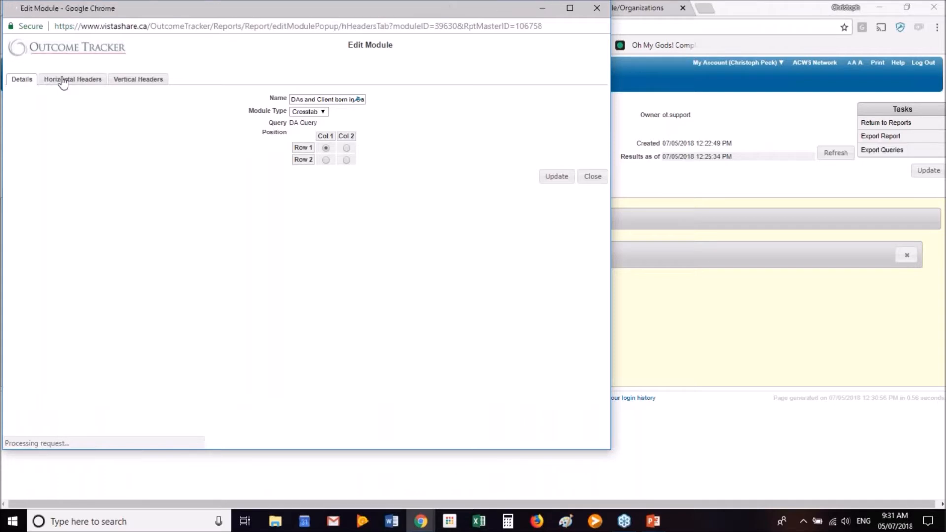
click(126, 80)
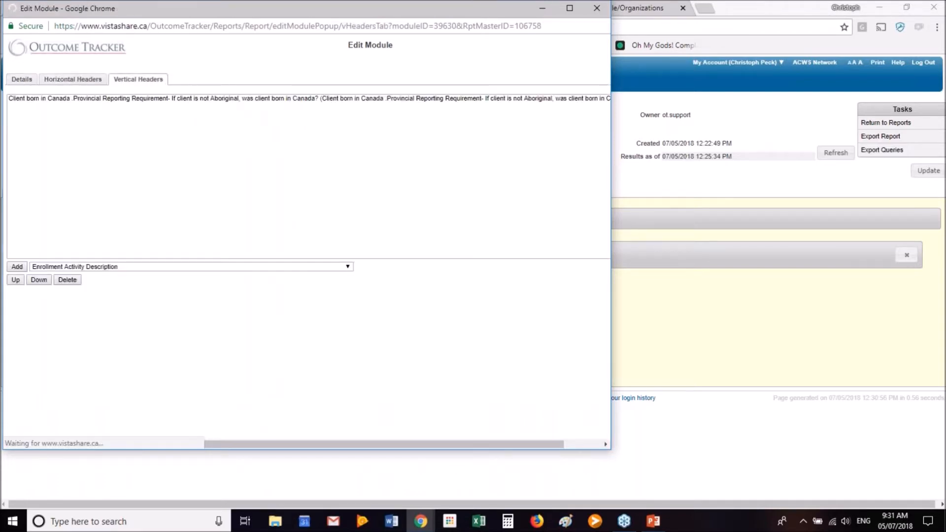
click(288, 268)
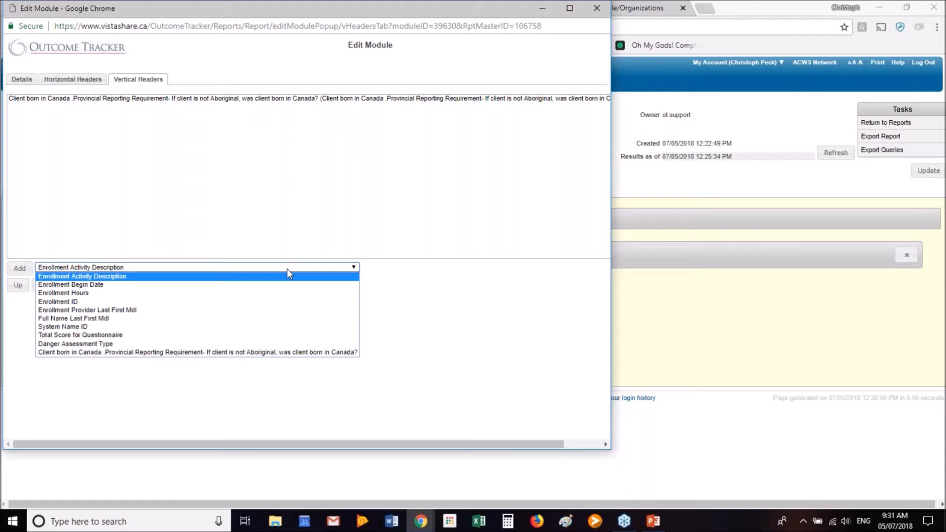
click(246, 335)
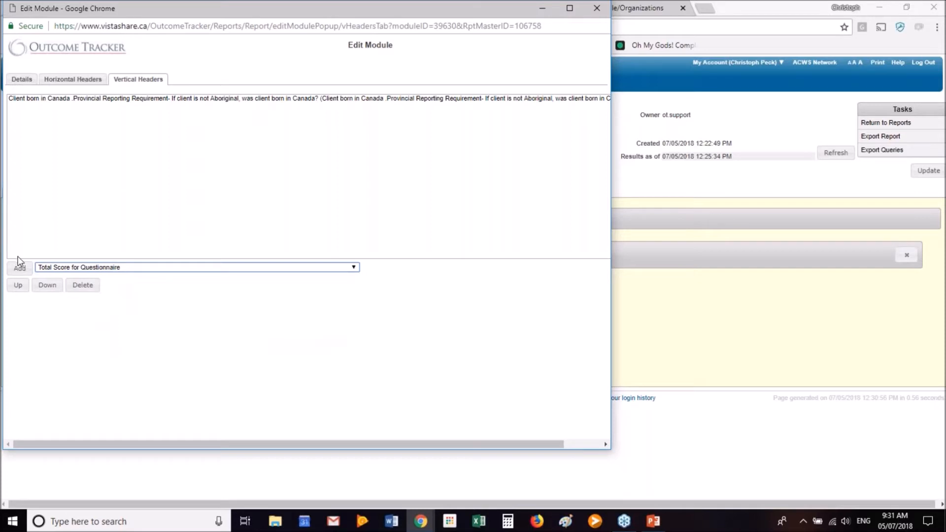
click(22, 271)
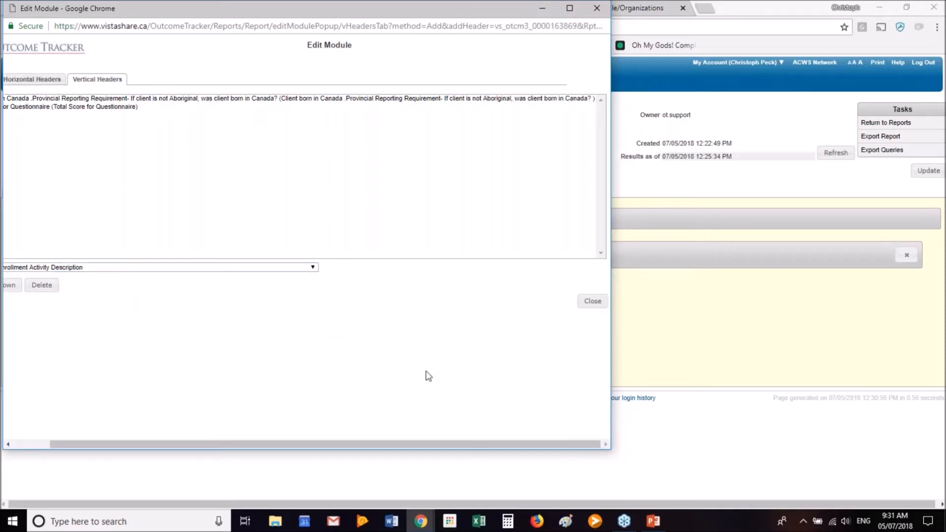
click(593, 301)
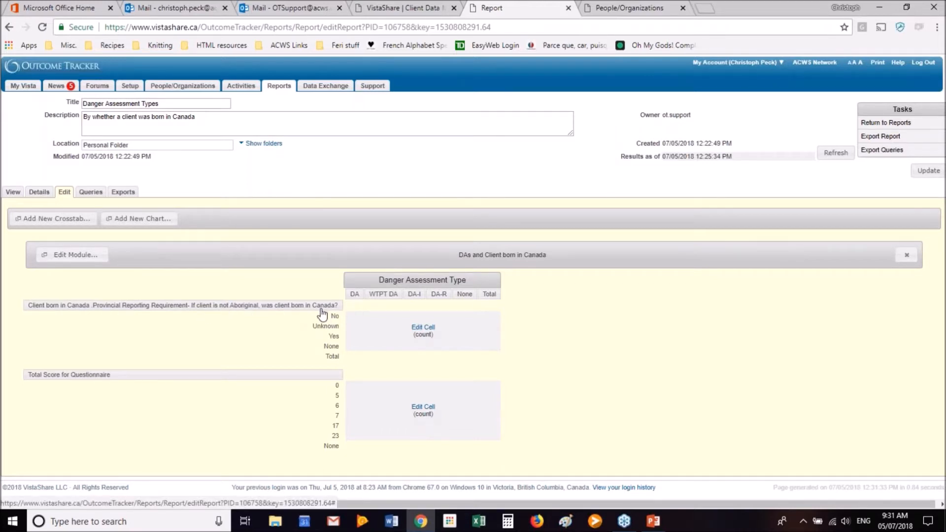
- View the report with its Total Score for Questionnaire section, and return to editing it
click(13, 192)
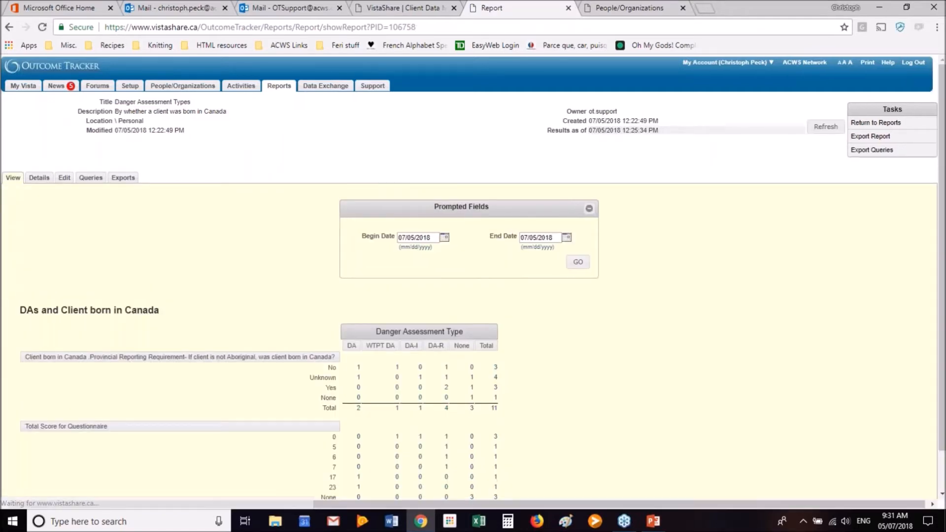
scroll(473, 281, down, 1)
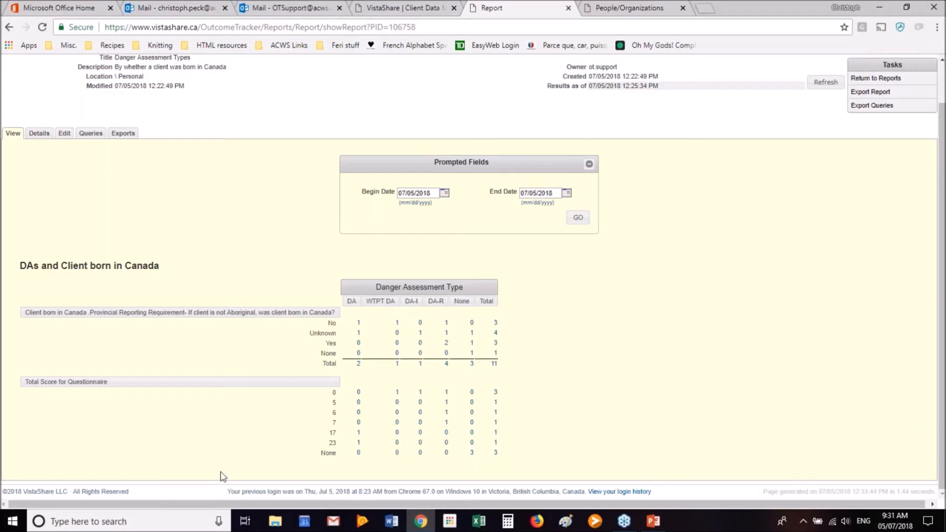
click(65, 135)
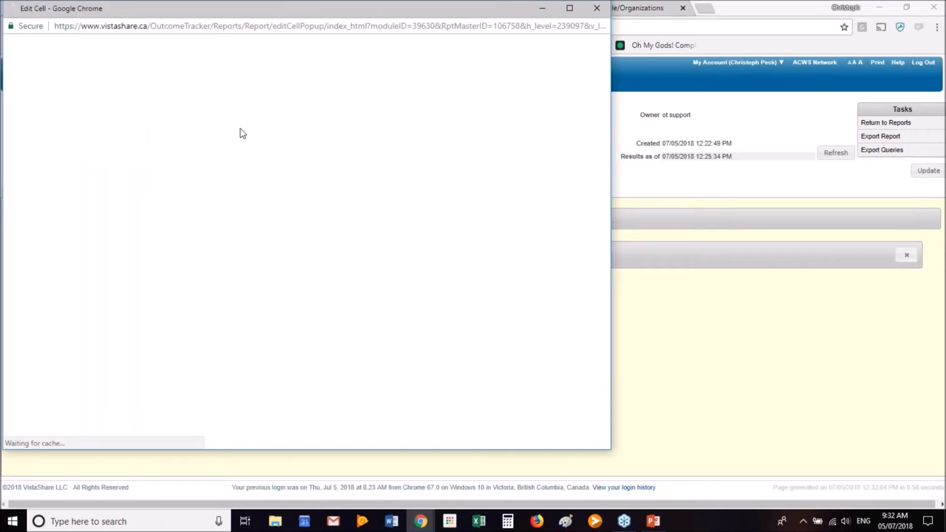
- Replace the Count operation in the Total Score for Questionnaire cell with a Sum operation
click(256, 144)
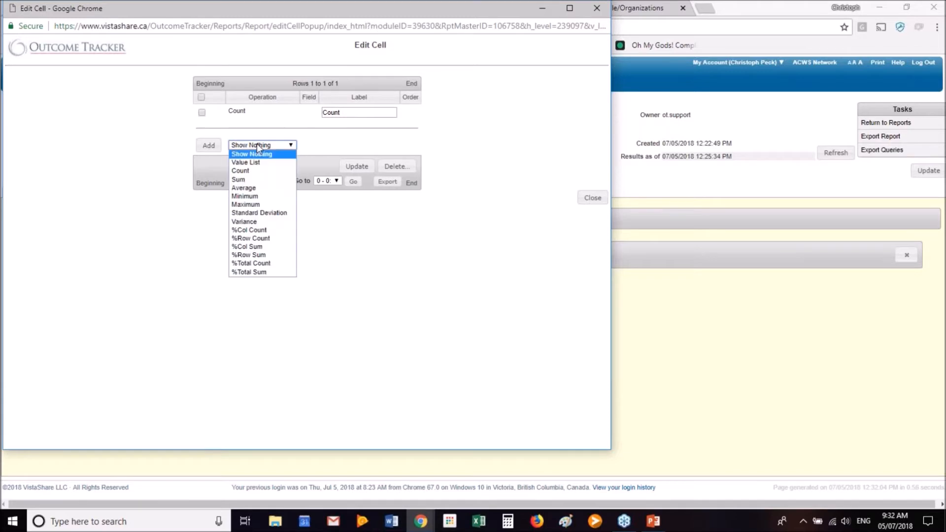
click(201, 113)
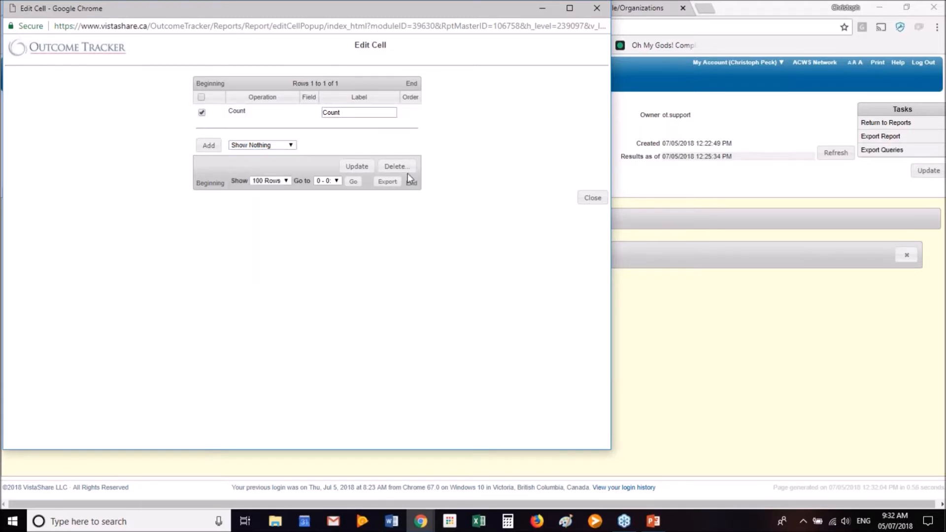
click(249, 144)
click(248, 180)
click(208, 147)
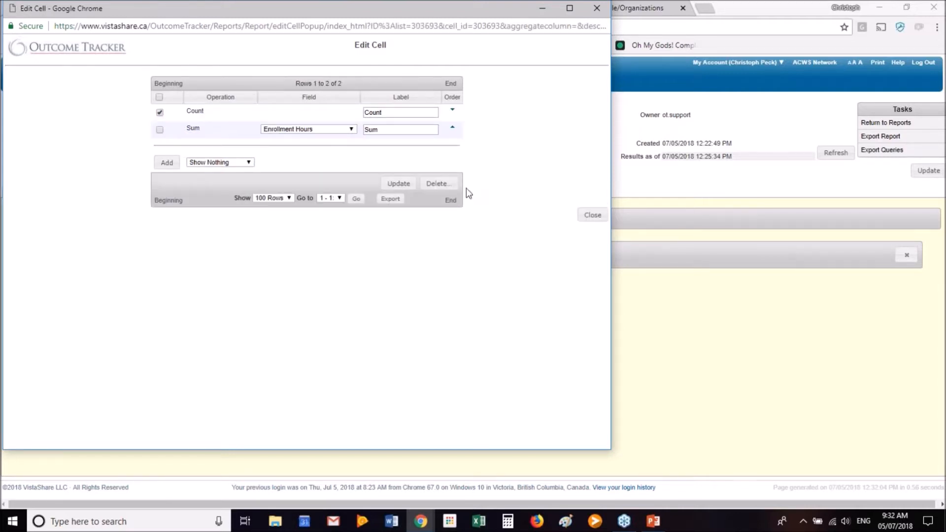
click(443, 189)
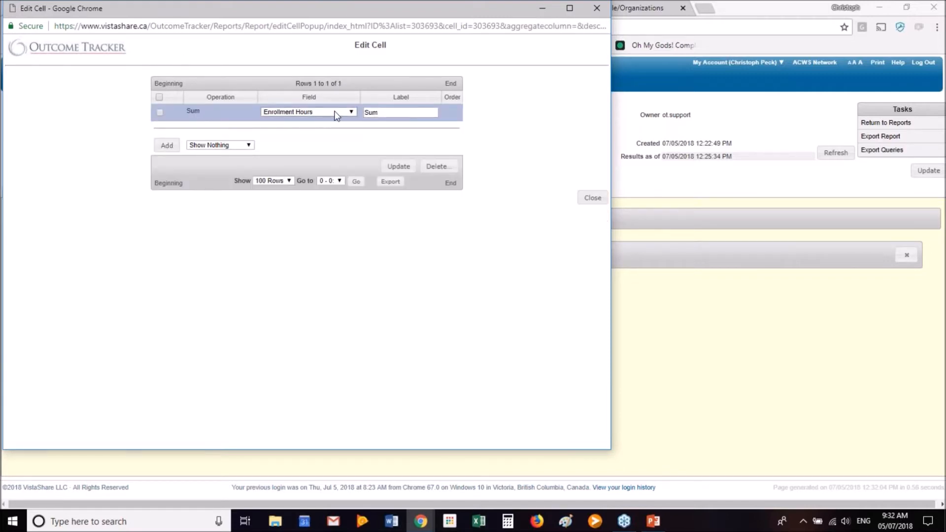
- Set the Sum operation's field to Total Score for Questionnaire, save the cell settings, and close the cell editor
click(337, 113)
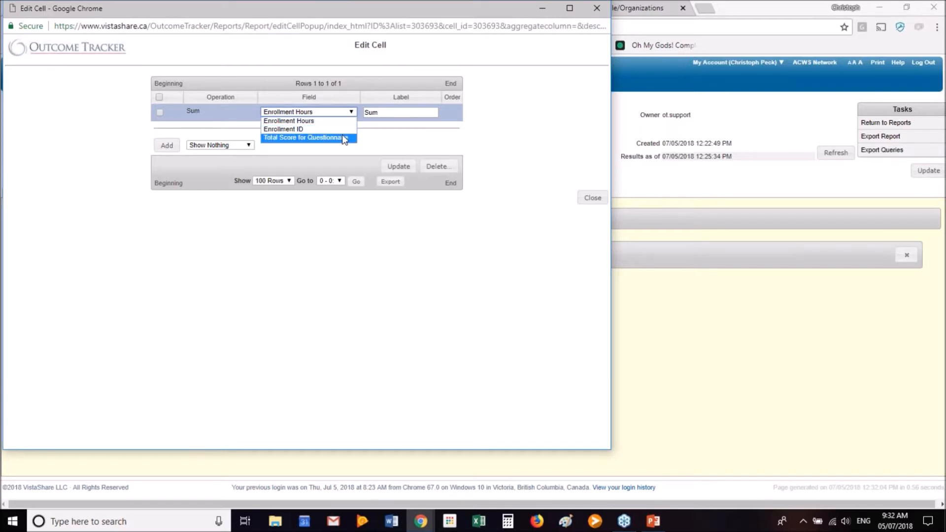
click(343, 137)
click(352, 112)
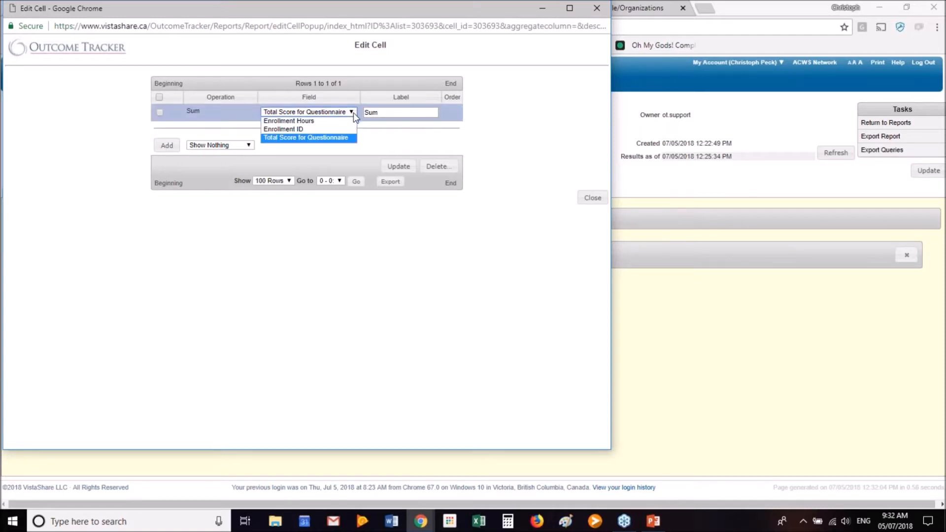
click(334, 138)
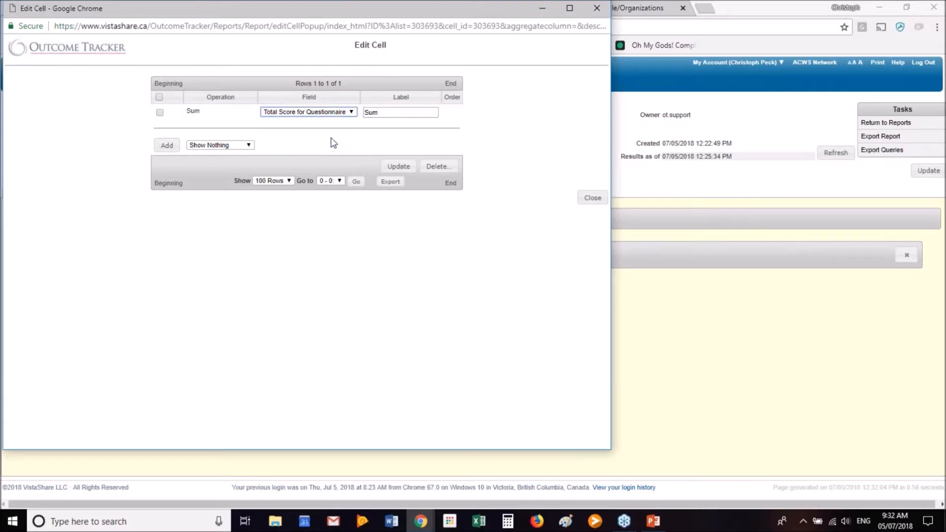
click(406, 167)
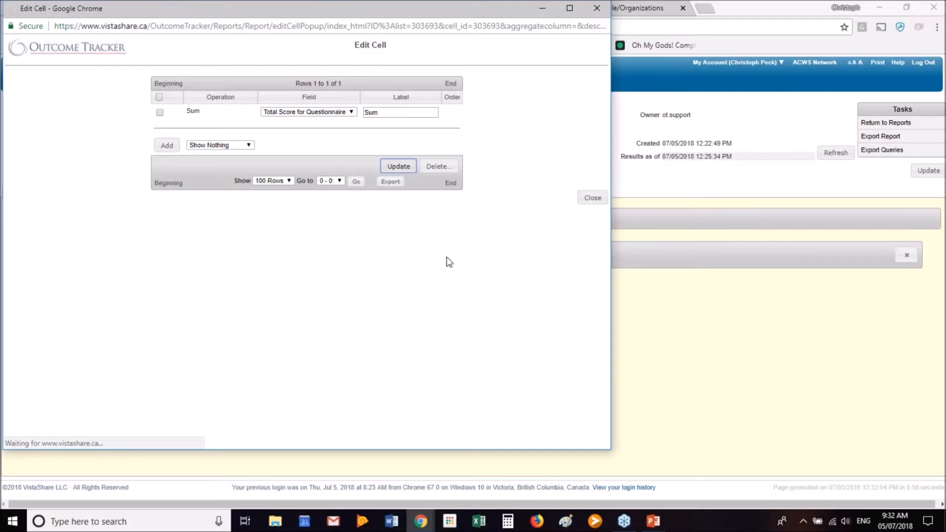
click(593, 197)
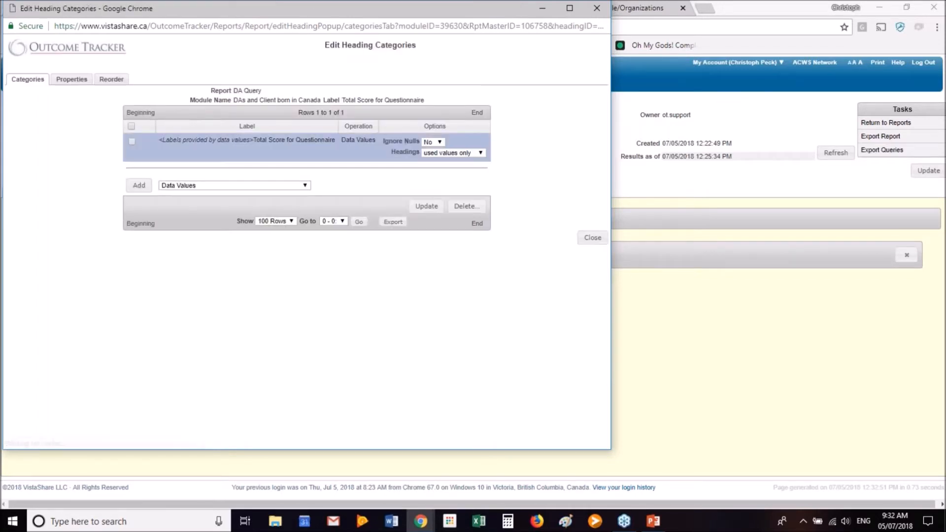
- Replace the Data Values category of the Total Score for Questionnaire heading with Total All Data, and view the report
click(132, 142)
click(466, 207)
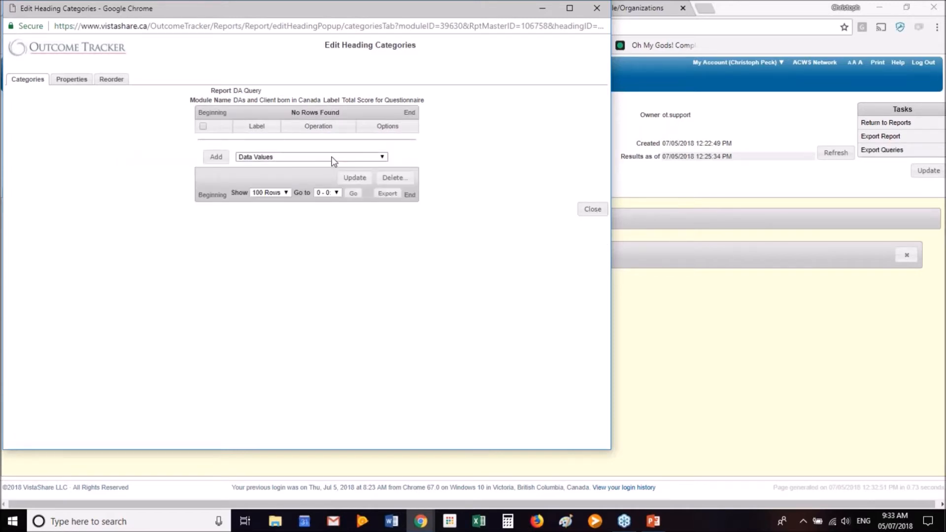
click(333, 157)
click(296, 187)
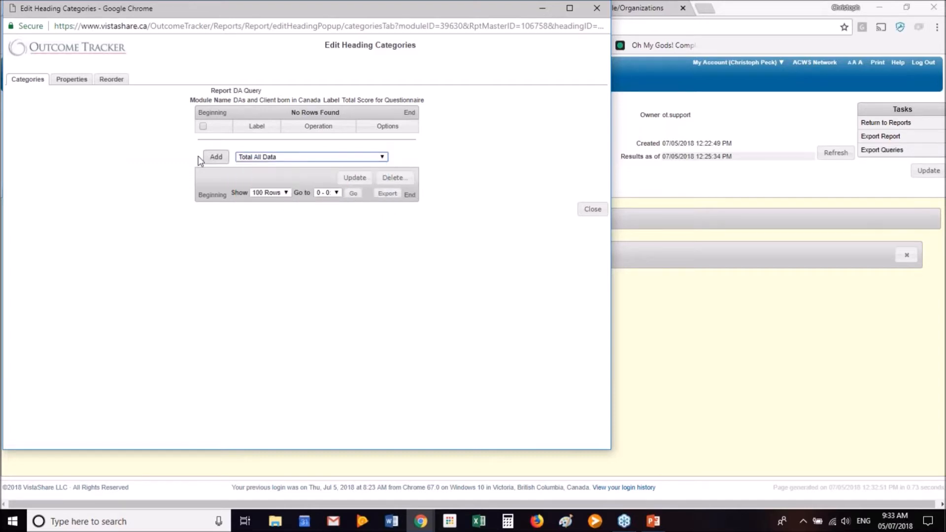
click(213, 157)
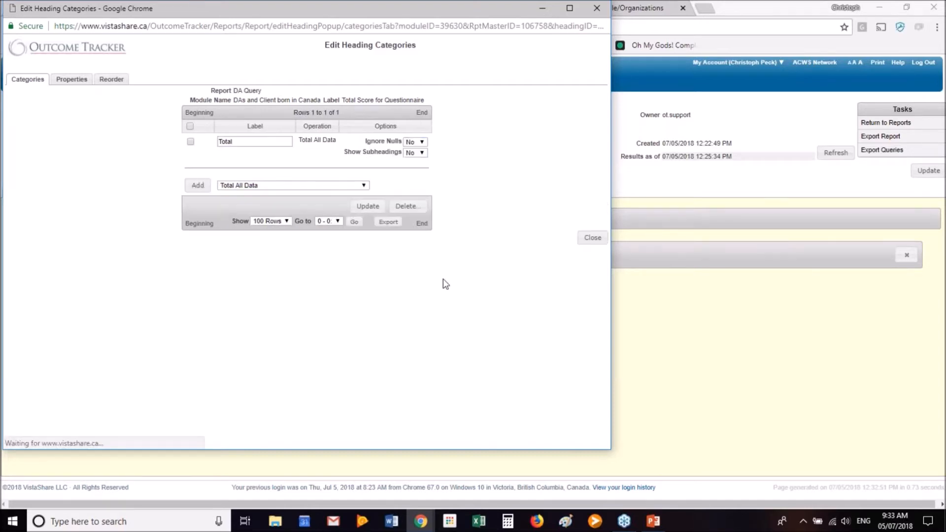
click(592, 238)
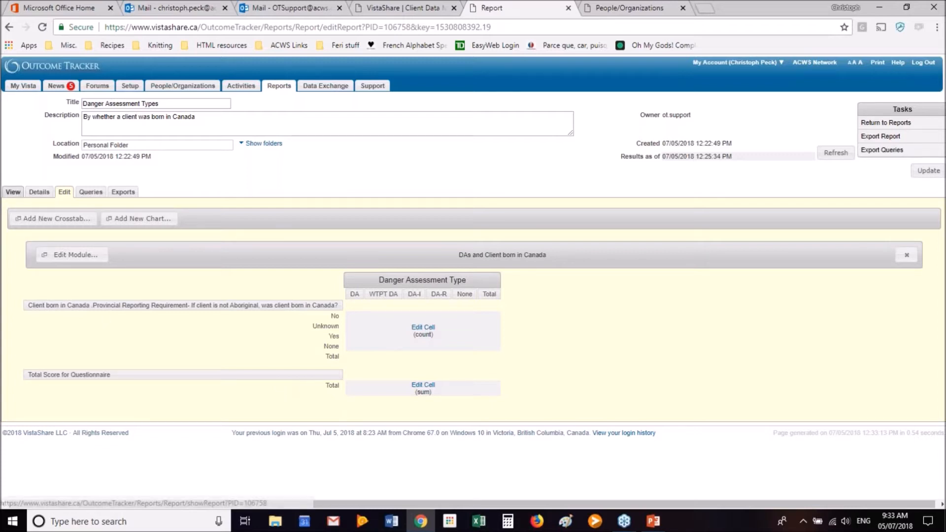
click(11, 194)
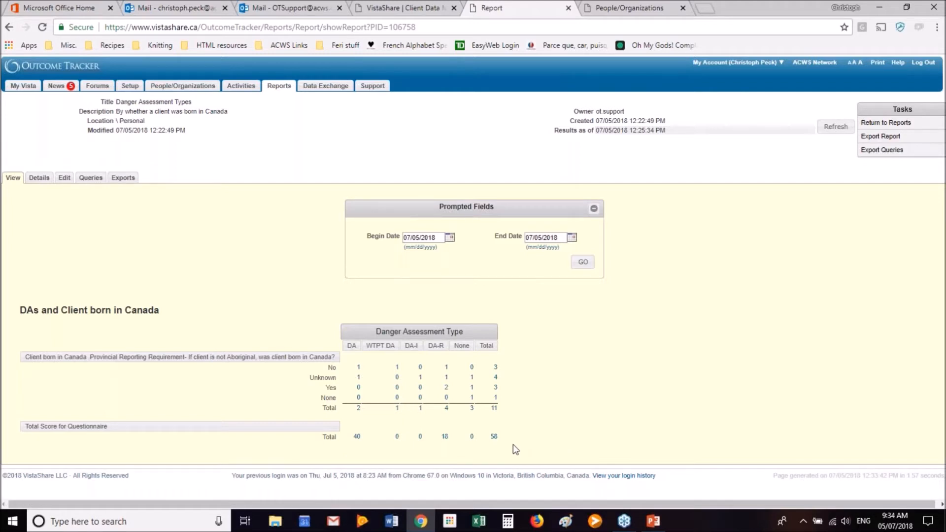
- Return to editing the report and add an Average operation on Total Score for Questionnaire to that section's cell
click(64, 178)
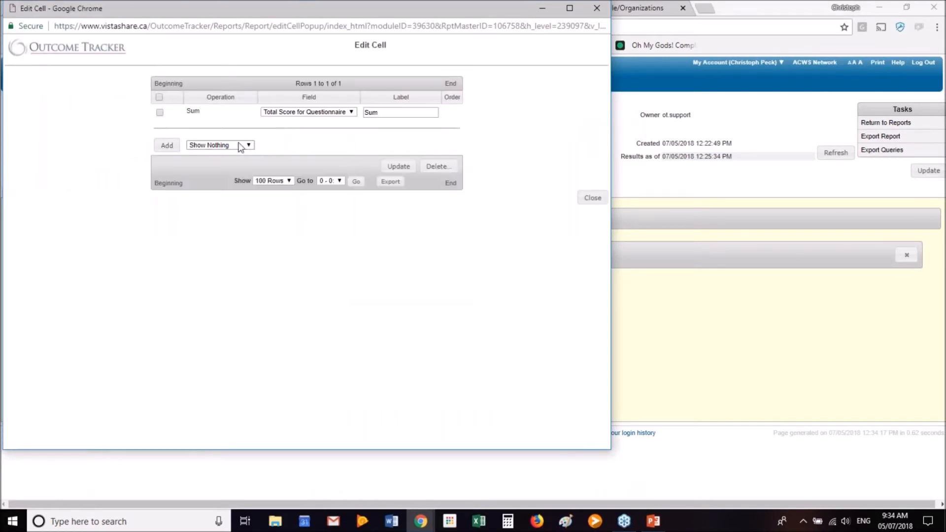
click(242, 144)
click(198, 192)
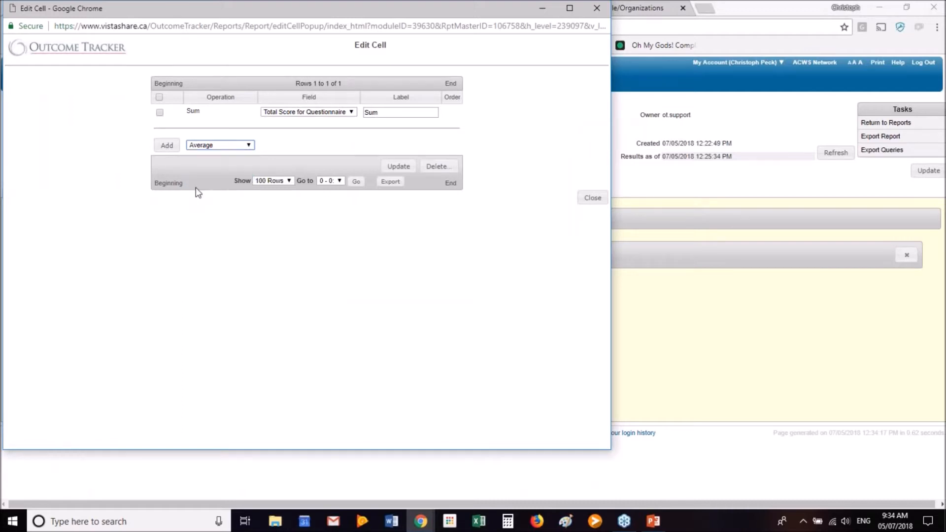
click(167, 147)
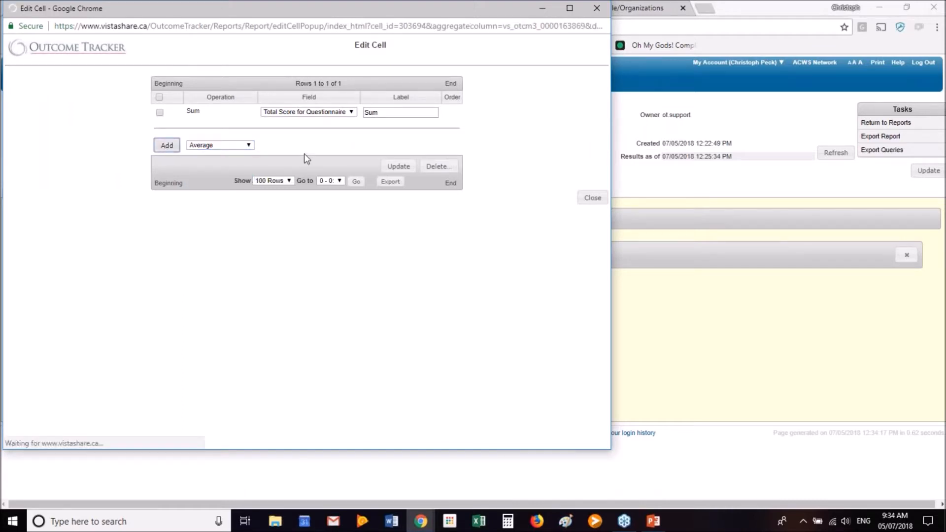
click(321, 126)
click(311, 153)
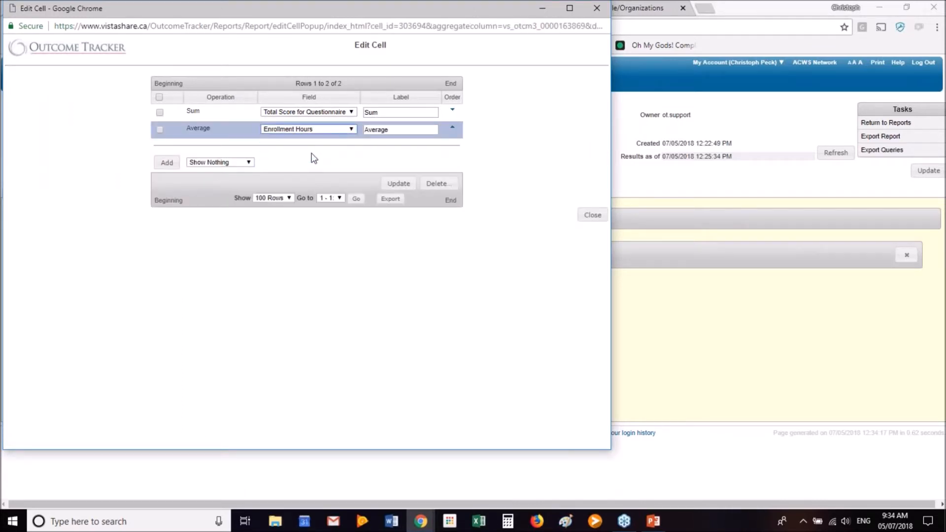
click(399, 184)
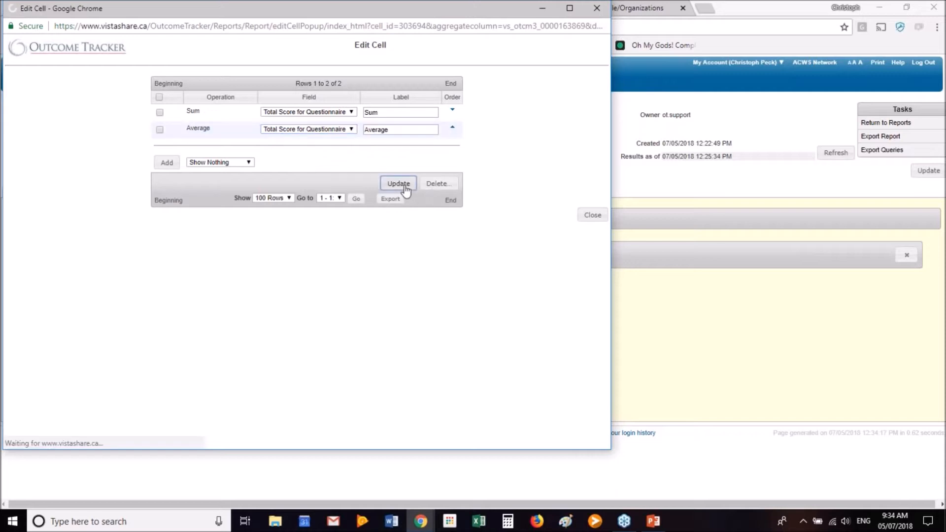
- Delete the Sum operation from the Total Score for Questionnaire cell and close the cell editor
click(159, 112)
click(440, 184)
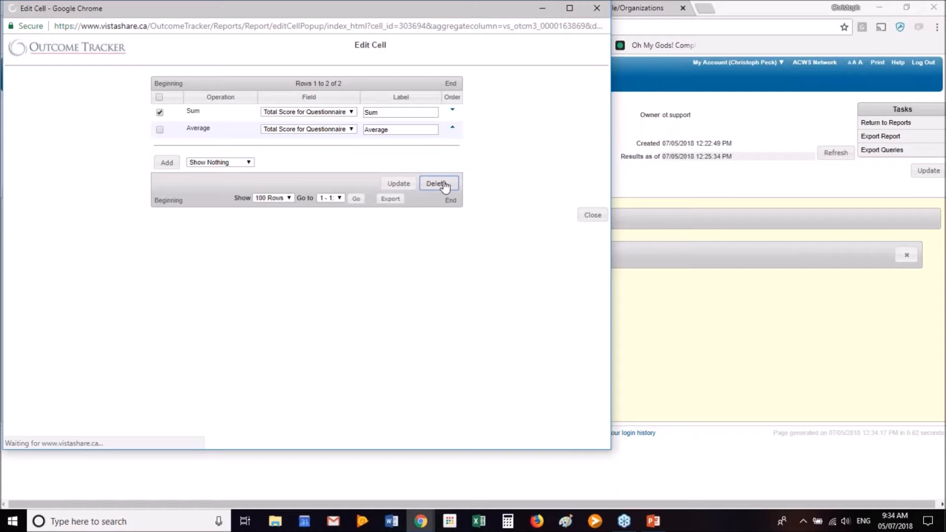
click(593, 201)
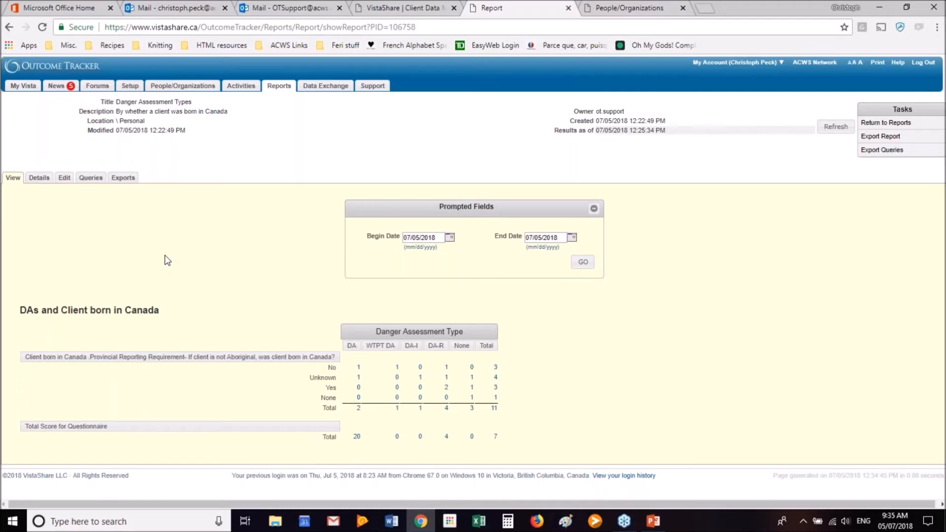
- Switch to the PowerPoint presentation, review the two Reports slides up to the multi-module reports slide, and return to the report
click(653, 522)
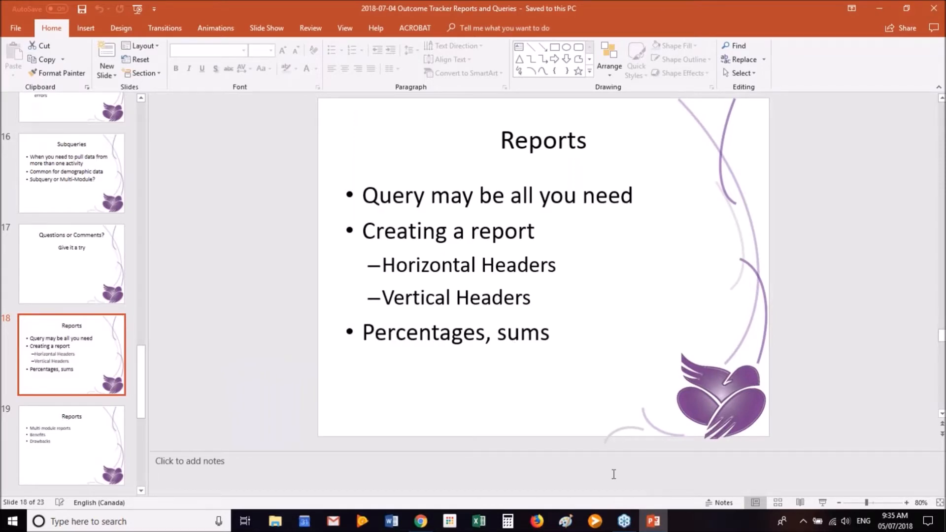
click(656, 526)
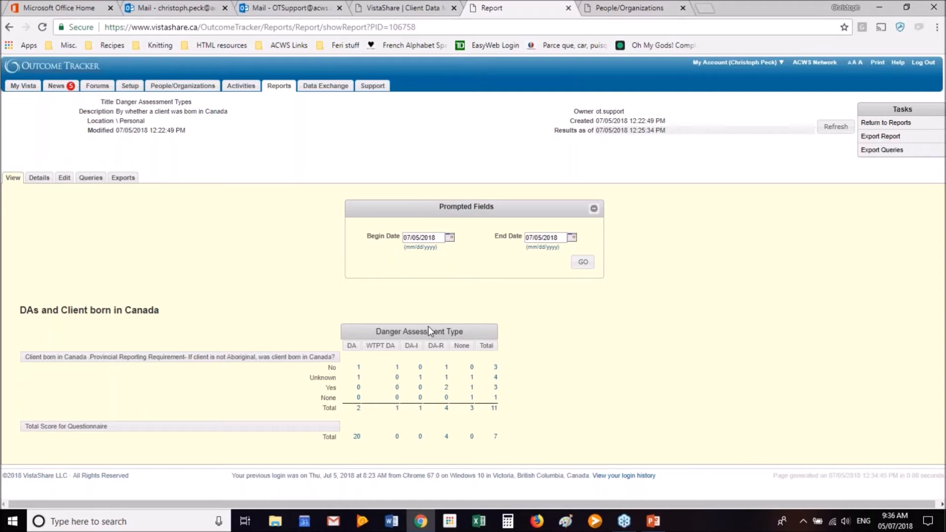
click(661, 530)
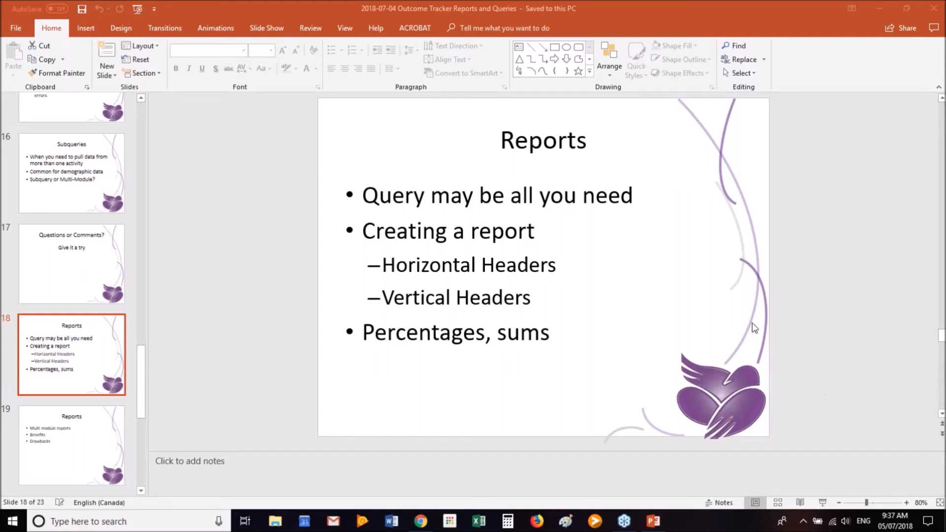
click(66, 432)
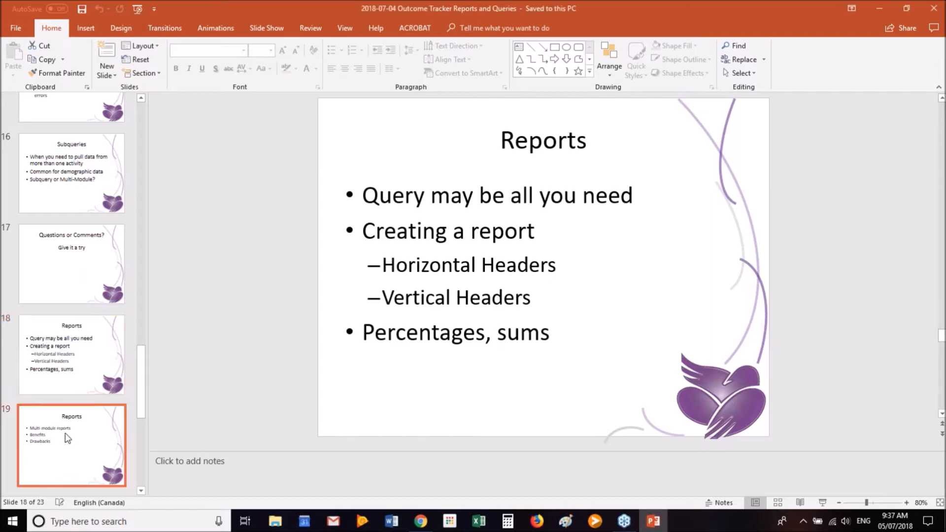
click(654, 521)
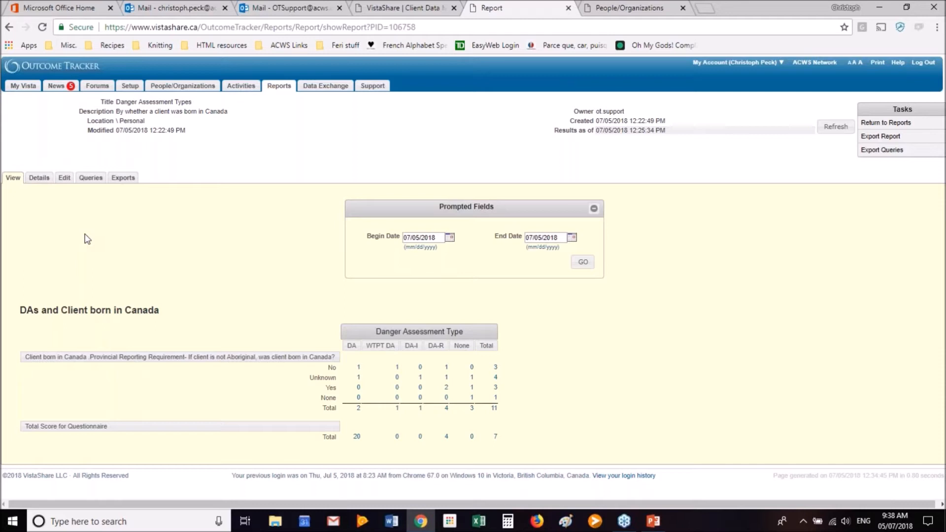
- Edit the report and start a new crosstab module titled "DA total scores by DA type"
click(65, 183)
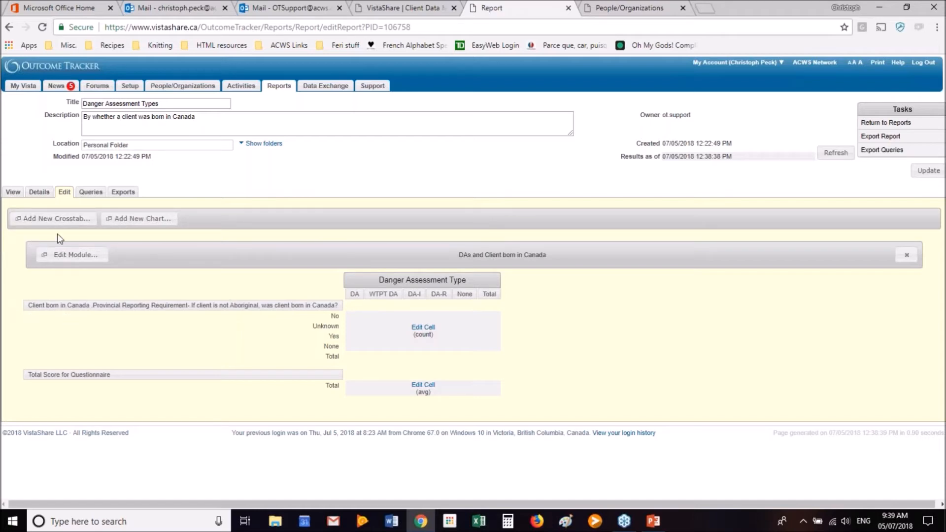
click(55, 219)
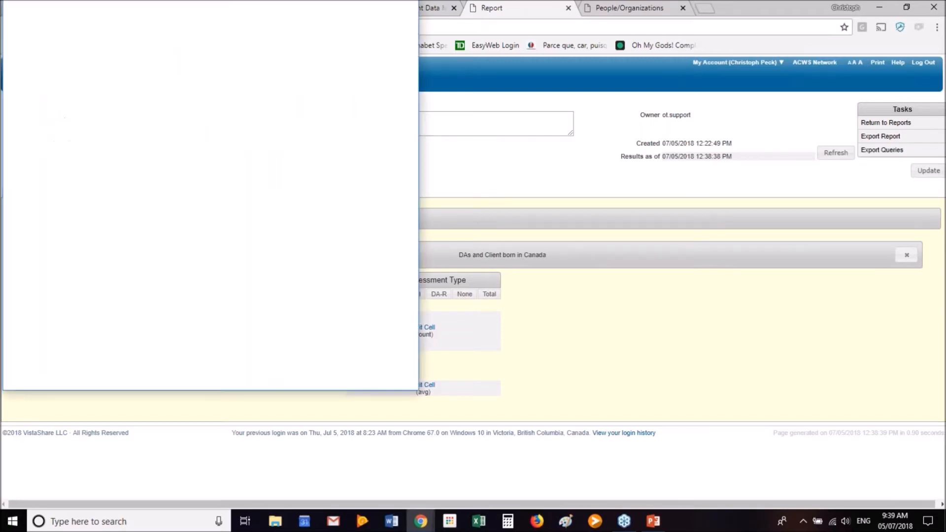
click(170, 136)
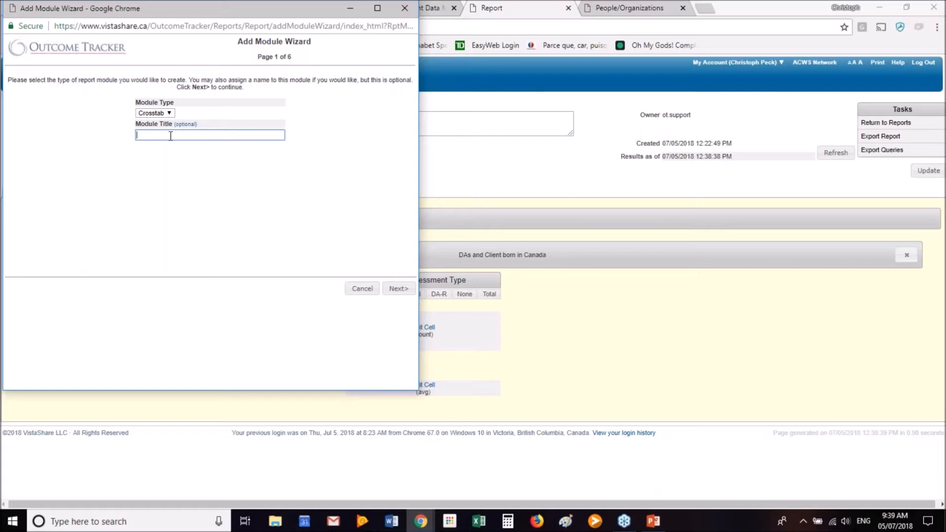
text(DA totals scores by DA type)
click(400, 288)
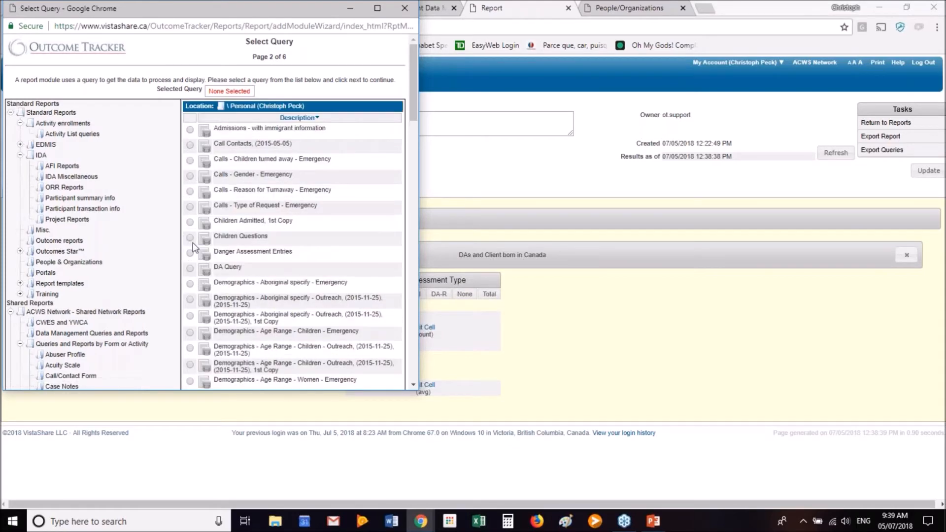
- Base the new crosstab on DA Query and use Danger Assessment Type as its horizontal header
click(189, 268)
scroll(334, 246, down, 1)
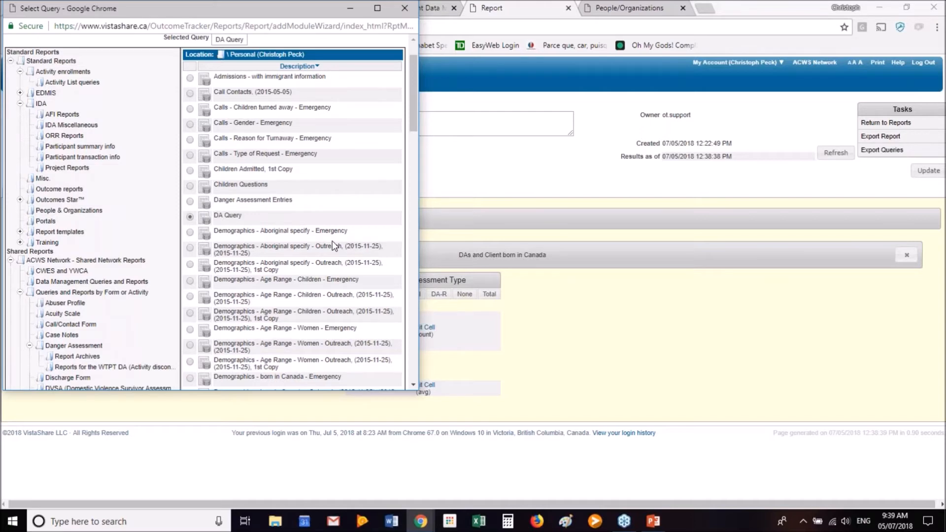
scroll(334, 246, down, 10)
click(388, 382)
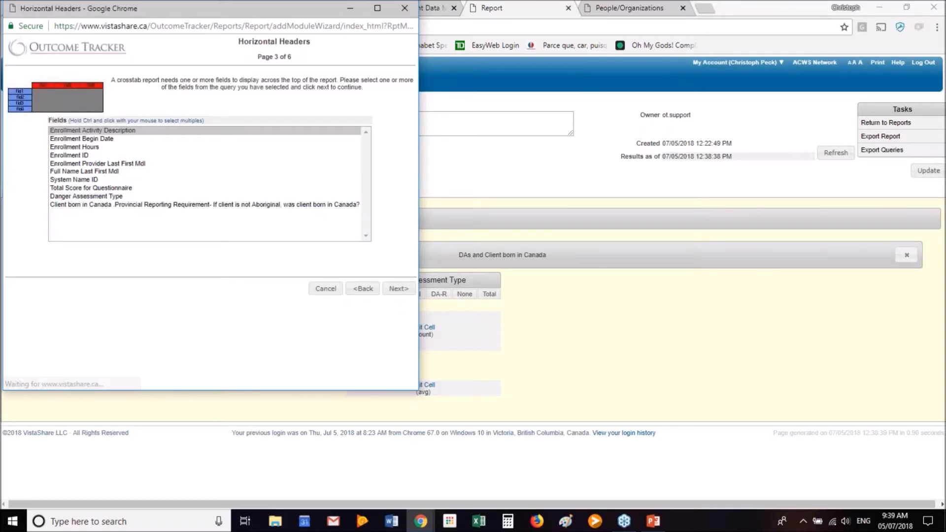
click(77, 196)
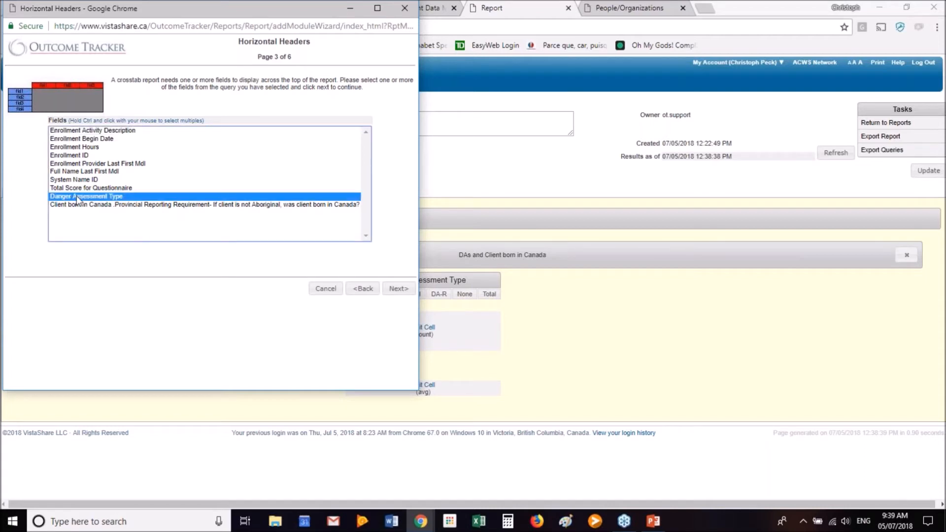
click(399, 289)
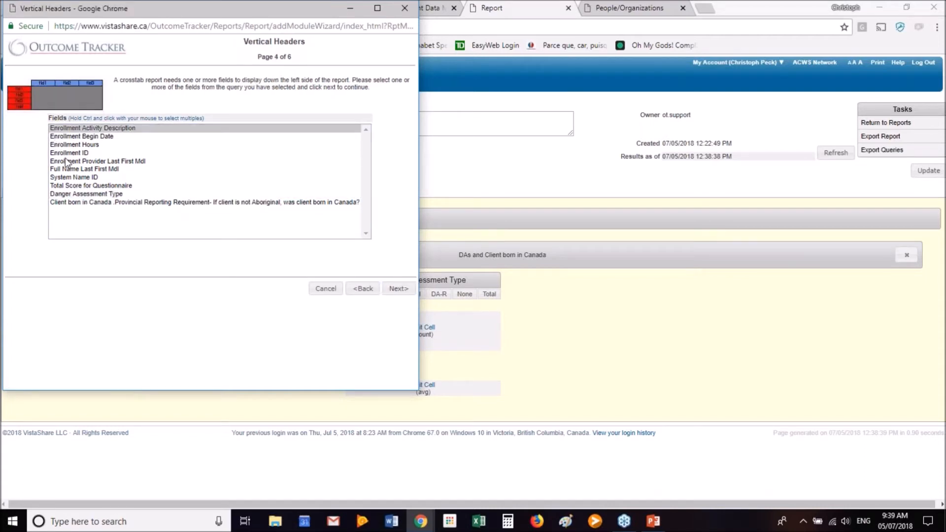
- Use Total Score for Questionnaire as the vertical header, finish the crosstab in Row 1, Col 2, and view the report
click(76, 177)
click(80, 187)
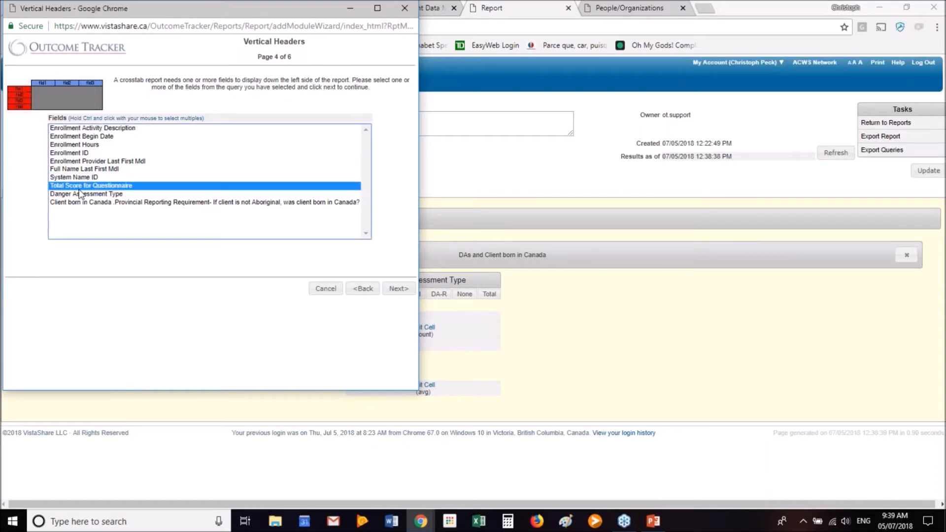
click(398, 292)
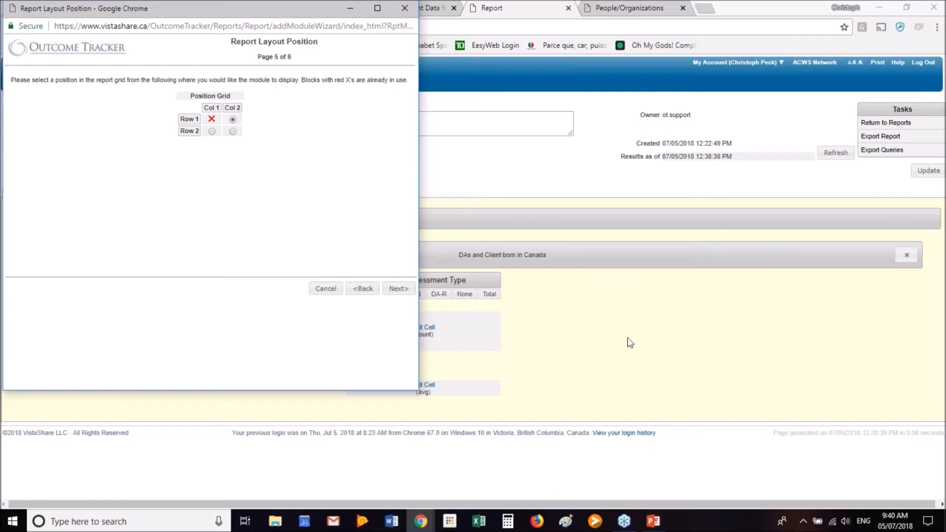
click(400, 291)
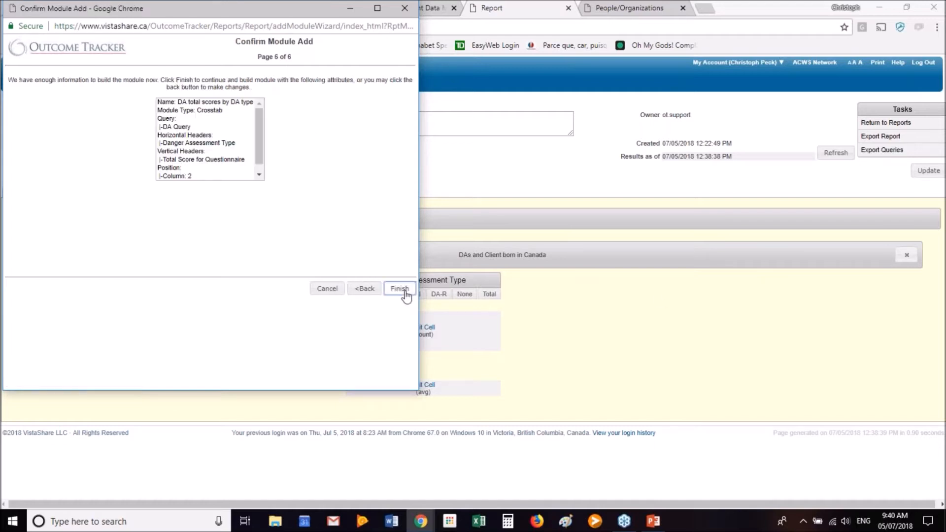
click(400, 289)
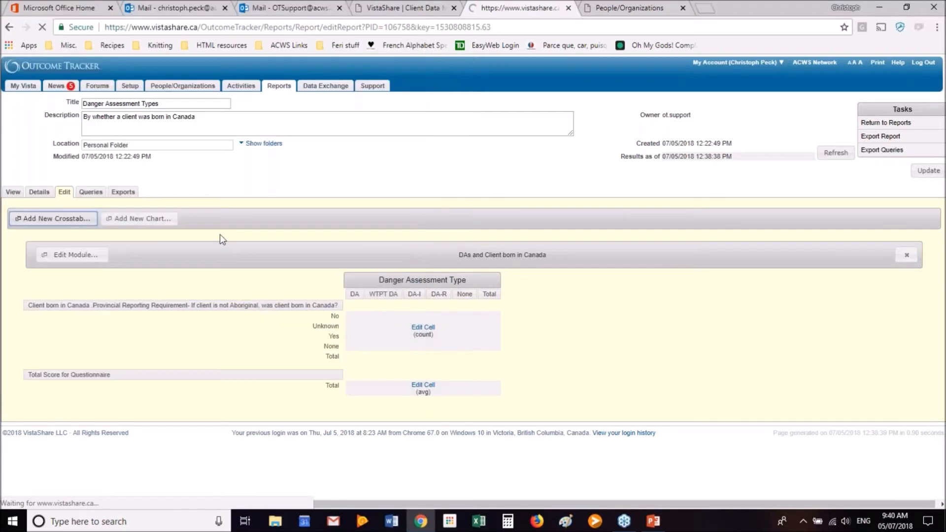
click(12, 194)
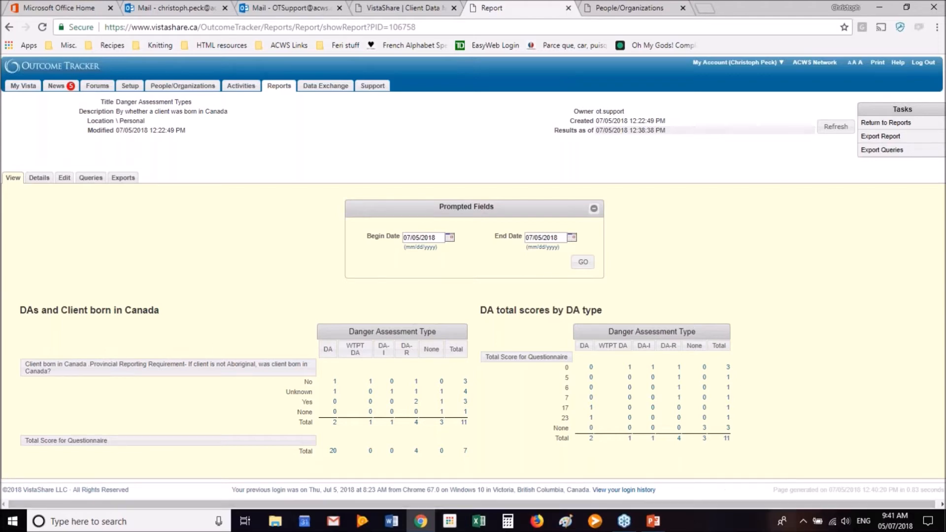
- Switch to the PowerPoint presentation to view the multi-module Reports slide, and return to the report
click(645, 526)
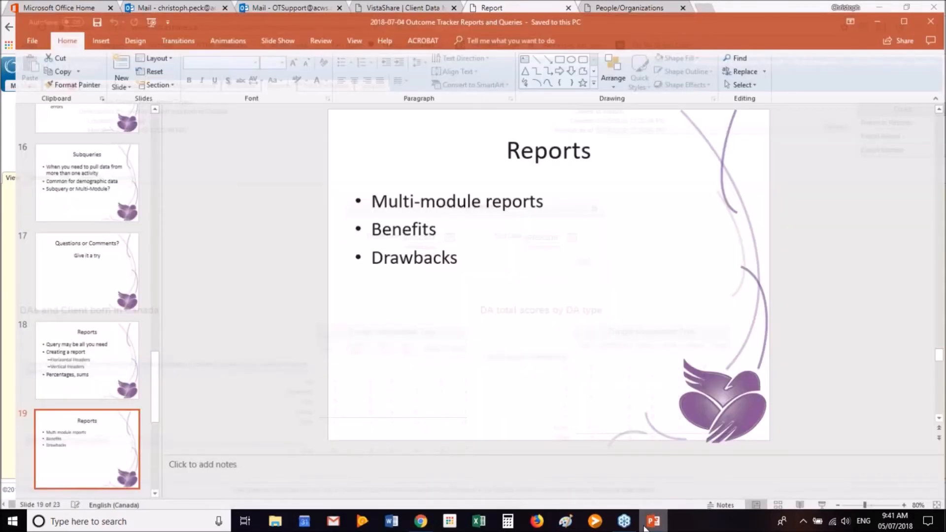
click(650, 526)
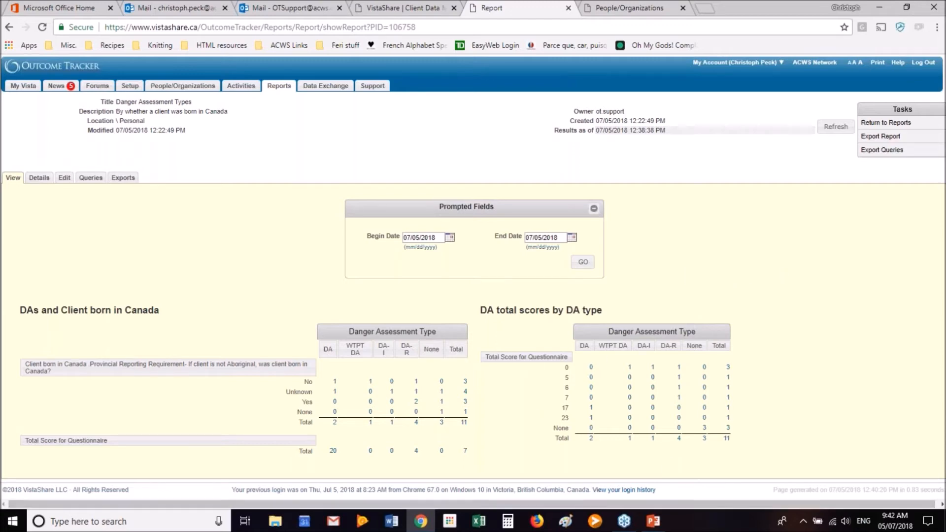
click(653, 522)
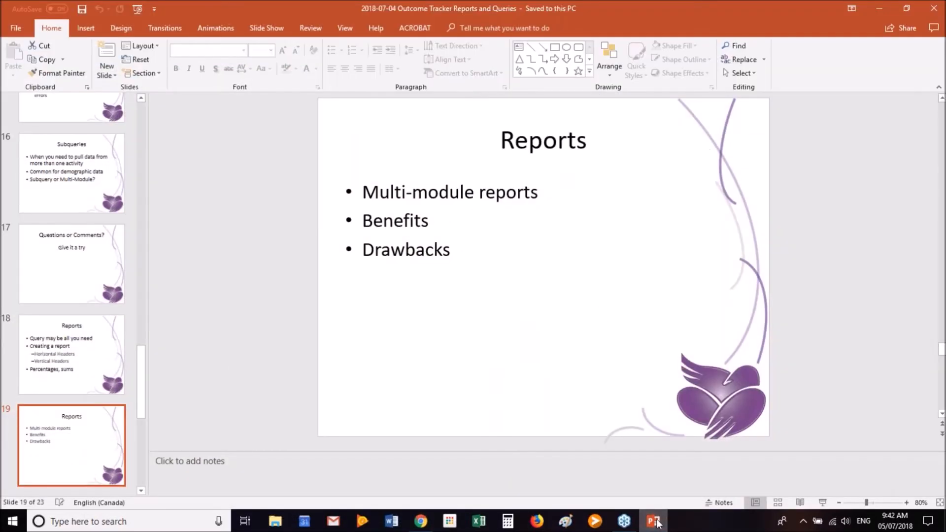
click(655, 522)
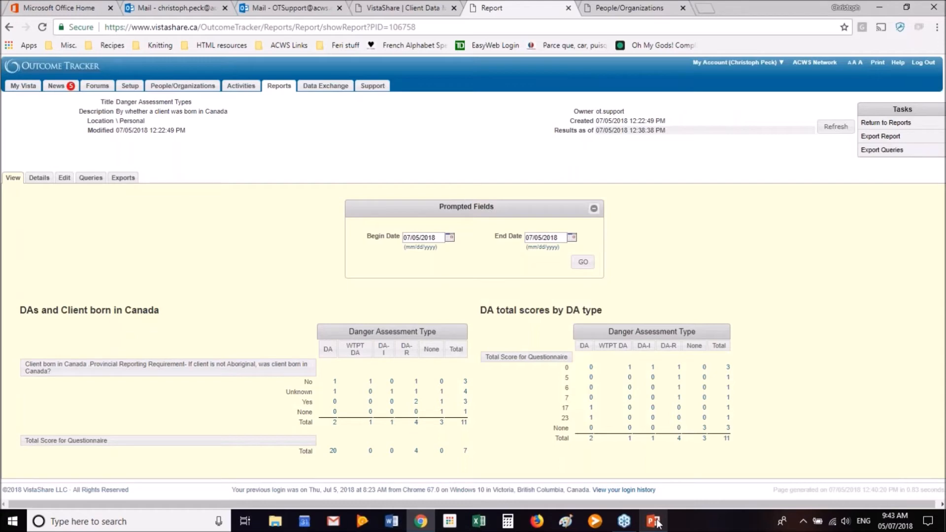
- Switch to the PowerPoint presentation and show the "Questions or Comments?" slide, slide 20, after the multi-module Reports slide
click(655, 522)
drag(138, 381, 140, 424)
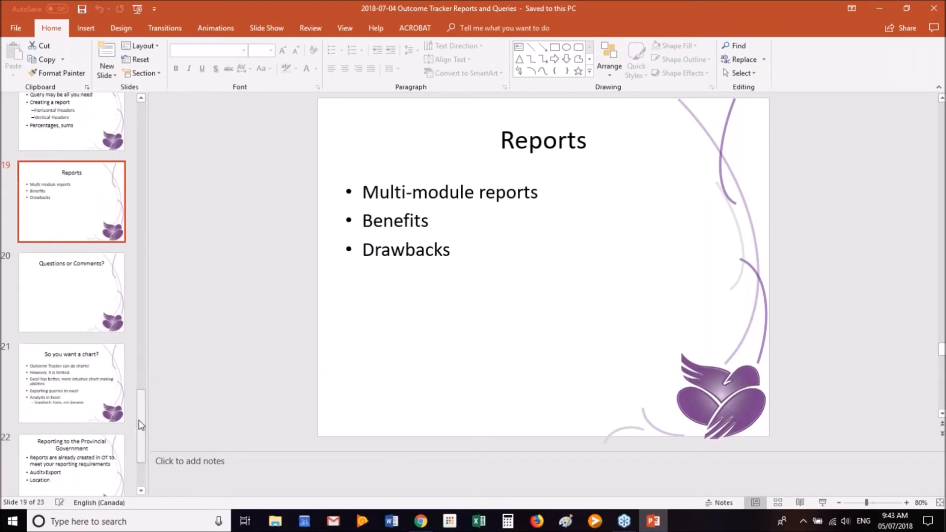
click(64, 289)
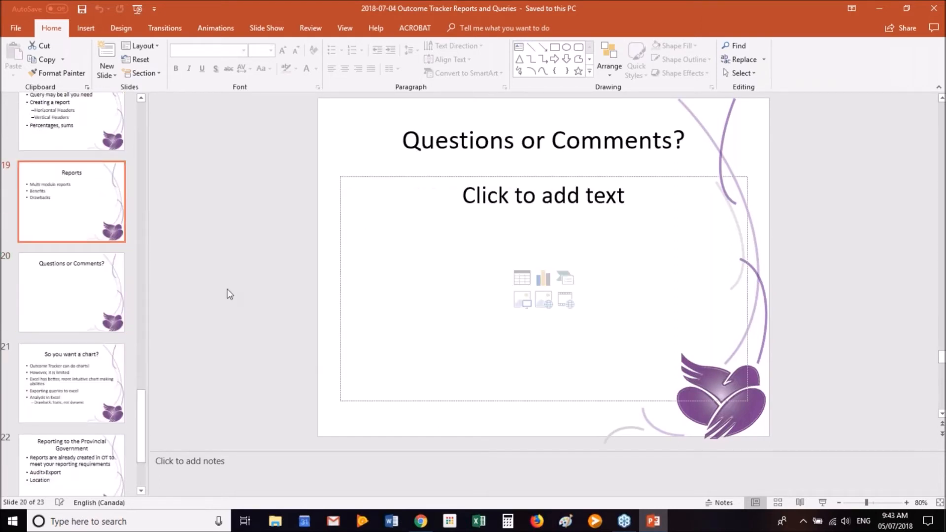
scroll(230, 295, up, 4)
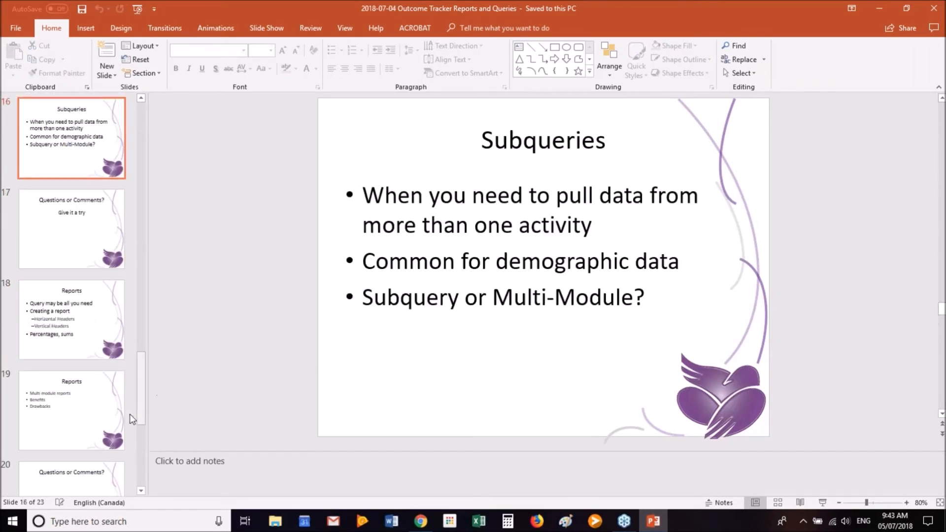
click(101, 475)
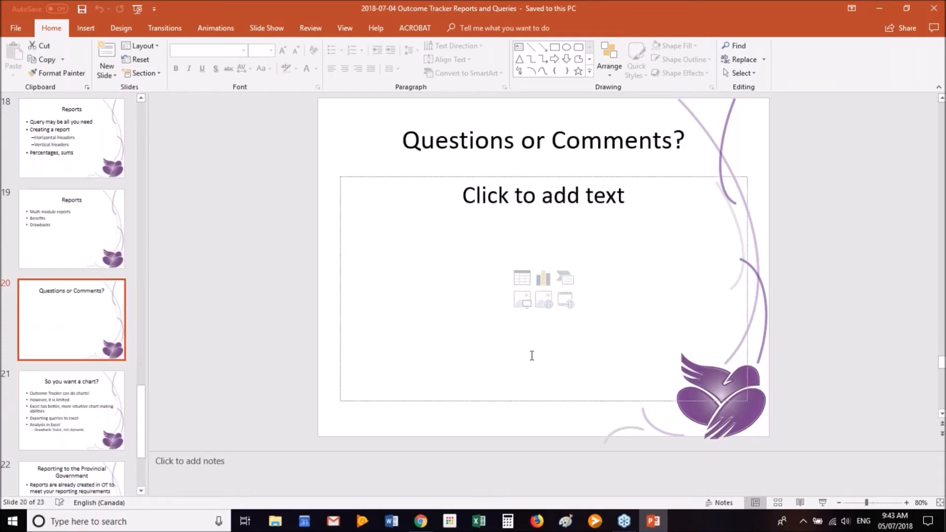
click(936, 28)
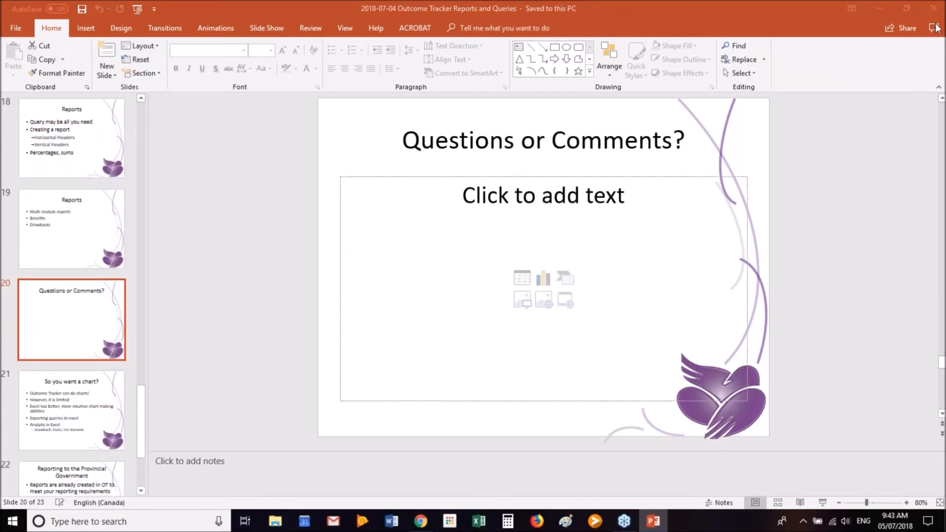
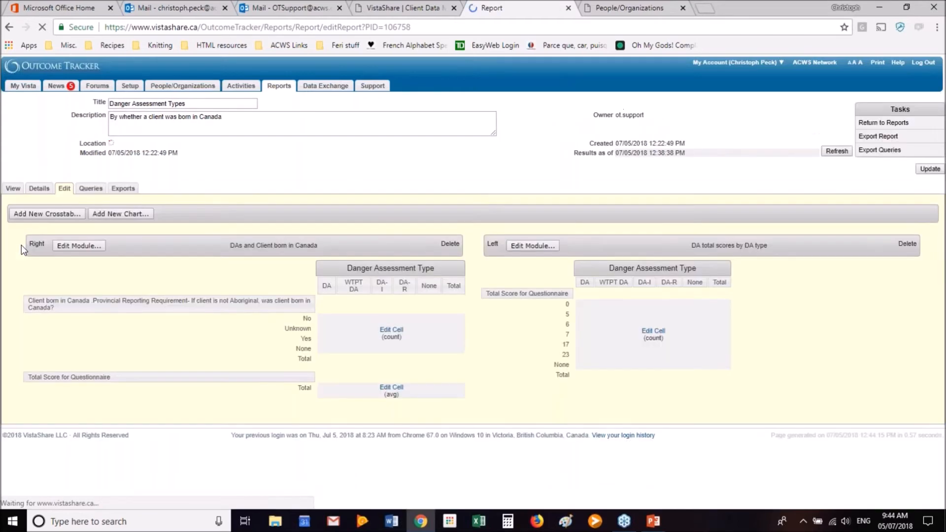
click(107, 255)
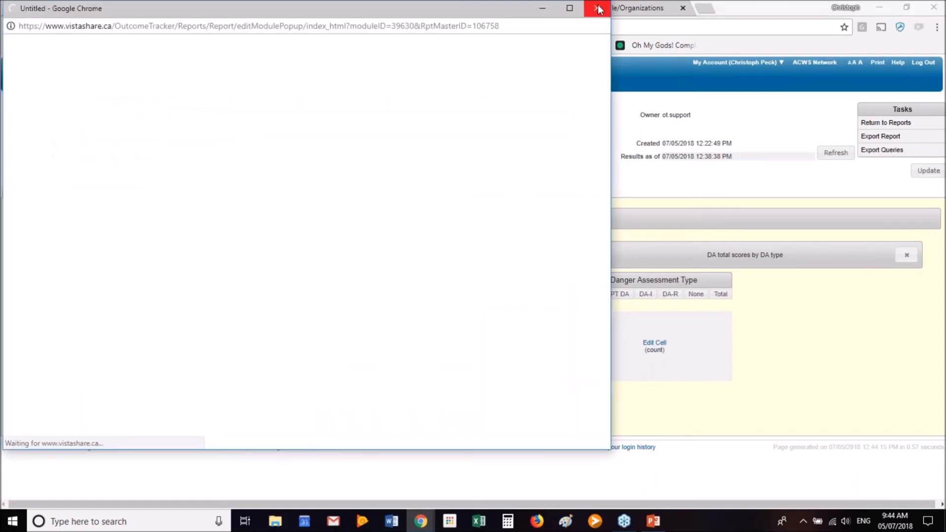
click(597, 8)
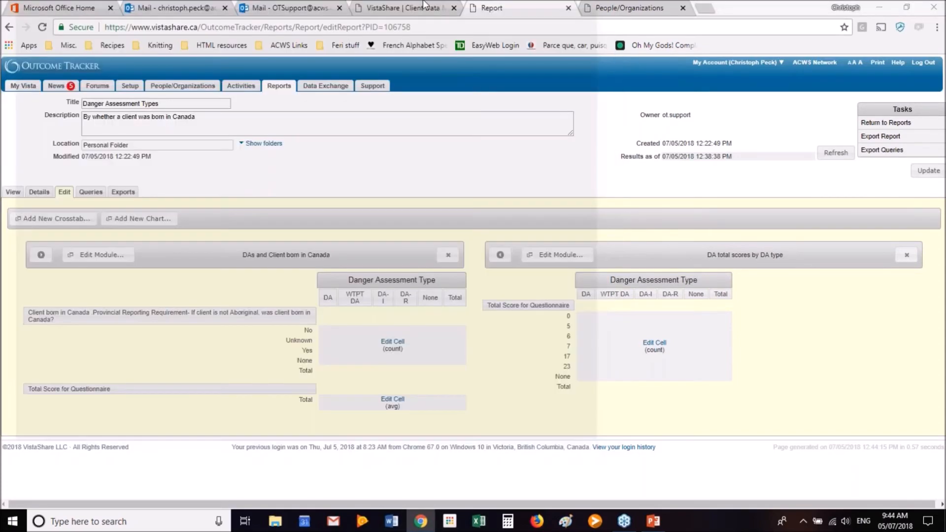
click(53, 222)
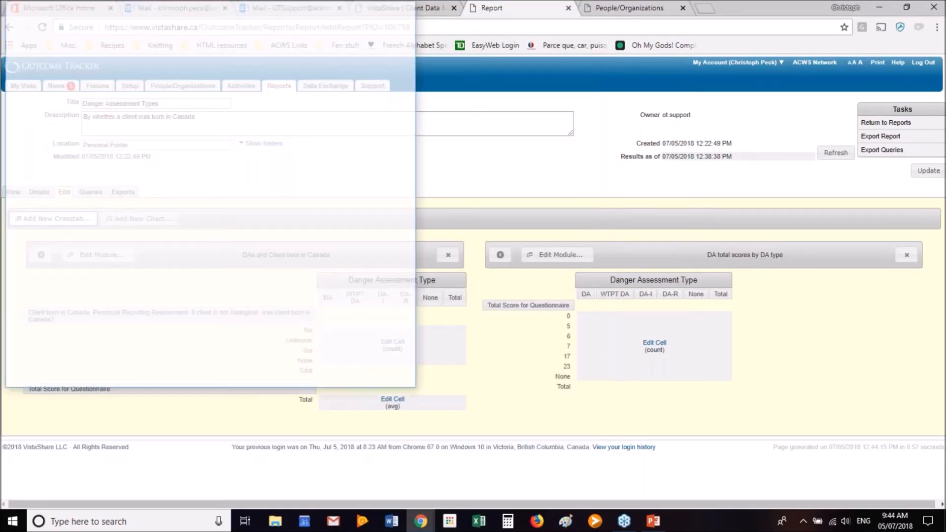
click(169, 136)
text(T)
text(toal)
key(BackSpace)
key(BackSpace)
text(to)
key(BackSpace)
key(BackSpace)
text(otal Score)
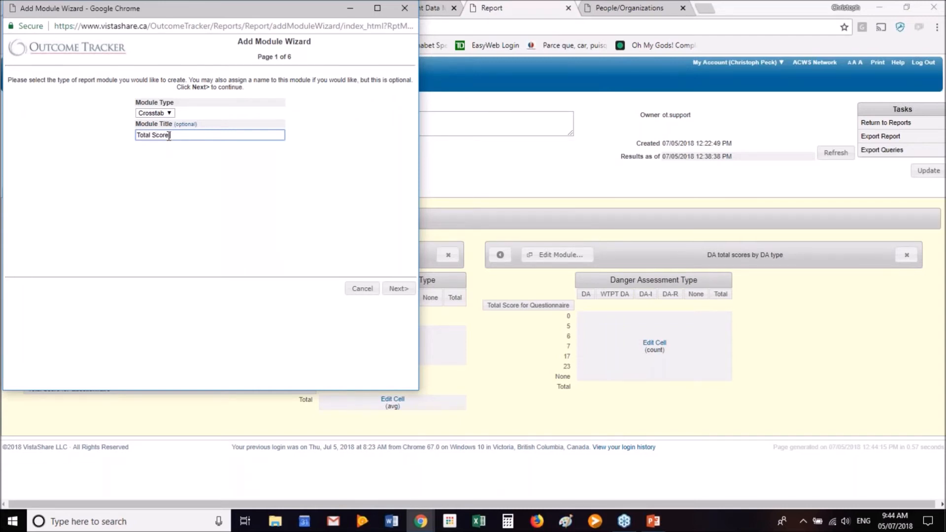
text( Pie Chart)
click(161, 112)
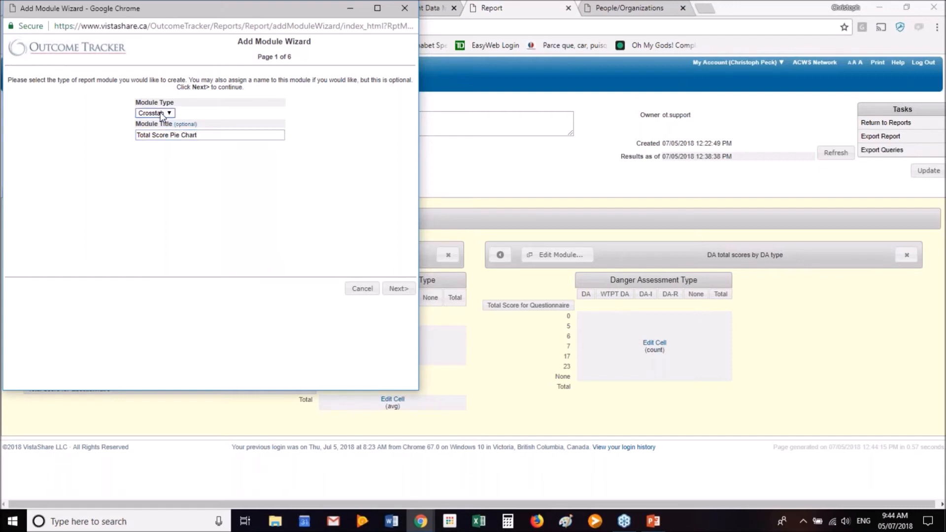
click(395, 289)
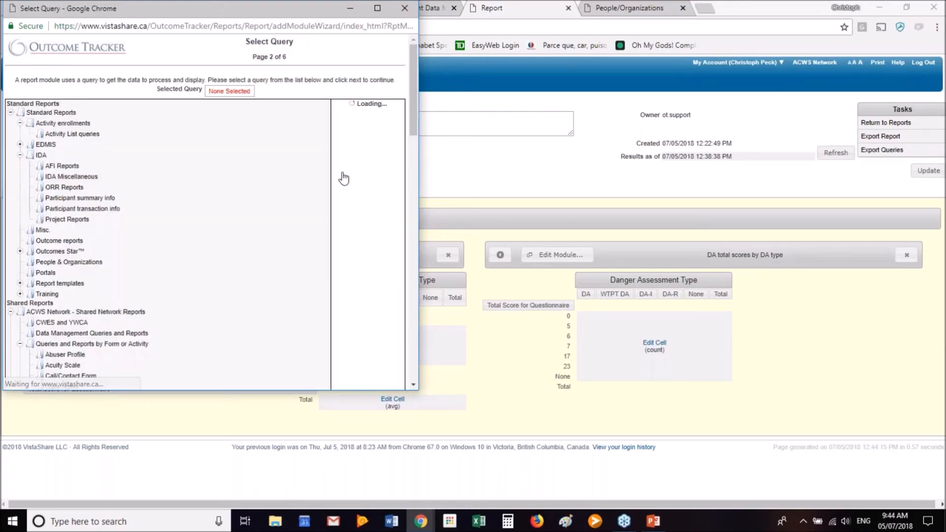
scroll(344, 182, down, 20)
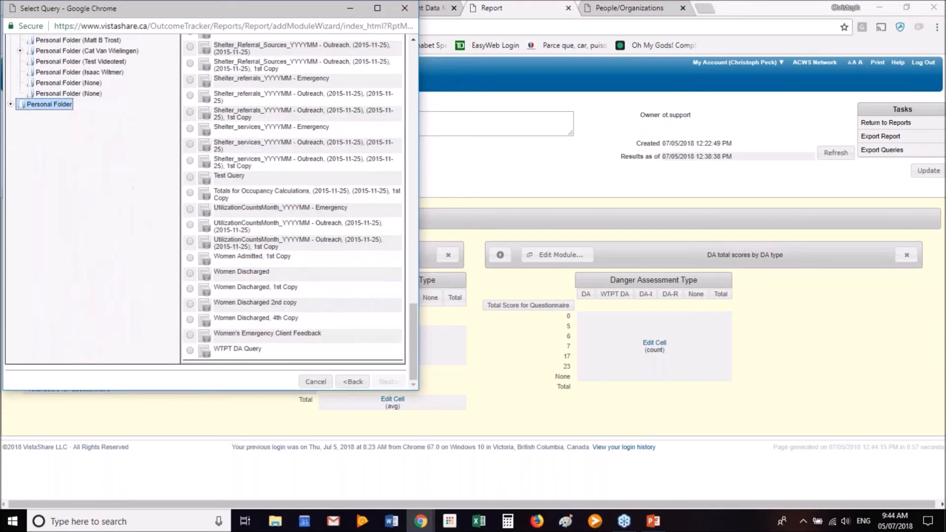
click(315, 381)
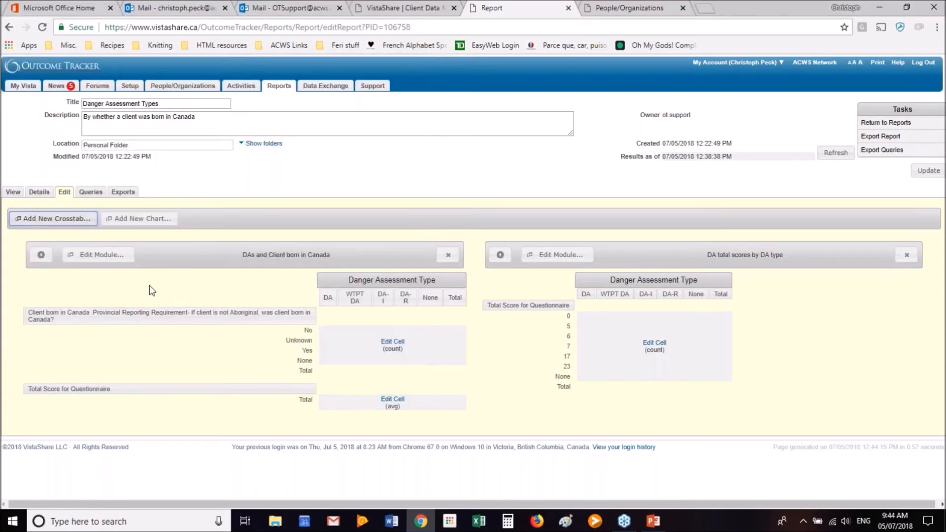
- Add a new pie chart to the report, base it on DA Query, and title it "Total Scores"
click(148, 219)
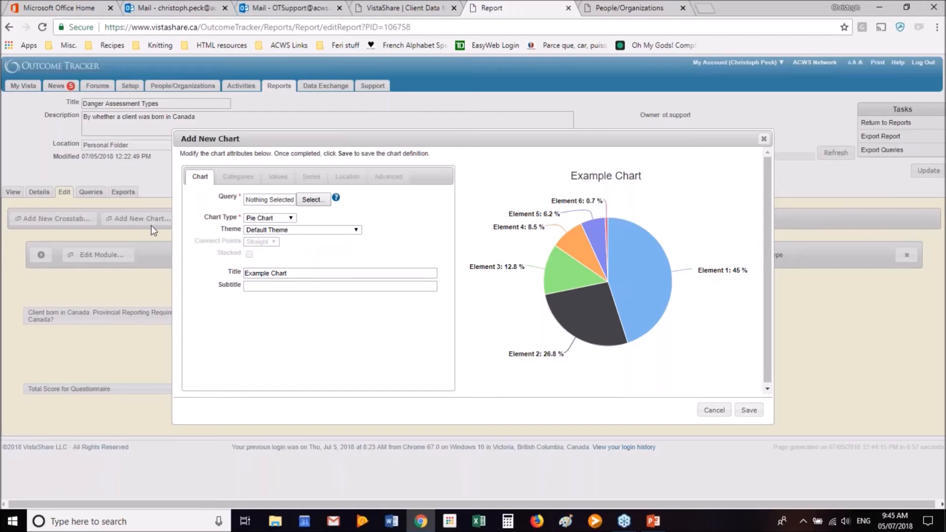
click(312, 201)
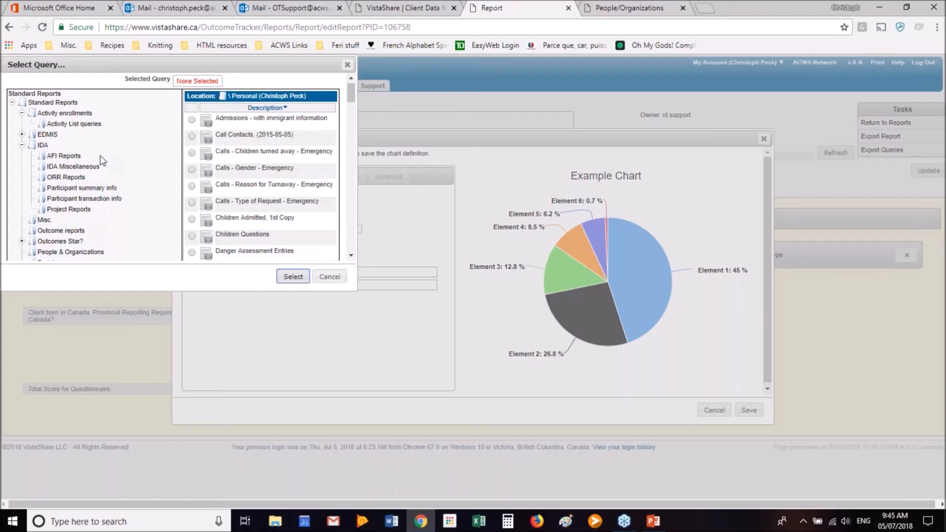
scroll(100, 155, down, 4)
scroll(99, 155, up, 2)
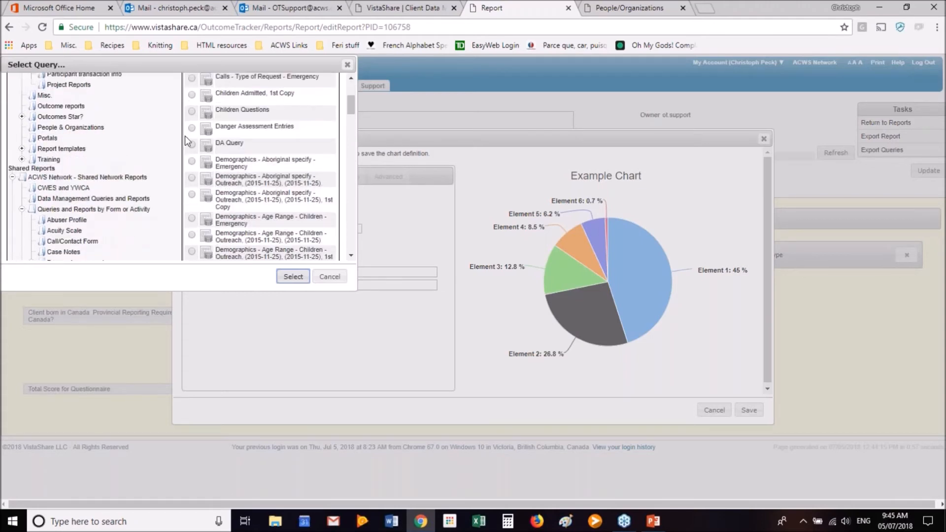
click(192, 144)
click(297, 276)
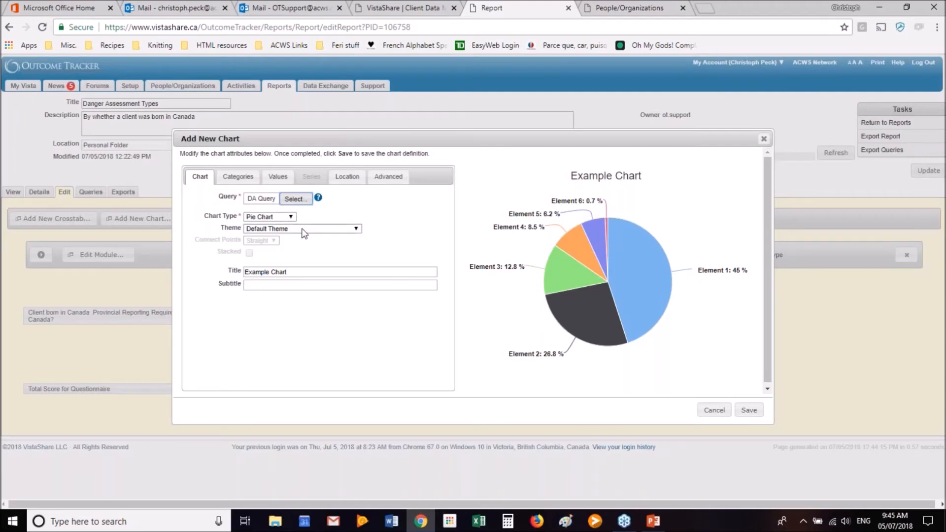
triple_click(325, 277)
key(BackSpace)
text(Total Scores)
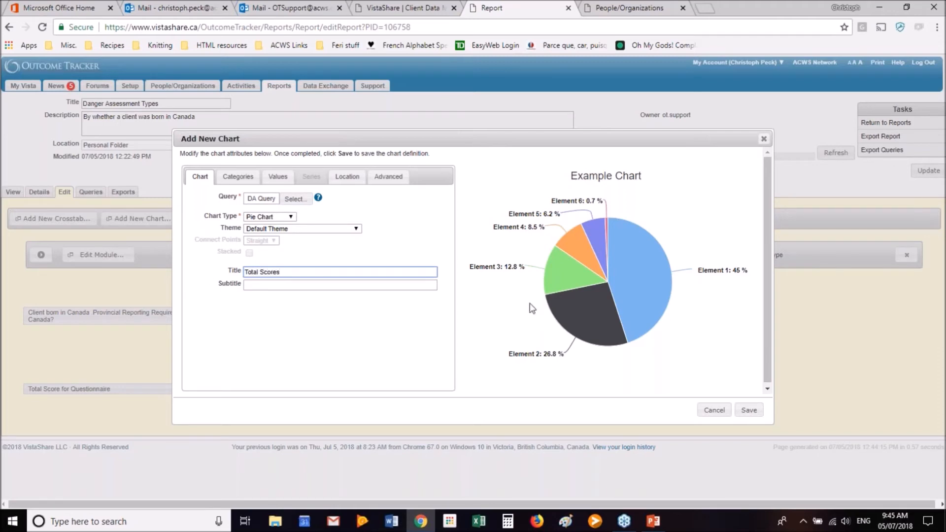
- Set the chart's category field to Total Score for Questionnaire and its category data to Data Values
click(238, 176)
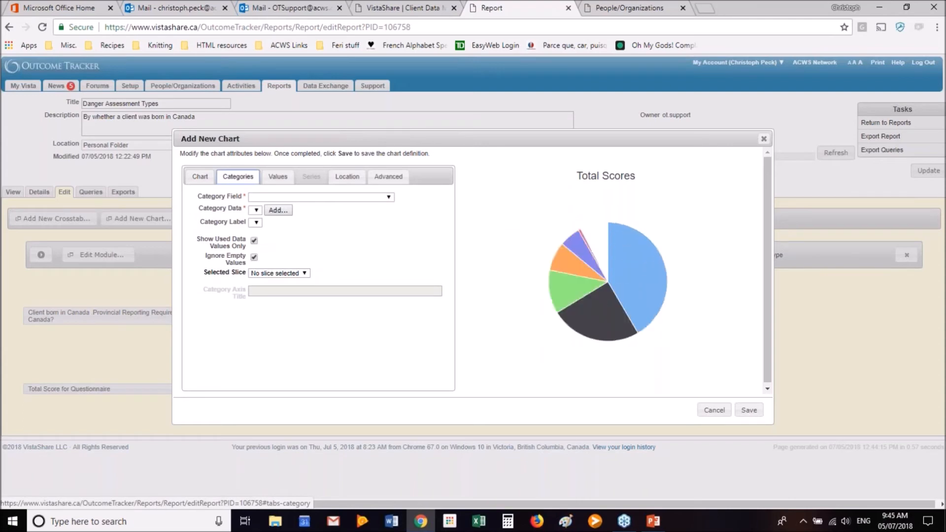
click(309, 197)
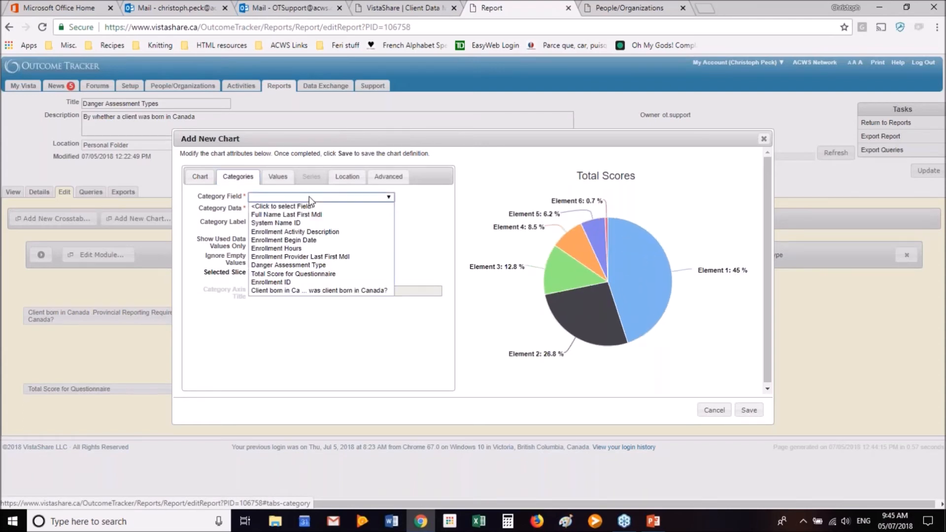
click(309, 274)
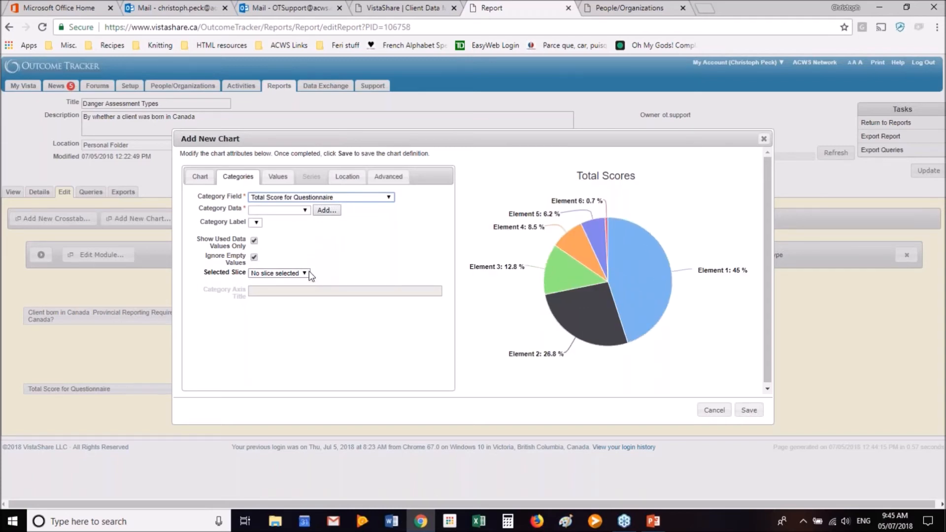
click(288, 211)
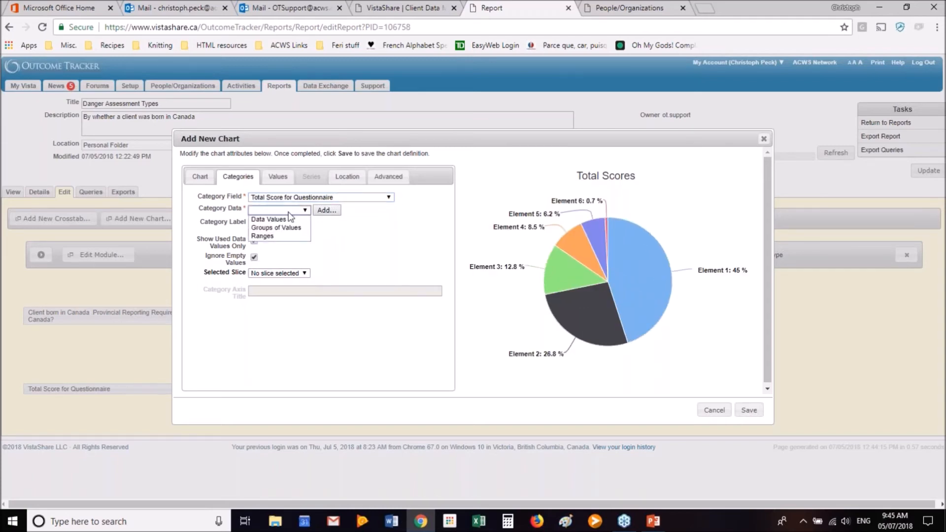
click(286, 219)
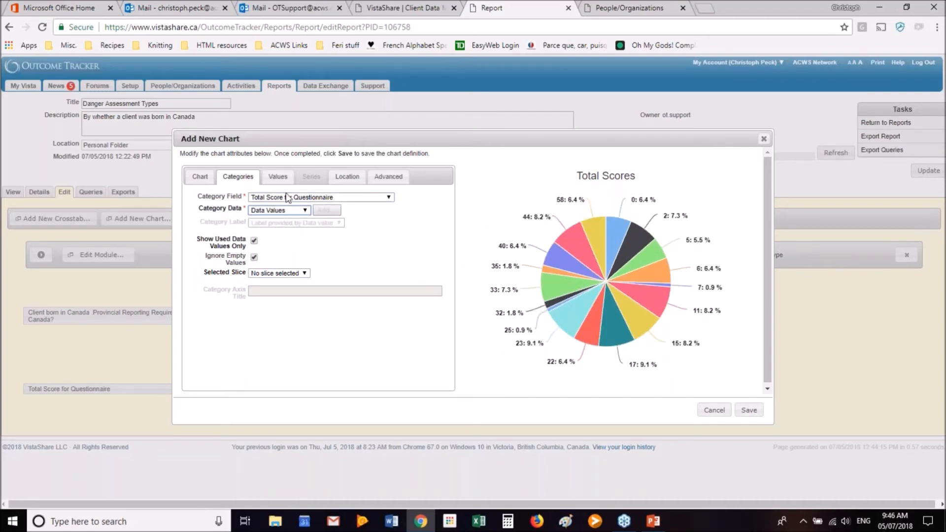
- Try Ranges and Groups of Values as the chart's category data, and return it to Data Values
click(284, 214)
click(285, 236)
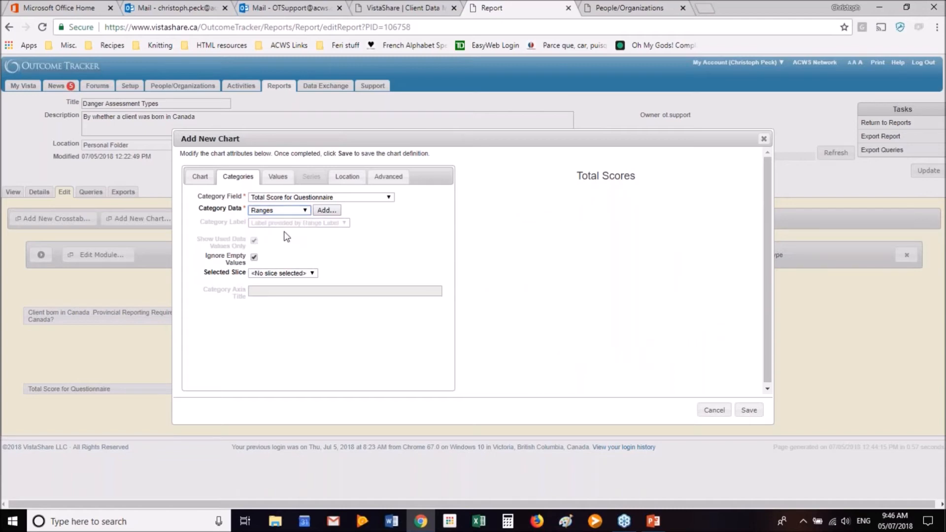
click(287, 210)
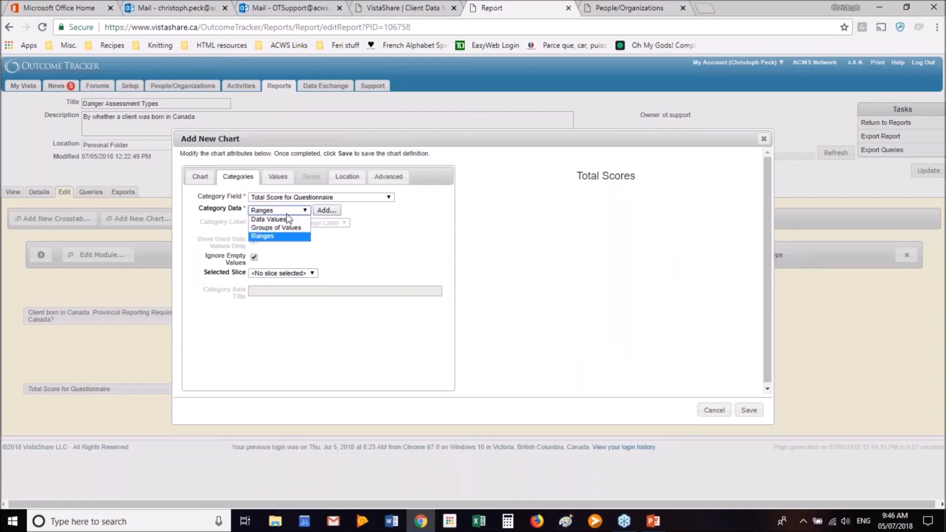
click(286, 226)
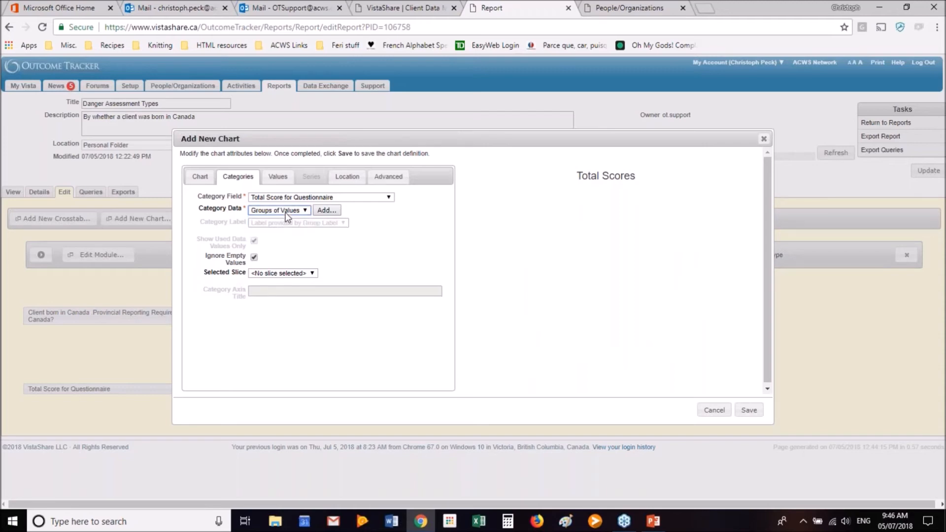
click(285, 211)
click(285, 221)
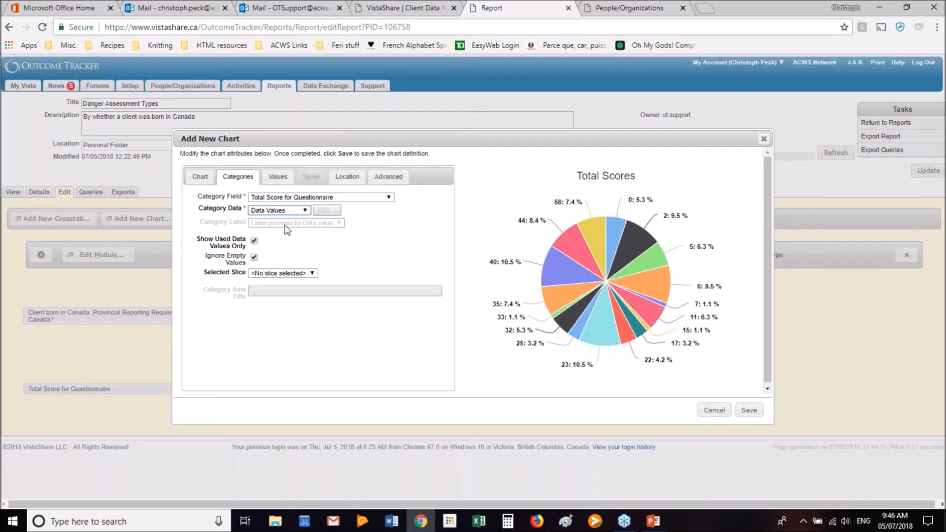
- Try Sum as the pie chart's value operation, and return it to Count
mouse_move(599, 321)
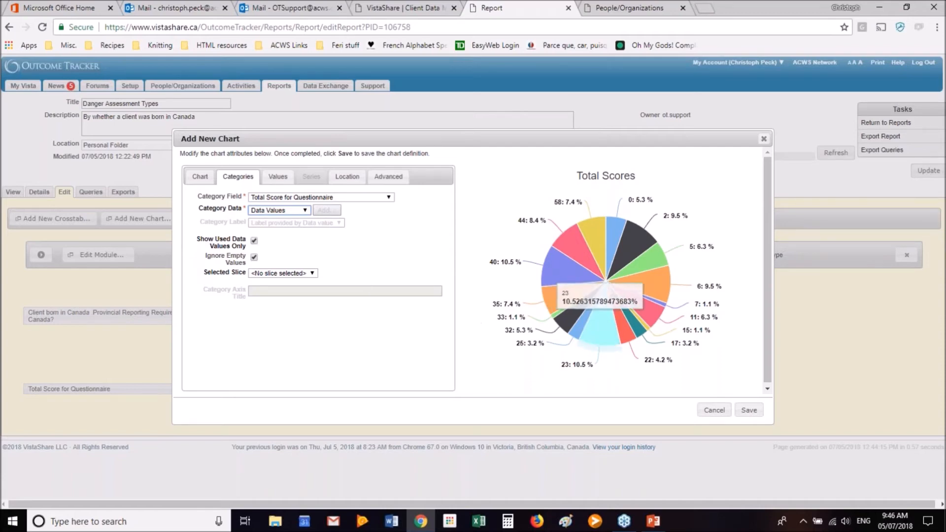
click(278, 176)
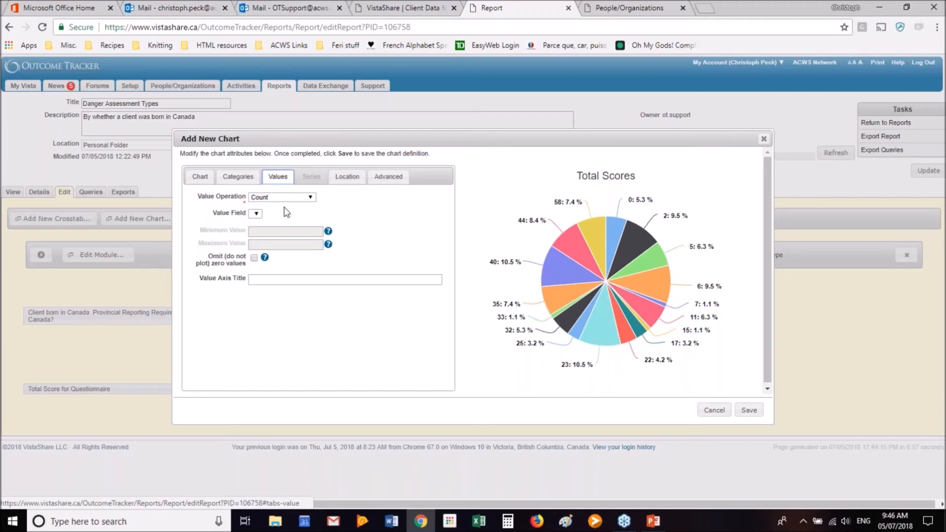
click(287, 198)
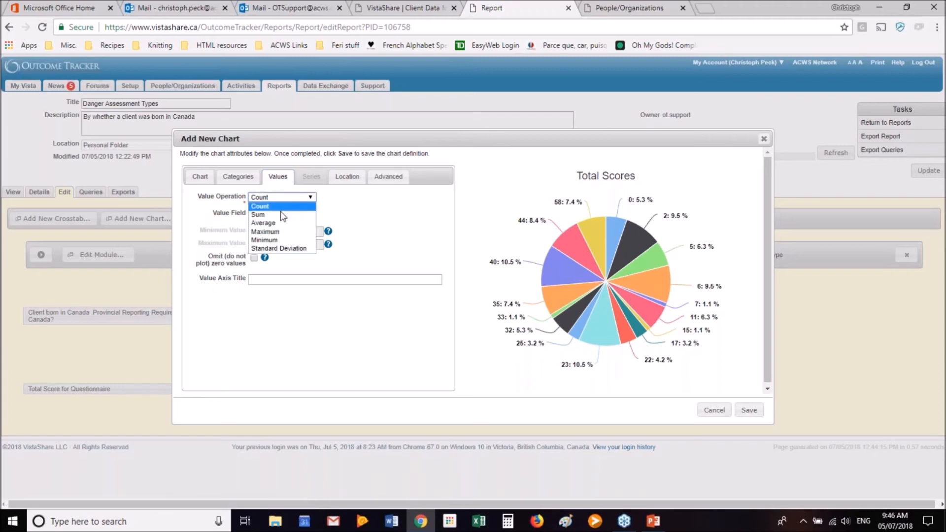
click(281, 206)
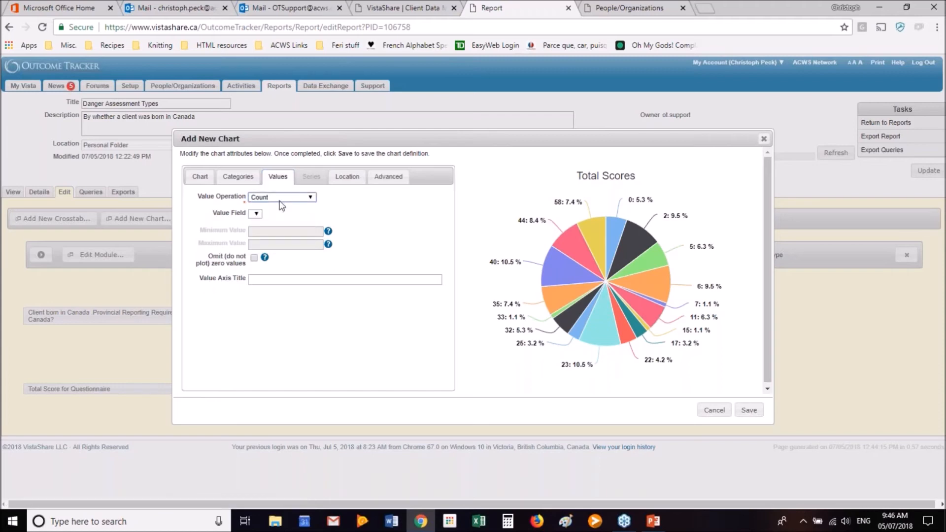
click(284, 196)
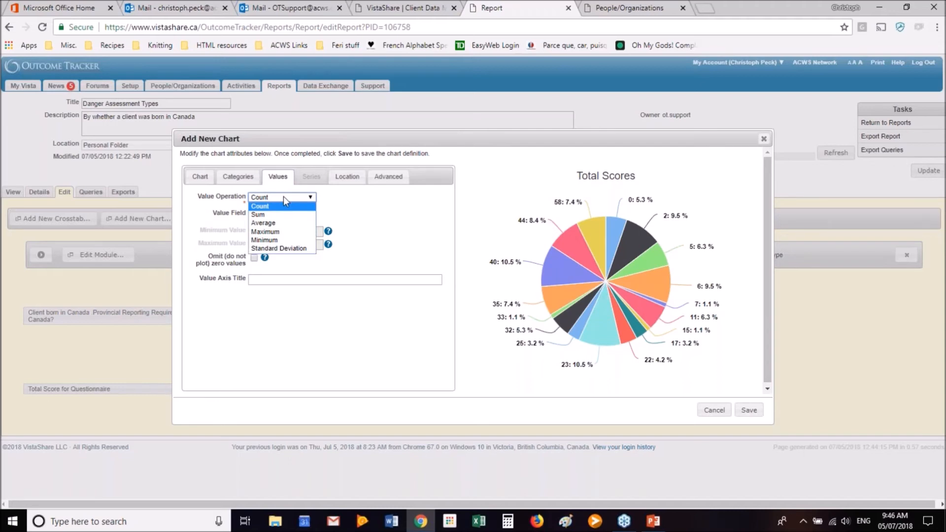
click(280, 214)
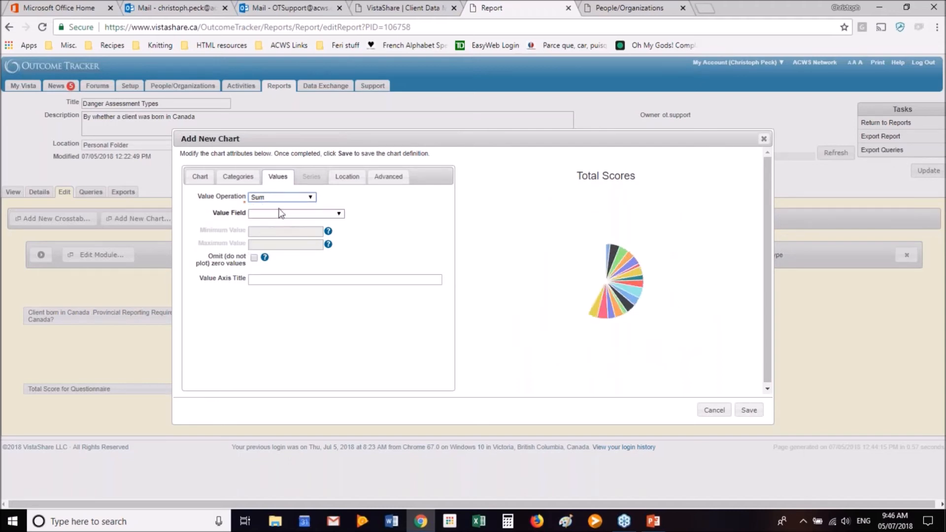
click(283, 198)
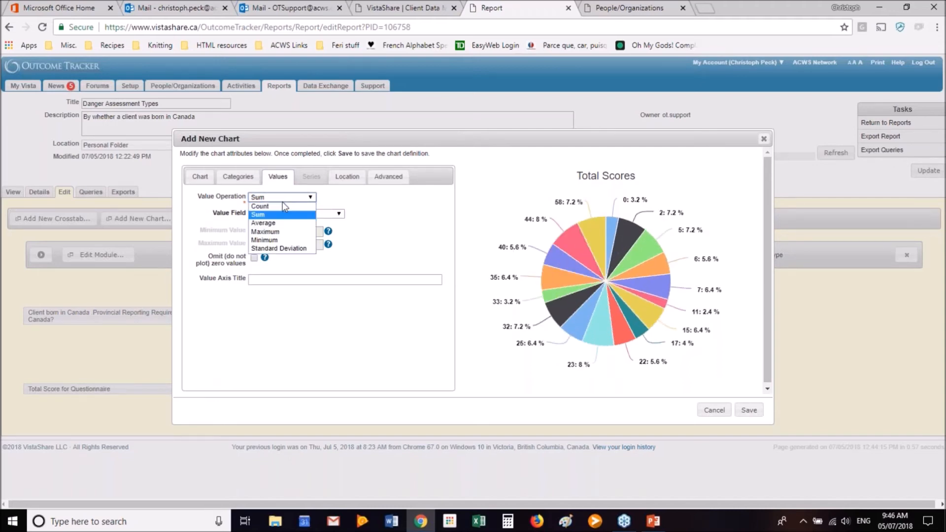
click(283, 206)
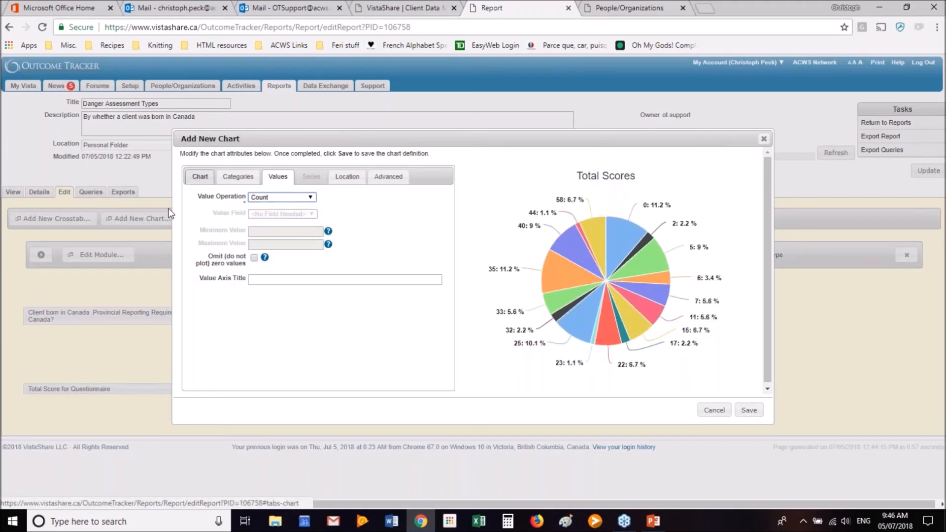
- Change the chart's category field to the question asking whether the client was born in Canada
click(200, 177)
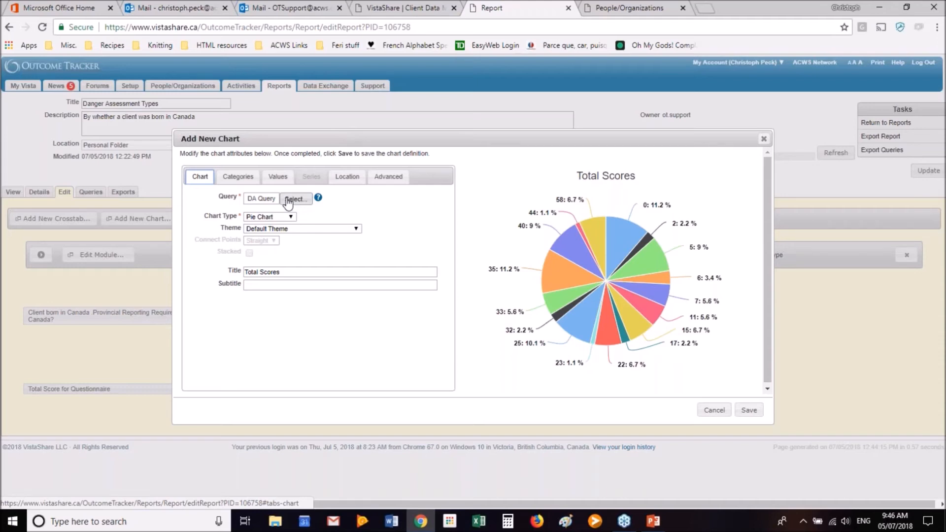
click(238, 178)
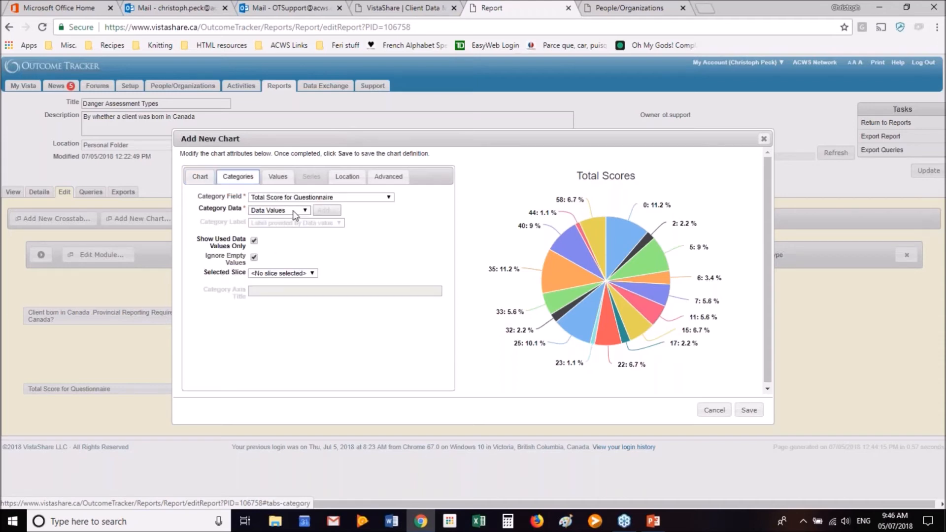
click(315, 198)
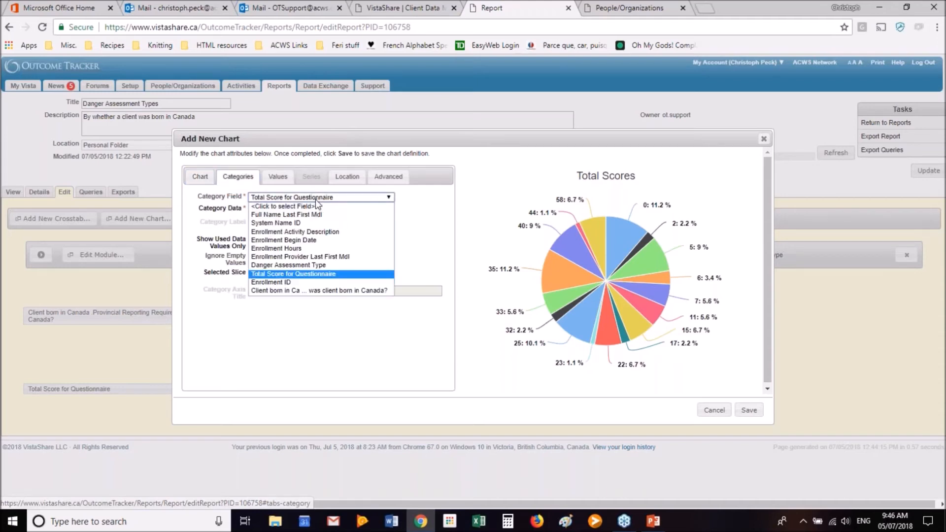
click(309, 290)
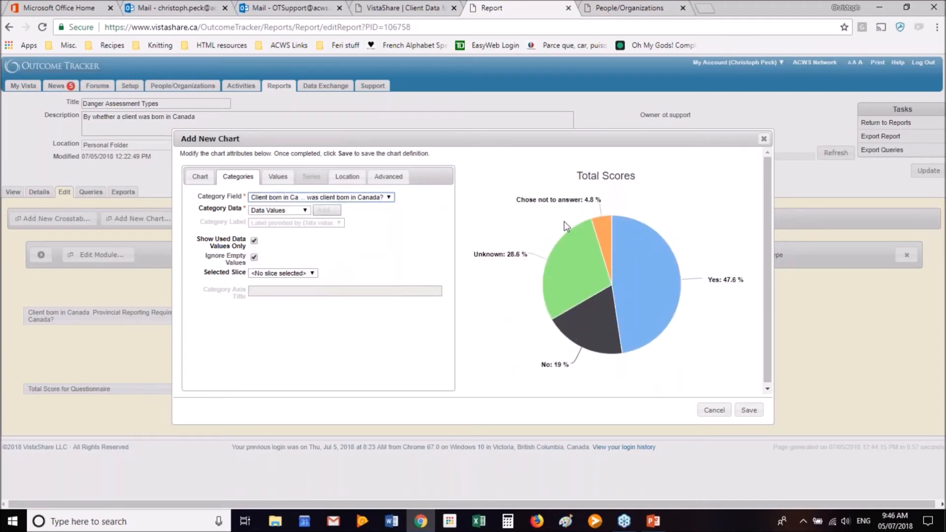
mouse_move(614, 224)
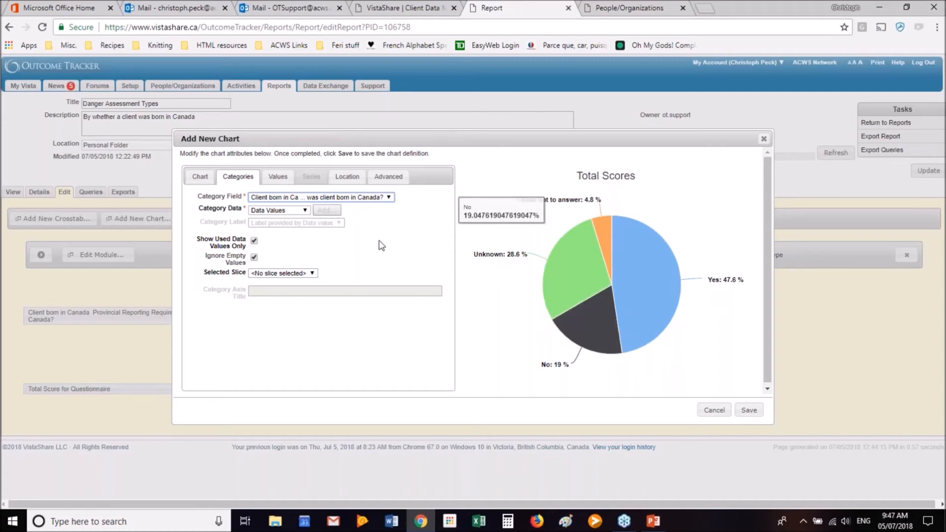
- Set the chart's value operation to Sum
click(278, 177)
click(283, 197)
click(279, 215)
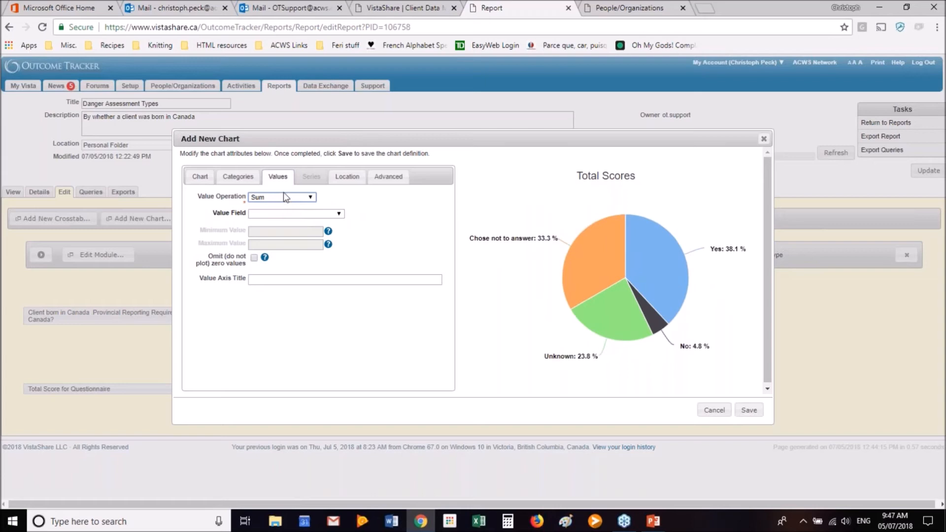
click(282, 192)
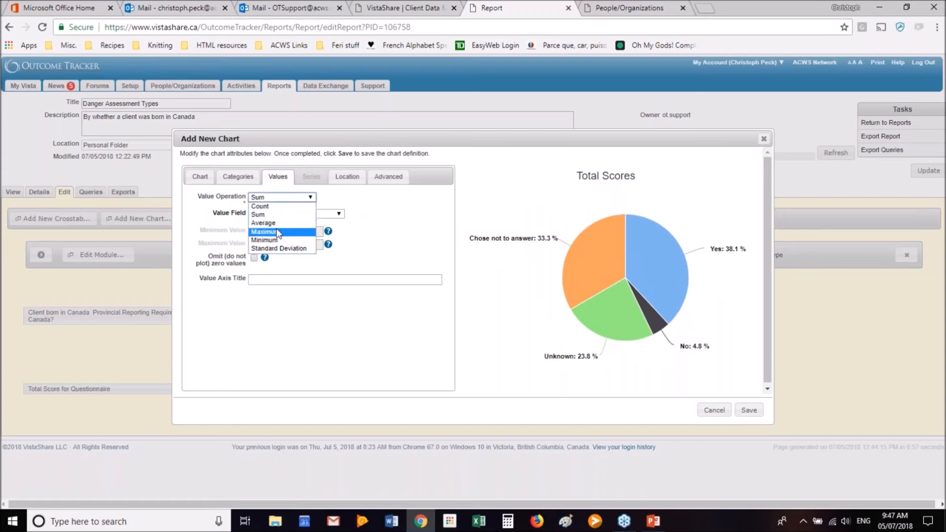
click(282, 214)
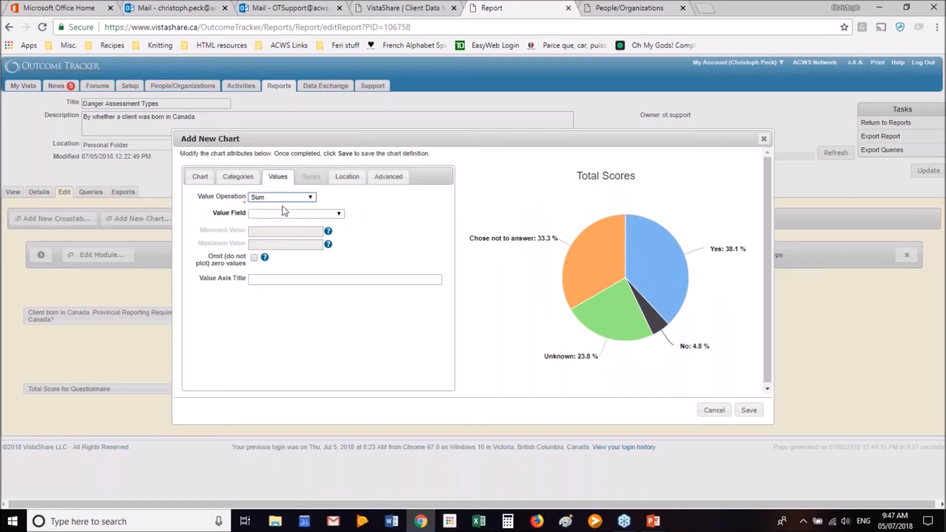
- Place the chart in Row 2, Col 1 of the report, save it, and check its slices below the crosstabs
click(348, 179)
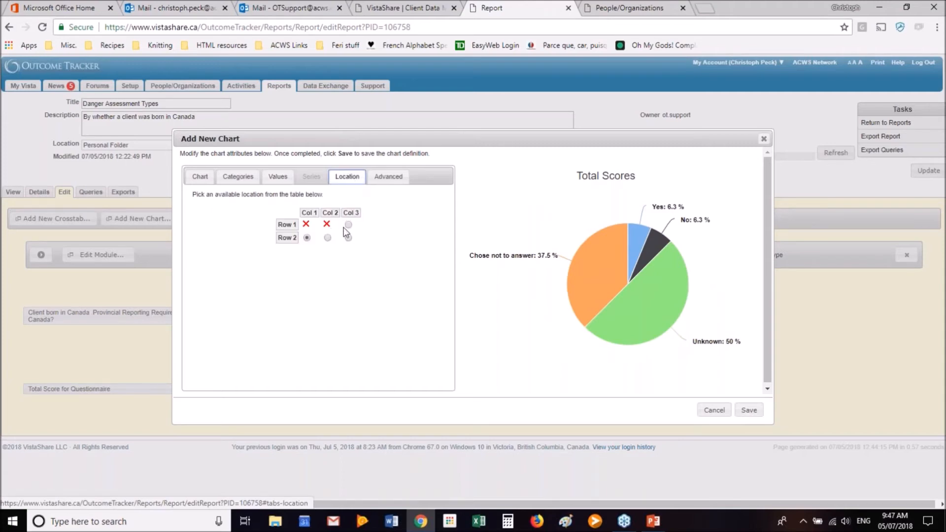
click(348, 224)
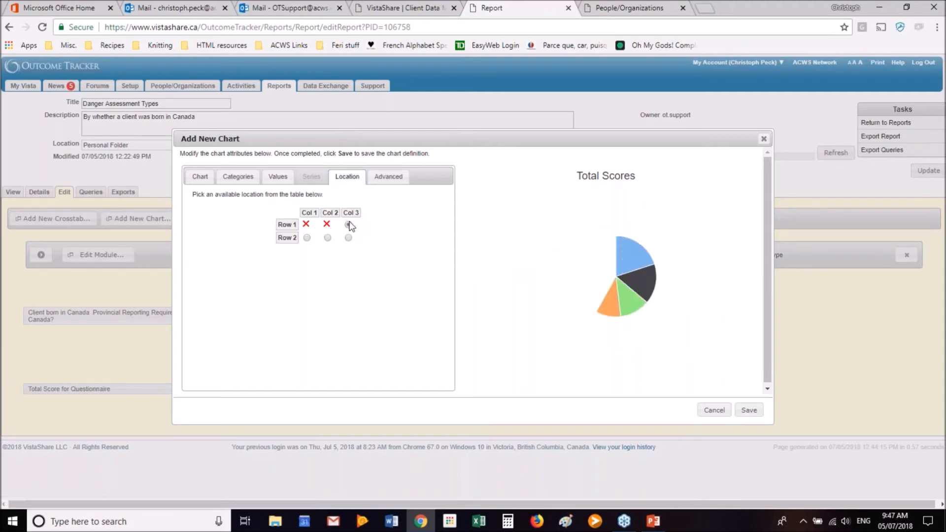
click(307, 239)
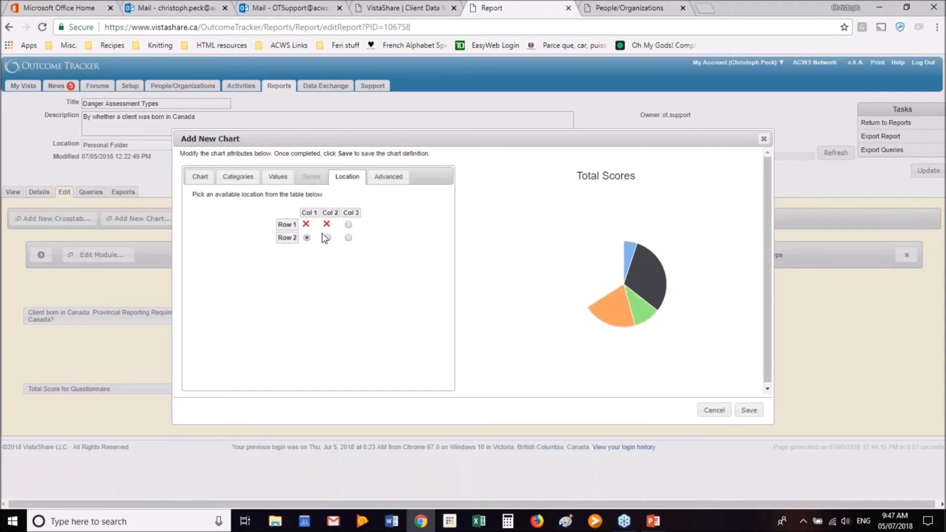
click(328, 238)
click(307, 238)
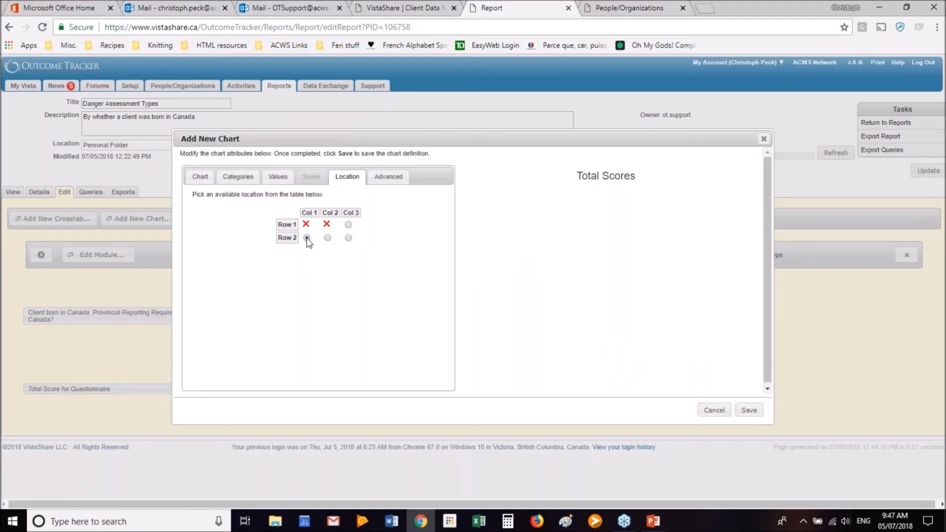
click(749, 410)
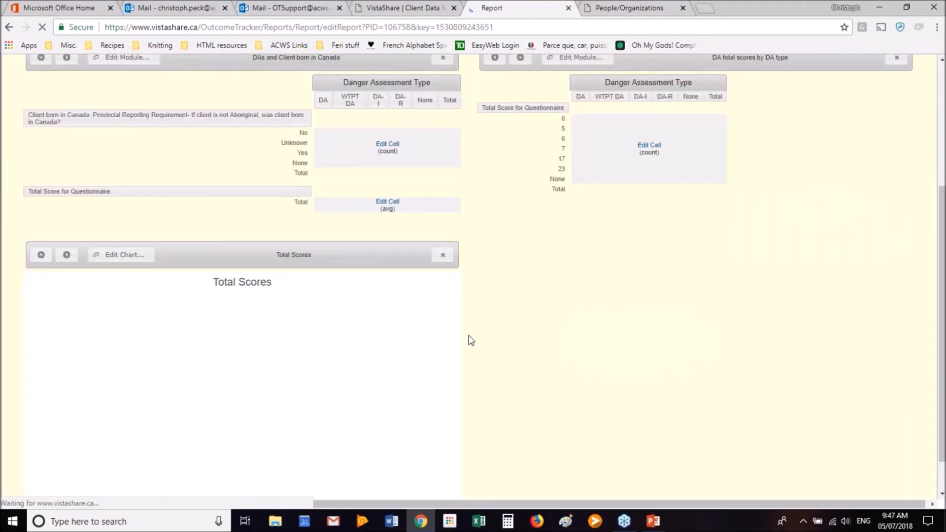
scroll(471, 340, down, 1)
scroll(467, 330, up, 5)
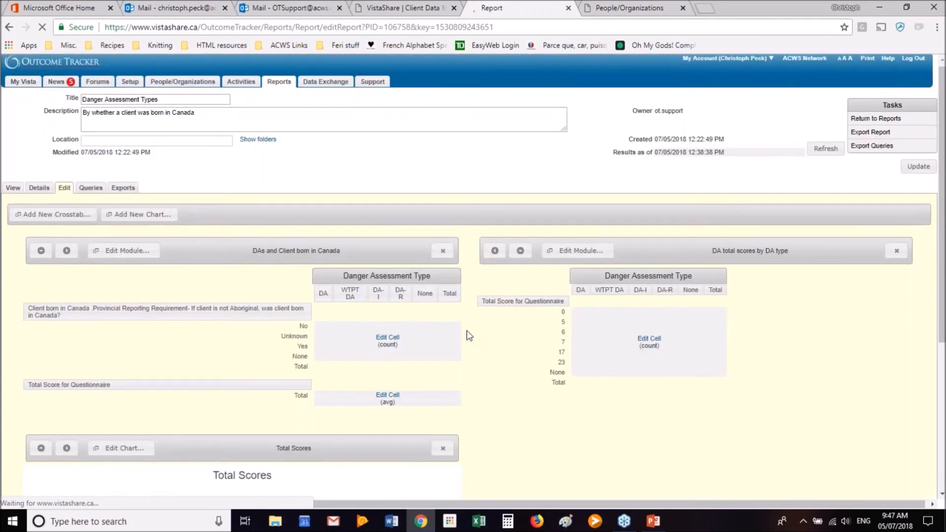
scroll(466, 330, down, 5)
mouse_move(200, 375)
mouse_move(275, 407)
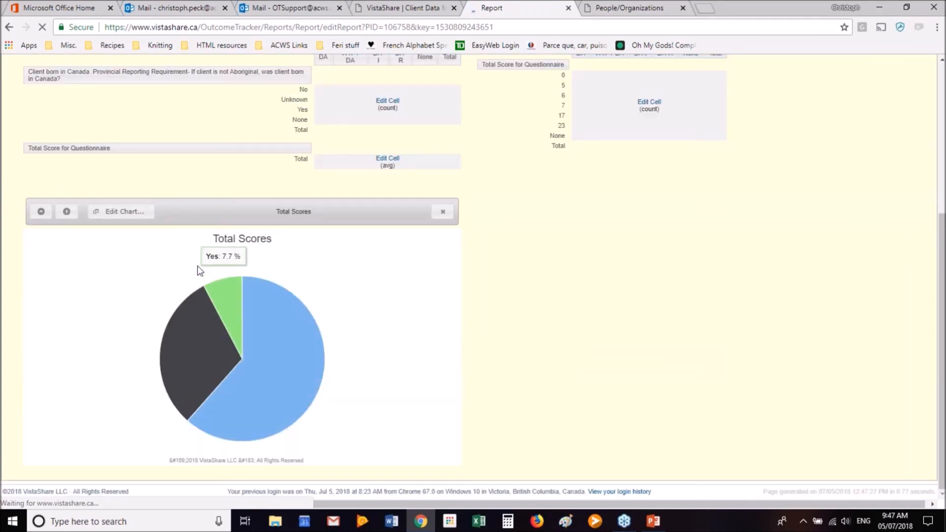
- Try the Line Chart and Area Chart types on the Total Scores chart, and save it as a Pie Chart again
click(125, 212)
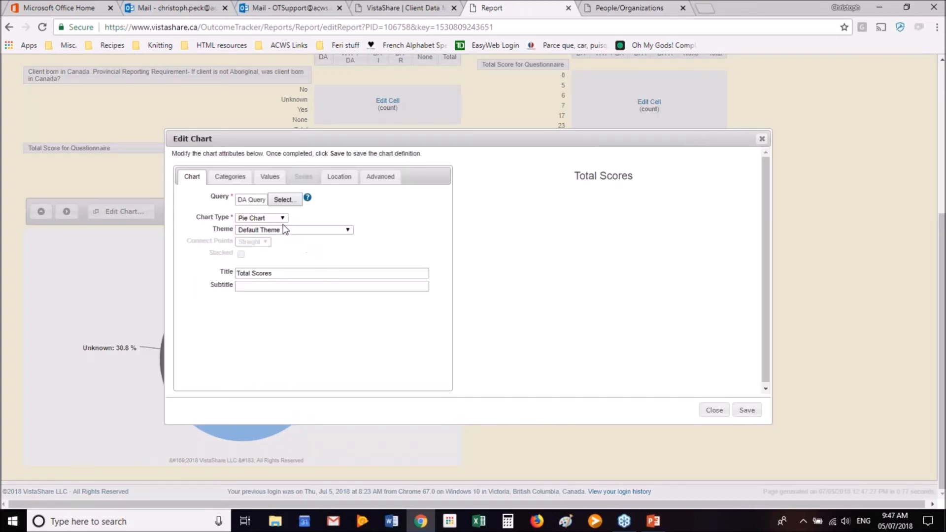
click(275, 219)
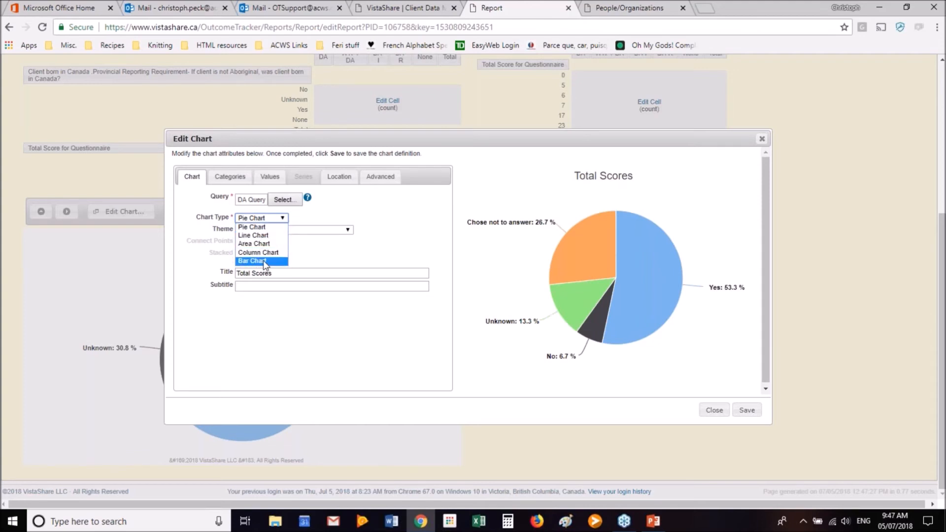
click(271, 236)
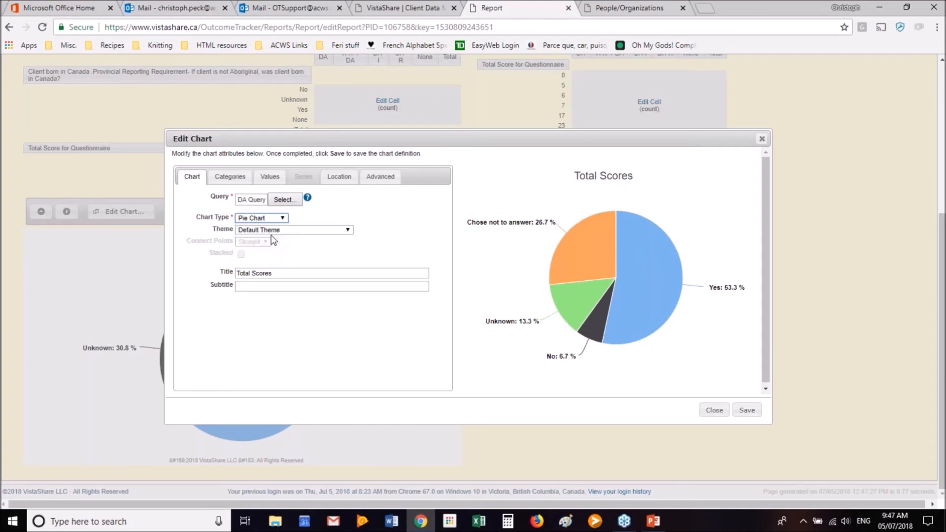
click(280, 219)
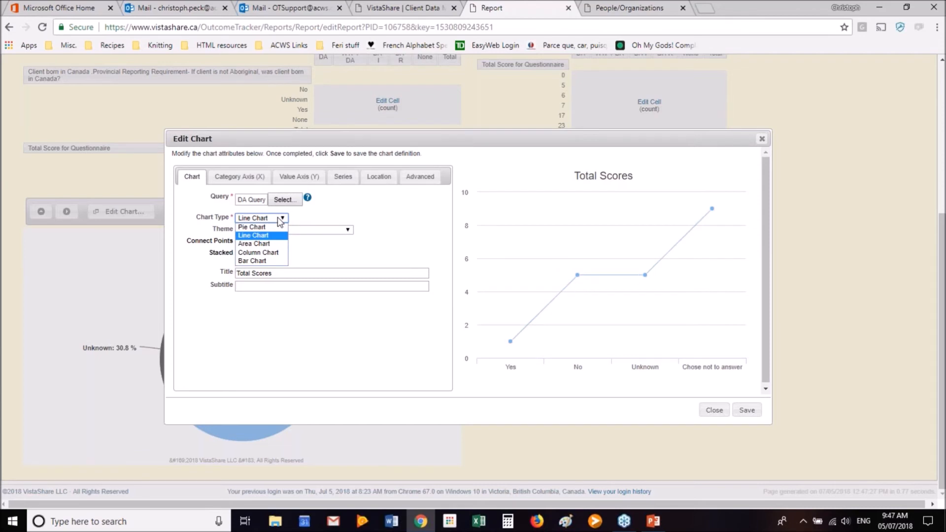
click(267, 245)
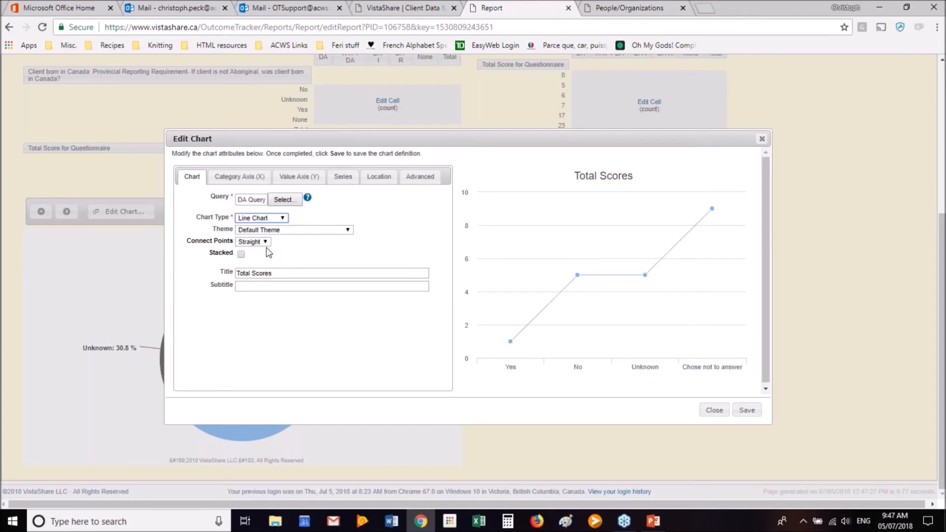
click(281, 221)
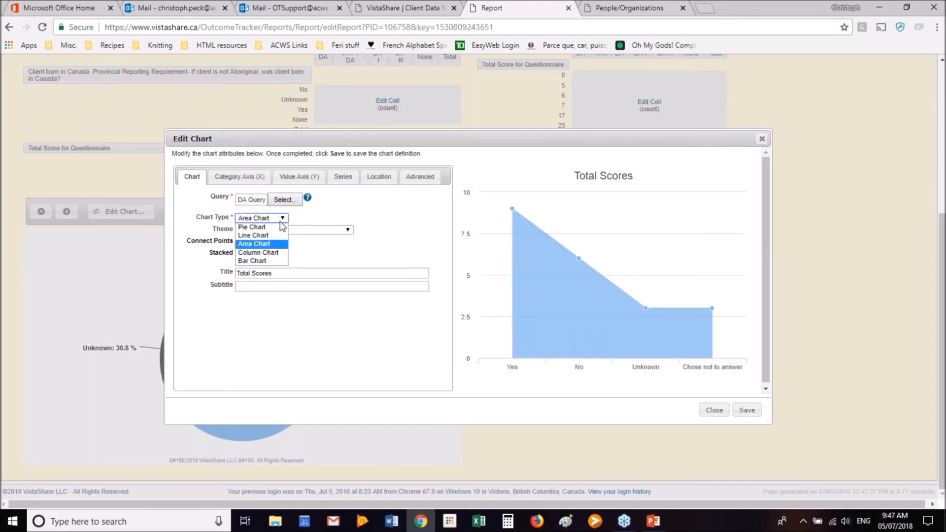
click(275, 220)
click(282, 218)
click(279, 227)
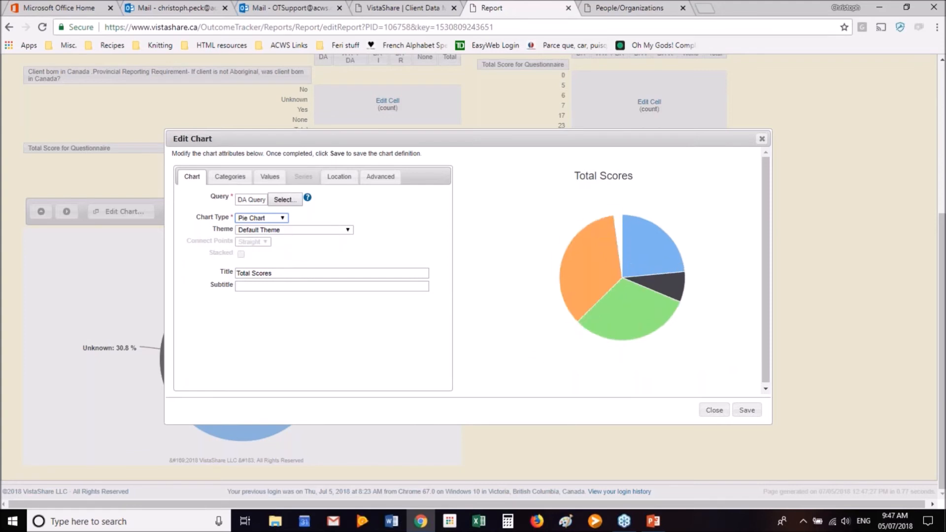
click(745, 411)
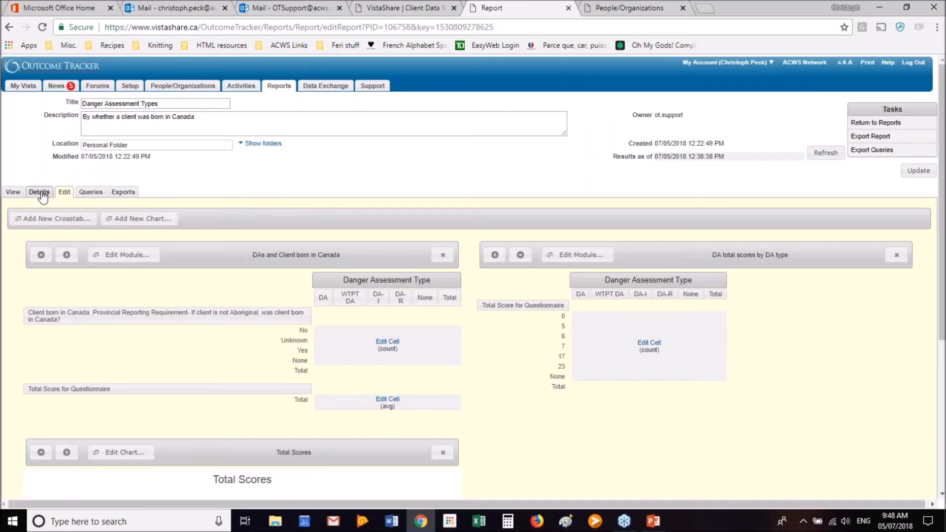
- Display the report's results, export its queries, and open the downloaded Danger Assessment Types.zip archive
click(9, 196)
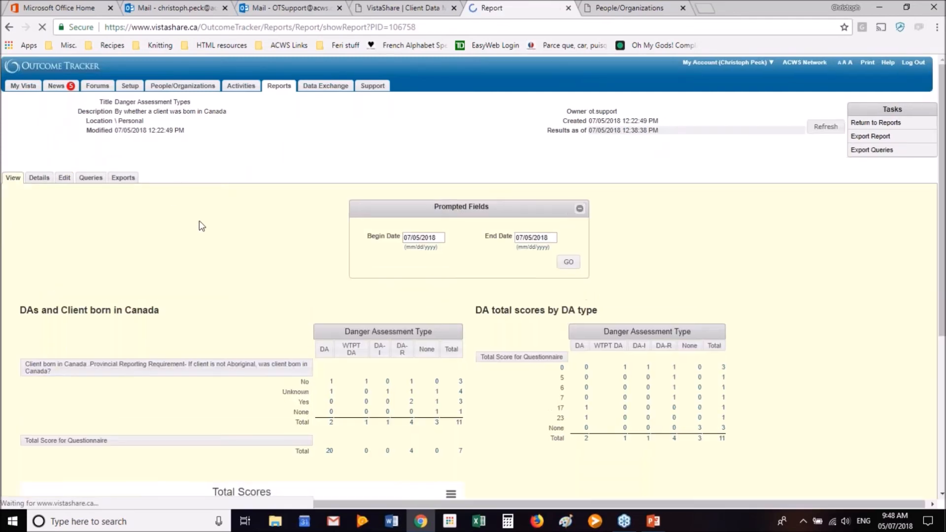
click(871, 150)
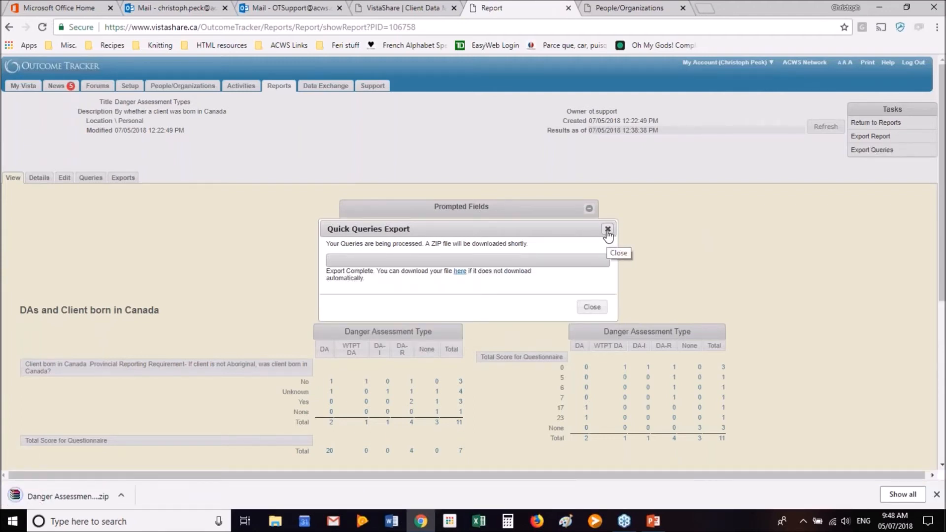
click(607, 230)
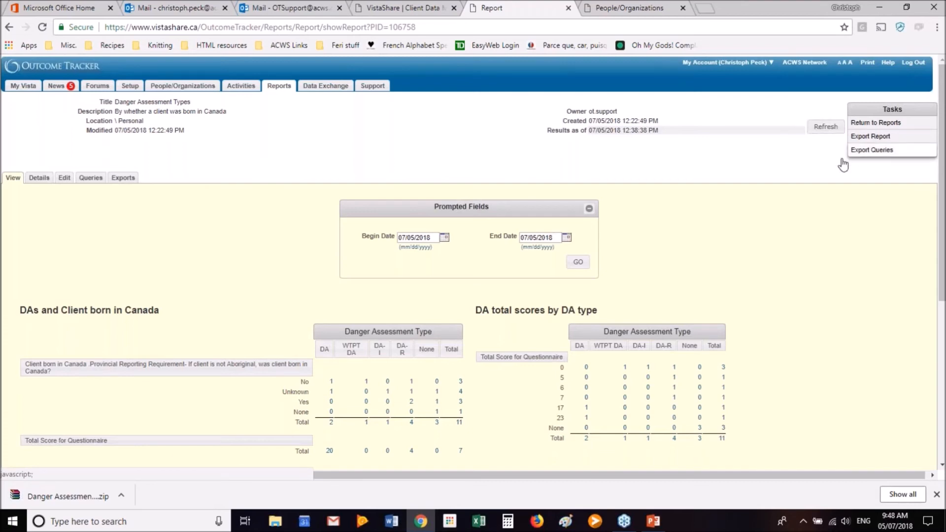
click(92, 501)
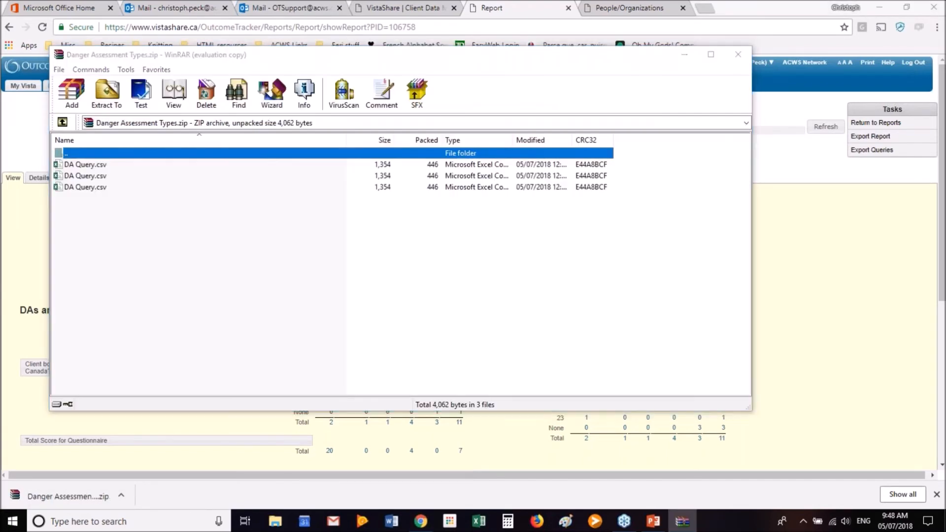
- Dismiss the WinRAR licence reminder and open the first DA Query.csv from the archive in a maximized Excel window
click(464, 238)
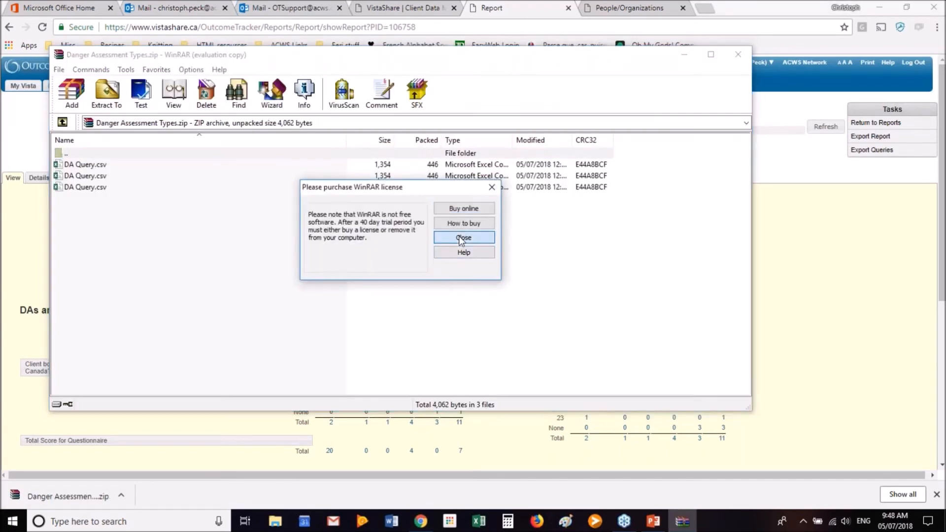
click(89, 166)
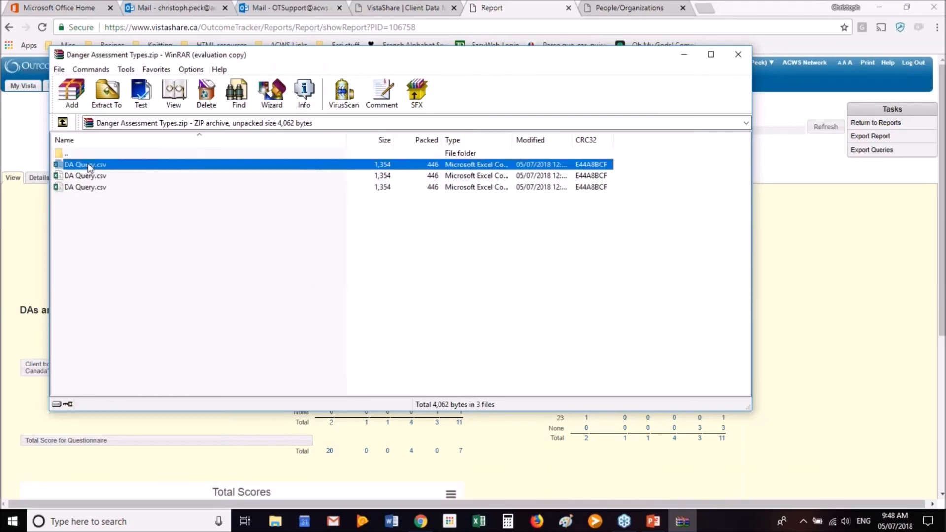
double_click(89, 166)
click(462, 298)
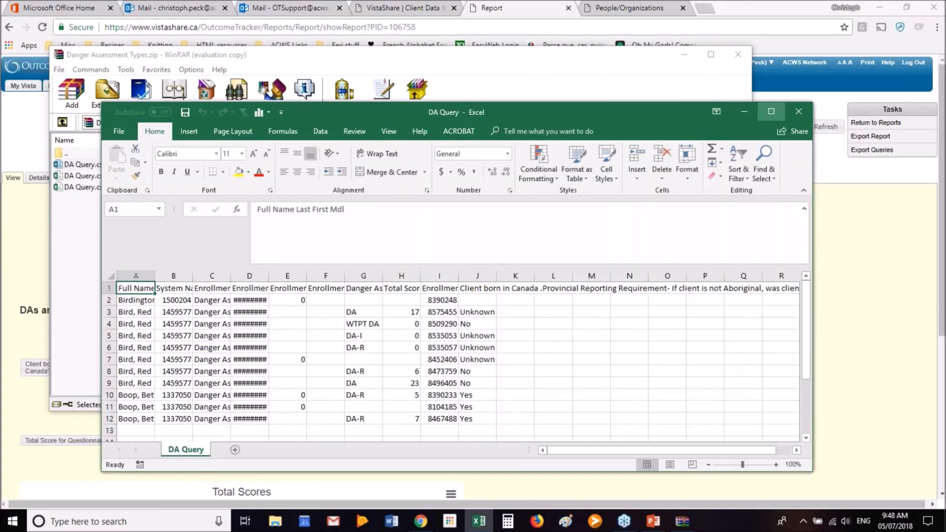
click(771, 111)
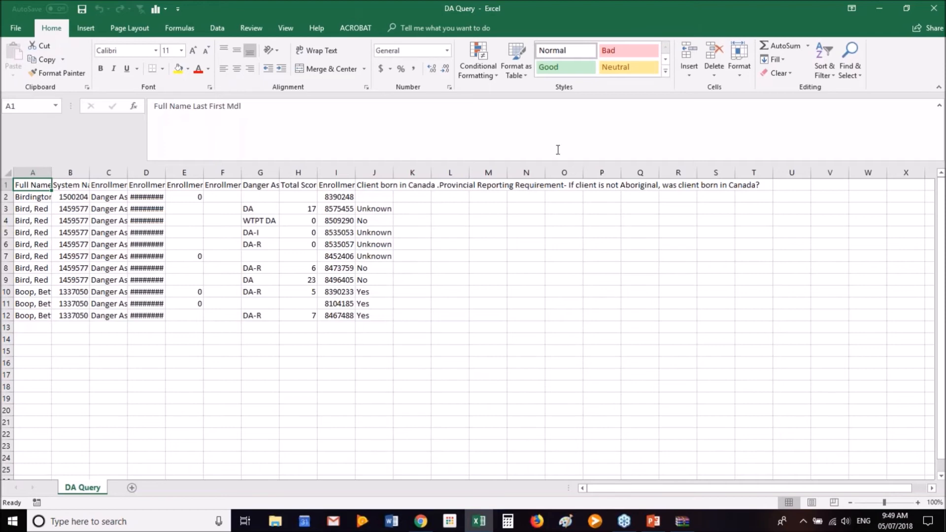
- Review the exported Danger Assessment types, total scores and born-in-Canada answers, and minimize the DA Query workbook
click(558, 241)
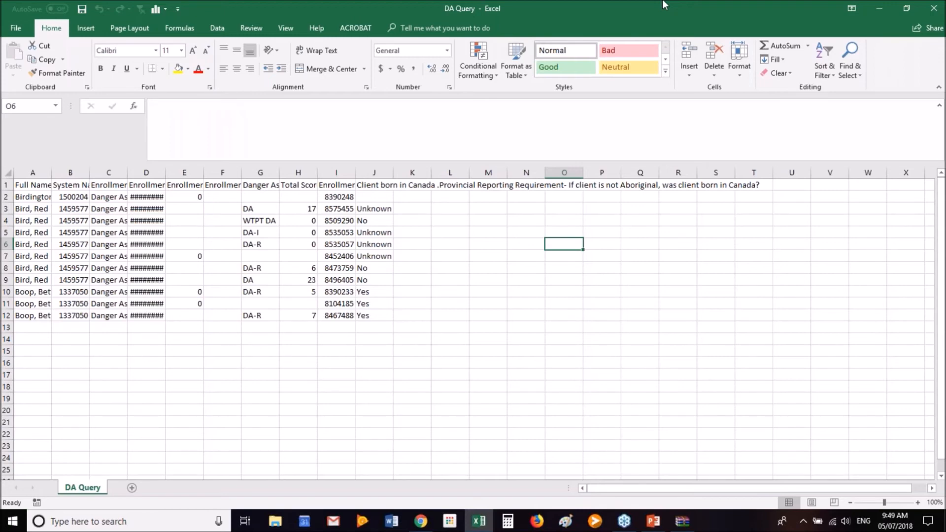
click(935, 24)
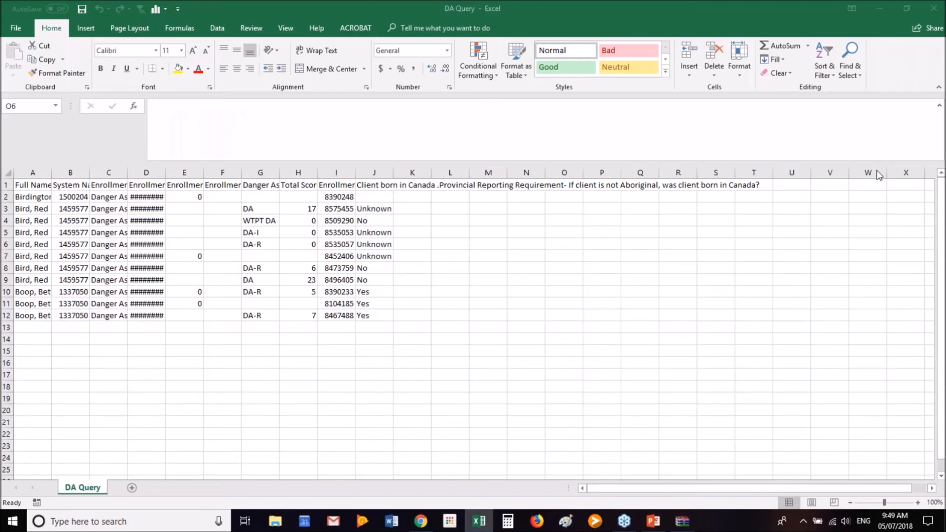
click(757, 25)
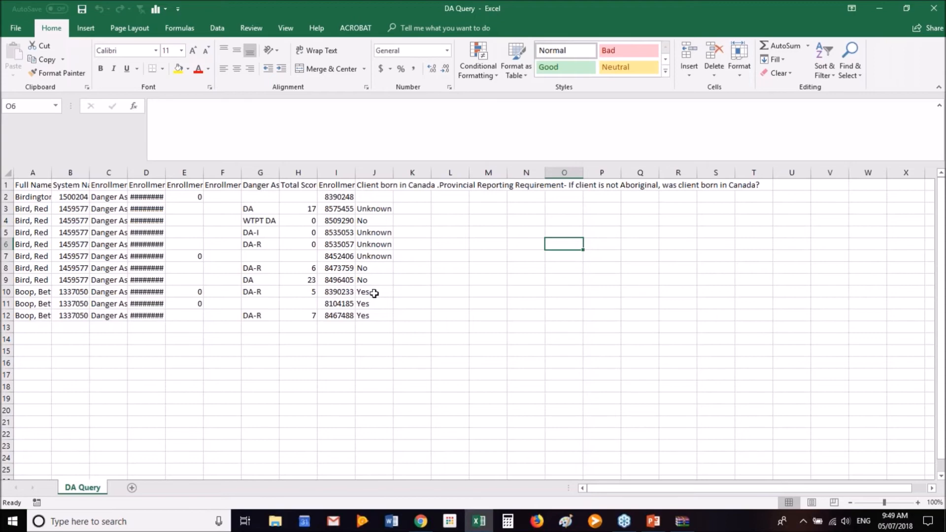
click(315, 395)
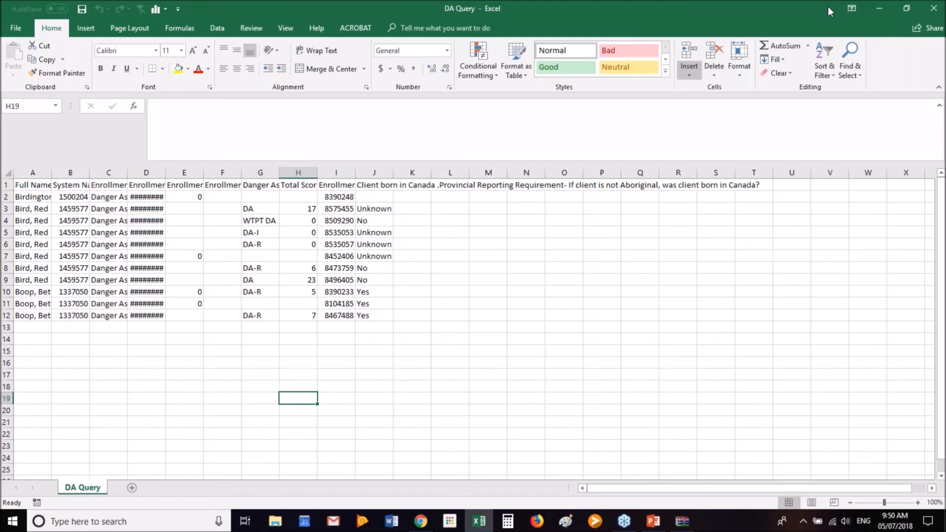
click(879, 9)
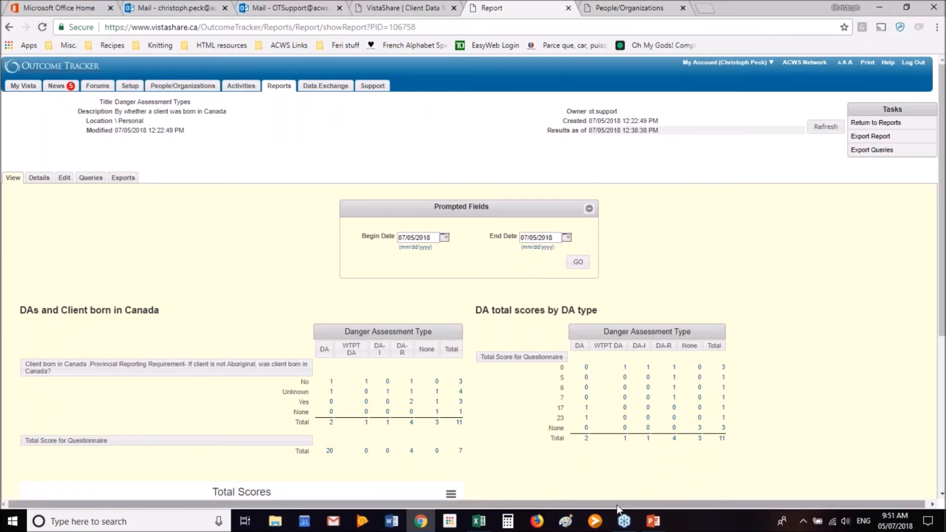
- Switch to the PowerPoint presentation and show slide 22, "Reporting to the Provincial Government"
click(652, 523)
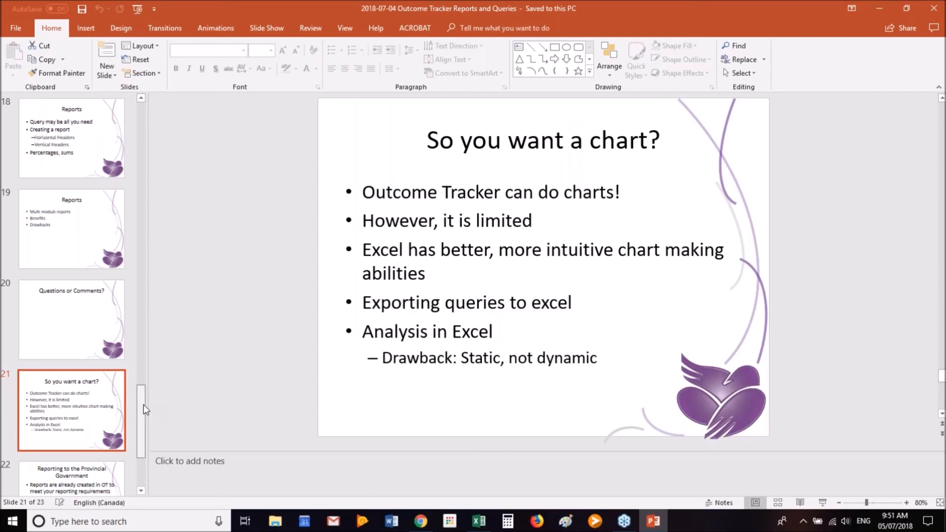
scroll(144, 404, down, 1)
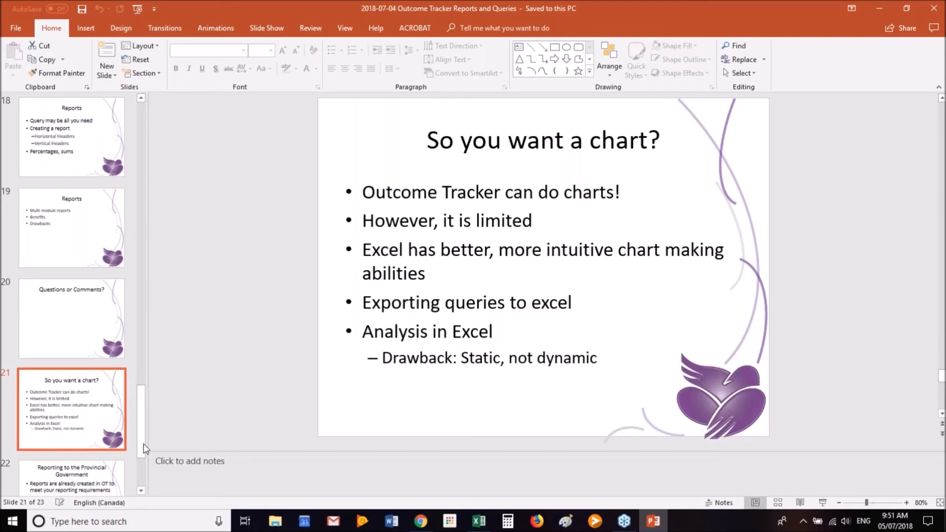
drag(138, 442, 138, 462)
click(71, 412)
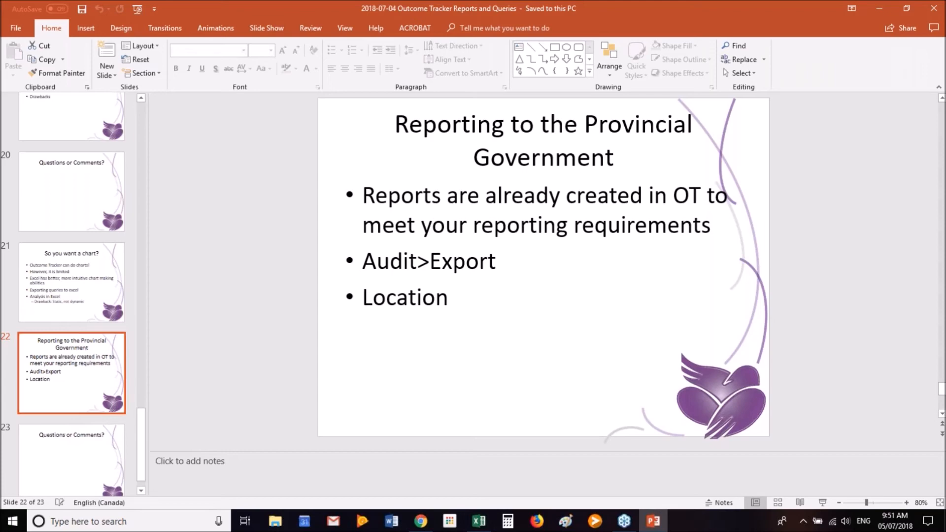
- Return to Outcome Tracker's Reports area in Chrome and open Emergency Residential Reports under Provincial Government Reports, Audit Reports
click(416, 522)
click(272, 91)
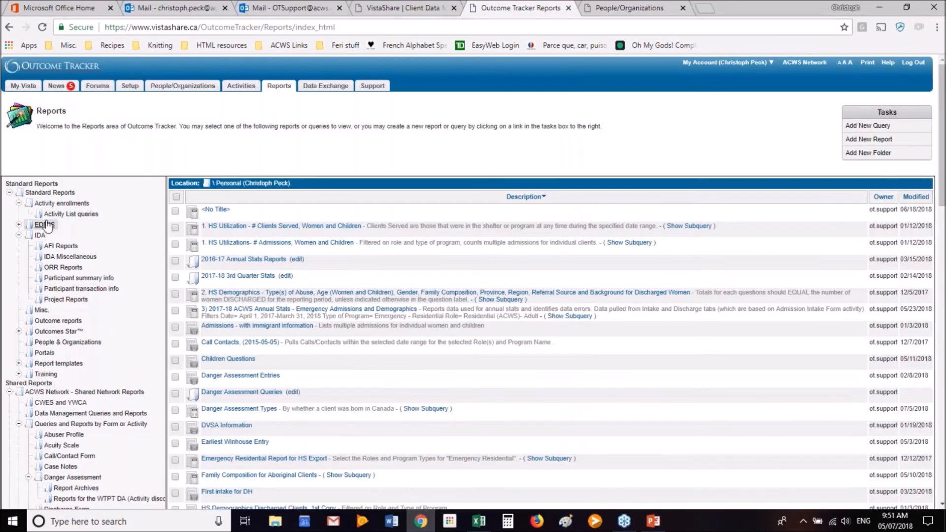
scroll(120, 327, down, 3)
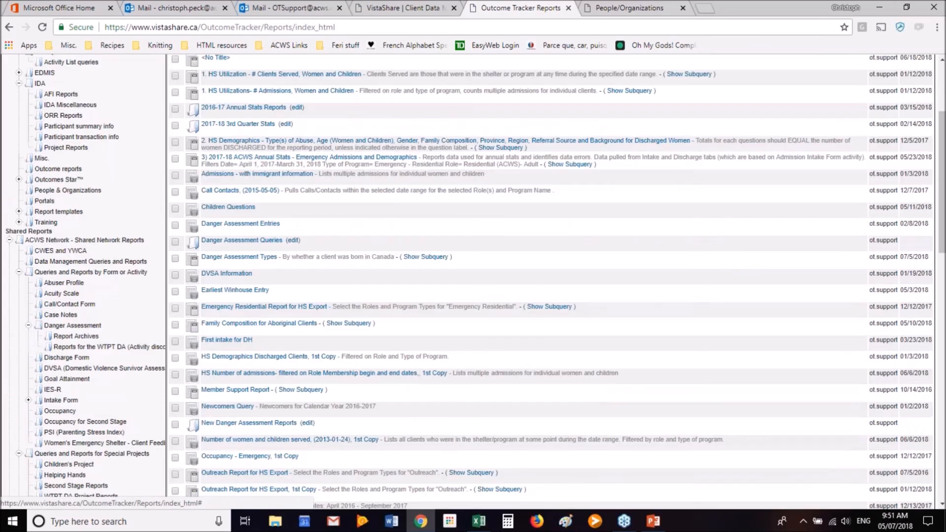
scroll(103, 273, down, 10)
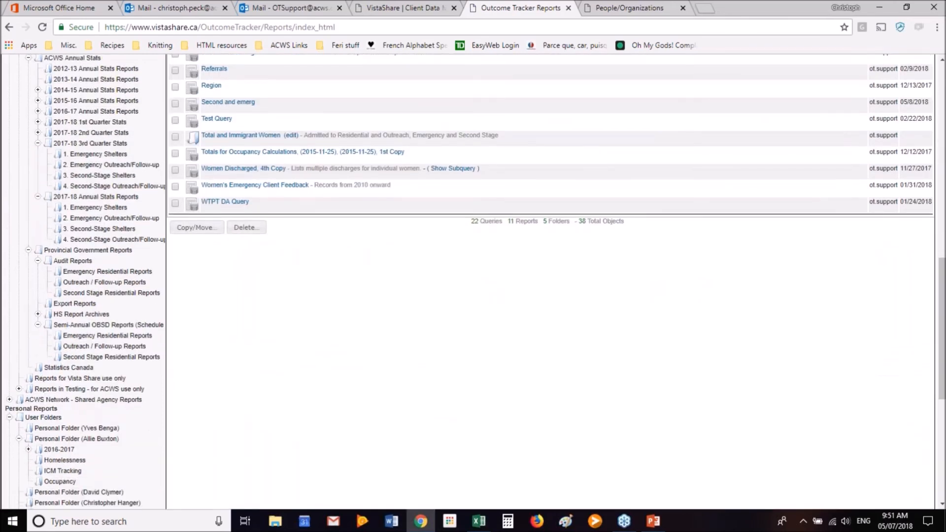
click(74, 252)
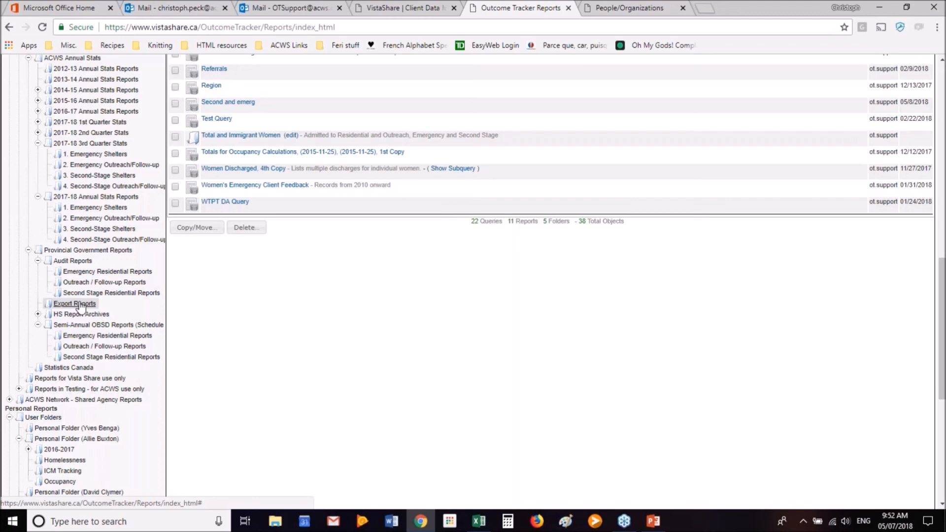
click(91, 272)
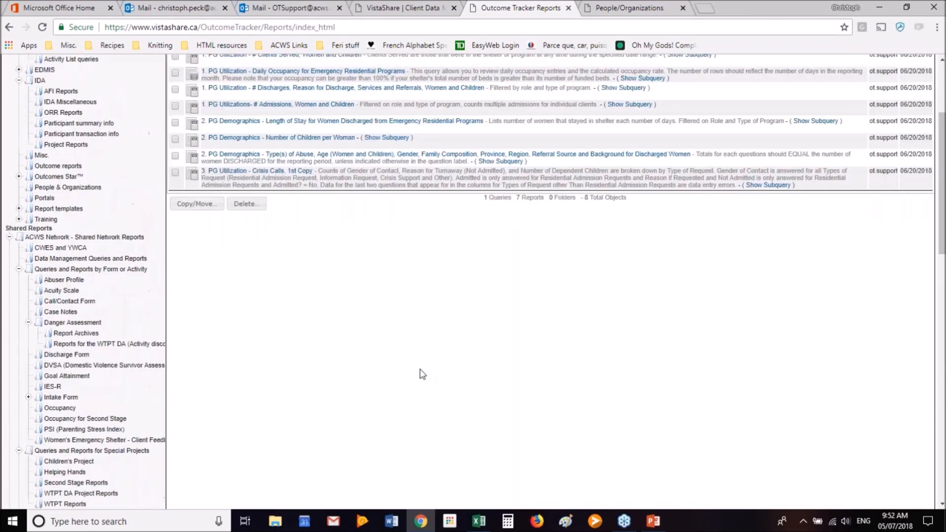
- Examine the PG Utilization and PG Demographics reports listed in the Emergency Residential Reports folder
scroll(423, 374, up, 3)
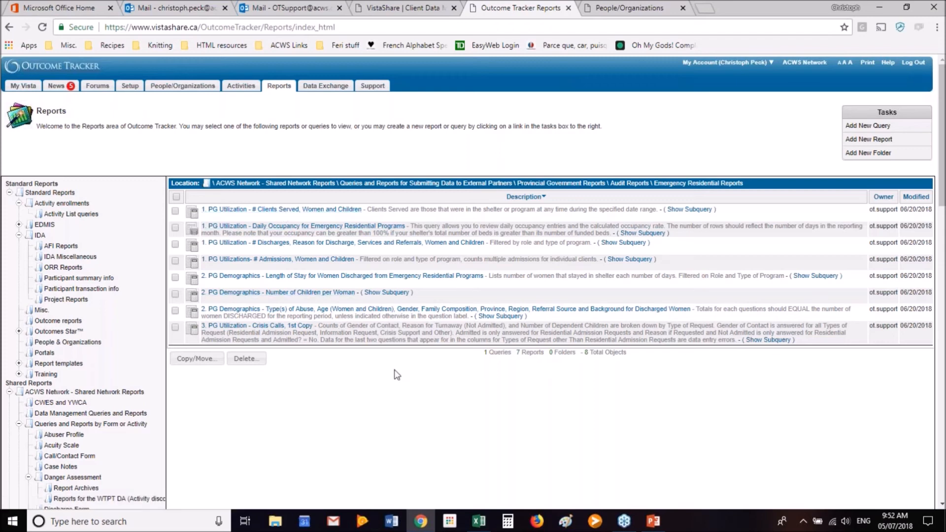
scroll(397, 374, down, 1)
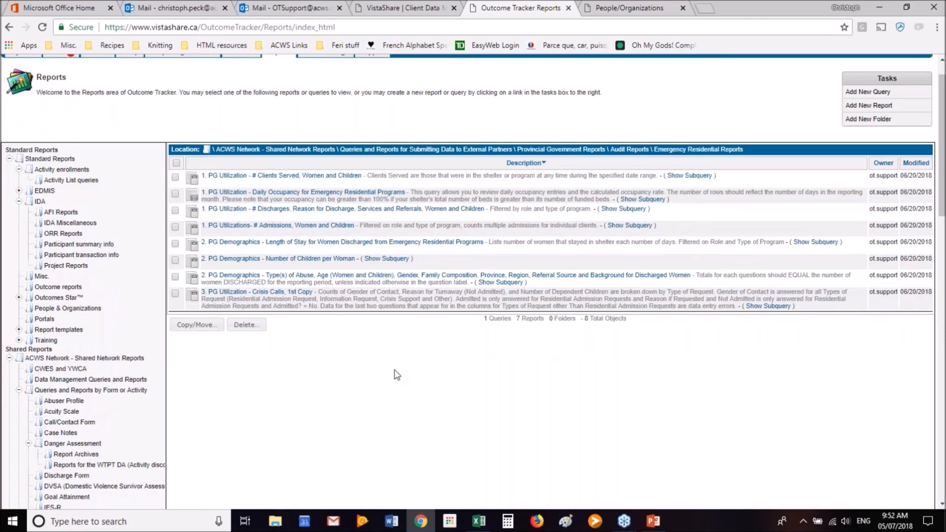
scroll(397, 374, down, 6)
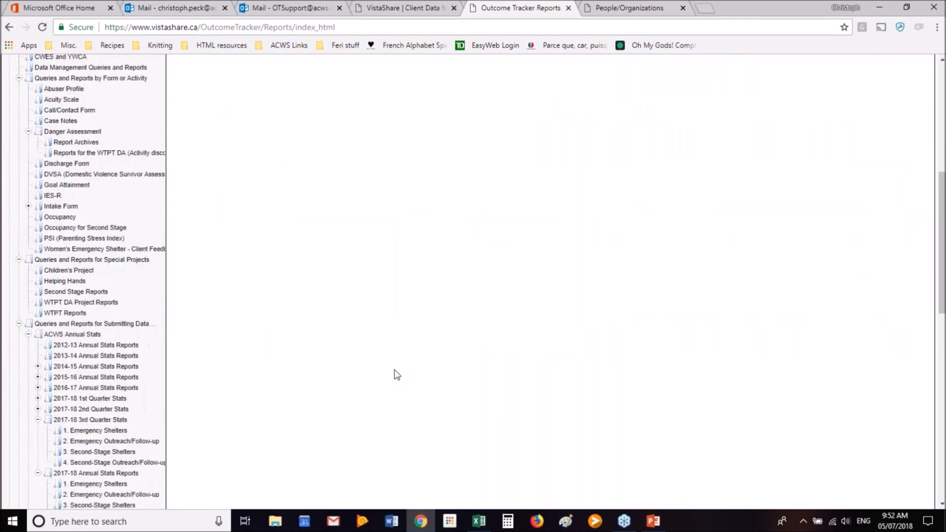
scroll(396, 375, up, 5)
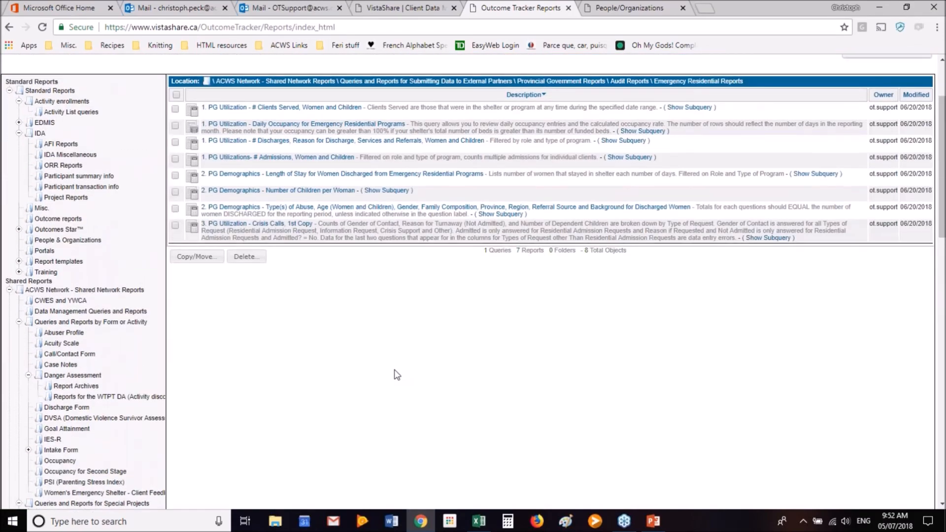
scroll(397, 375, down, 1)
scroll(397, 374, down, 3)
scroll(393, 374, up, 5)
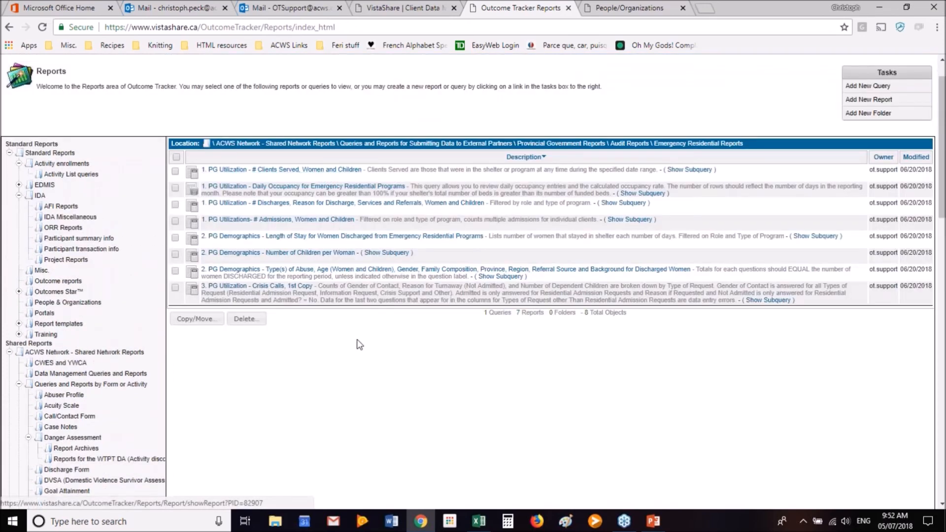
- Open the Export Reports folder under Provincial Government Reports and view its list of reports for HS export
scroll(359, 345, down, 1)
scroll(359, 345, down, 15)
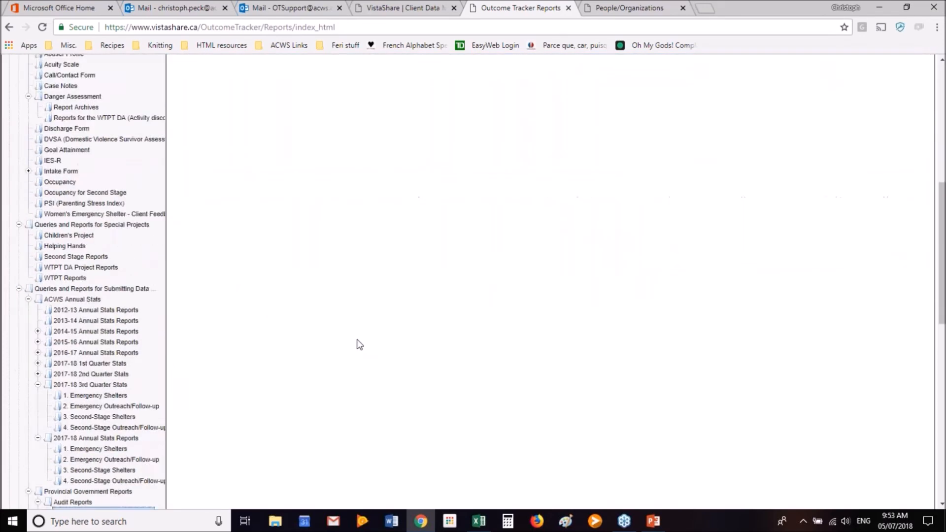
click(74, 342)
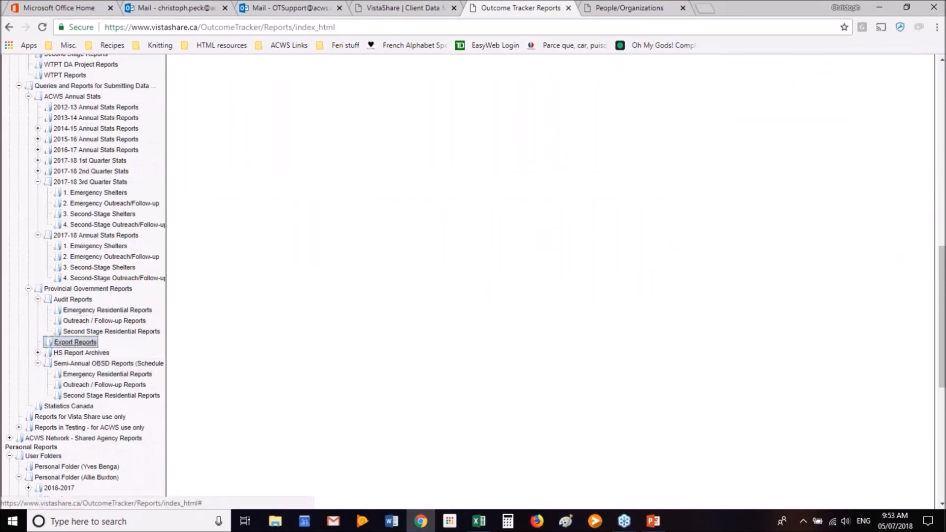
scroll(281, 315, up, 5)
scroll(281, 315, up, 6)
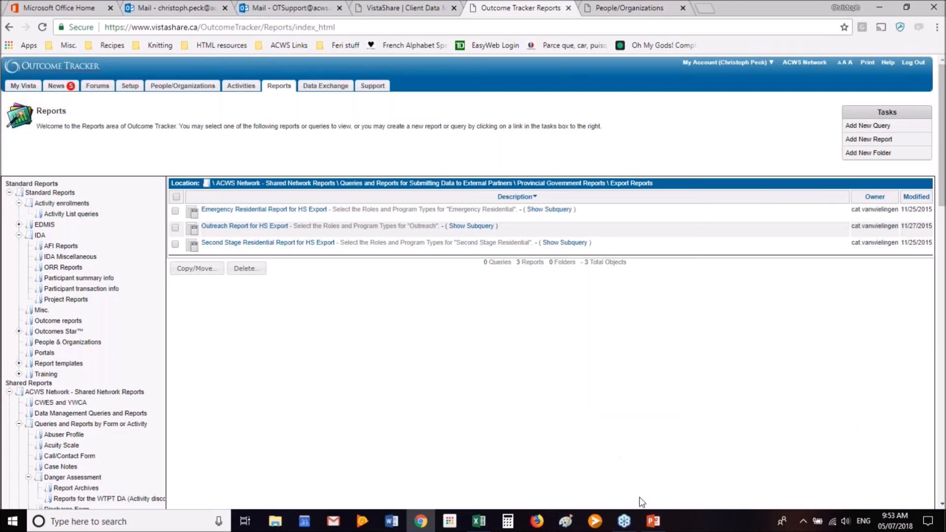
- Switch to the PowerPoint presentation and show the closing "Questions or Comments?" slide
mouse_move(654, 526)
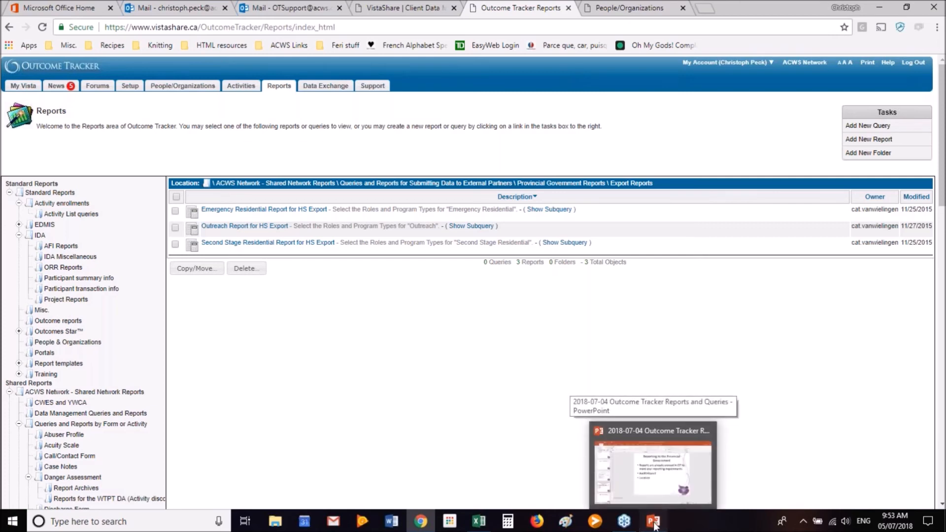
click(654, 526)
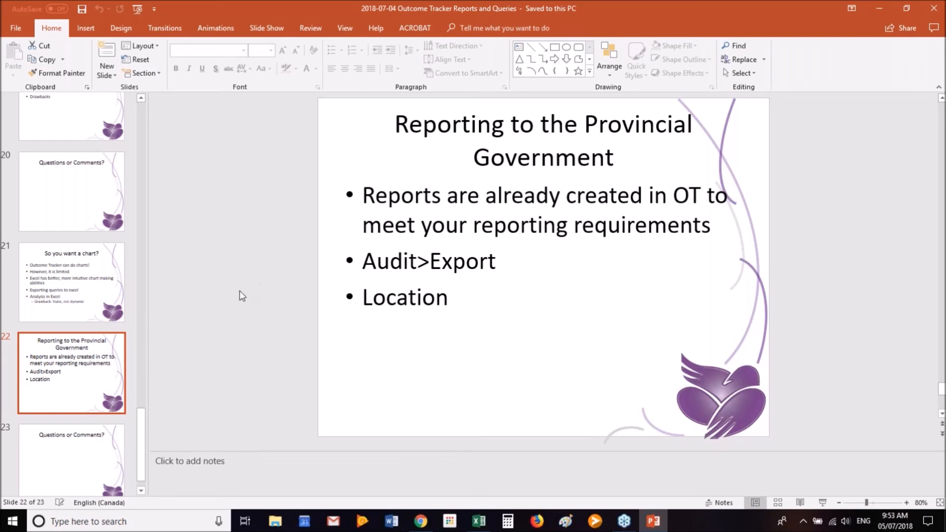
click(97, 463)
click(183, 307)
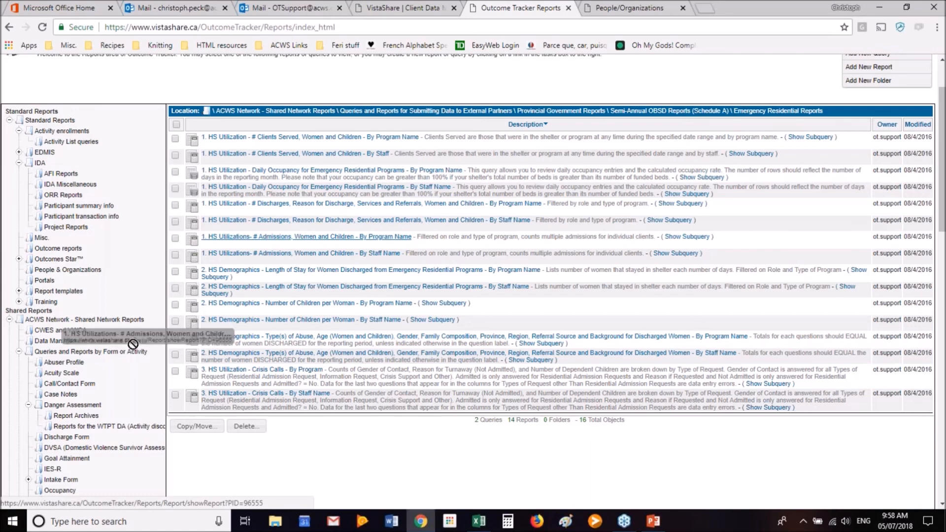
- Expand Audit Reports under Provincial Government Reports in Outcome Tracker and display its Emergency Residential Reports list
scroll(91, 335, down, 1)
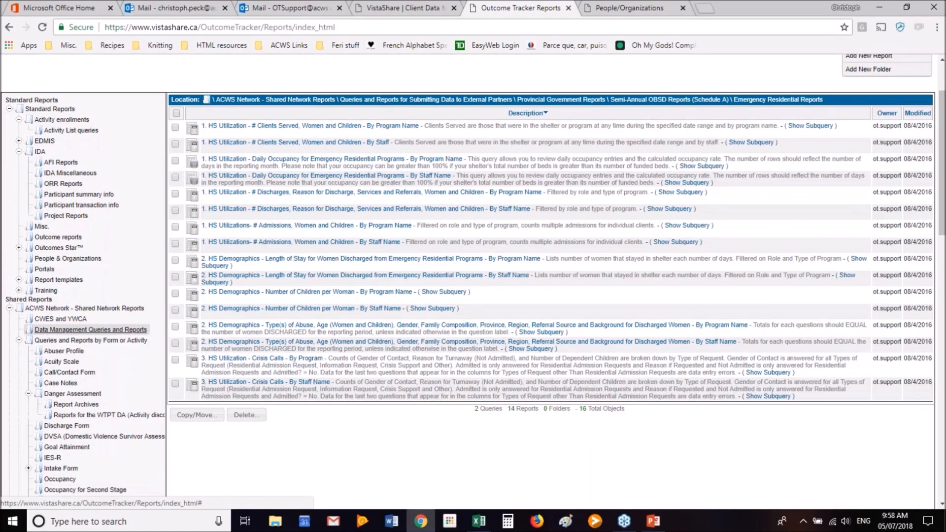
scroll(91, 330, down, 10)
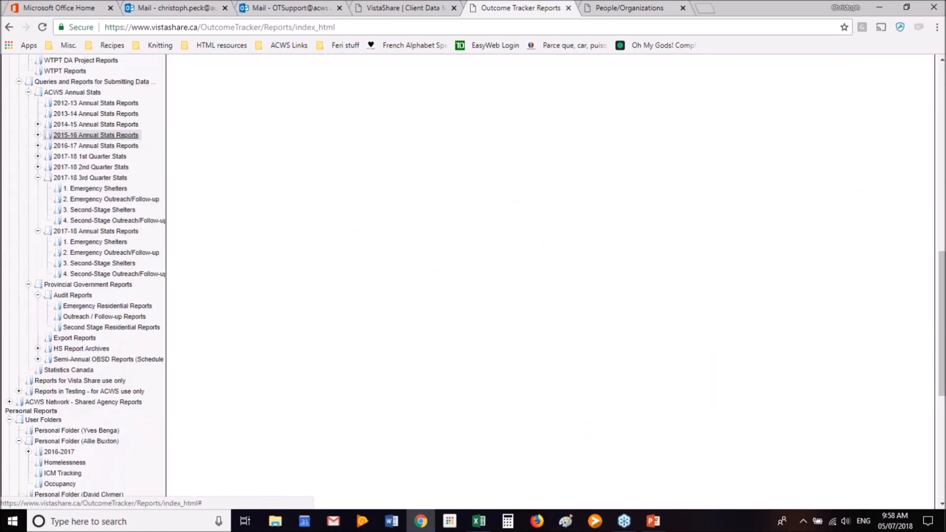
click(71, 295)
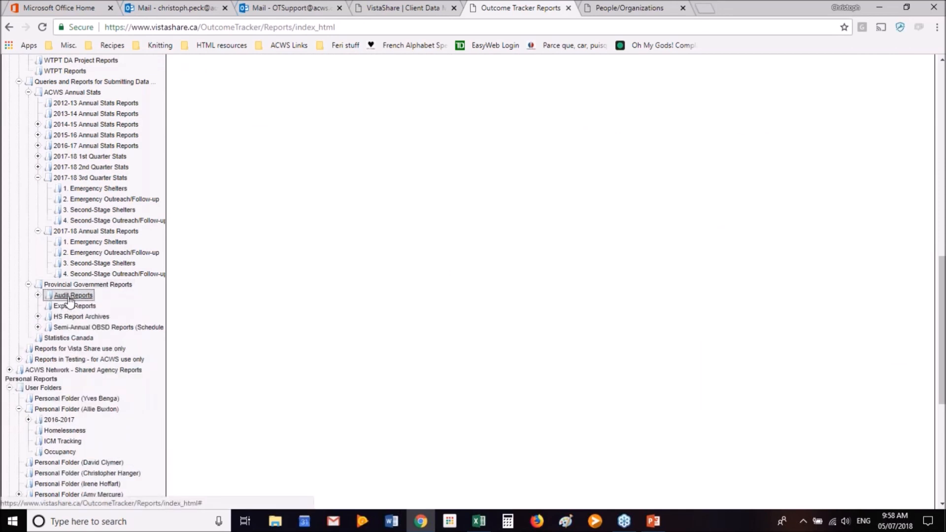
click(69, 297)
click(81, 306)
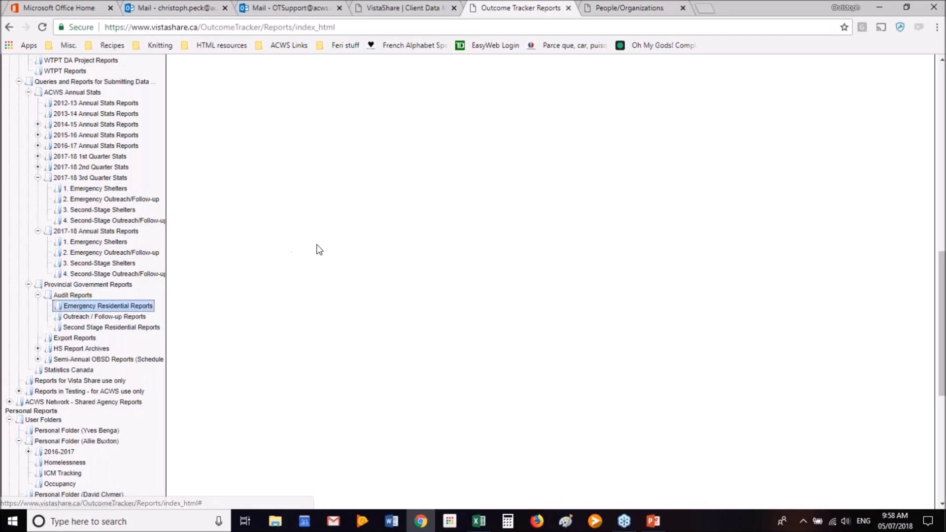
scroll(321, 248, up, 1)
scroll(320, 248, up, 7)
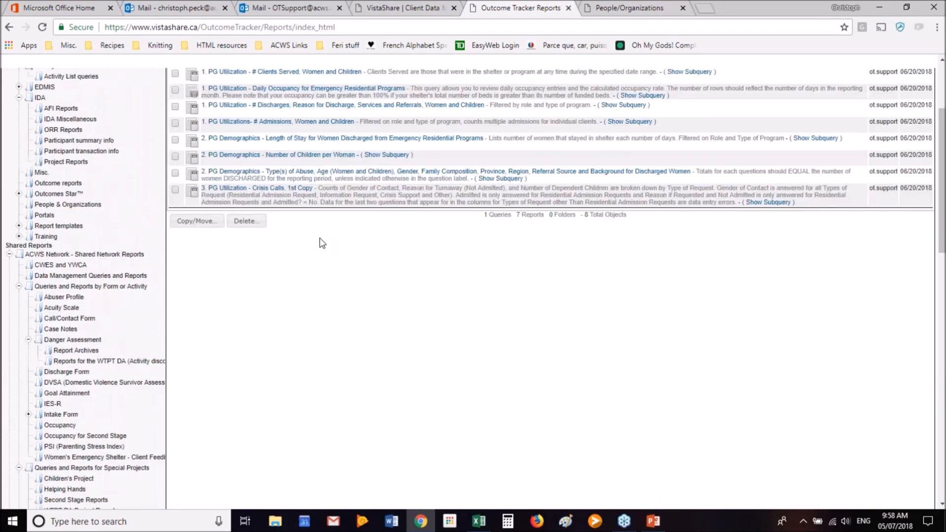
scroll(321, 244, up, 3)
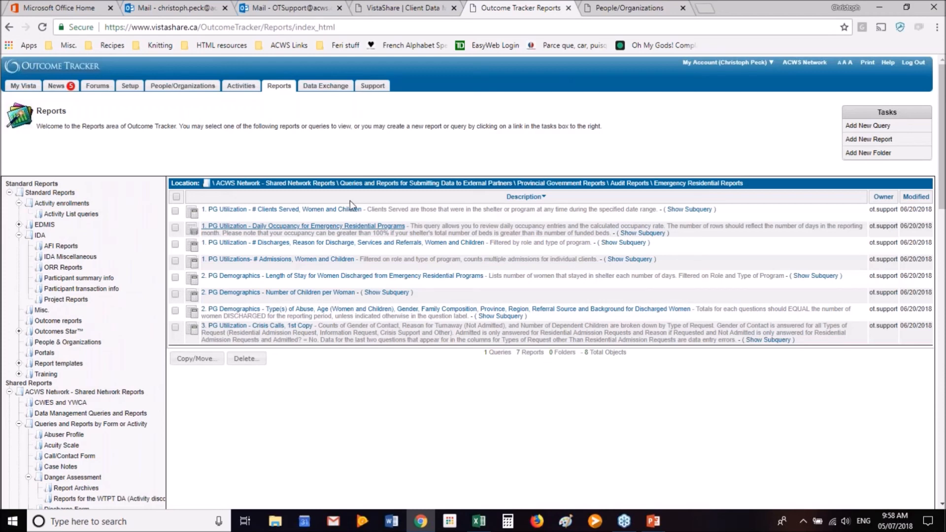